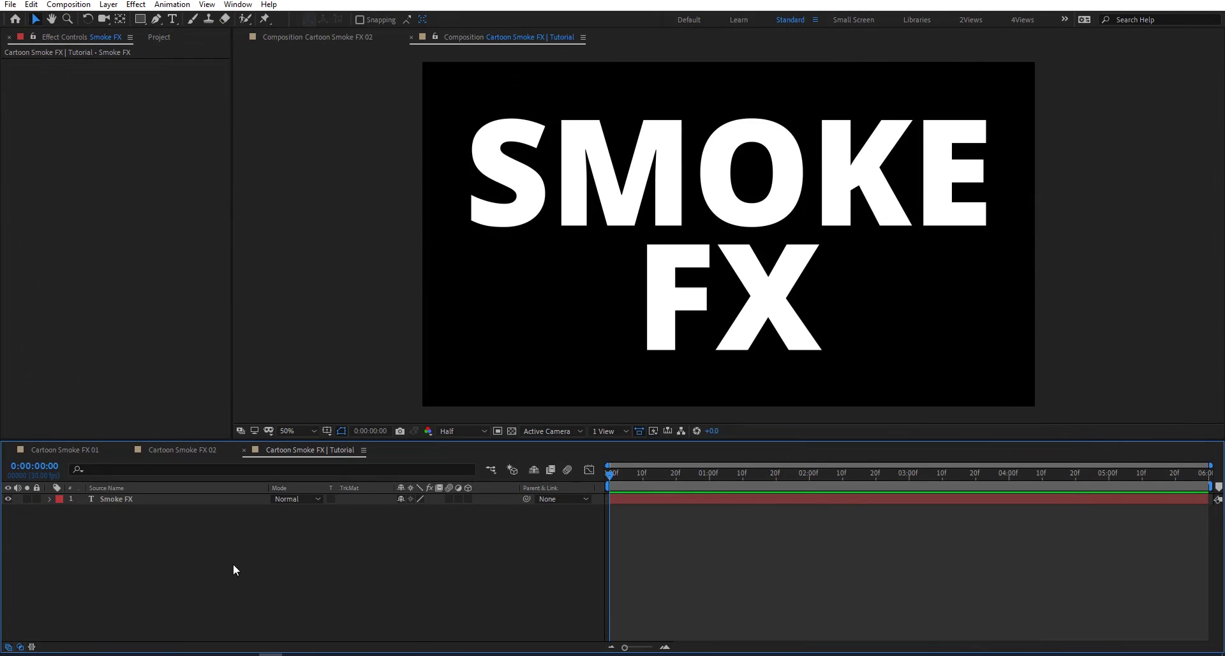
Pre-compose the Smoke FX text layer into a new composition named "Holder"
{"action": "left_click", "coordinate": [194, 498]}
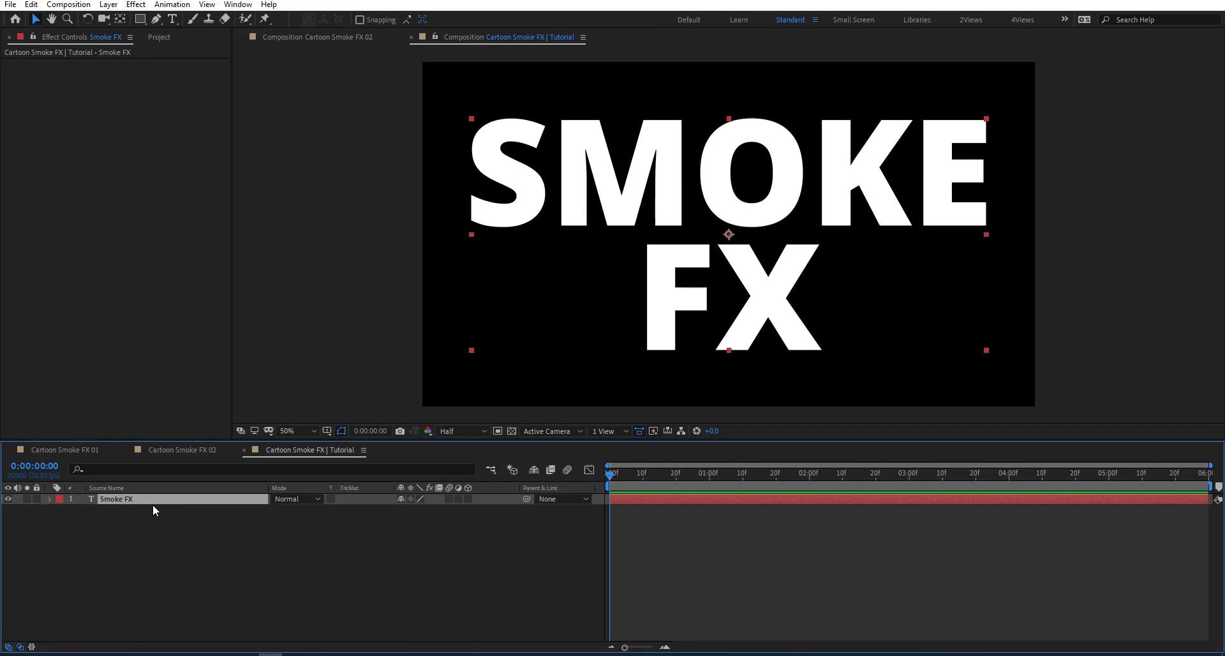
{"action": "key", "text": "ctrl+shift+c"}
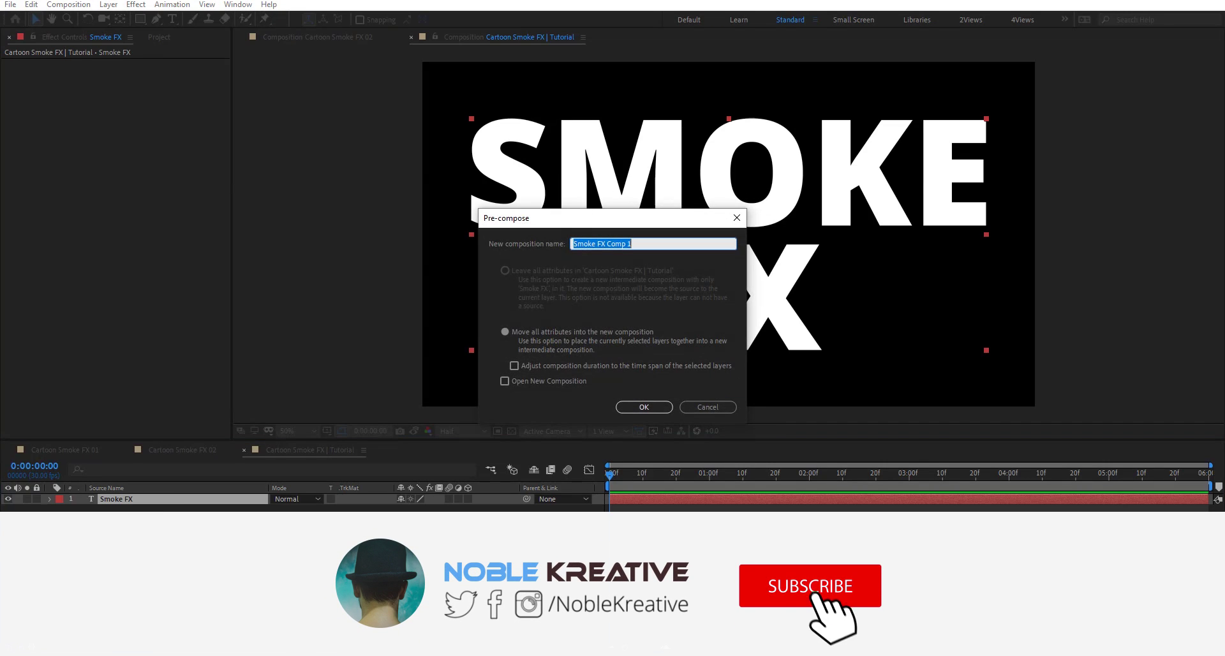
{"action": "type", "text": "Holder"}
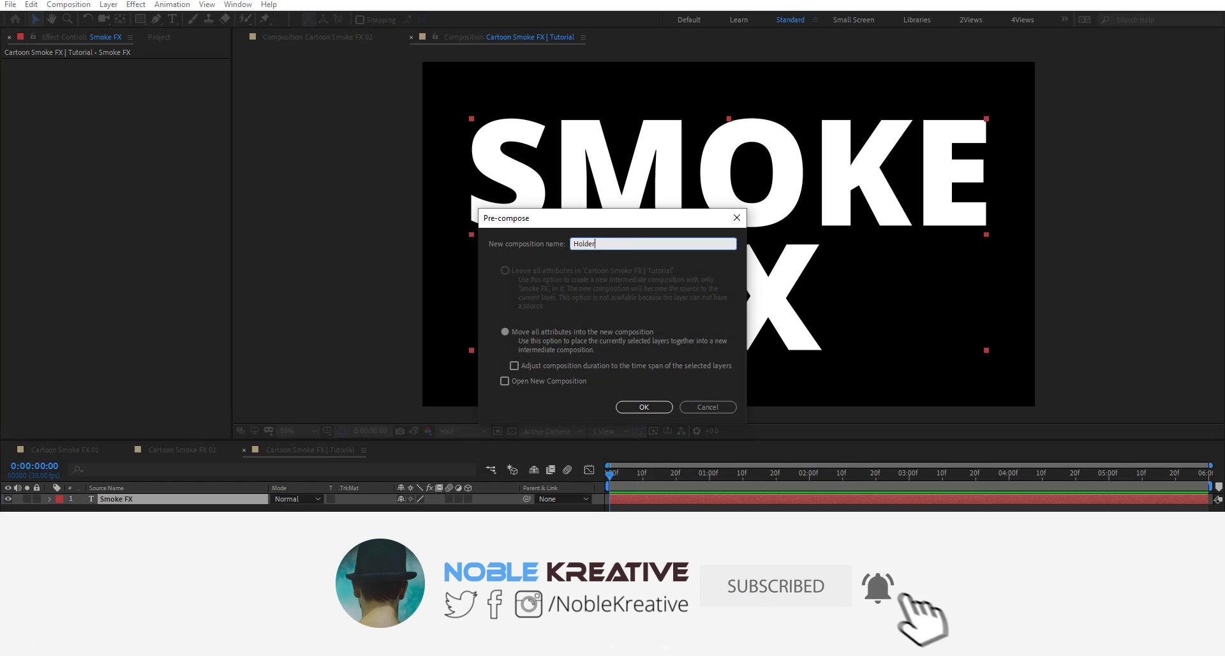
{"action": "key", "text": "Return"}
Create a black comp-sized solid named "Map" above the Holder layer
{"action": "key", "text": "ctrl+y"}
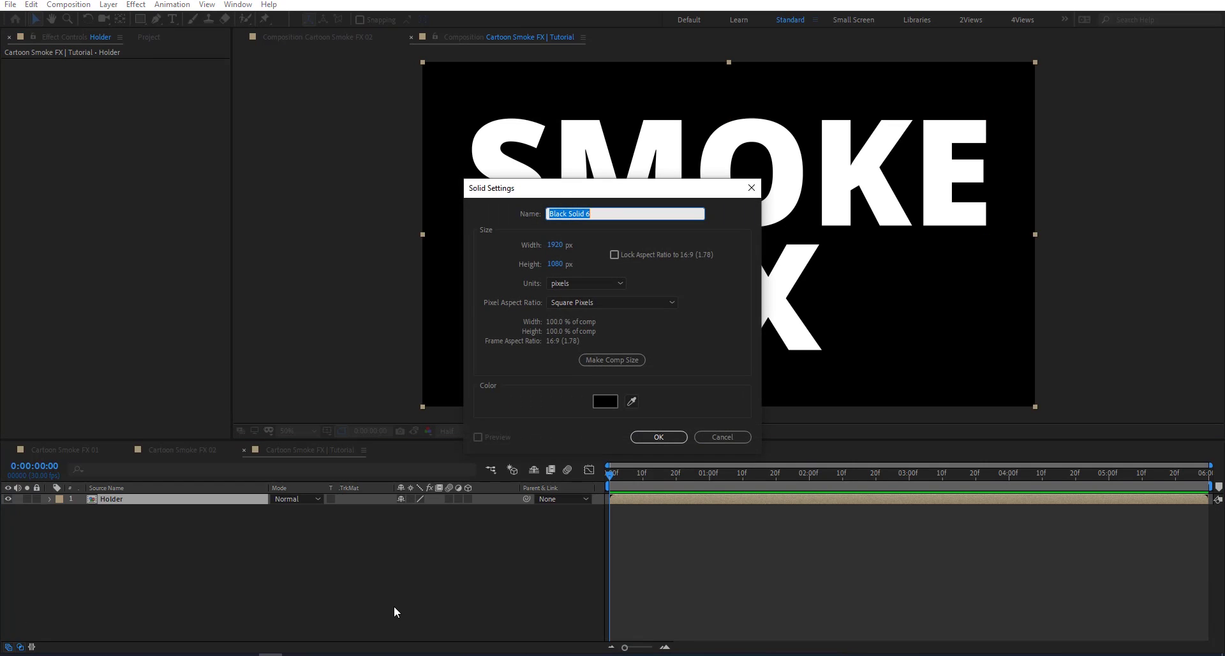
{"action": "type", "text": "Map"}
{"action": "key", "text": "Return"}
Apply the Fractal Noise effect to the Map solid
{"action": "key", "text": "ctrl+space"}
{"action": "type", "text": "fractal"}
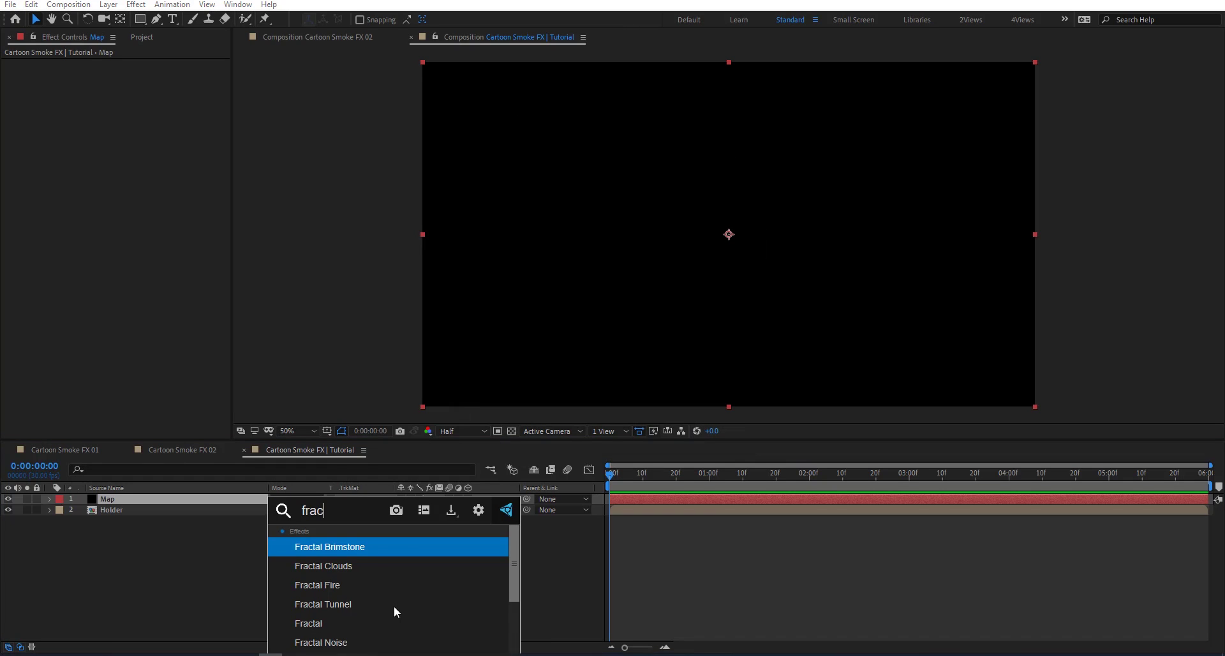
{"action": "key", "text": "Down"}
{"action": "key", "text": "Down"}
{"action": "key", "text": "Down"}
{"action": "key", "text": "Down"}
{"action": "key", "text": "Down"}
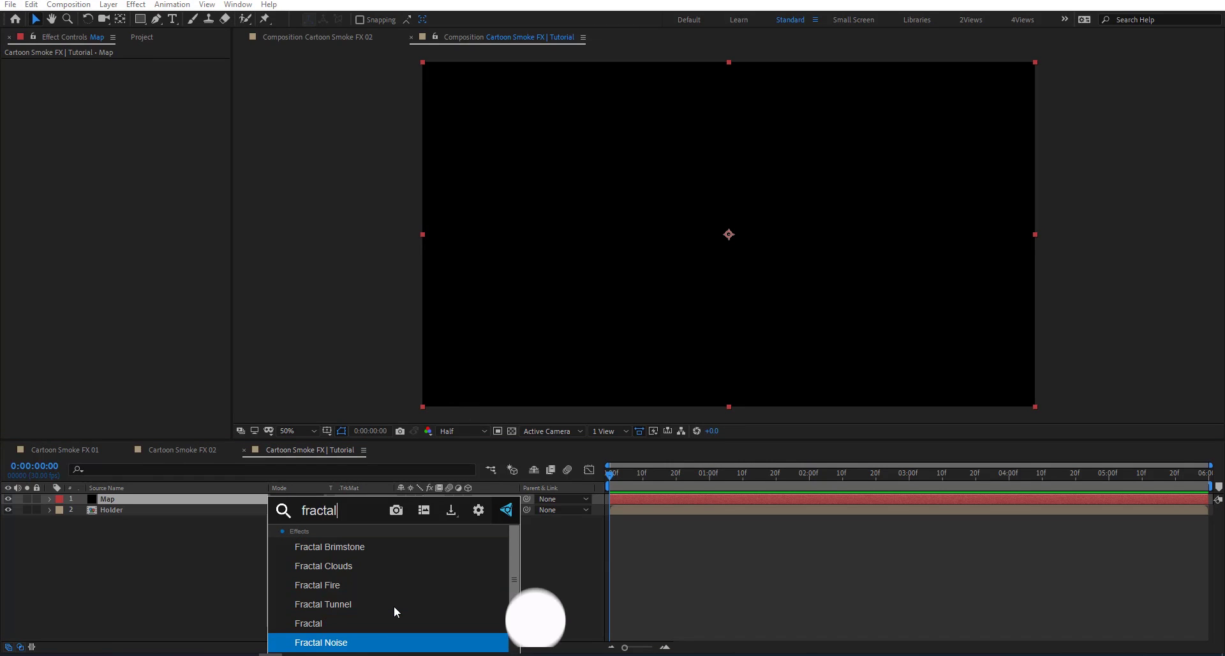
{"action": "key", "text": "Return"}
Set the Fractal Noise type to Threads and its contrast to 200
{"action": "left_click", "coordinate": [151, 75]}
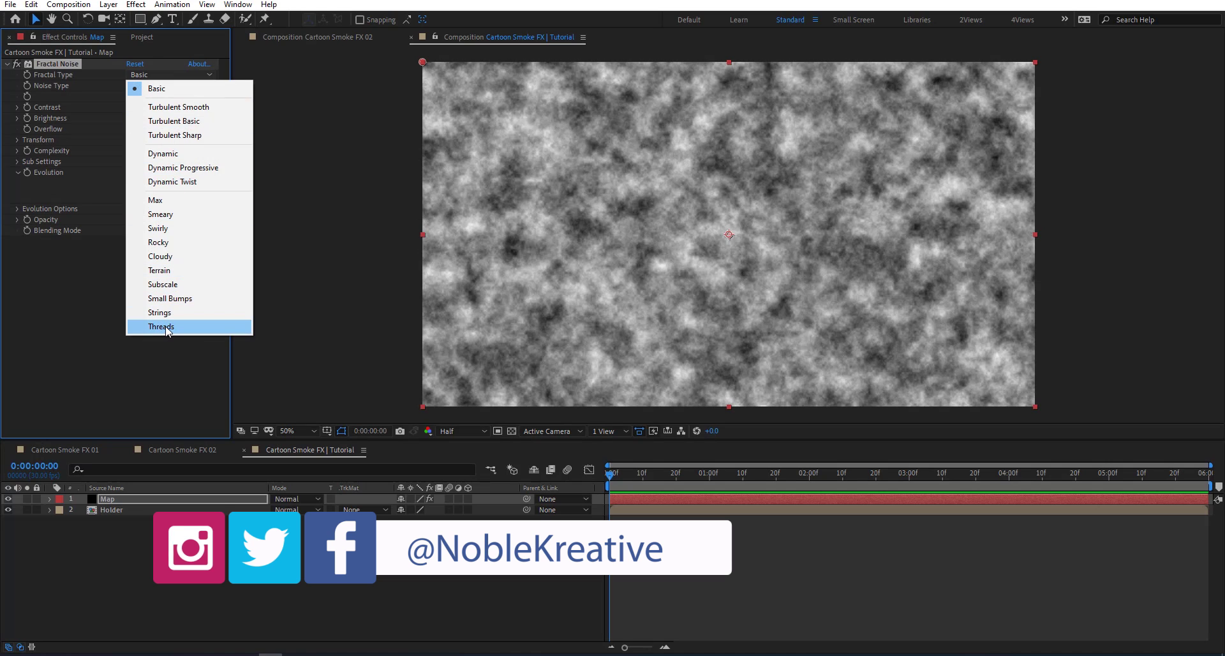
{"action": "left_click", "coordinate": [145, 328]}
{"action": "left_click", "coordinate": [135, 106]}
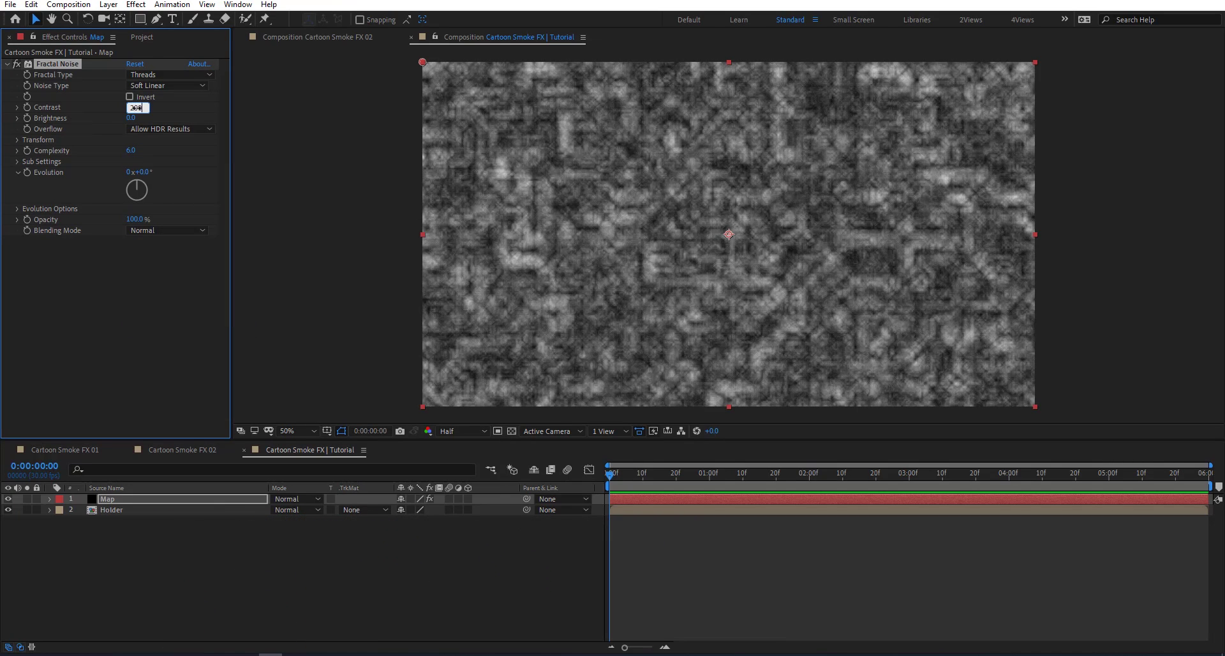
{"action": "key", "text": "Return"}
Set the Fractal Noise brightness to -20 and complexity to 1
{"action": "left_click", "coordinate": [131, 117]}
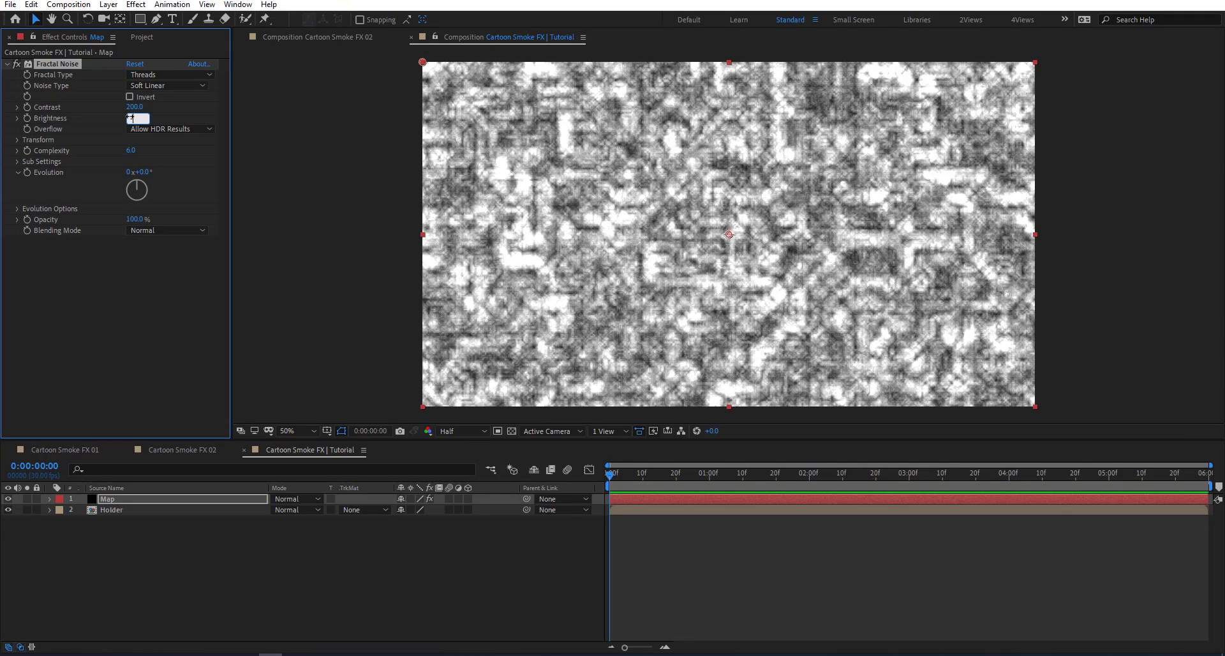
{"action": "type", "text": "-20"}
{"action": "key", "text": "Return"}
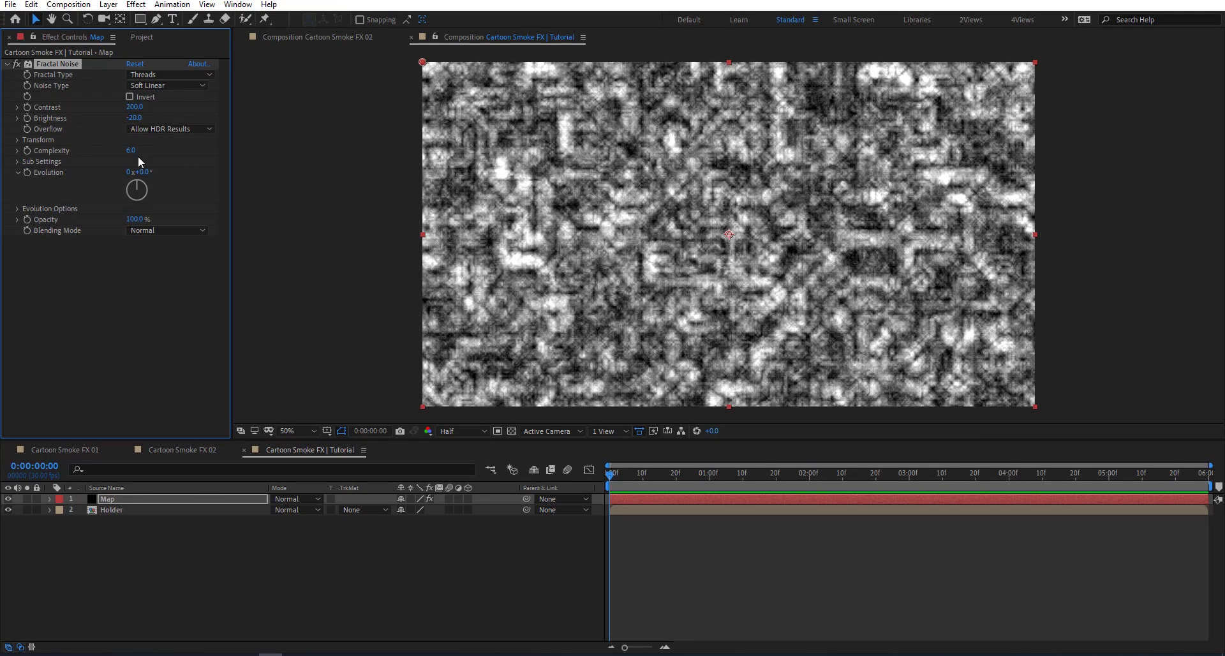
{"action": "left_click", "coordinate": [130, 153]}
{"action": "type", "text": "1"}
{"action": "key", "text": "Return"}
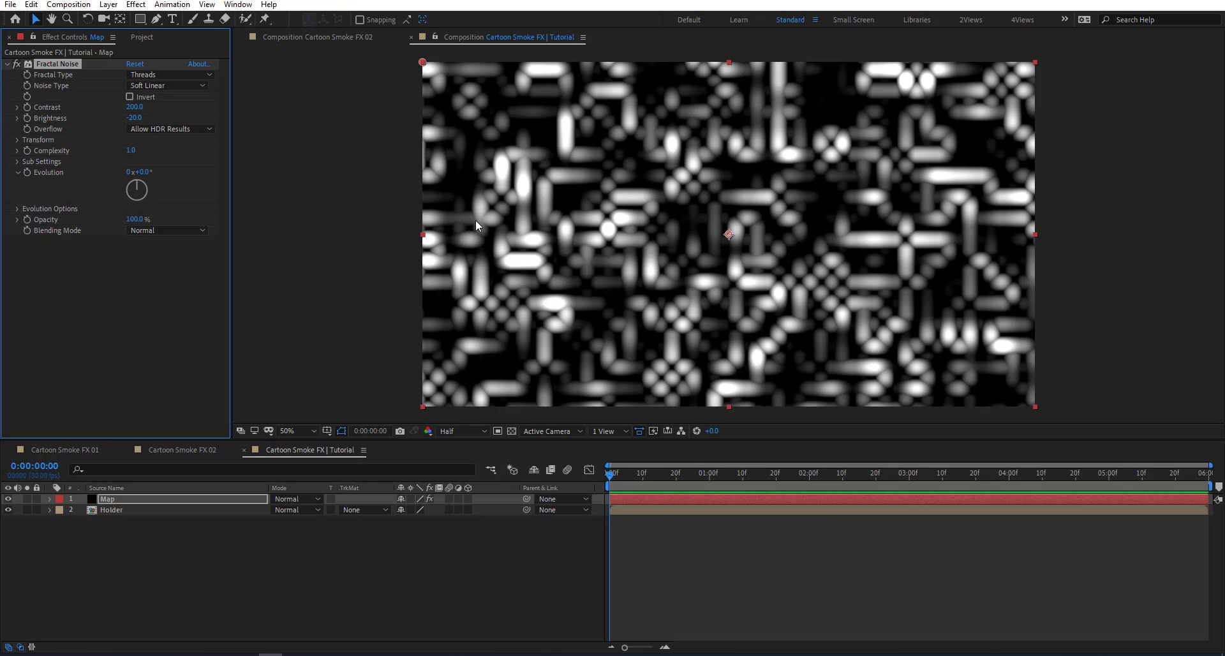
Turn off uniform scaling for the Fractal Noise and set scale width to 600 and scale height to 10
{"action": "left_click", "coordinate": [17, 140]}
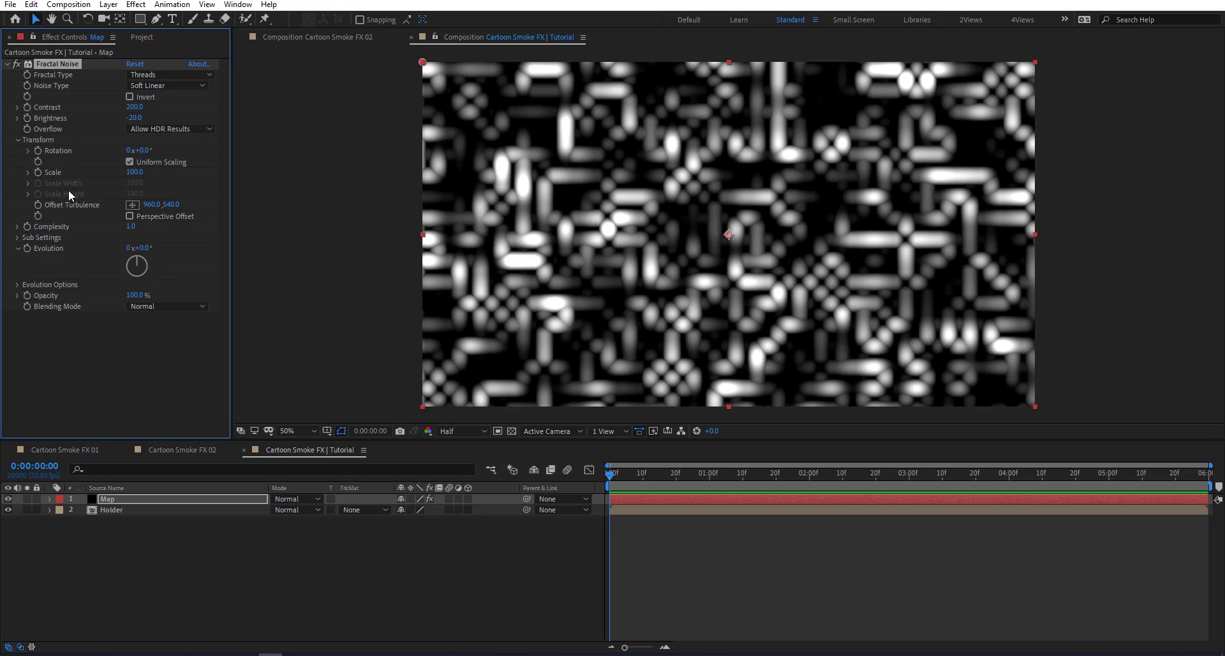
{"action": "left_click", "coordinate": [158, 161]}
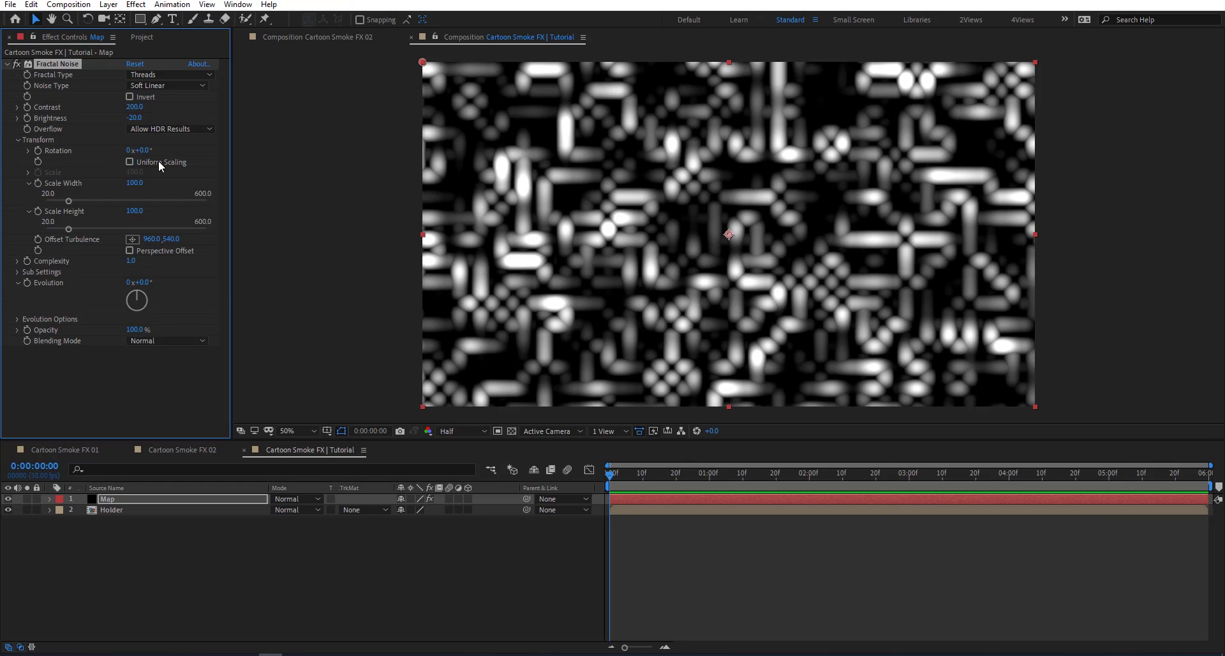
{"action": "left_click", "coordinate": [141, 184]}
{"action": "type", "text": "600"}
{"action": "key", "text": "Return"}
{"action": "left_click", "coordinate": [134, 212]}
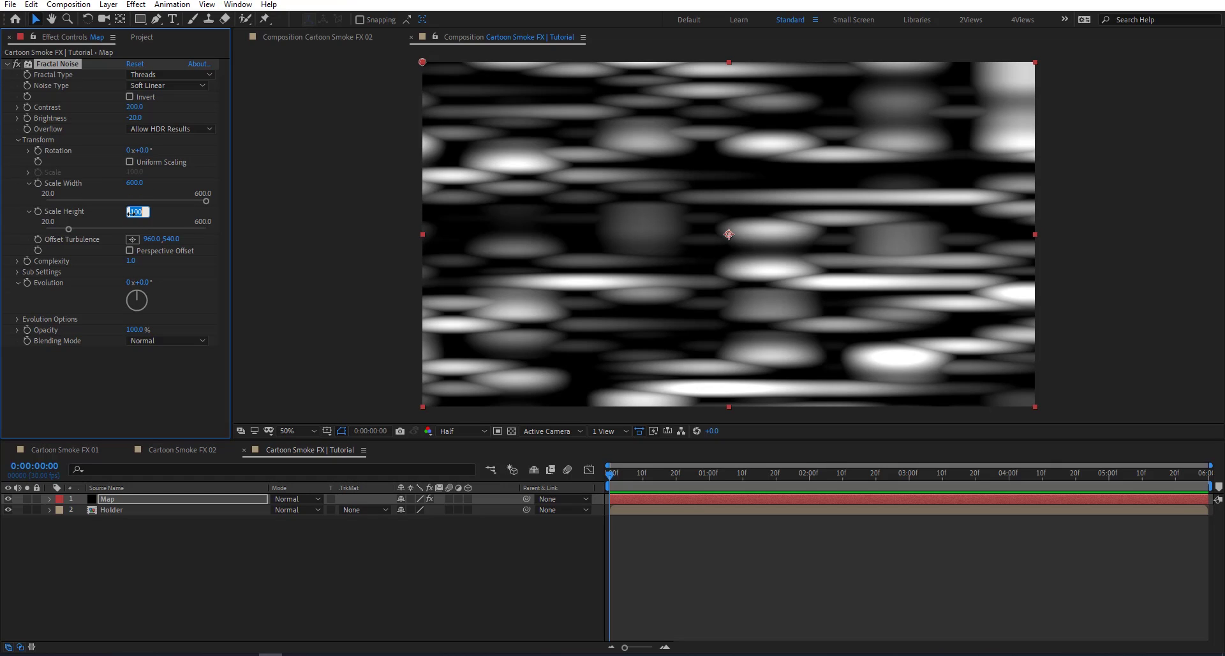
{"action": "type", "text": "10"}
{"action": "key", "text": "Return"}
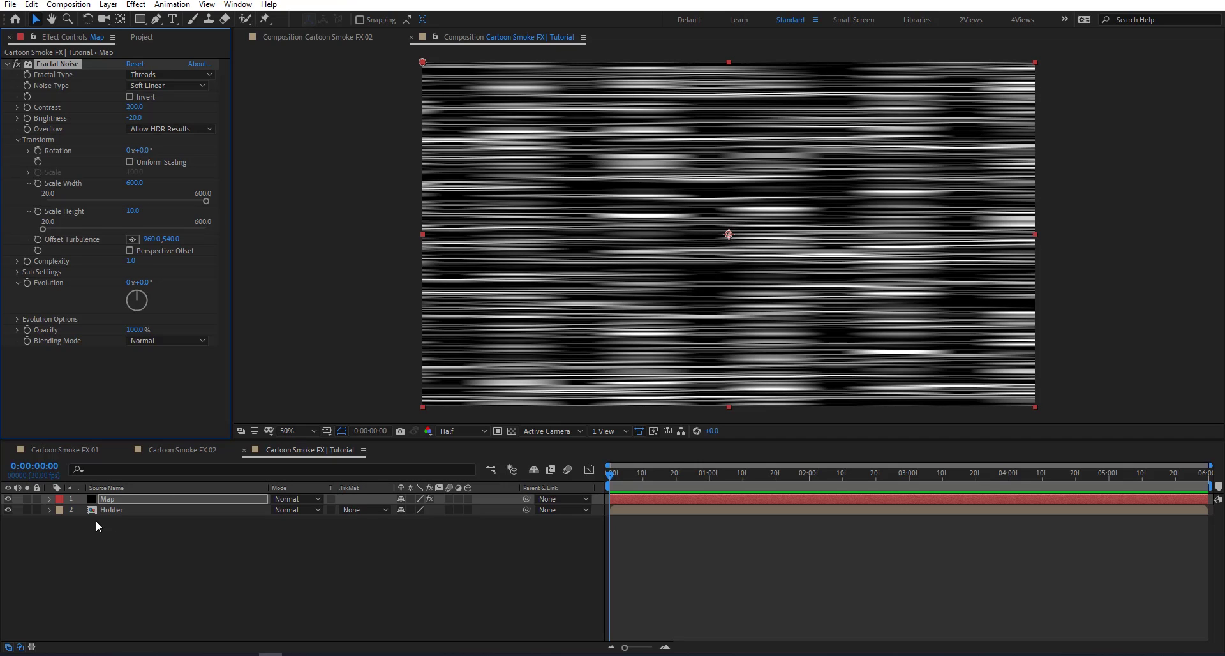
Pre-compose the Map solid as "Map" with all attributes moved, and make it the Holder layer's Luma Inverted track matte
{"action": "left_click", "coordinate": [154, 499]}
{"action": "key", "text": "ctrl+shift+c"}
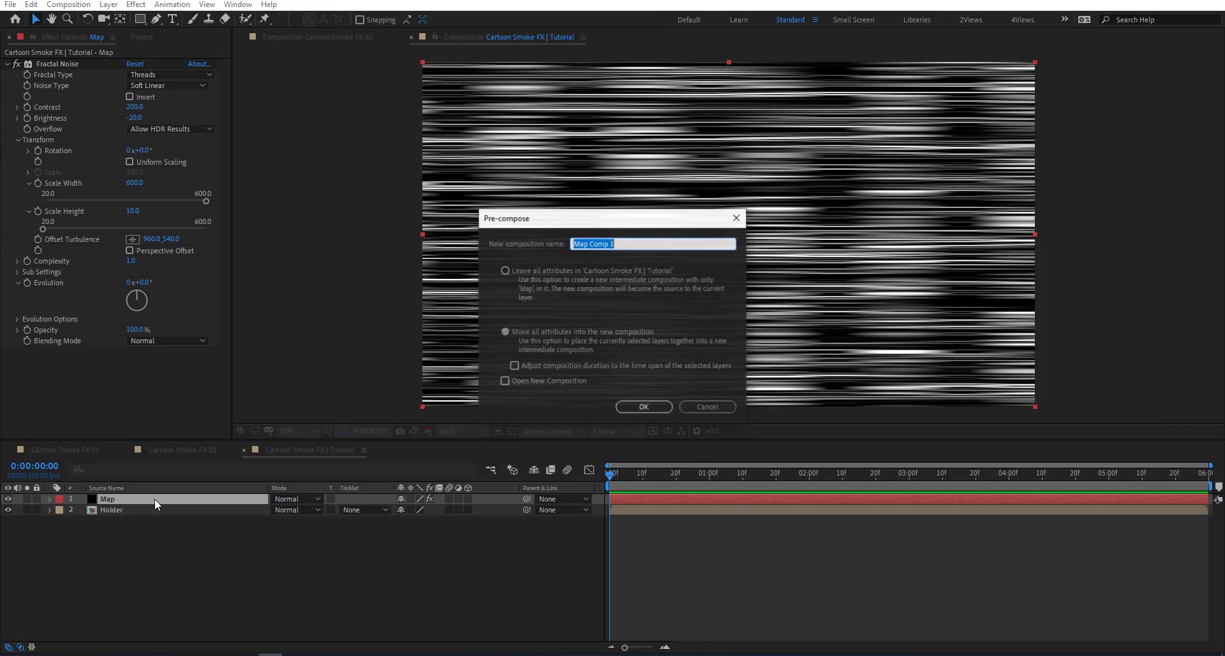
{"action": "left_click", "coordinate": [586, 243]}
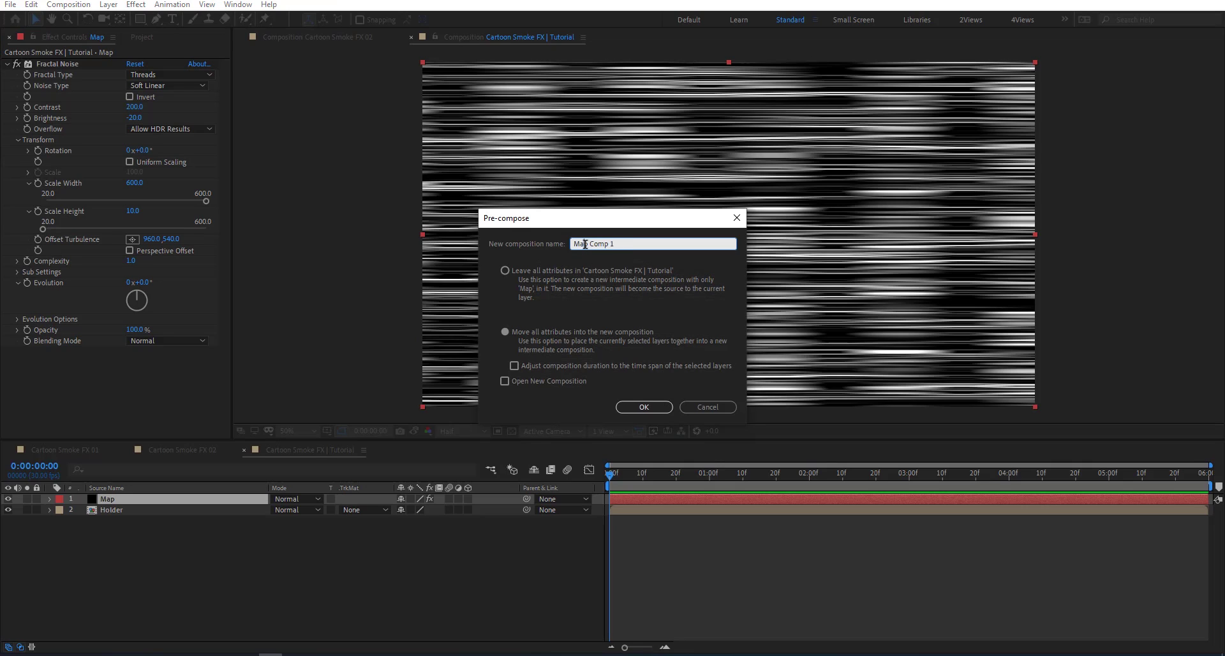
{"action": "left_click_drag", "start_coordinate": [589, 245], "coordinate": [636, 245]}
{"action": "key", "text": "BackSpace"}
{"action": "left_click", "coordinate": [644, 406]}
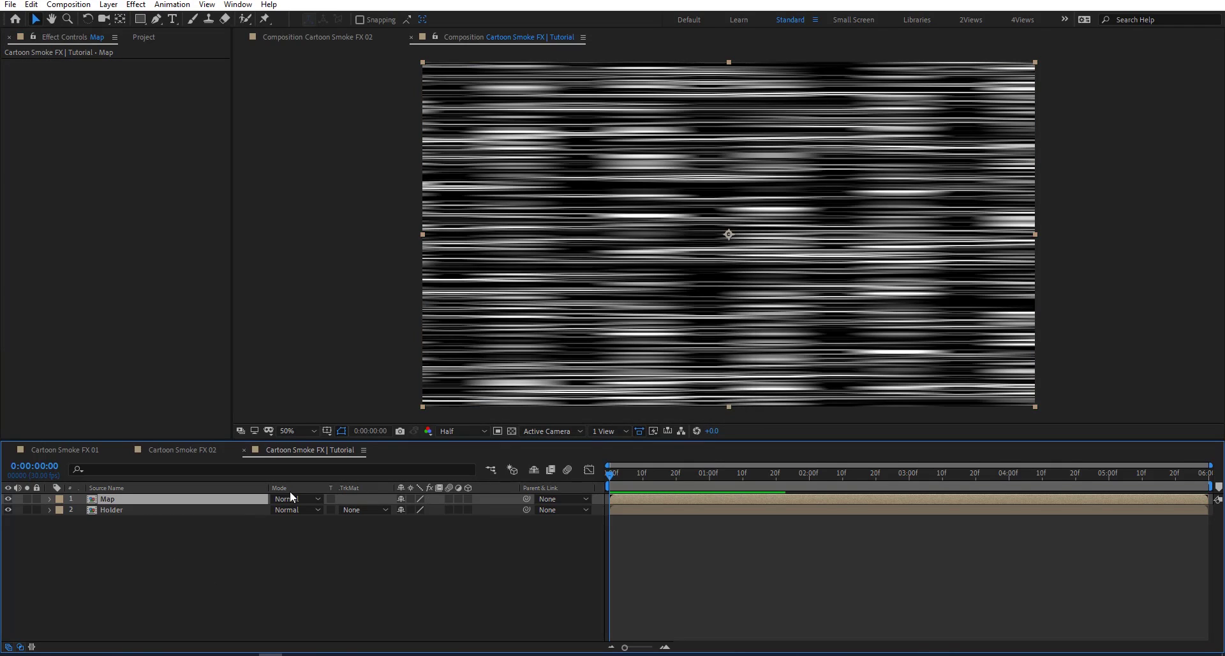
{"action": "left_click", "coordinate": [362, 509]}
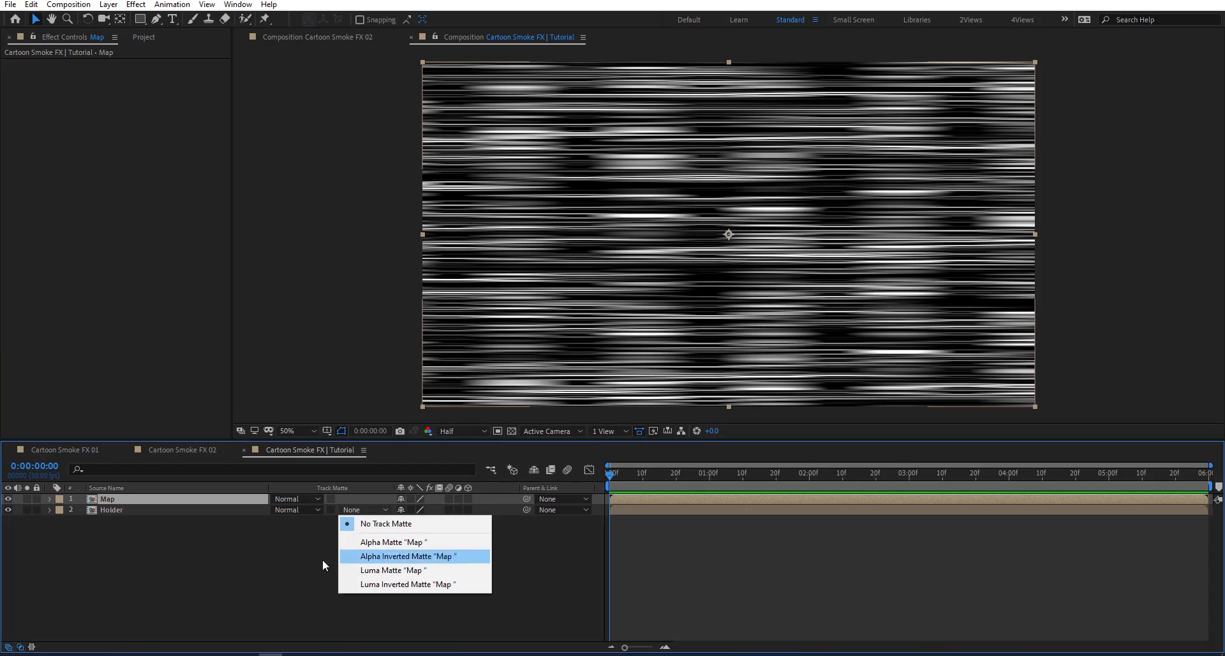
{"action": "left_click", "coordinate": [378, 585]}
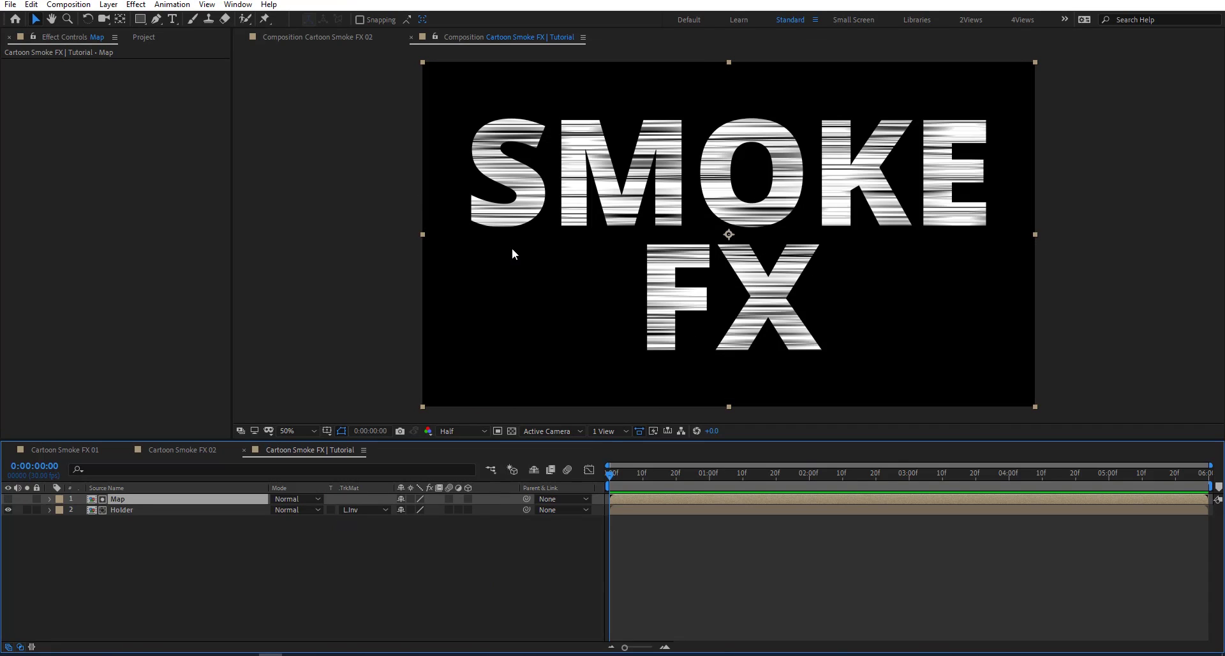
Keyframe the Holder layer's current position at the 2-second mark
{"action": "left_click", "coordinate": [142, 510]}
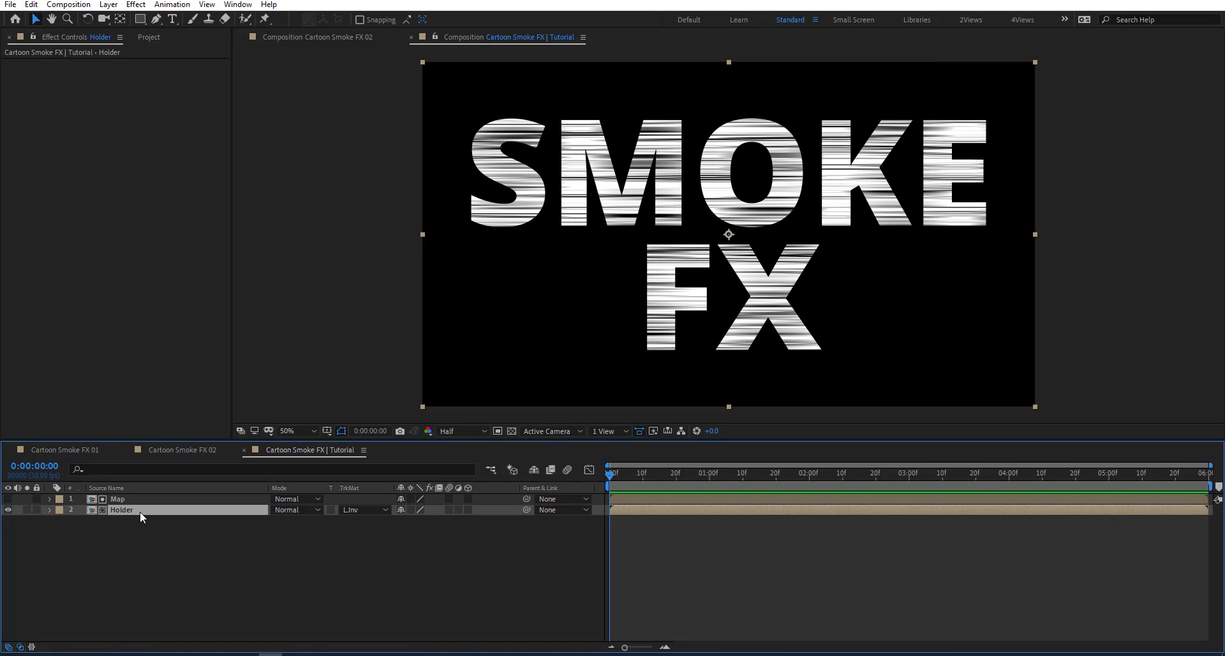
{"action": "key", "text": "p"}
{"action": "left_click", "coordinate": [82, 521]}
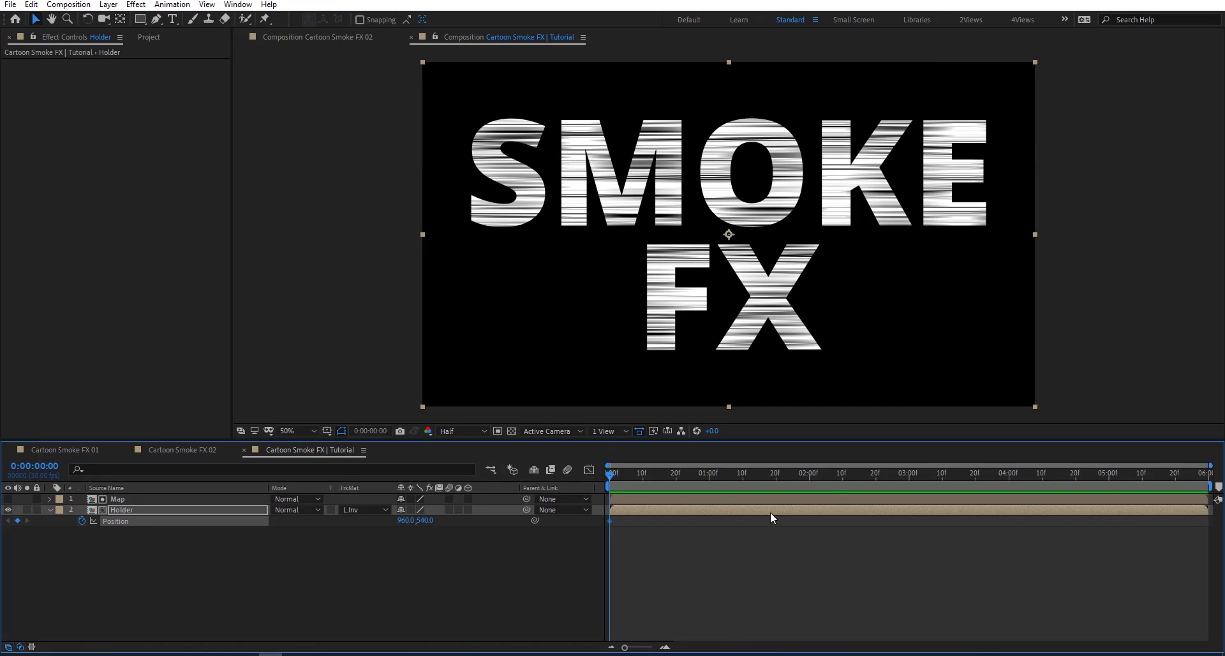
{"action": "left_click", "coordinate": [808, 475]}
{"action": "left_click_drag", "start_coordinate": [610, 521], "coordinate": [808, 522]}
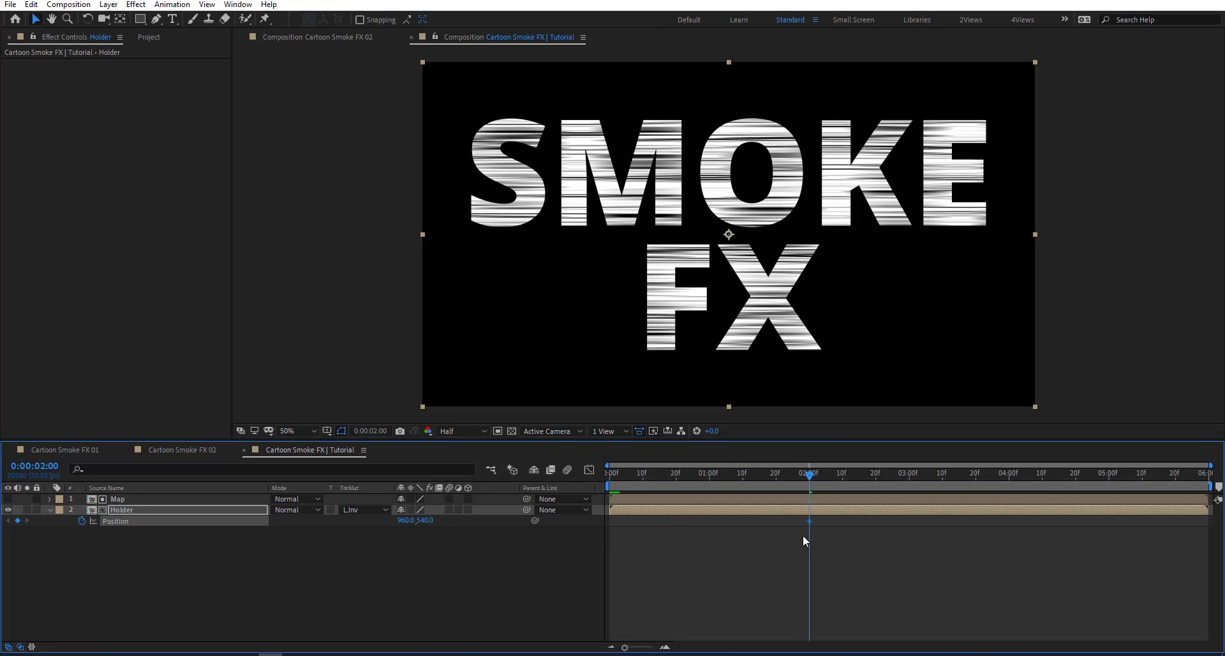
At the start of the timeline, shift the Holder layer's position horizontally to 827, 540 as the first keyframe
{"action": "left_click_drag", "start_coordinate": [620, 473], "coordinate": [567, 472]}
{"action": "left_click", "coordinate": [406, 520]}
{"action": "key", "text": "Return"}
{"action": "left_click_drag", "start_coordinate": [375, 528], "coordinate": [314, 518]}
{"action": "left_click_drag", "start_coordinate": [611, 478], "coordinate": [594, 514]}
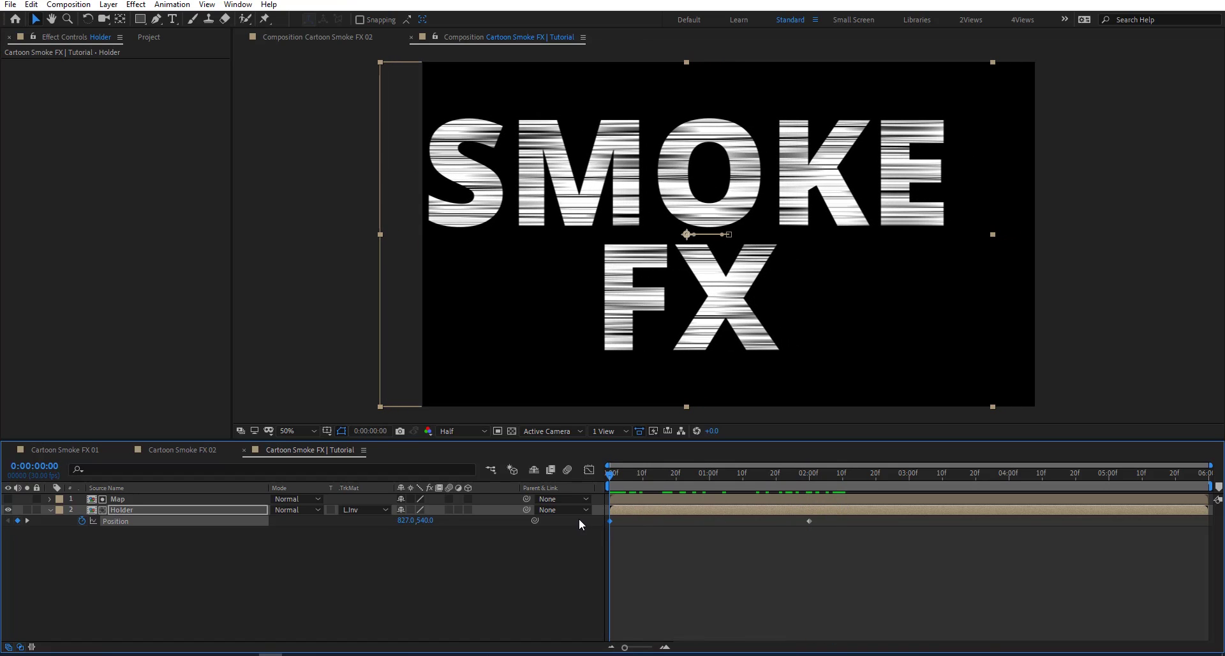
Apply the Displacement Map effect to the Holder layer and choose Map as its displacement map layer
{"action": "left_click", "coordinate": [148, 508]}
{"action": "key", "text": "ctrl+space"}
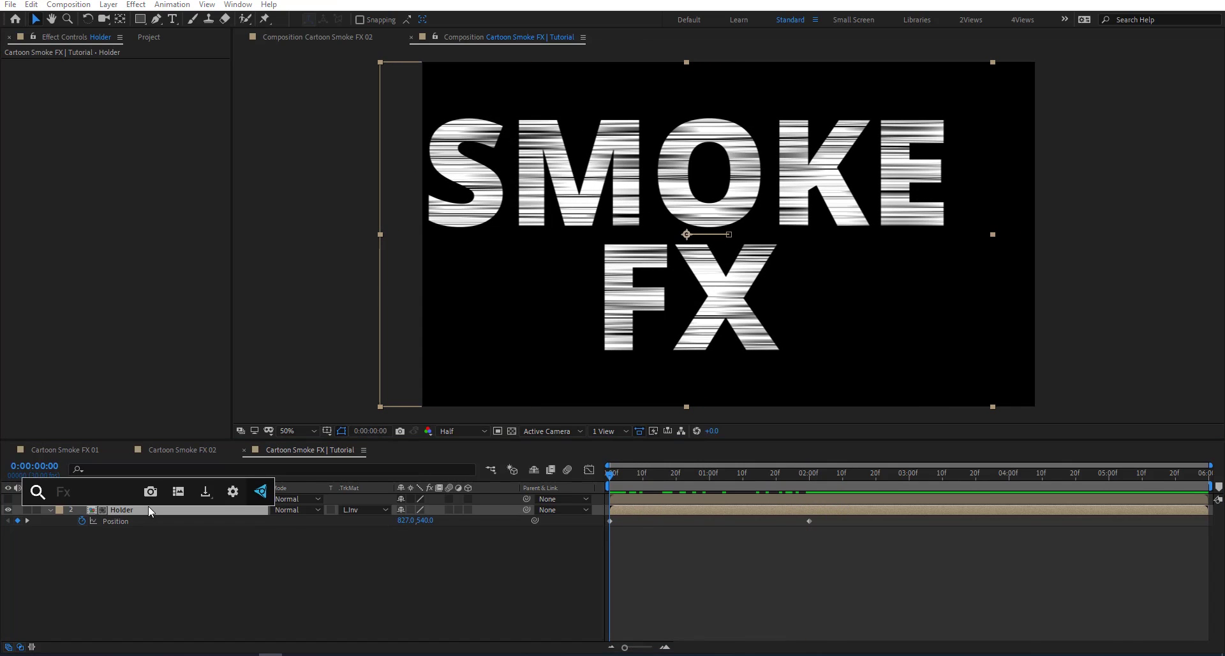
{"action": "type", "text": "disp"}
{"action": "key", "text": "Return"}
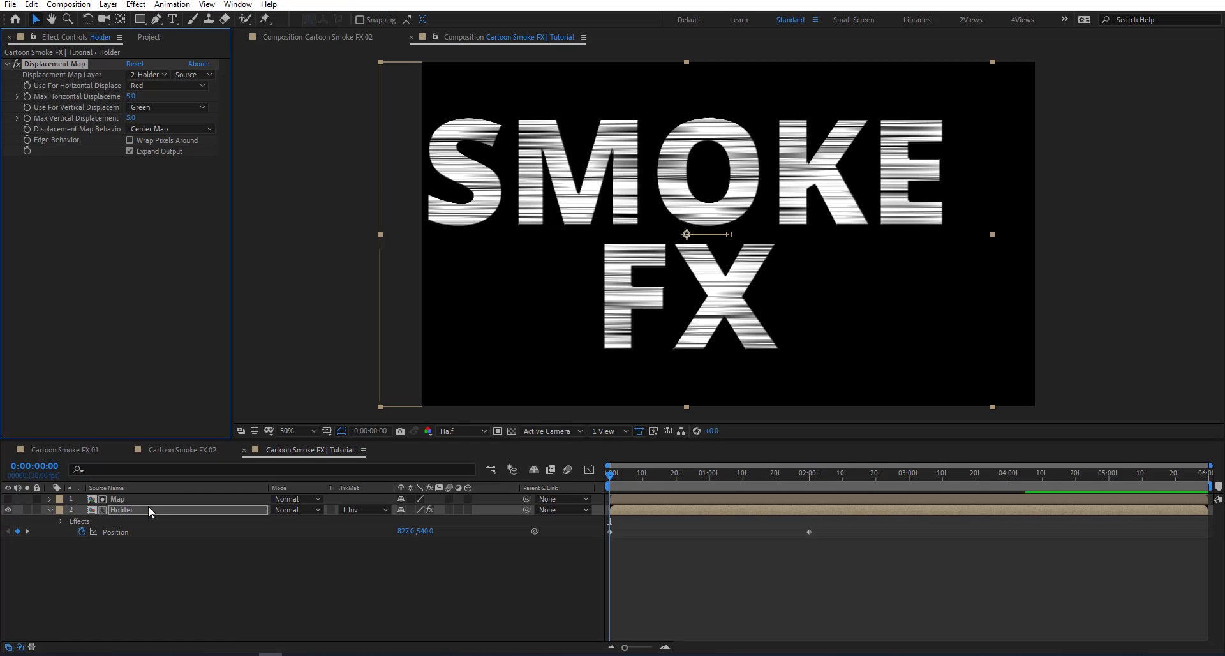
{"action": "left_click", "coordinate": [148, 75]}
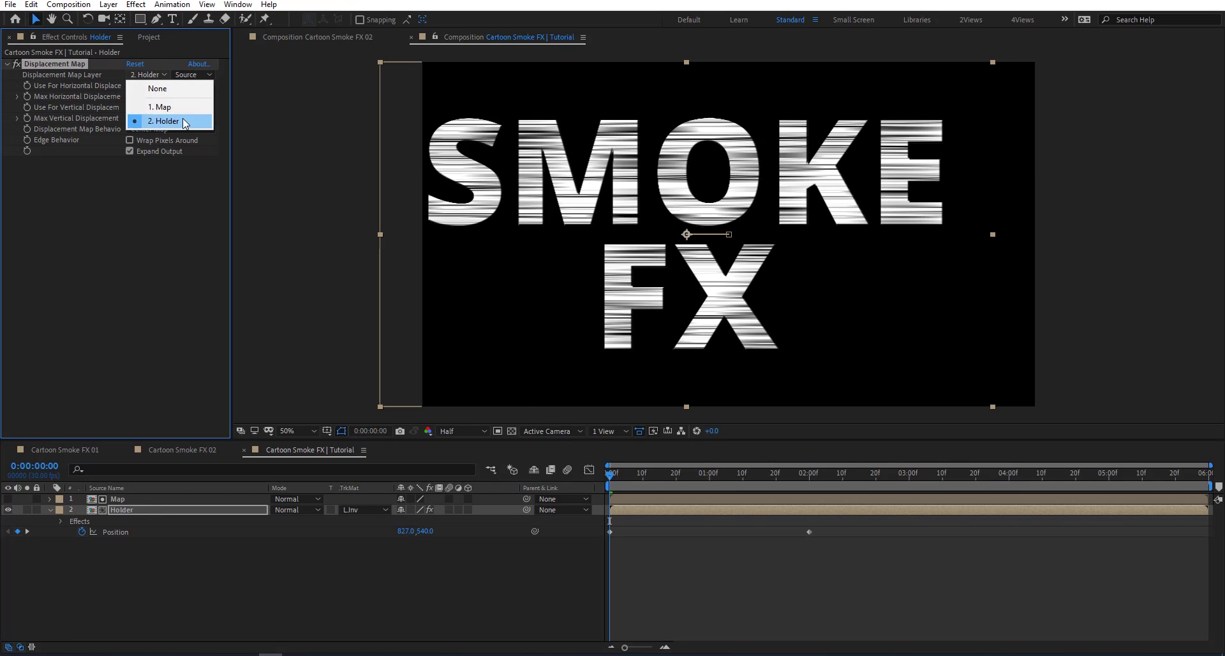
{"action": "left_click", "coordinate": [153, 109]}
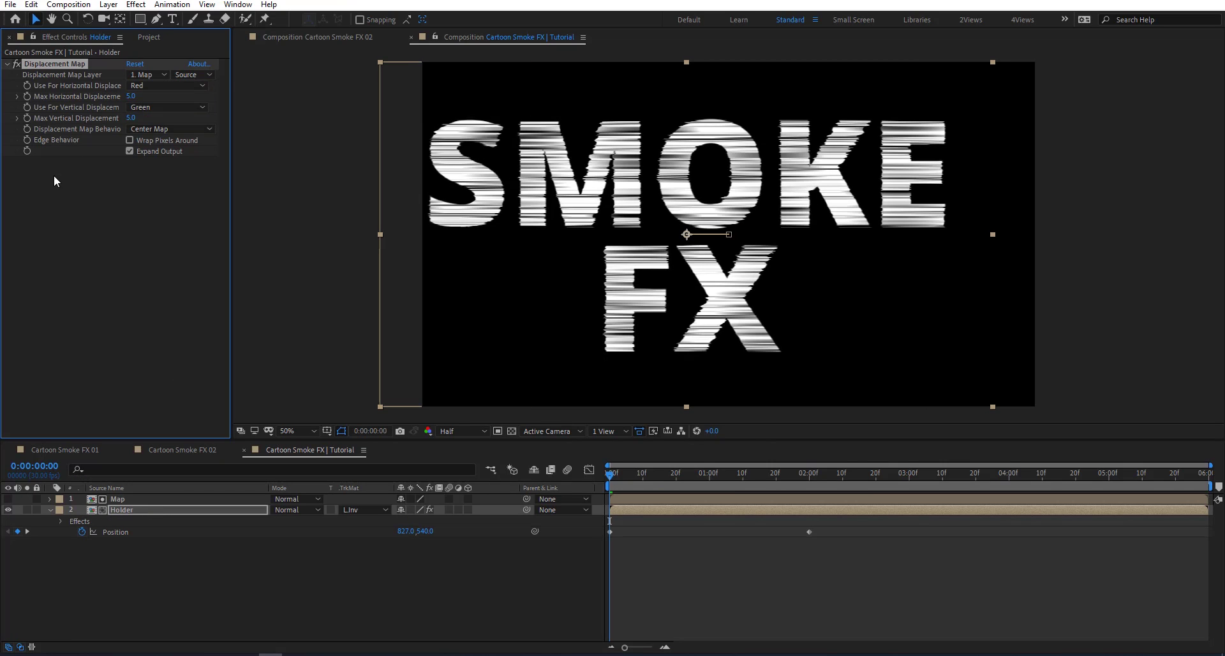
Keyframe the Displacement Map's maximum horizontal displacement at 500 on the first frame
{"action": "mouse_move", "coordinate": [135, 95]}
{"action": "left_mouse_down"}
{"action": "mouse_move", "coordinate": [3, 101]}
{"action": "mouse_move", "coordinate": [290, 113]}
{"action": "mouse_move", "coordinate": [39, 99]}
{"action": "mouse_move", "coordinate": [130, 99]}
{"action": "left_mouse_up"}
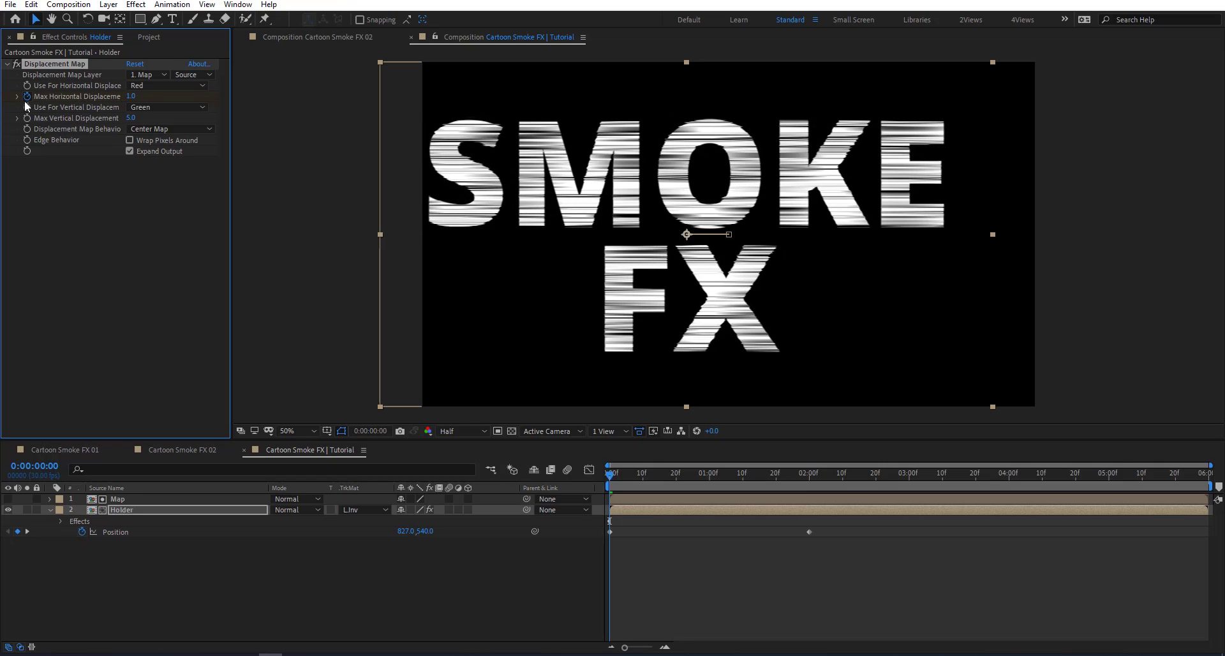
{"action": "left_click", "coordinate": [132, 97]}
{"action": "key", "text": "Return"}
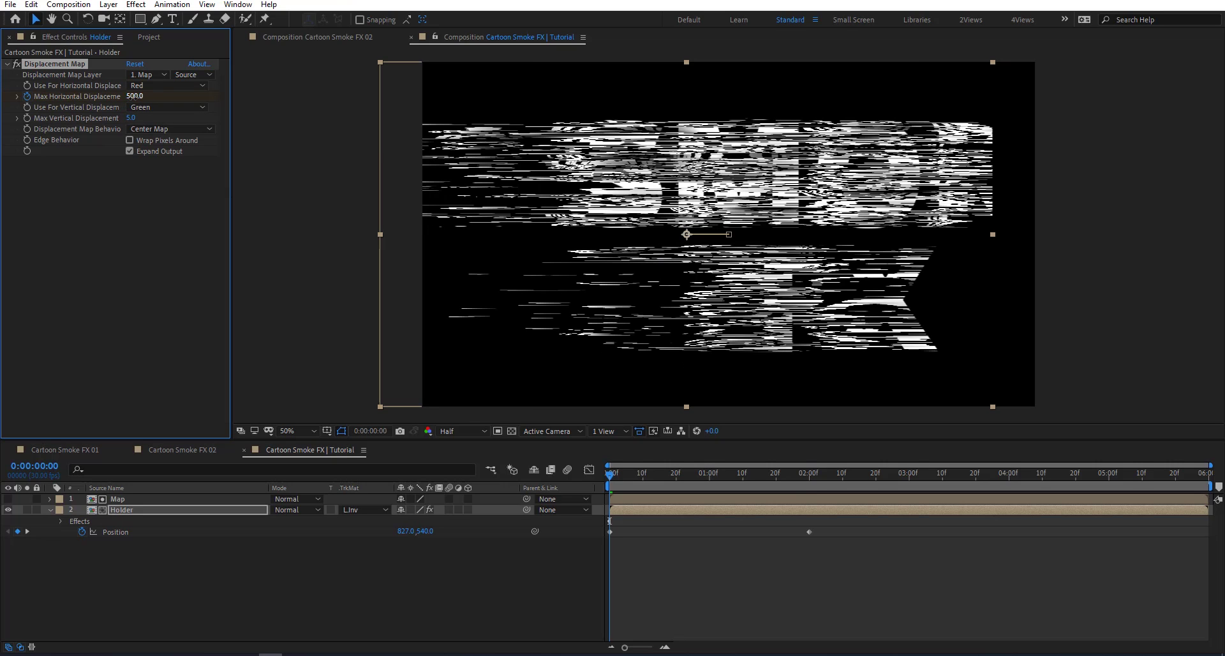
At 2 seconds, set the maximum horizontal displacement to 0
{"action": "left_click", "coordinate": [810, 476]}
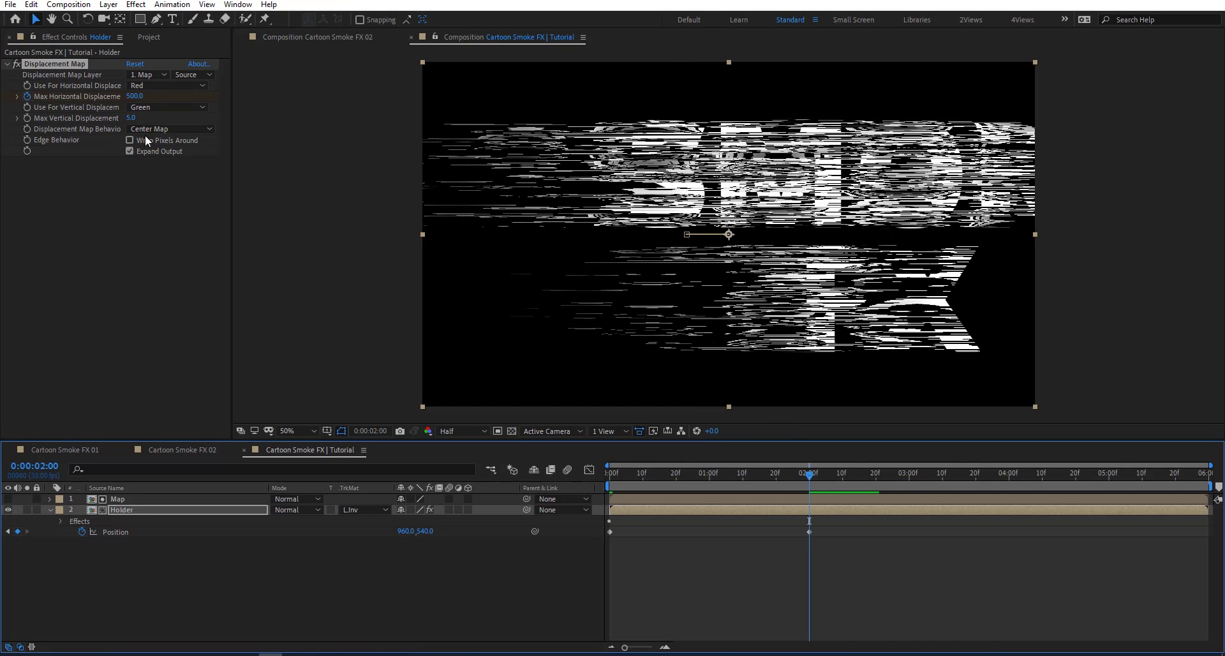
{"action": "left_click", "coordinate": [131, 96]}
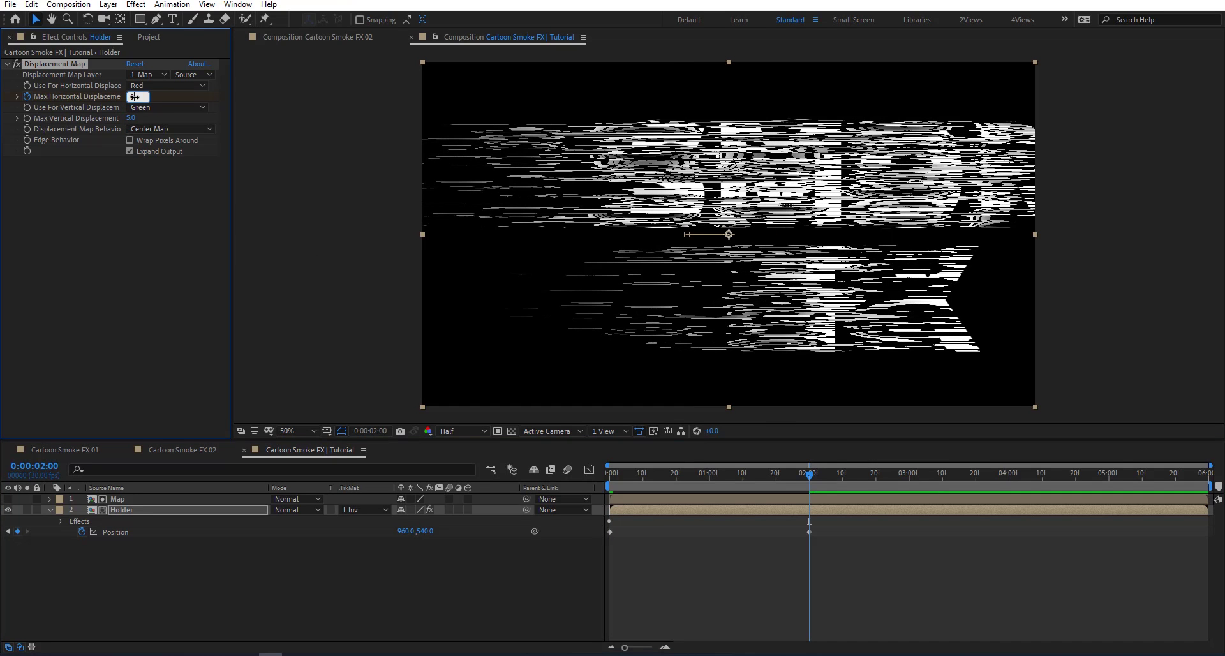
{"action": "type", "text": "0"}
{"action": "key", "text": "Return"}
Play back the text displacement animation and return to the first frame
{"action": "left_click_drag", "start_coordinate": [810, 475], "coordinate": [819, 475]}
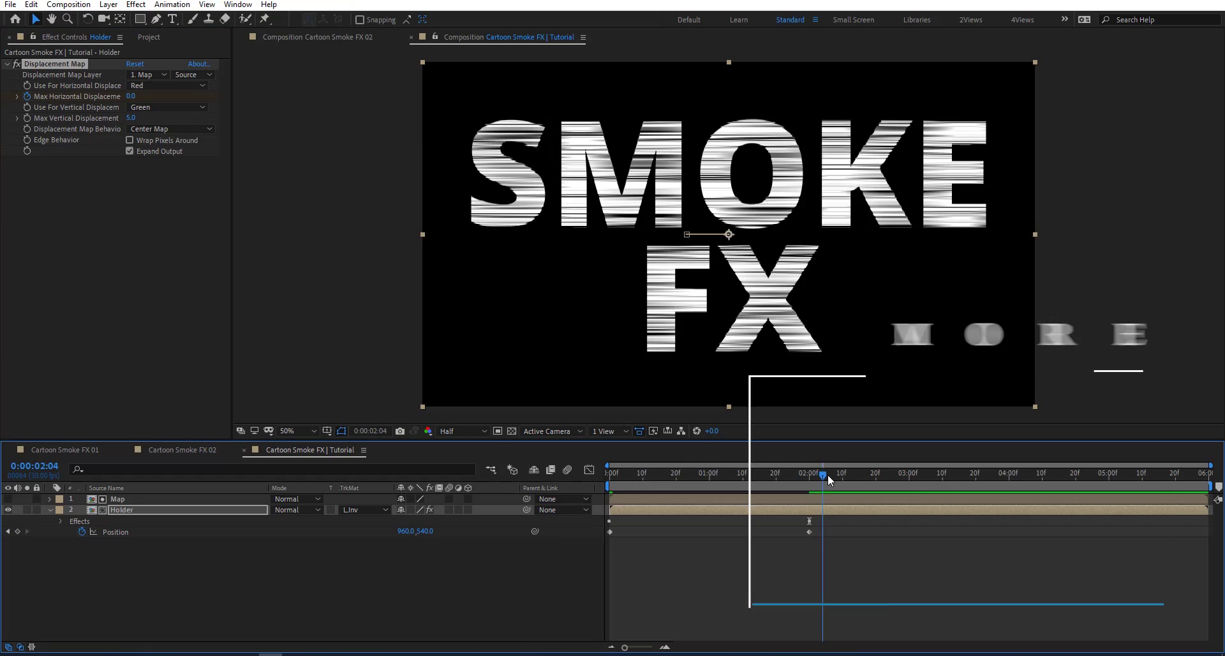
{"action": "key", "text": "space"}
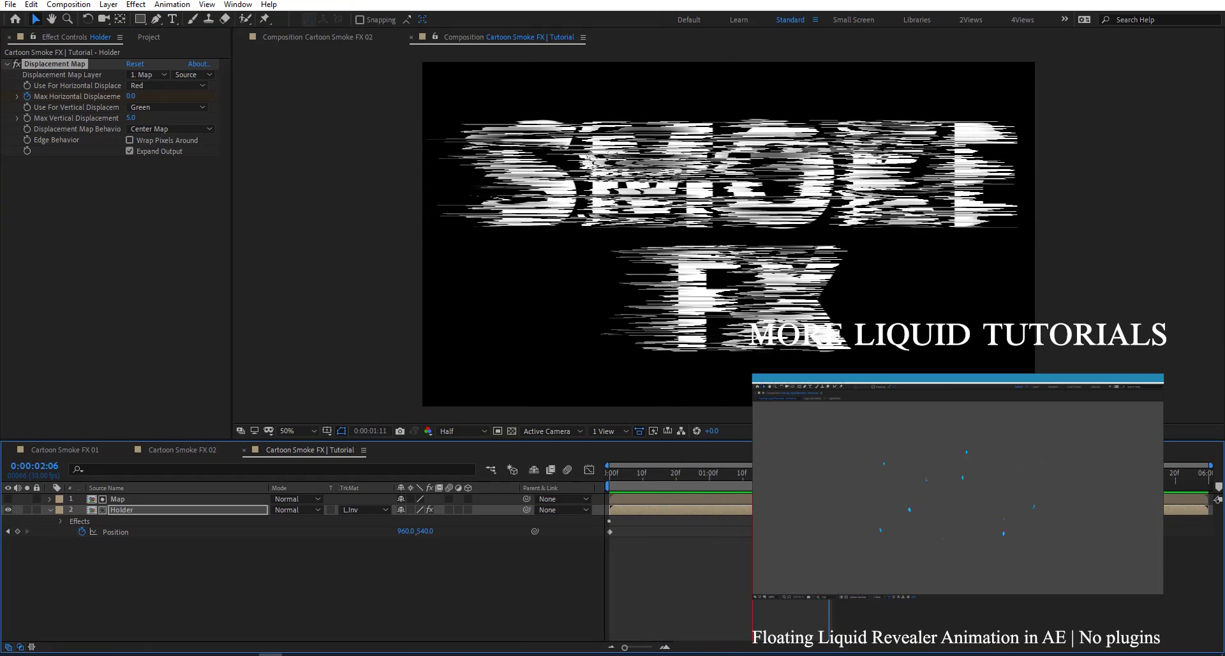
{"action": "left_click_drag", "start_coordinate": [619, 473], "coordinate": [569, 490]}
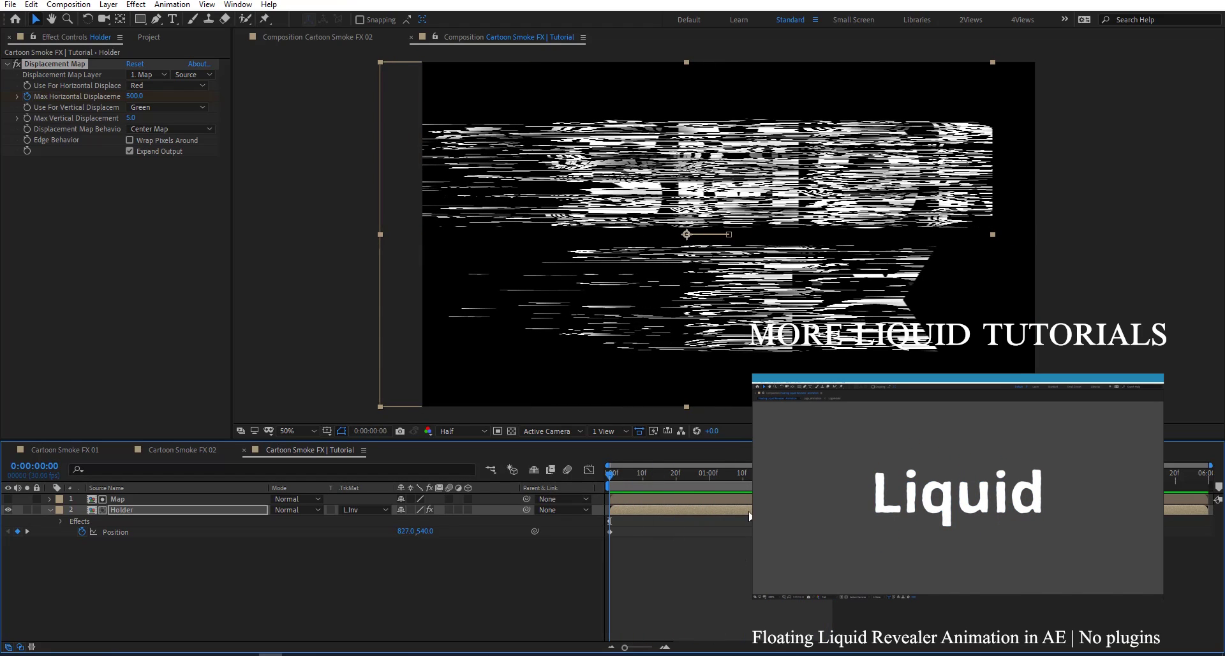
Animate the Holder layer's opacity from 0% on the first frame to 100% at 0:00:01:16
{"action": "key", "text": "u"}
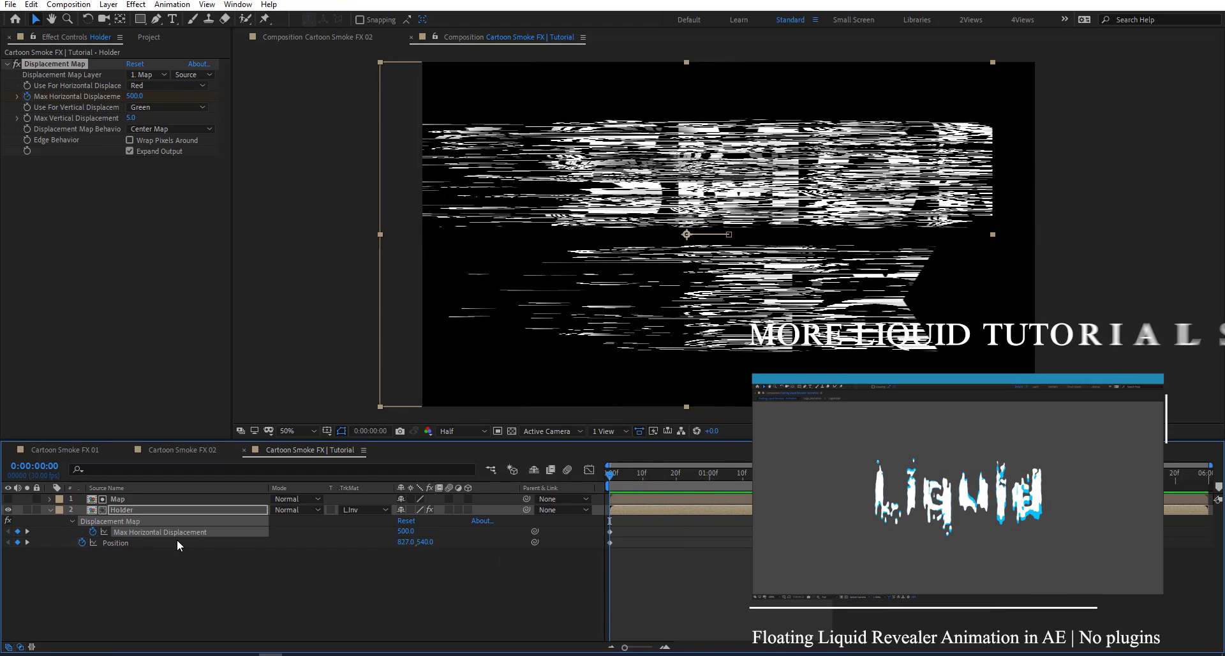
{"action": "key", "text": "t"}
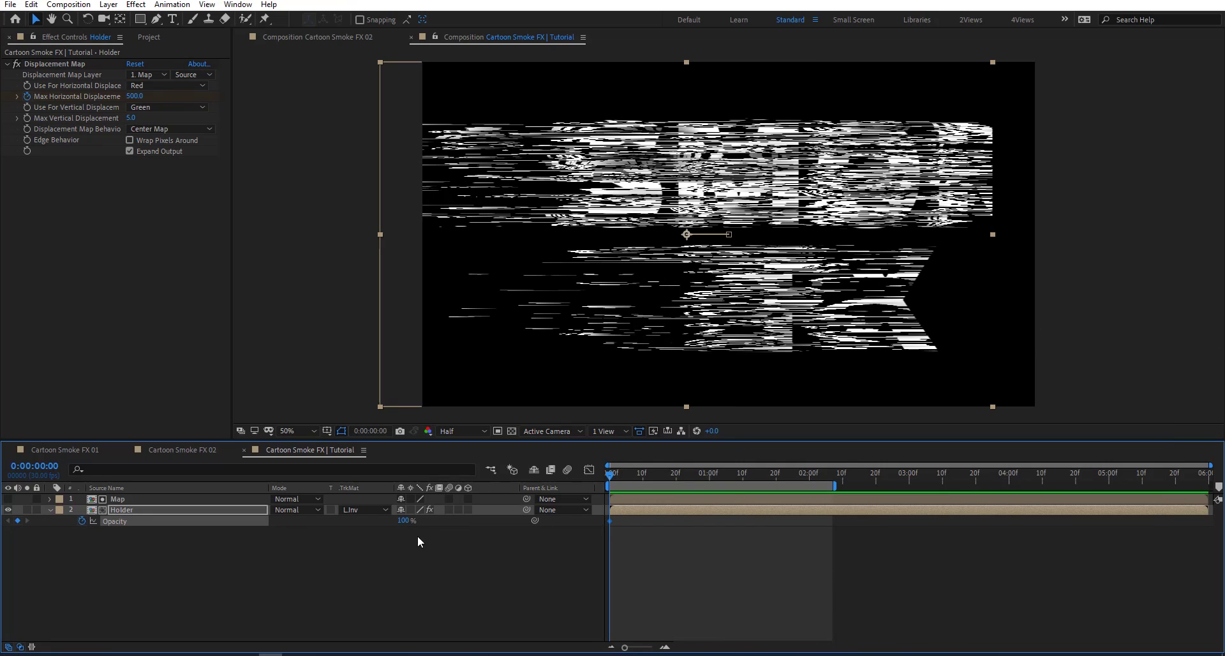
{"action": "left_click_drag", "start_coordinate": [406, 527], "coordinate": [357, 527]}
{"action": "left_click_drag", "start_coordinate": [702, 472], "coordinate": [763, 476]}
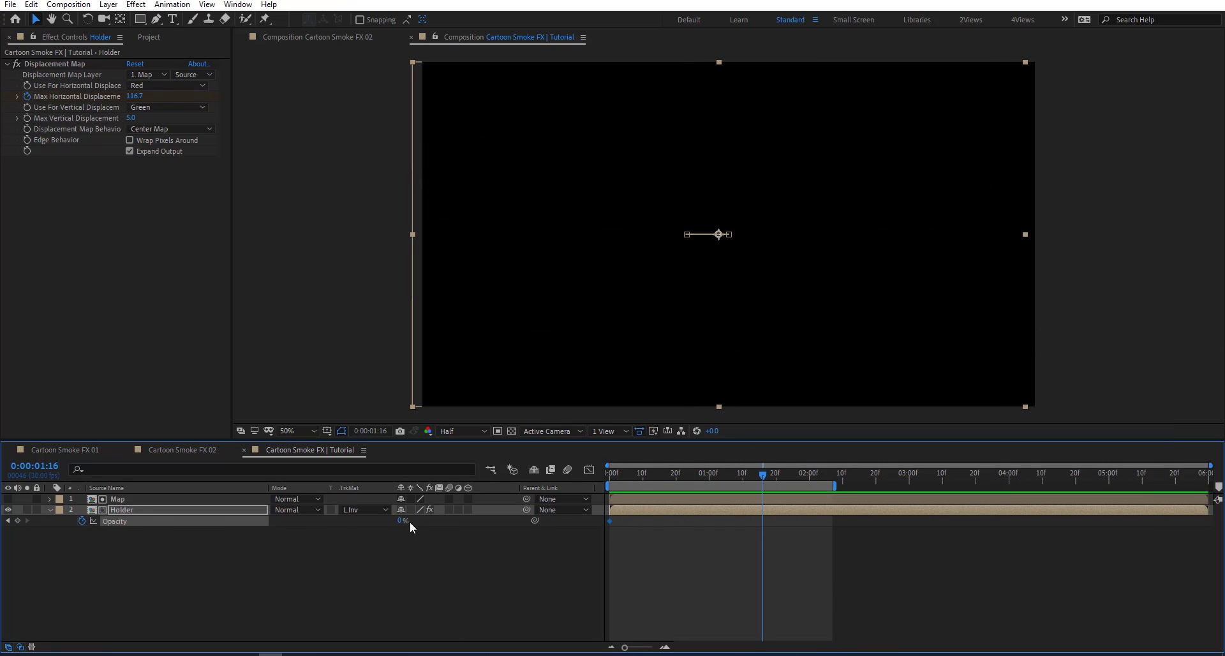
{"action": "left_click_drag", "start_coordinate": [400, 522], "coordinate": [466, 522]}
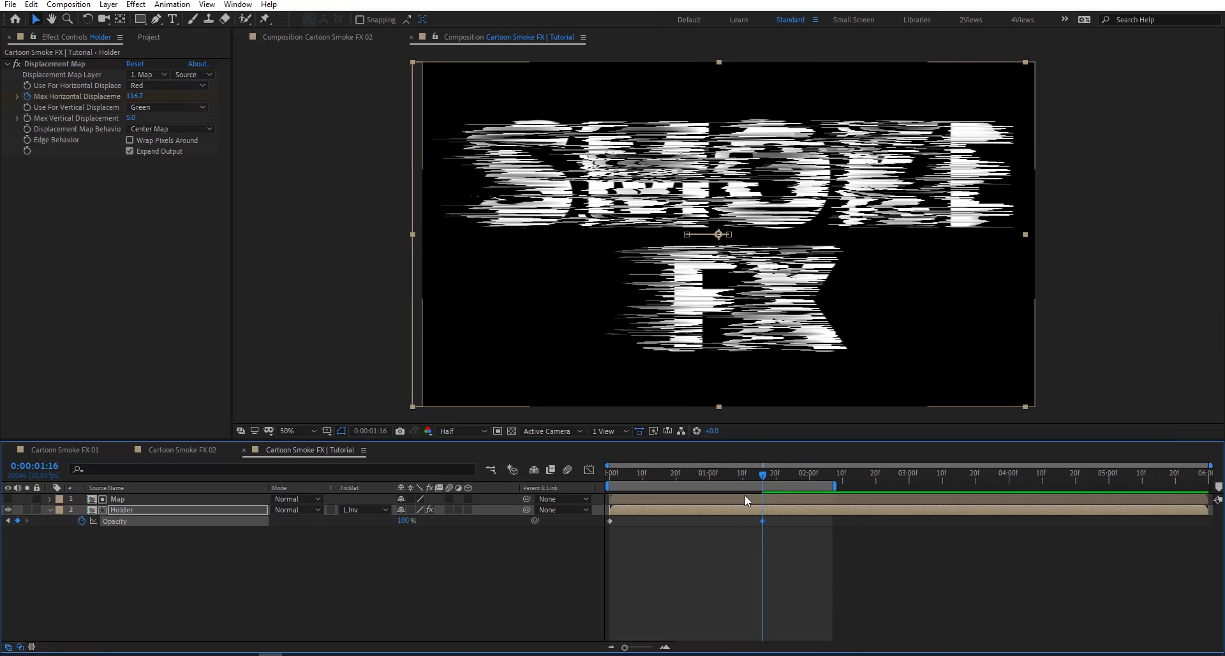
Move Holder's final opacity keyframe slightly earlier and its final position keyframe to 0:00:01:22
{"action": "key", "text": "u"}
{"action": "left_click_drag", "start_coordinate": [762, 554], "coordinate": [746, 553]}
{"action": "key", "text": "space"}
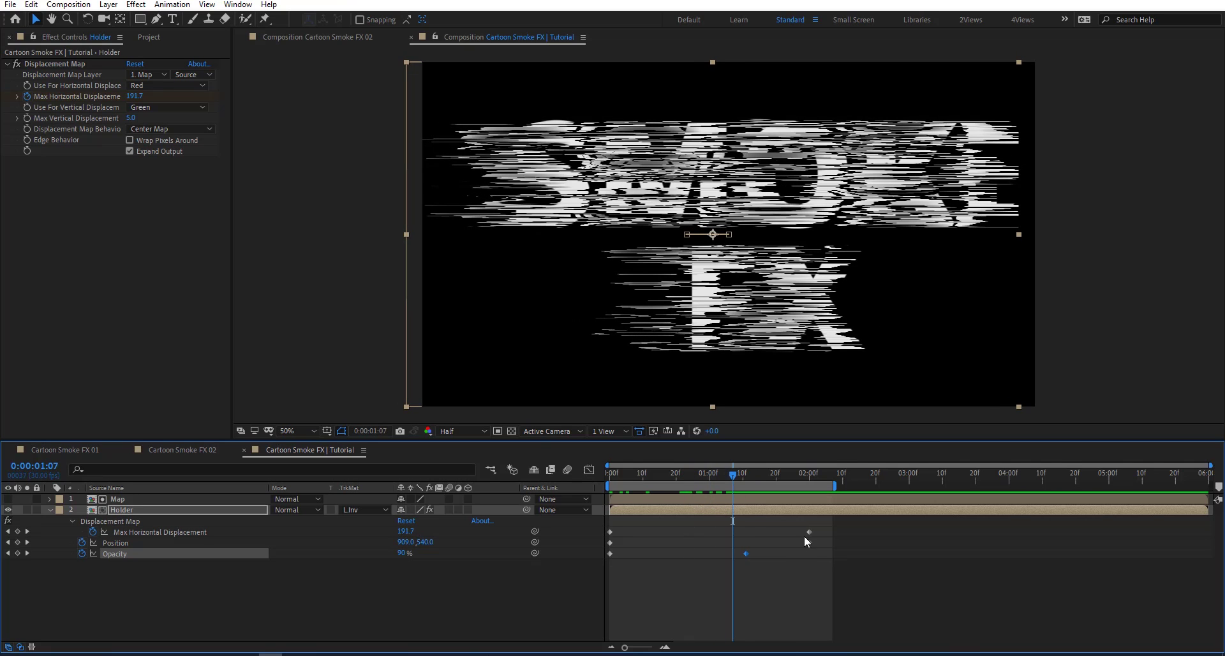
{"action": "left_click_drag", "start_coordinate": [809, 542], "coordinate": [781, 541]}
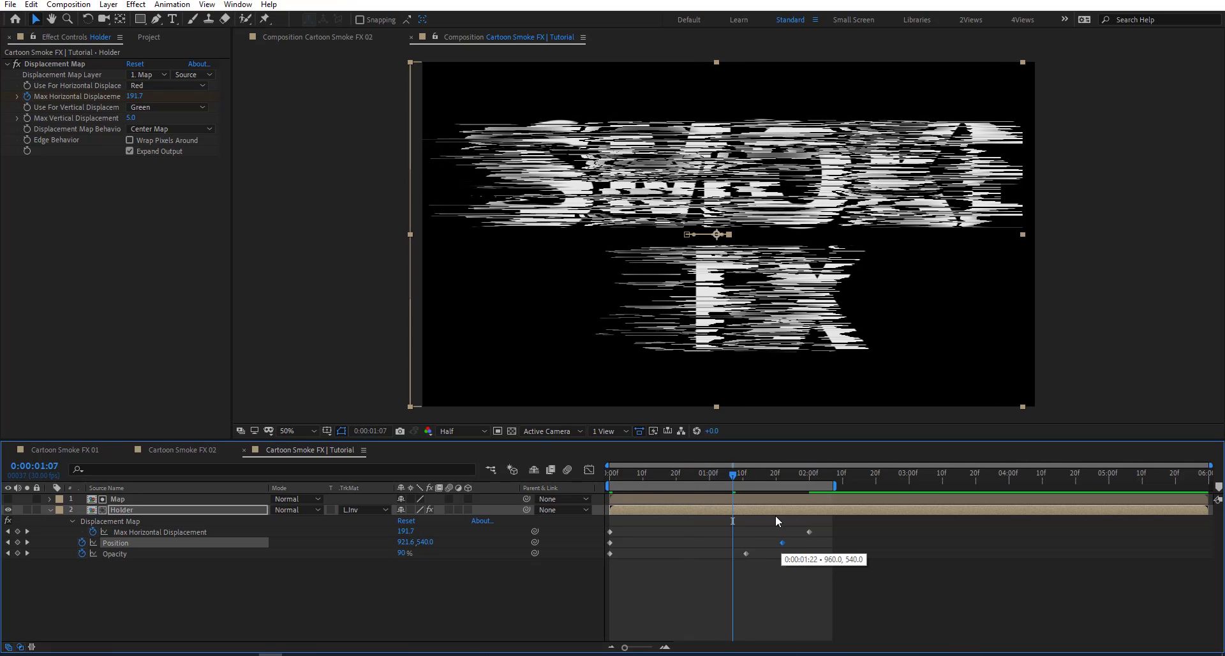
Review the retimed reveal and examine the streaks inside the SMOKE FX letters at 2 seconds
{"action": "left_click_drag", "start_coordinate": [731, 475], "coordinate": [812, 474]}
{"action": "key", "text": "space"}
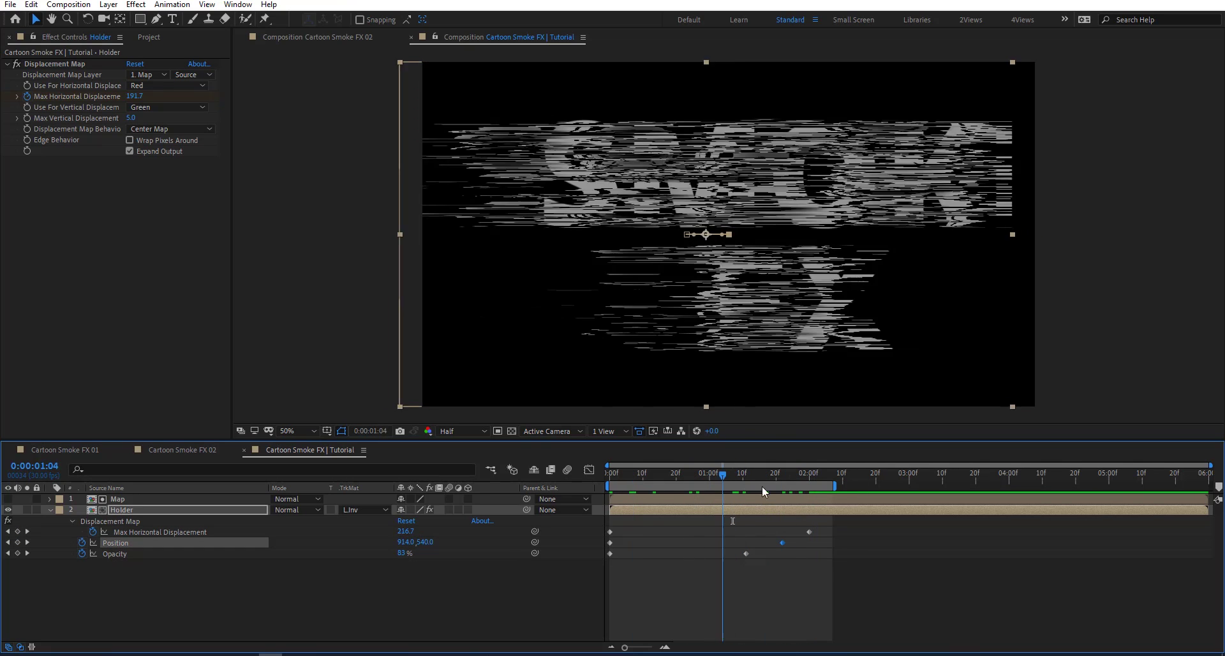
{"action": "key", "text": "space"}
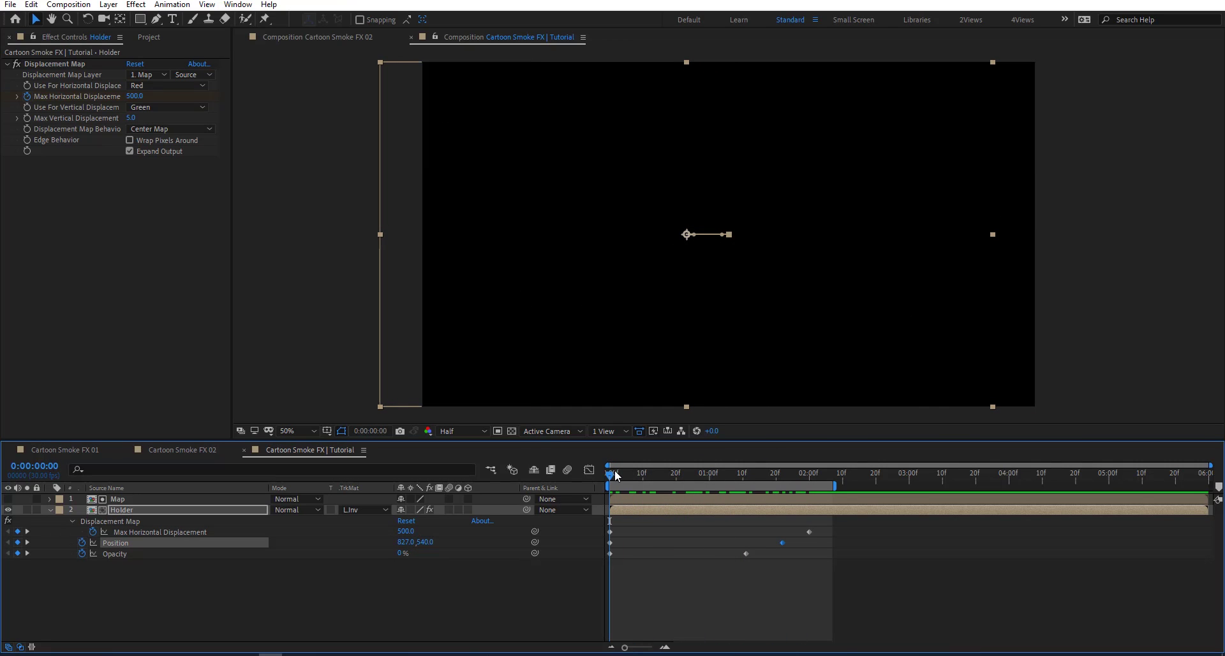
{"action": "left_click_drag", "start_coordinate": [629, 476], "coordinate": [810, 486]}
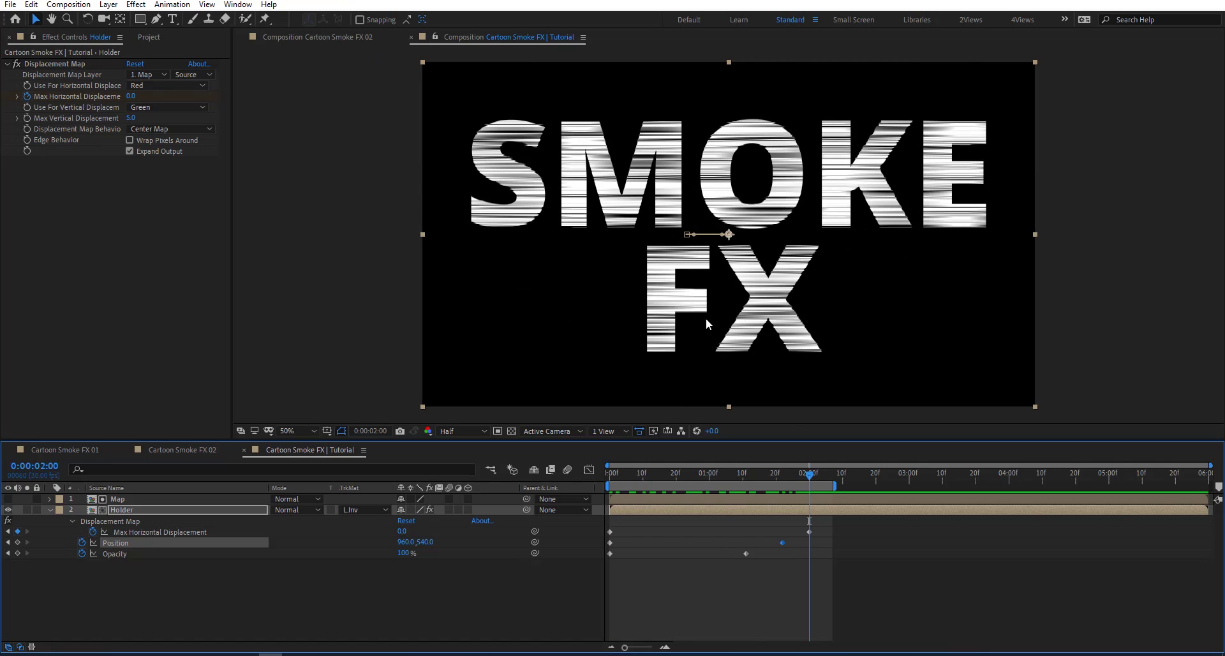
{"action": "scroll", "coordinate": [774, 156], "scroll_direction": "up", "scroll_amount": 2}
{"action": "key", "text": "h"}
{"action": "left_click_drag", "start_coordinate": [727, 321], "coordinate": [640, 158]}
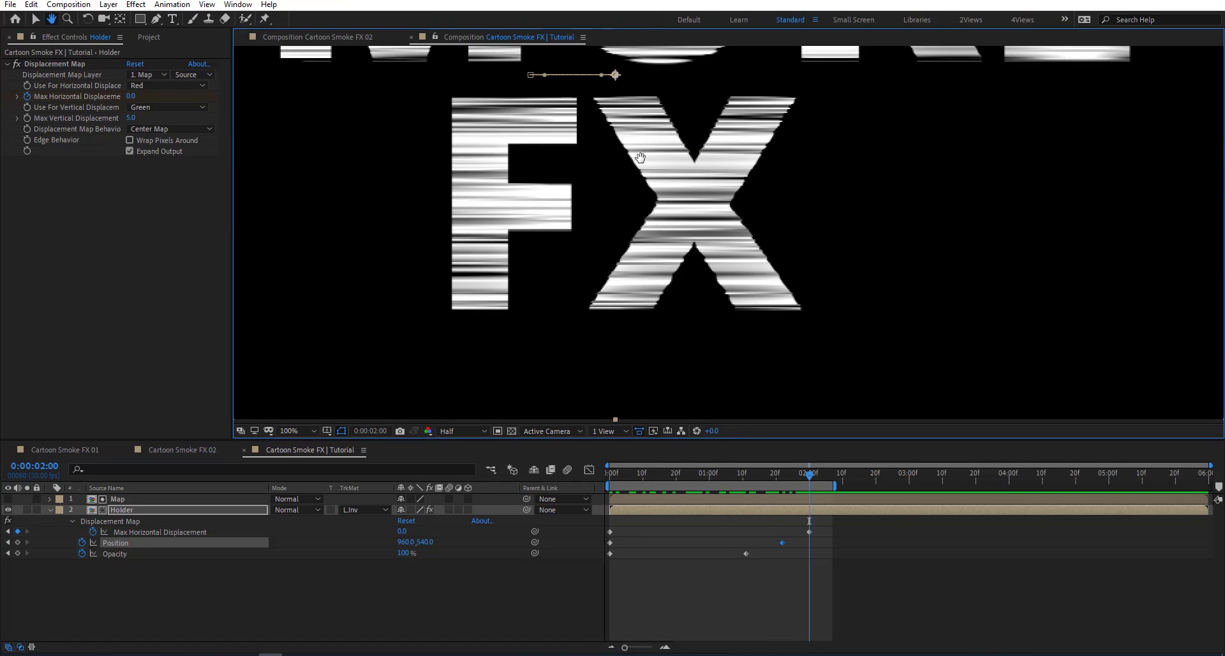
{"action": "left_click_drag", "start_coordinate": [584, 205], "coordinate": [708, 260]}
{"action": "left_click_drag", "start_coordinate": [598, 228], "coordinate": [663, 320]}
{"action": "key", "text": "v"}
Apply the Curves effect to the Map layer and try lowering its white point to the bottom of the graph
{"action": "left_click", "coordinate": [745, 501]}
{"action": "key", "text": "ctrl+space"}
{"action": "type", "text": "cur"}
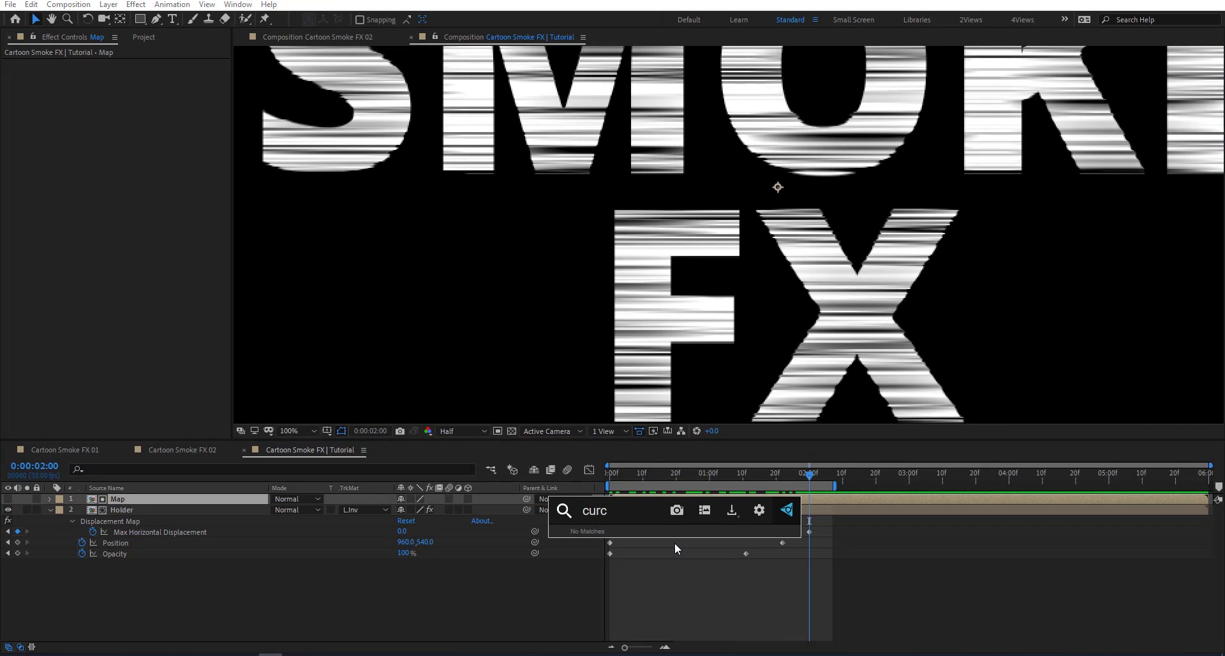
{"action": "left_click", "coordinate": [675, 547]}
{"action": "left_click_drag", "start_coordinate": [658, 180], "coordinate": [634, 226]}
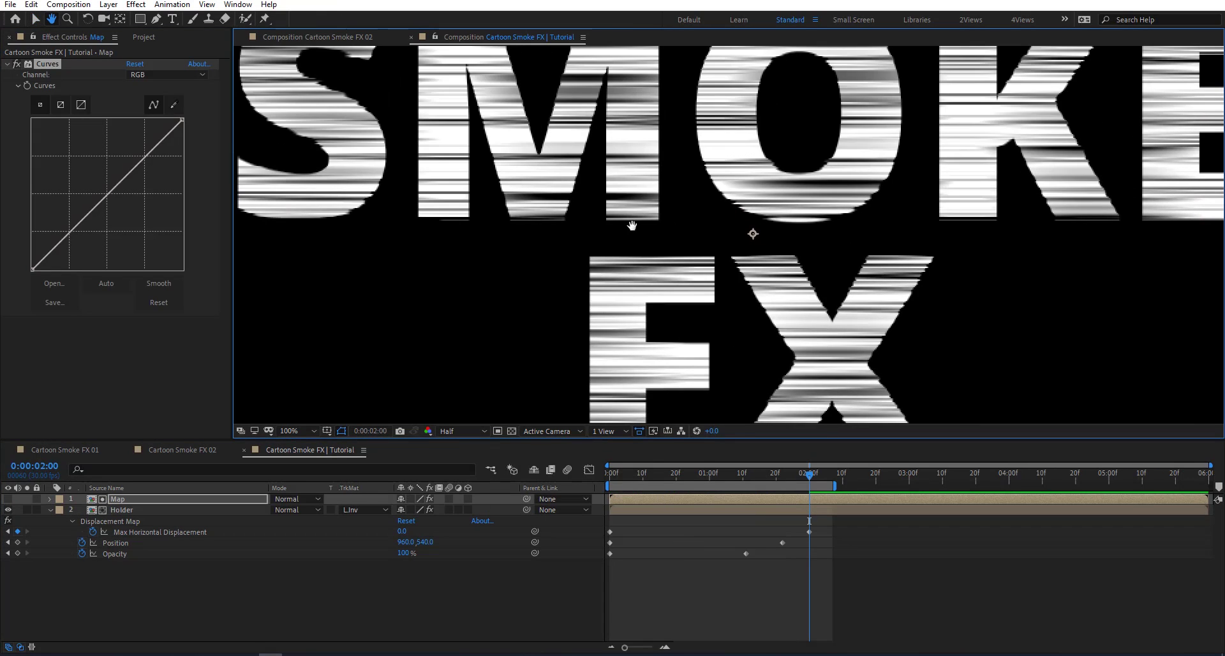
{"action": "mouse_move", "coordinate": [183, 132]}
{"action": "left_mouse_down"}
{"action": "mouse_move", "coordinate": [196, 324]}
{"action": "mouse_move", "coordinate": [210, 254]}
{"action": "mouse_move", "coordinate": [212, 323]}
{"action": "left_mouse_up"}
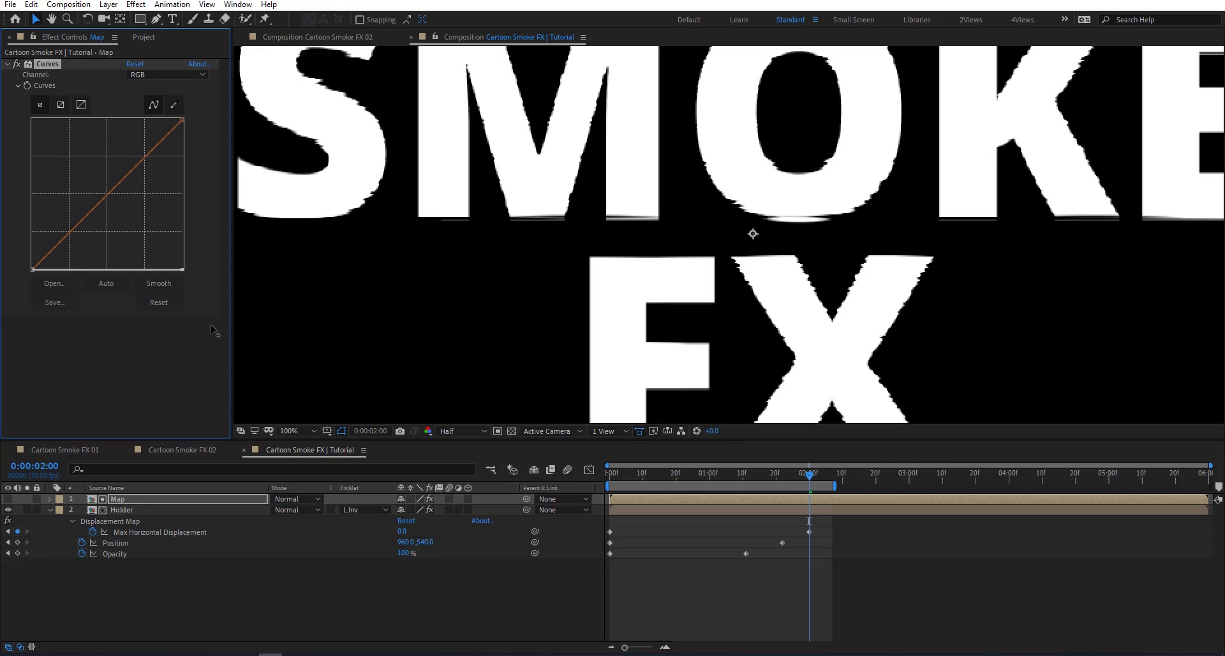
{"action": "mouse_move", "coordinate": [211, 326]}
{"action": "left_mouse_down"}
{"action": "mouse_move", "coordinate": [237, 95]}
{"action": "mouse_move", "coordinate": [248, 285]}
{"action": "mouse_move", "coordinate": [251, 111]}
{"action": "left_mouse_up"}
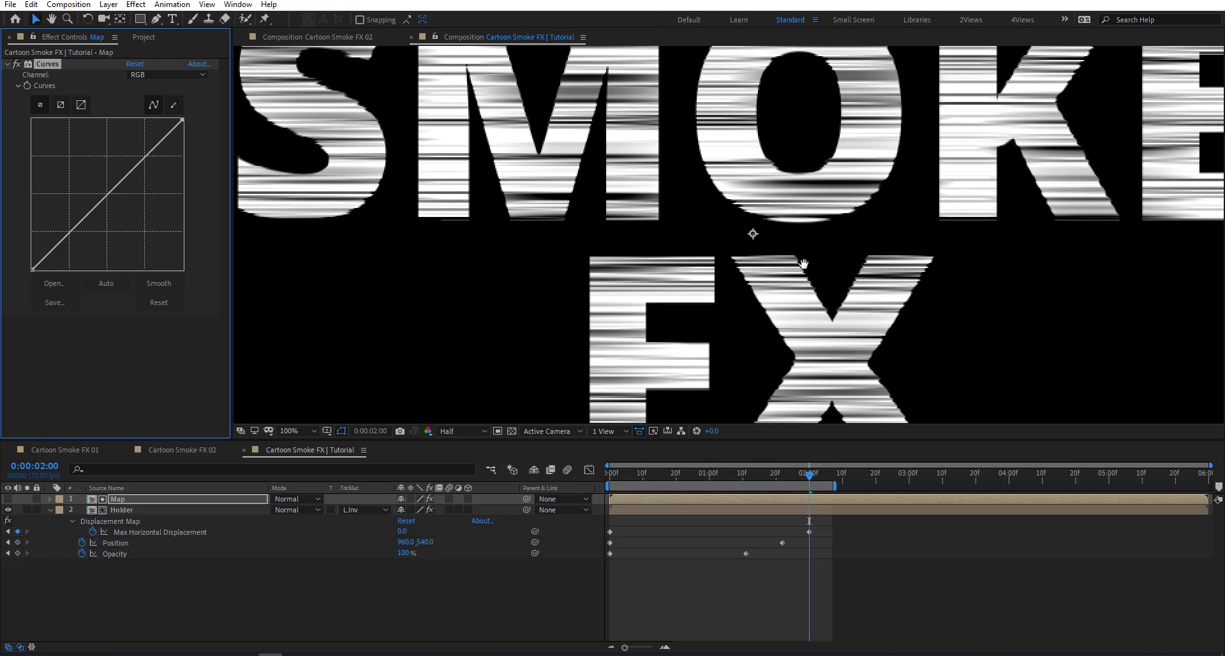
{"action": "left_click_drag", "start_coordinate": [798, 272], "coordinate": [676, 205]}
{"action": "scroll", "coordinate": [616, 186], "scroll_direction": "down", "scroll_amount": 4}
Keyframe the Map layer's default straight curve and move that keyframe to just before the 20-frame mark
{"action": "left_click", "coordinate": [27, 85]}
{"action": "key", "text": "u"}
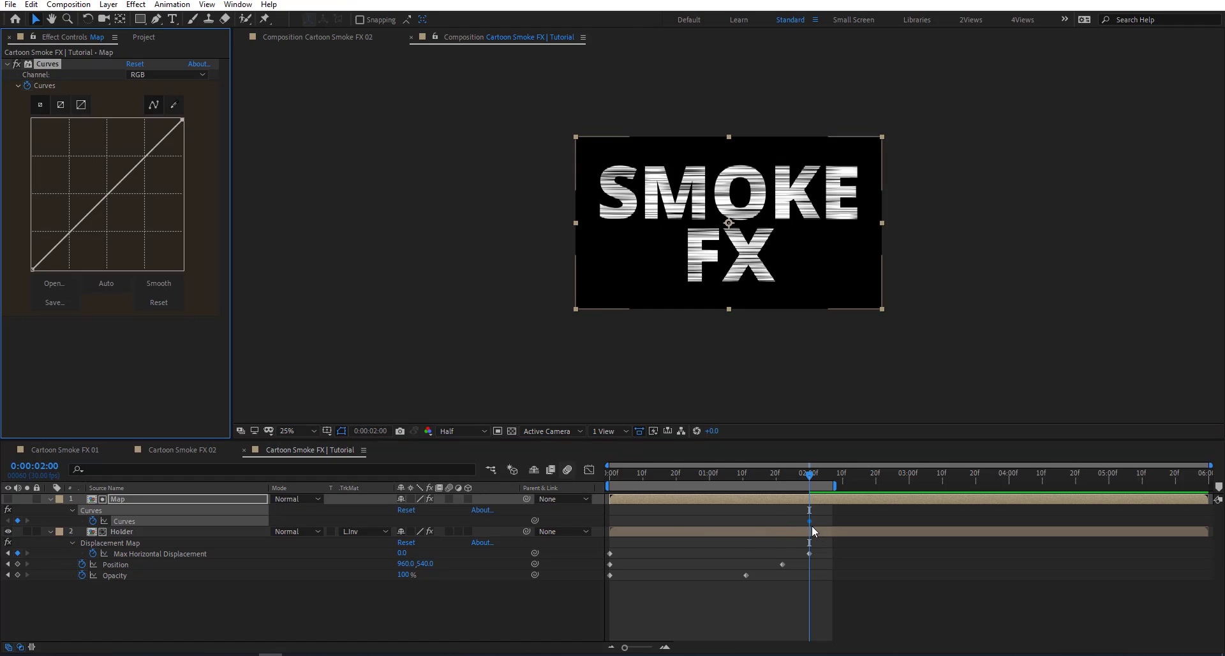
{"action": "left_click_drag", "start_coordinate": [808, 521], "coordinate": [672, 520]}
At 0:00:01:19, keyframe the curve's white point at the bottom, shift that keyframe slightly later, and preview the reveal
{"action": "left_click", "coordinate": [773, 476]}
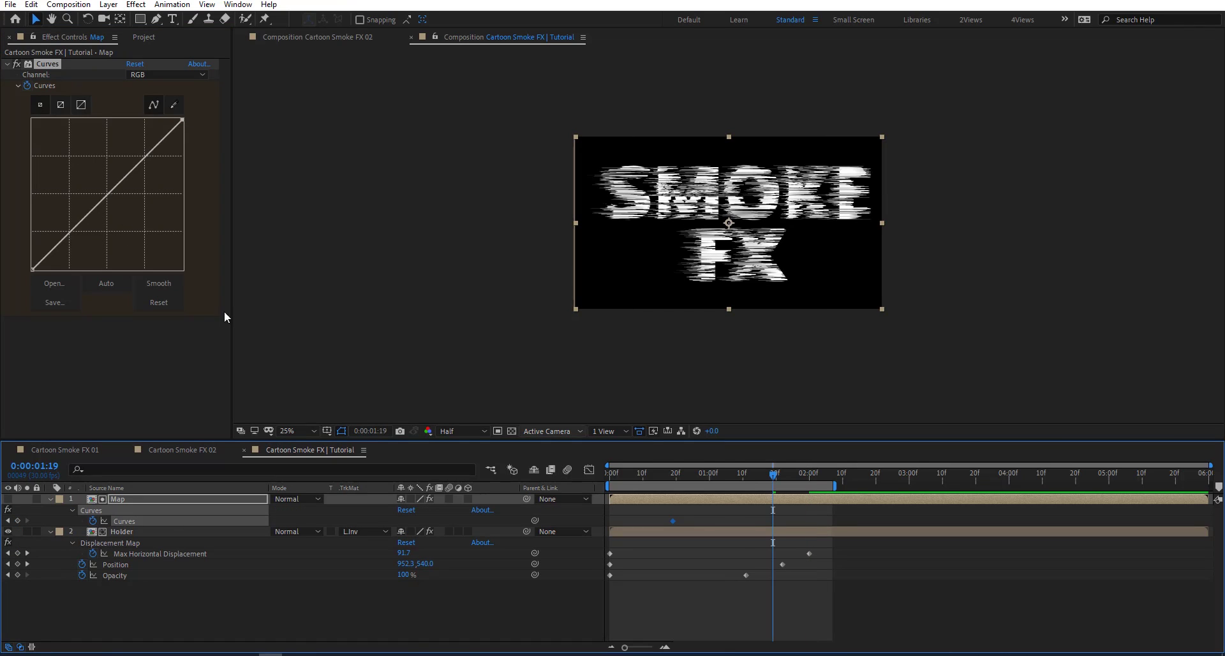
{"action": "left_click", "coordinate": [183, 119]}
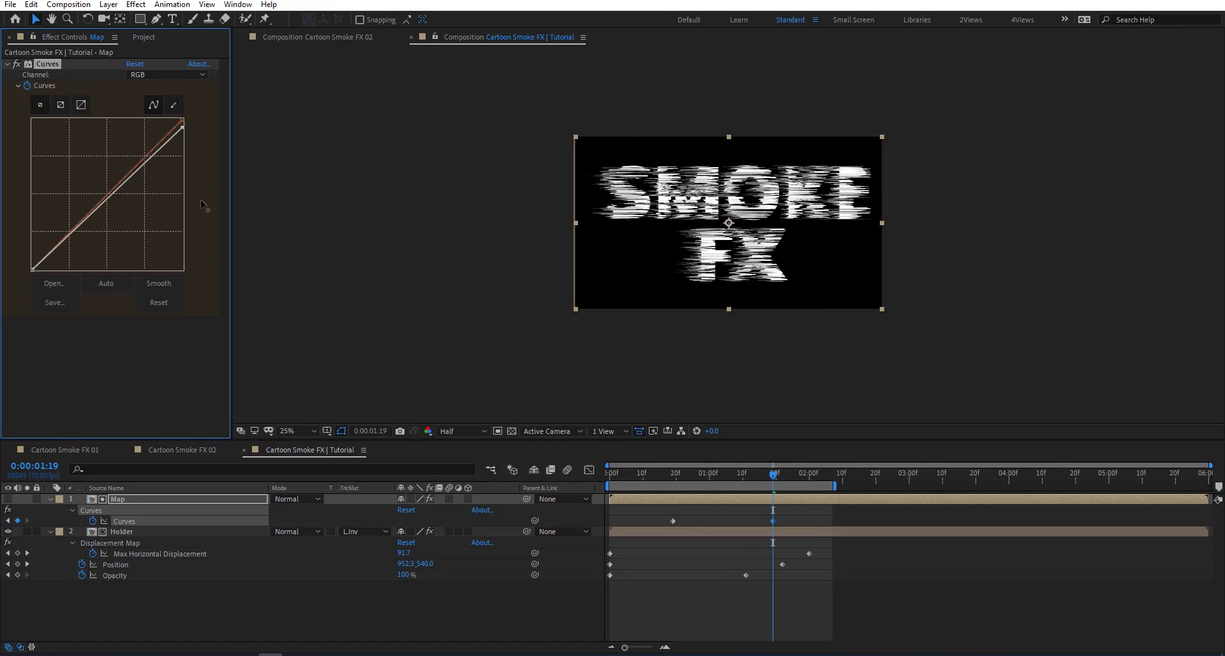
{"action": "key", "text": "period"}
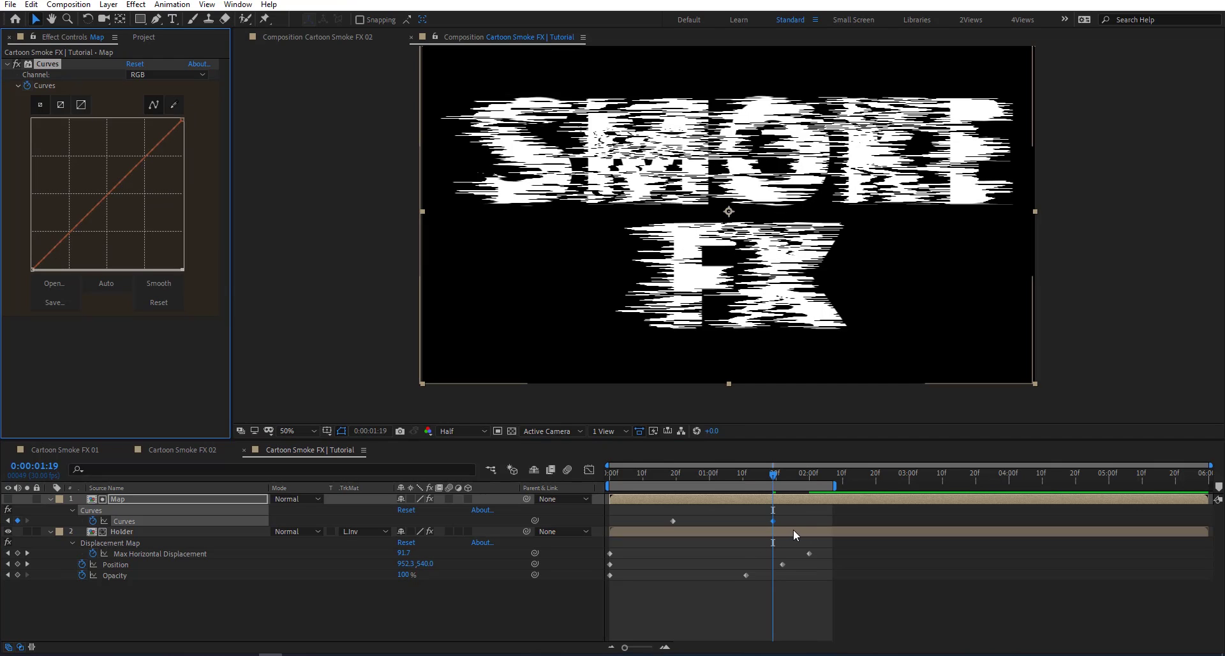
{"action": "left_click_drag", "start_coordinate": [774, 519], "coordinate": [796, 520]}
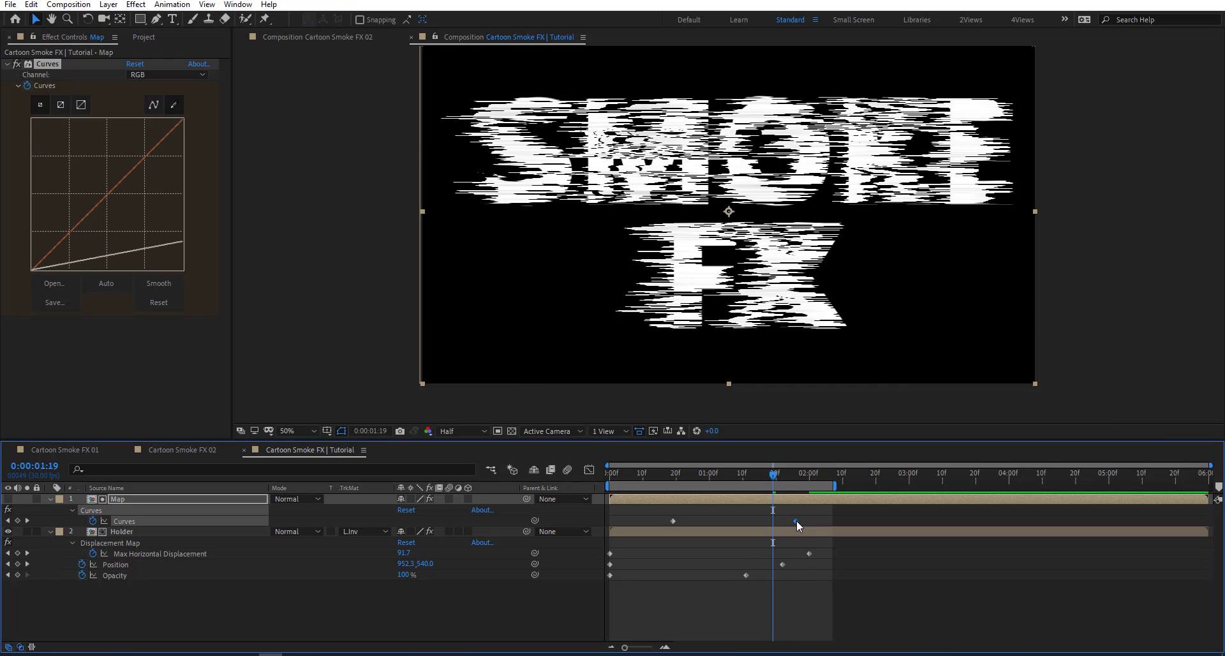
{"action": "left_click", "coordinate": [785, 475]}
{"action": "left_click_drag", "start_coordinate": [802, 476], "coordinate": [642, 477]}
{"action": "key", "text": "Home"}
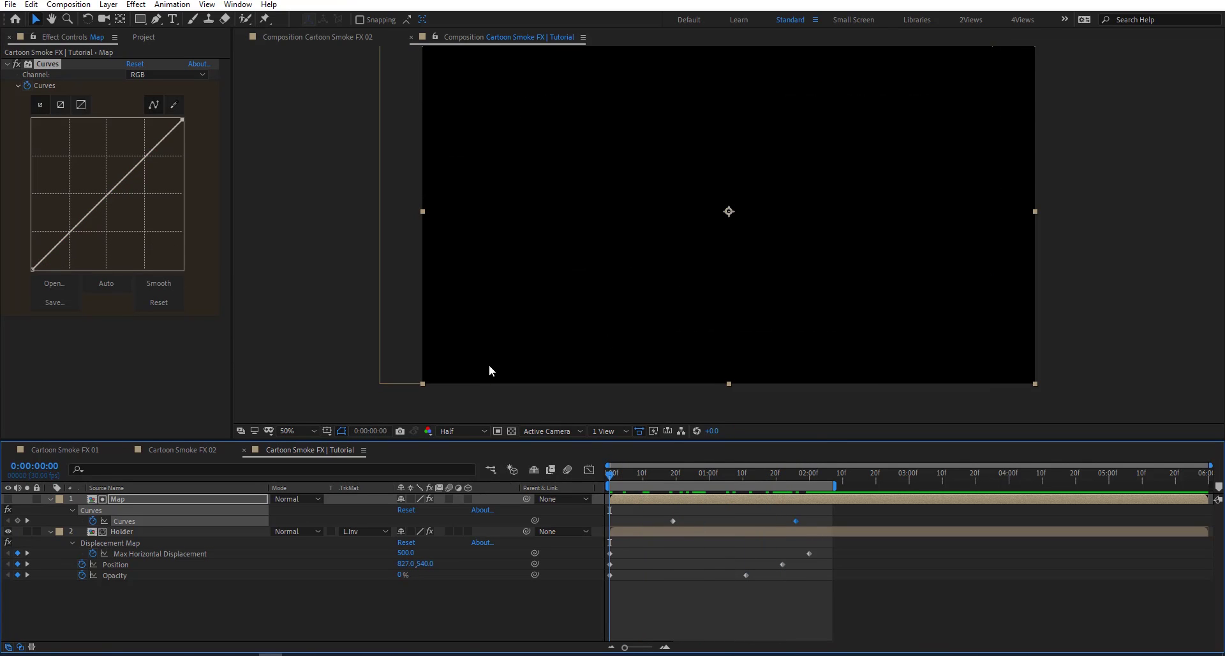
{"action": "left_click_drag", "start_coordinate": [378, 383], "coordinate": [334, 426]}
{"action": "left_click", "coordinate": [795, 482]}
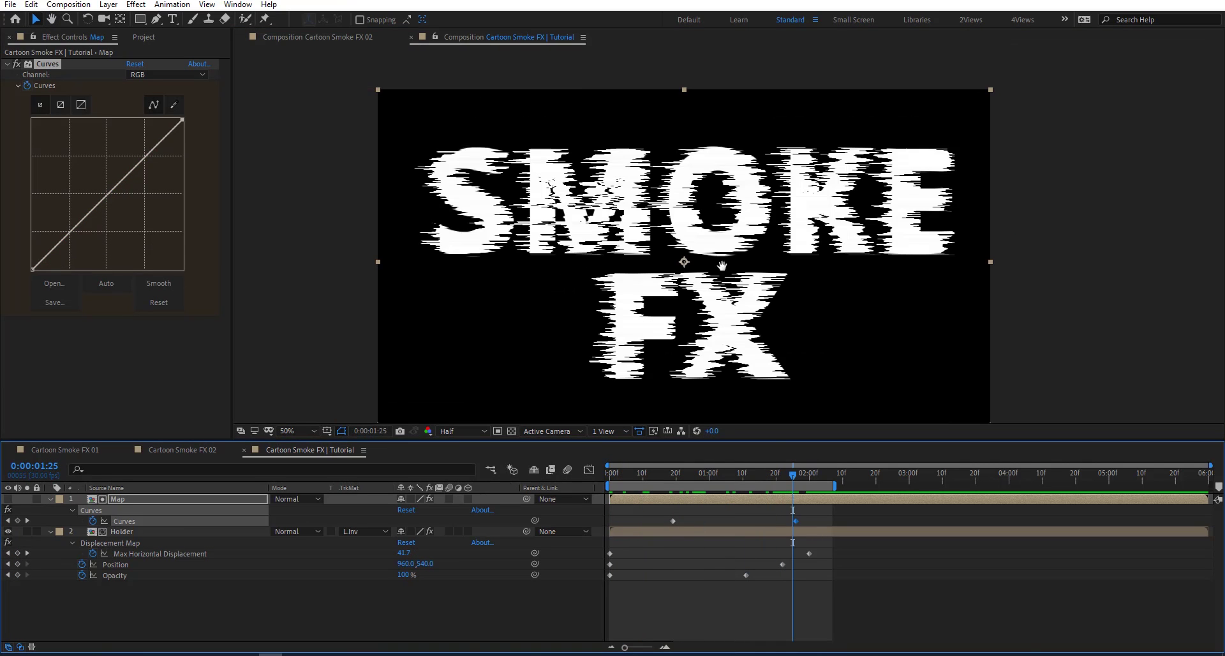
{"action": "left_click_drag", "start_coordinate": [141, 25], "coordinate": [167, 47]}
{"action": "left_click_drag", "start_coordinate": [1005, 61], "coordinate": [848, 429]}
{"action": "key", "text": "v"}
{"action": "key", "text": "Delete"}
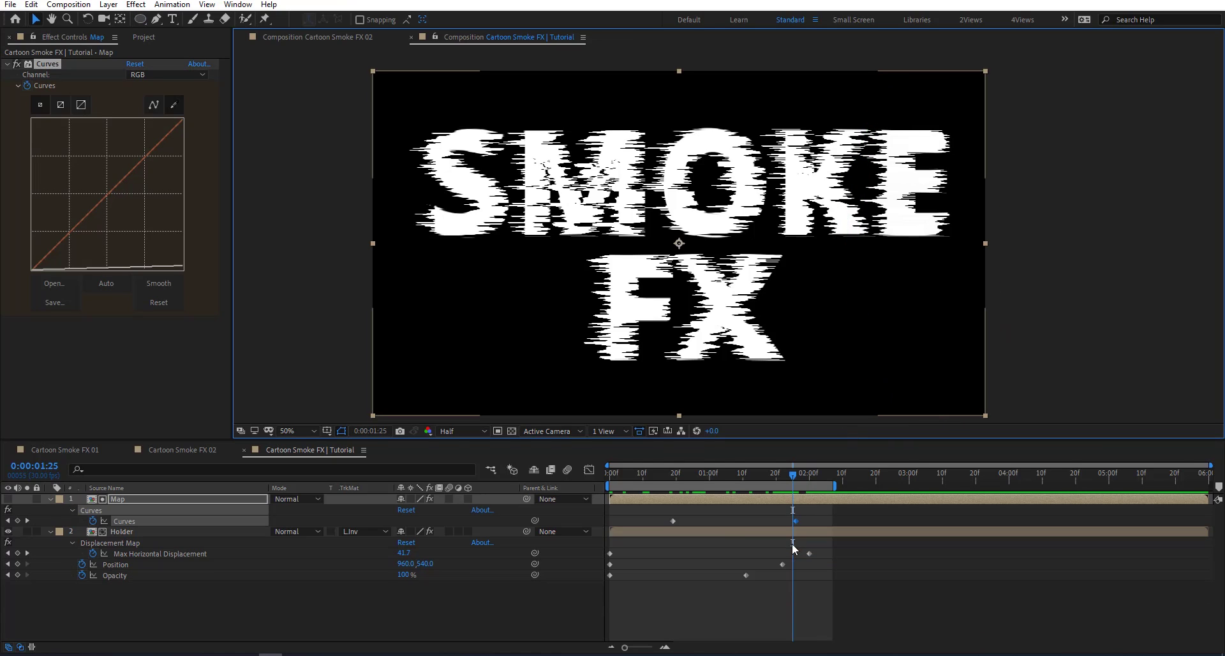
Draw a tall elliptical mask around the letter E on the Holder layer
{"action": "left_click", "coordinate": [750, 532]}
{"action": "left_click", "coordinate": [140, 19]}
{"action": "left_click_drag", "start_coordinate": [1005, 58], "coordinate": [857, 467]}
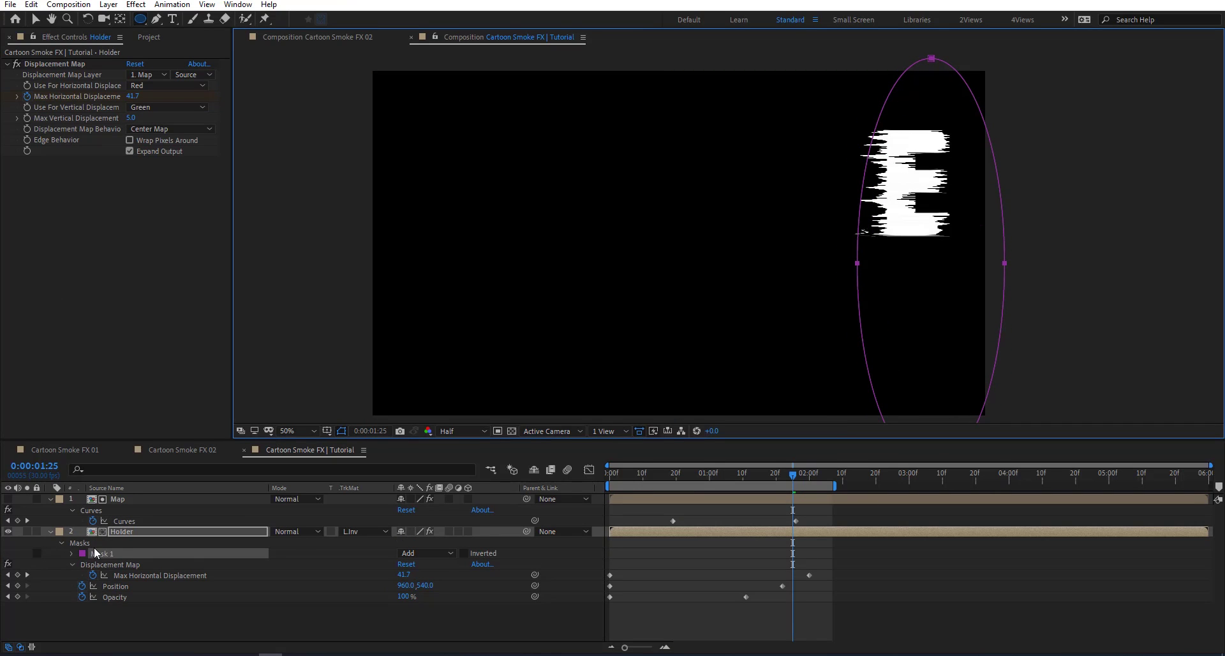
Animate the Holder mask's feather from 152 pixels at 0:00:00:08 to 0 pixels at 0:00:01:25
{"action": "key", "text": "u"}
{"action": "key", "text": "m"}
{"action": "key", "text": "m"}
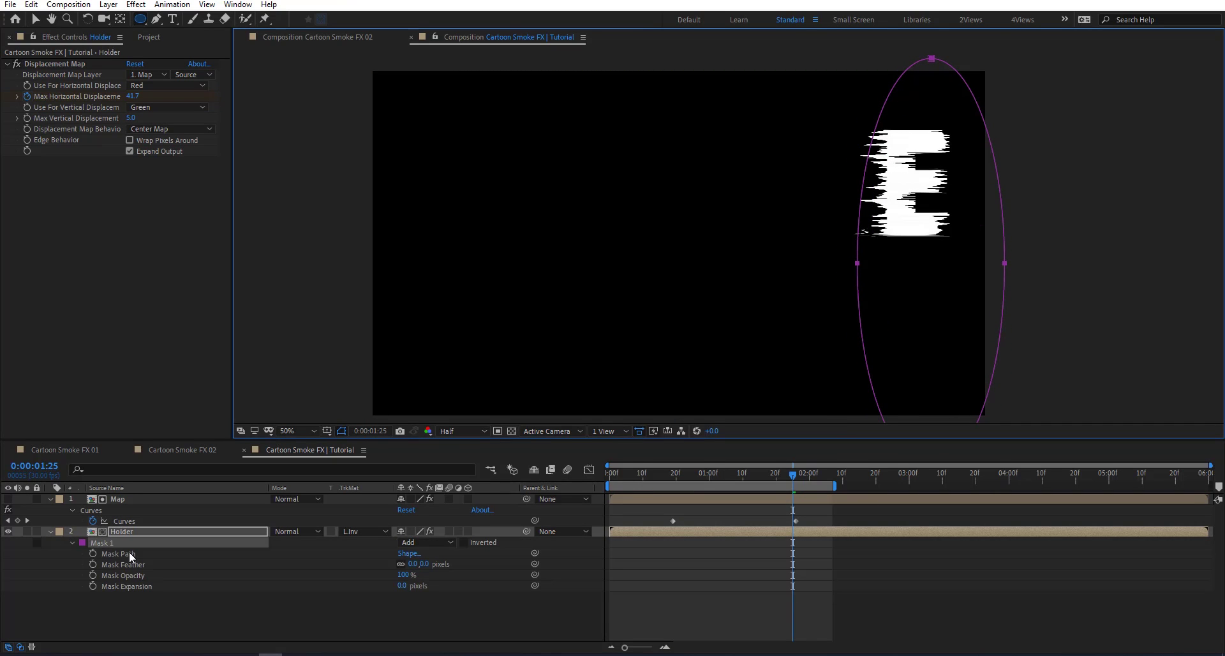
{"action": "left_click", "coordinate": [108, 565]}
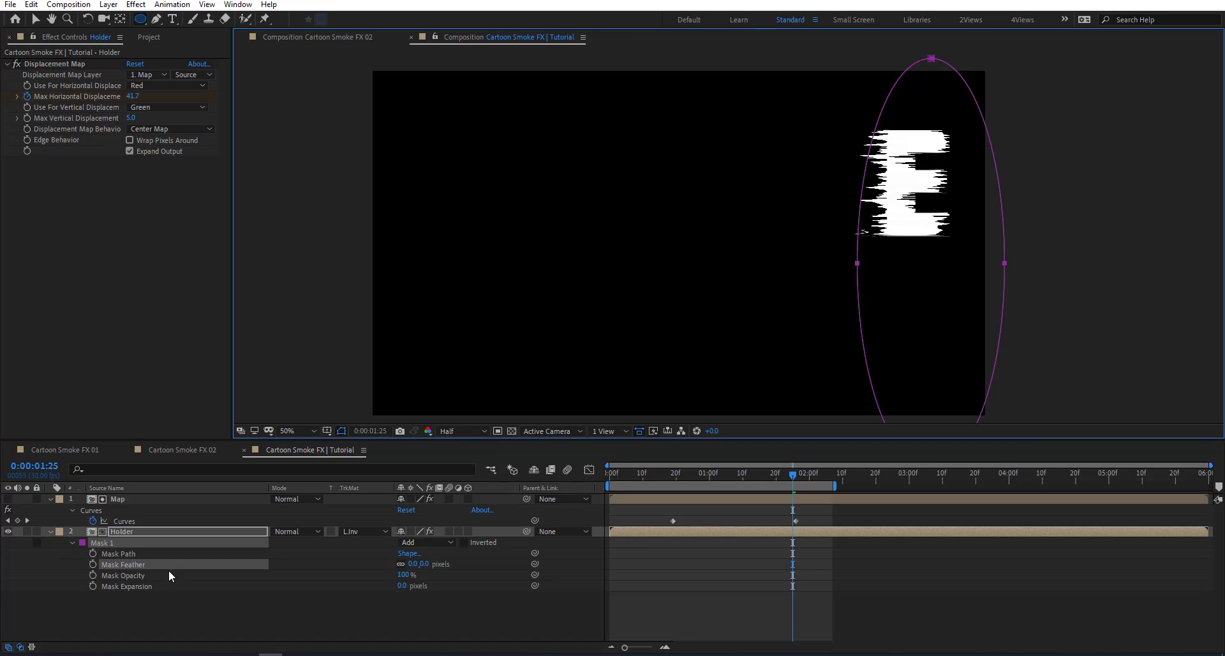
{"action": "left_click", "coordinate": [93, 564]}
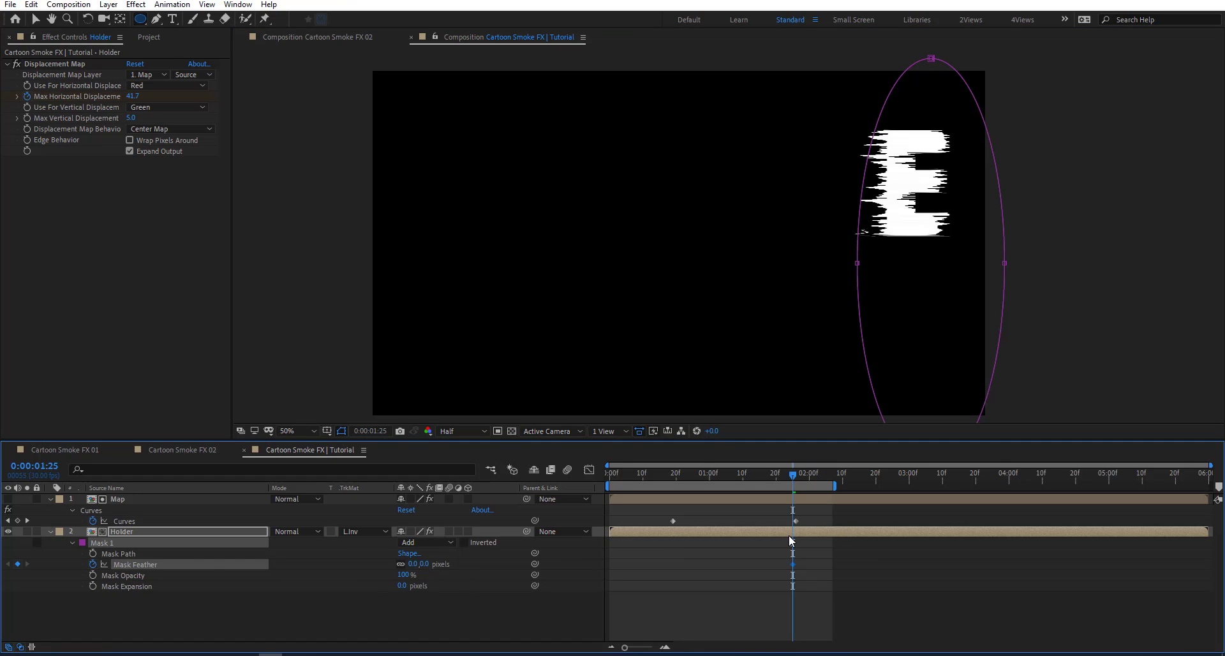
{"action": "key", "text": "u"}
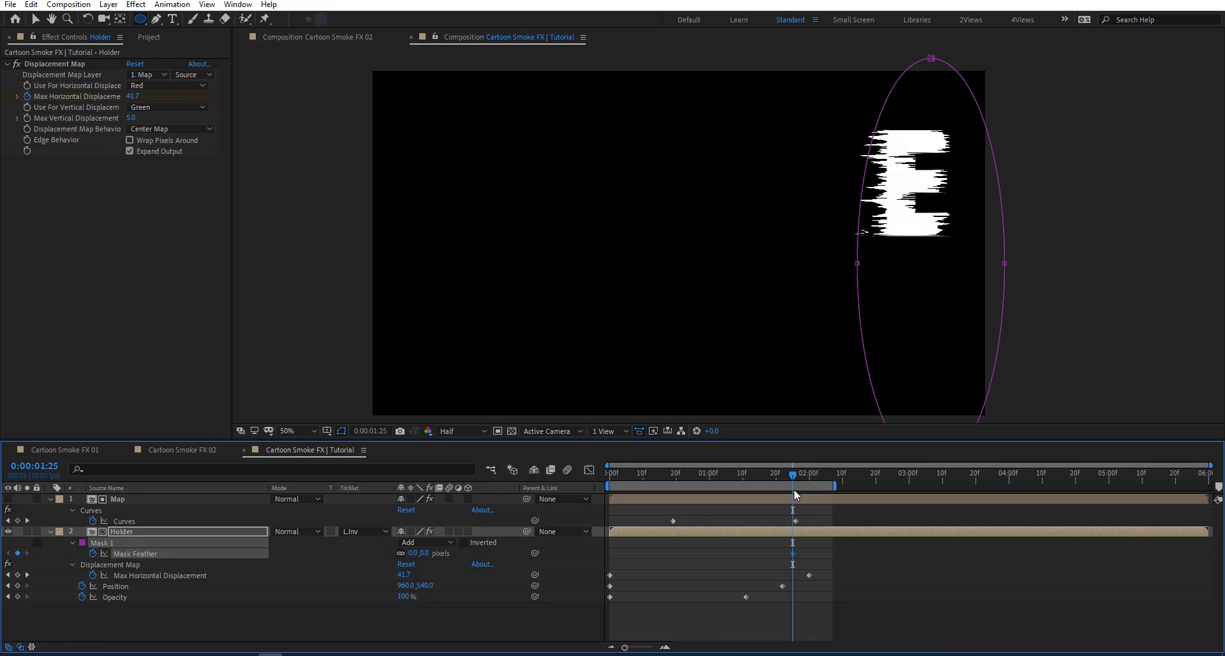
{"action": "left_click_drag", "start_coordinate": [791, 475], "coordinate": [636, 480]}
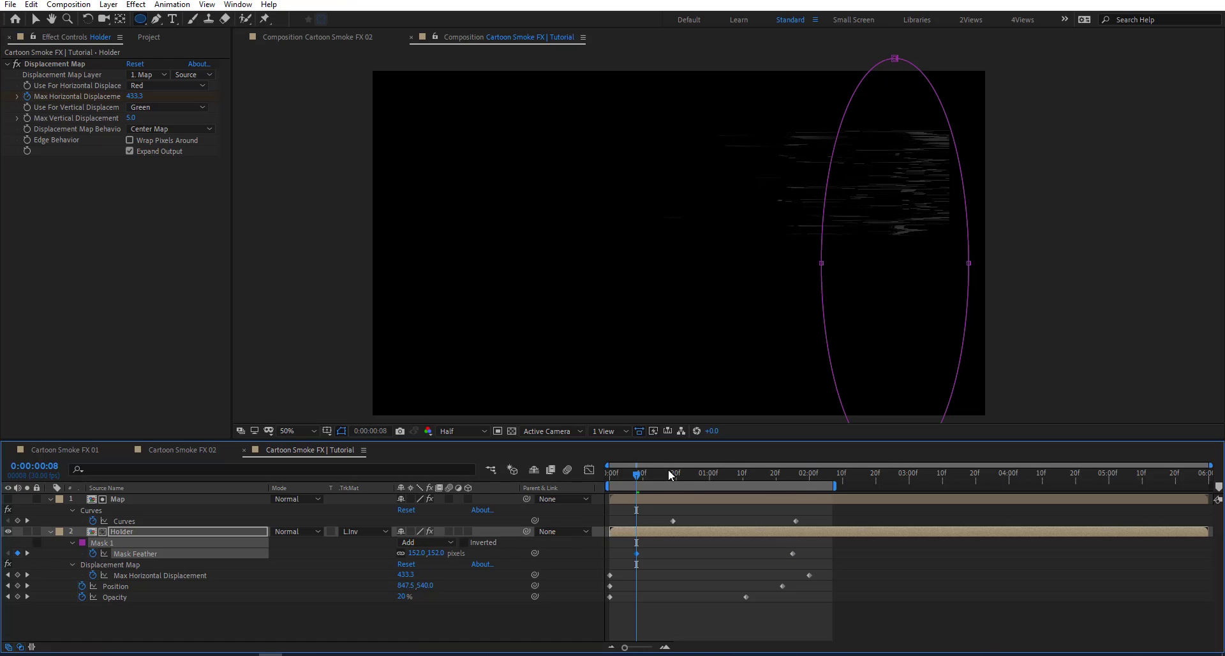
Apply Easy Ease to the end keyframes of Holder's mask feather, horizontal displacement, position and opacity
{"action": "left_click_drag", "start_coordinate": [634, 479], "coordinate": [821, 485]}
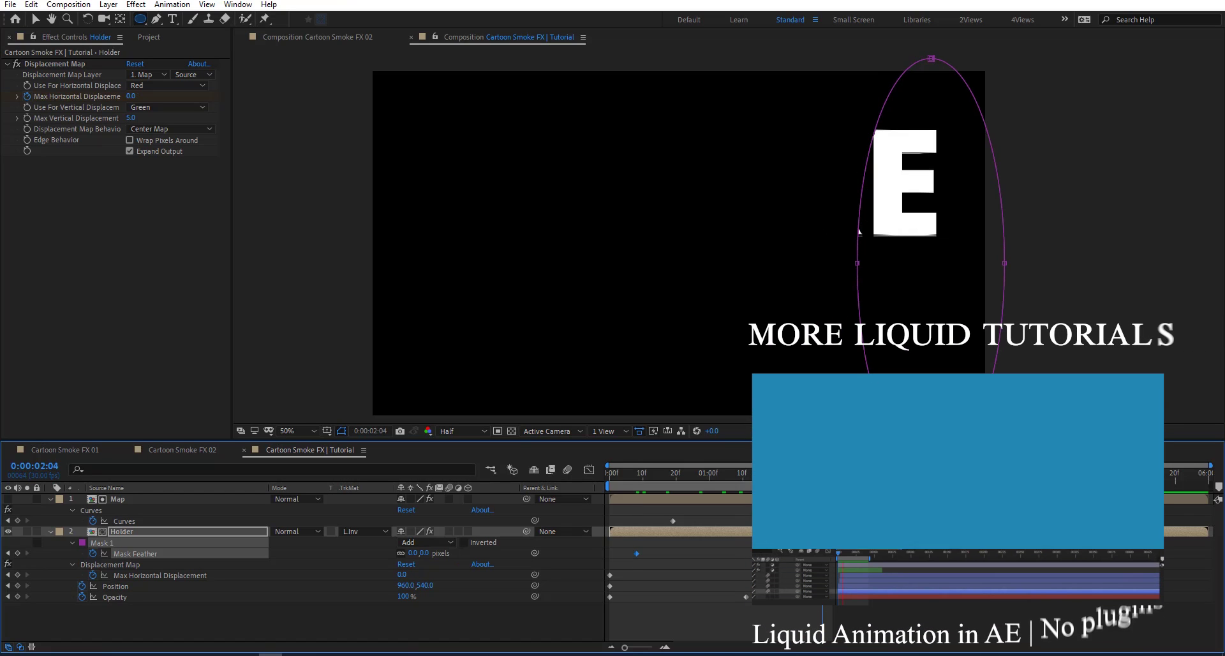
{"action": "key", "text": "space"}
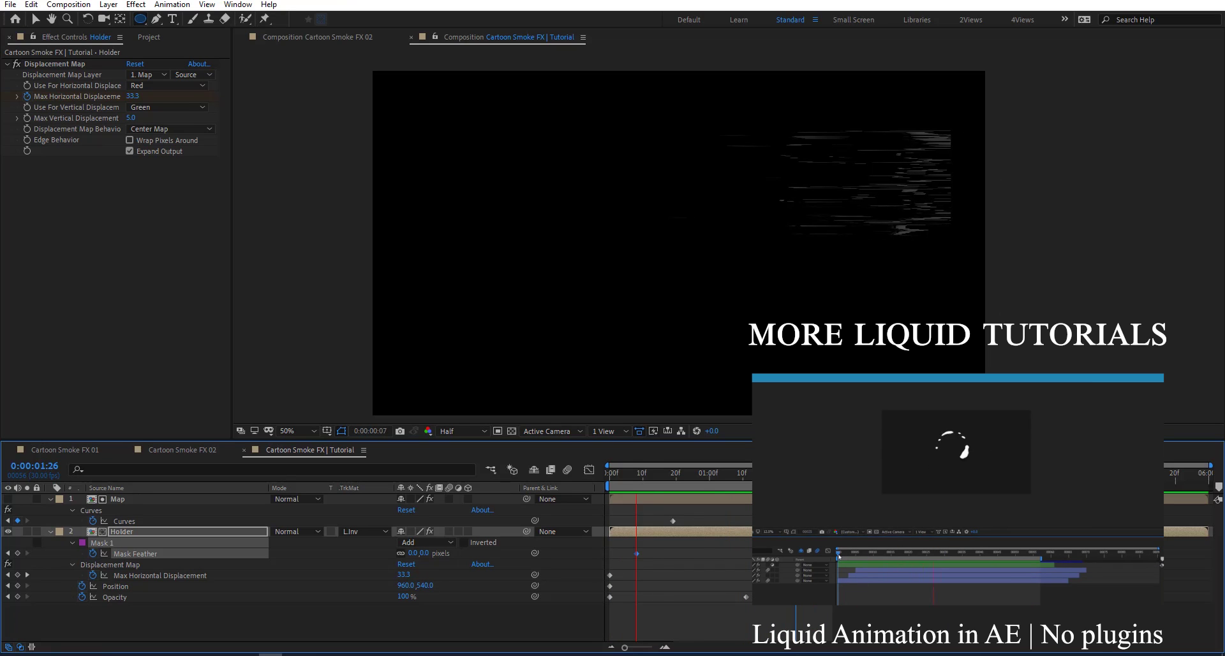
{"action": "key", "text": "space"}
{"action": "left_click_drag", "start_coordinate": [709, 473], "coordinate": [707, 619]}
{"action": "key", "text": "F9"}
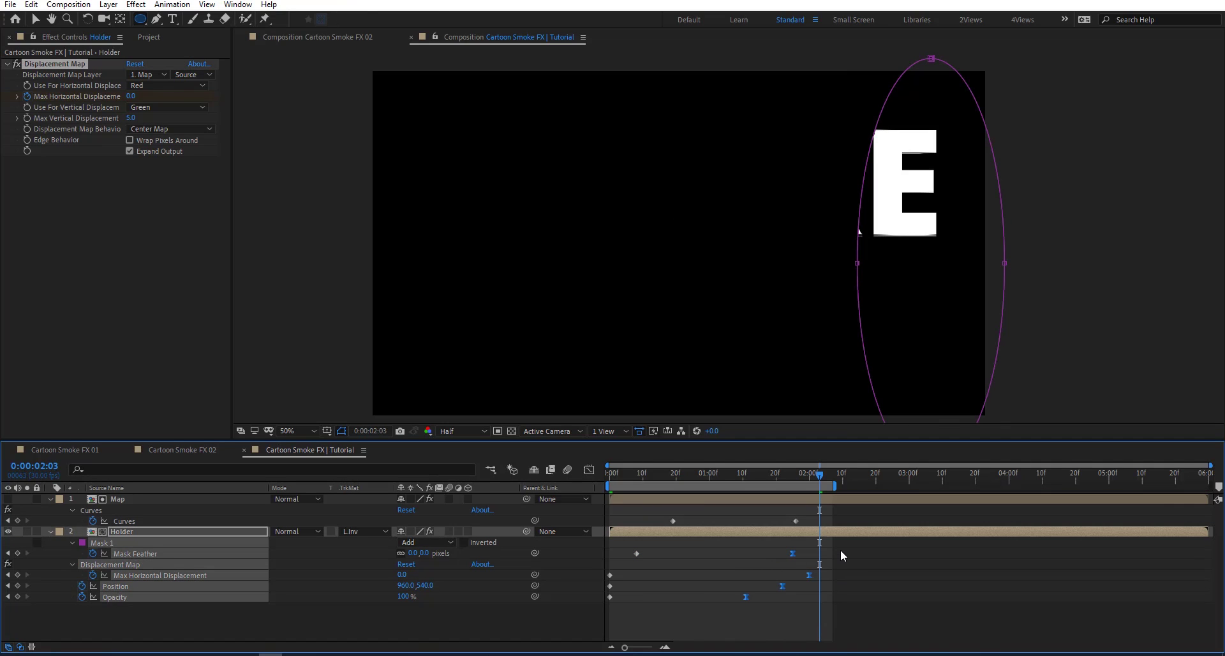
Duplicate all of the Holder layer's keyframes at 0:00:04:00 and time-reverse the pasted set
{"action": "left_click_drag", "start_coordinate": [836, 551], "coordinate": [587, 626]}
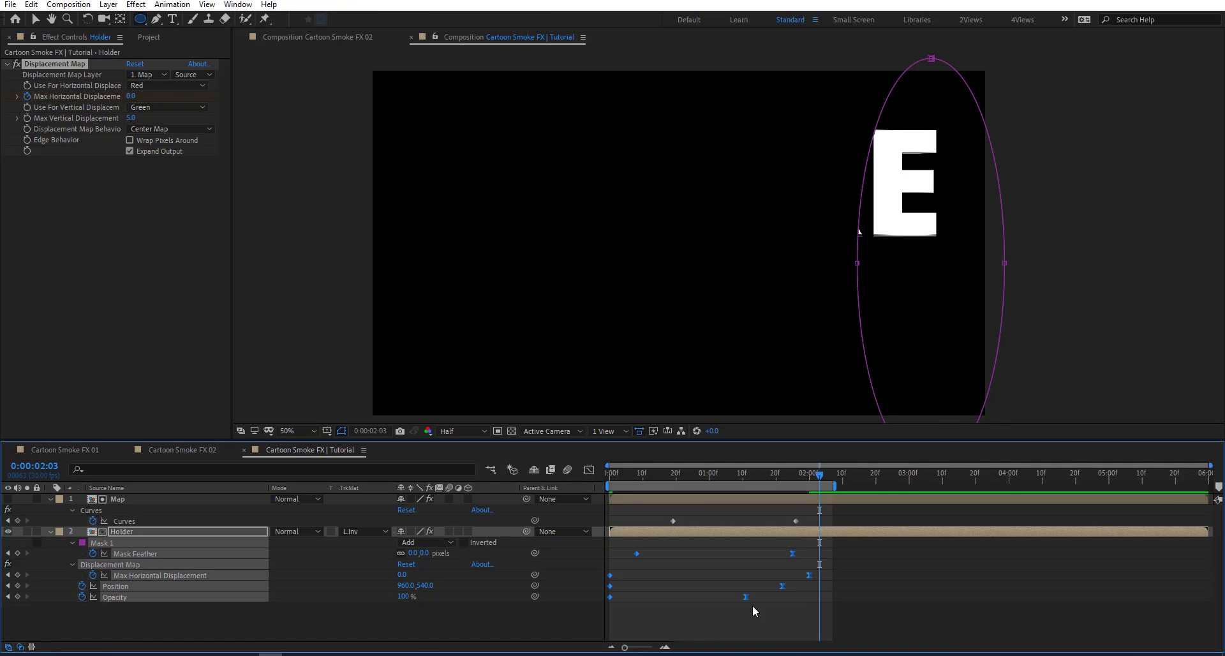
{"action": "left_click", "coordinate": [1008, 473]}
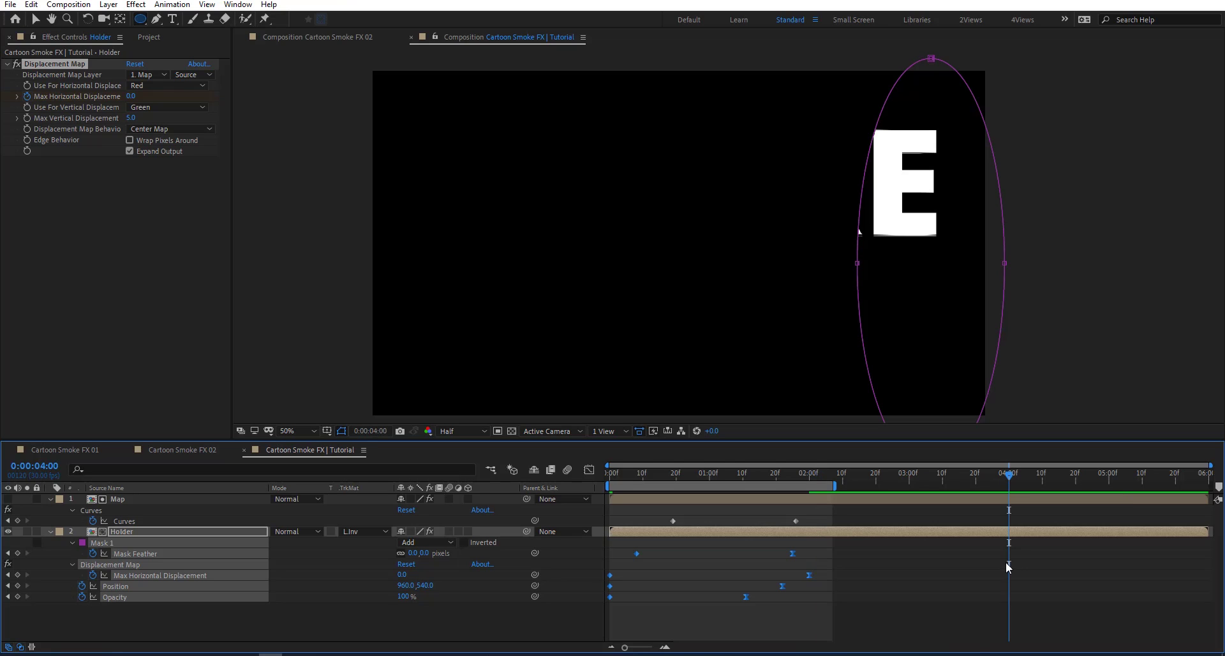
{"action": "key", "text": "ctrl+v"}
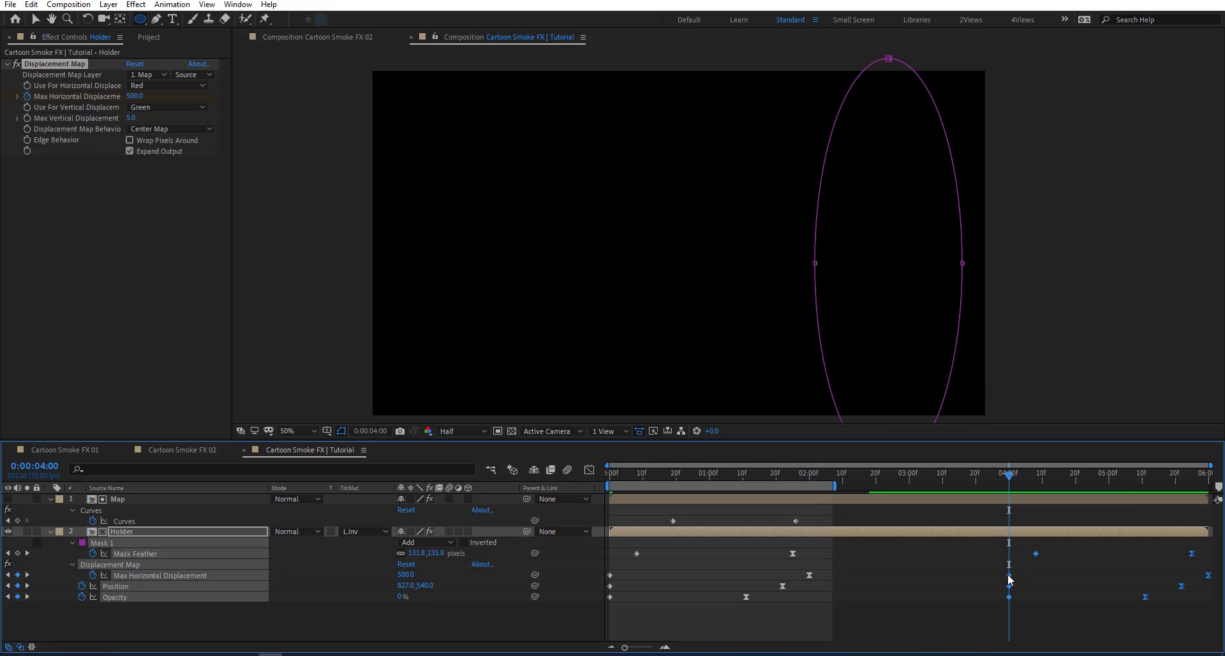
{"action": "right_click", "coordinate": [1009, 579]}
{"action": "mouse_move", "coordinate": [1093, 570]}
{"action": "left_click", "coordinate": [849, 570]}
Duplicate the Map layer's two Curves keyframes at 0:00:04:08 and time-reverse the pasted pair
{"action": "left_click_drag", "start_coordinate": [829, 513], "coordinate": [638, 520]}
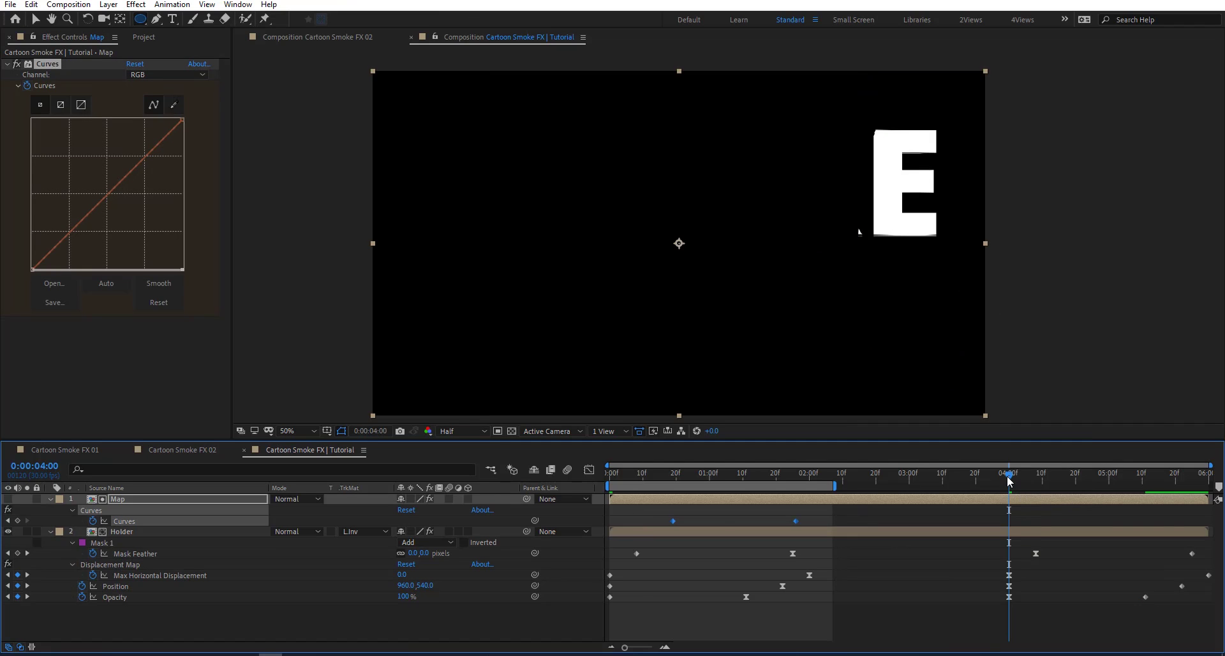
{"action": "left_click_drag", "start_coordinate": [1034, 479], "coordinate": [1039, 480]}
{"action": "key", "text": "ctrl+v"}
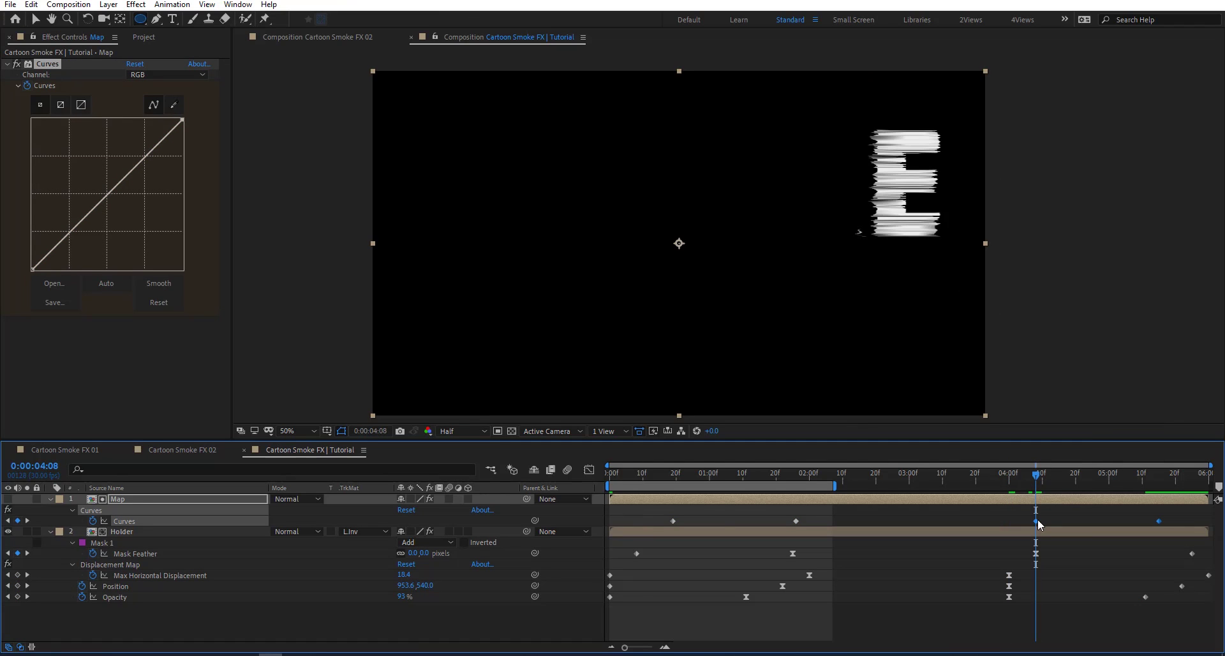
{"action": "right_click", "coordinate": [1038, 520]}
{"action": "mouse_move", "coordinate": [1085, 510]}
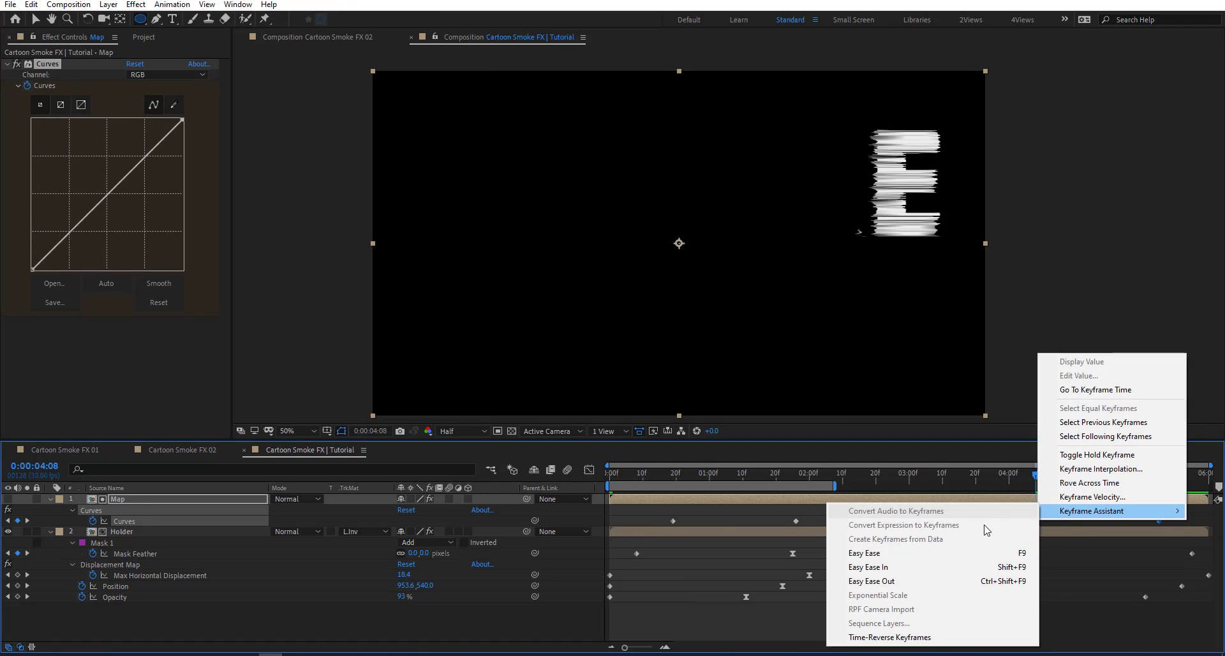
{"action": "left_click", "coordinate": [881, 637]}
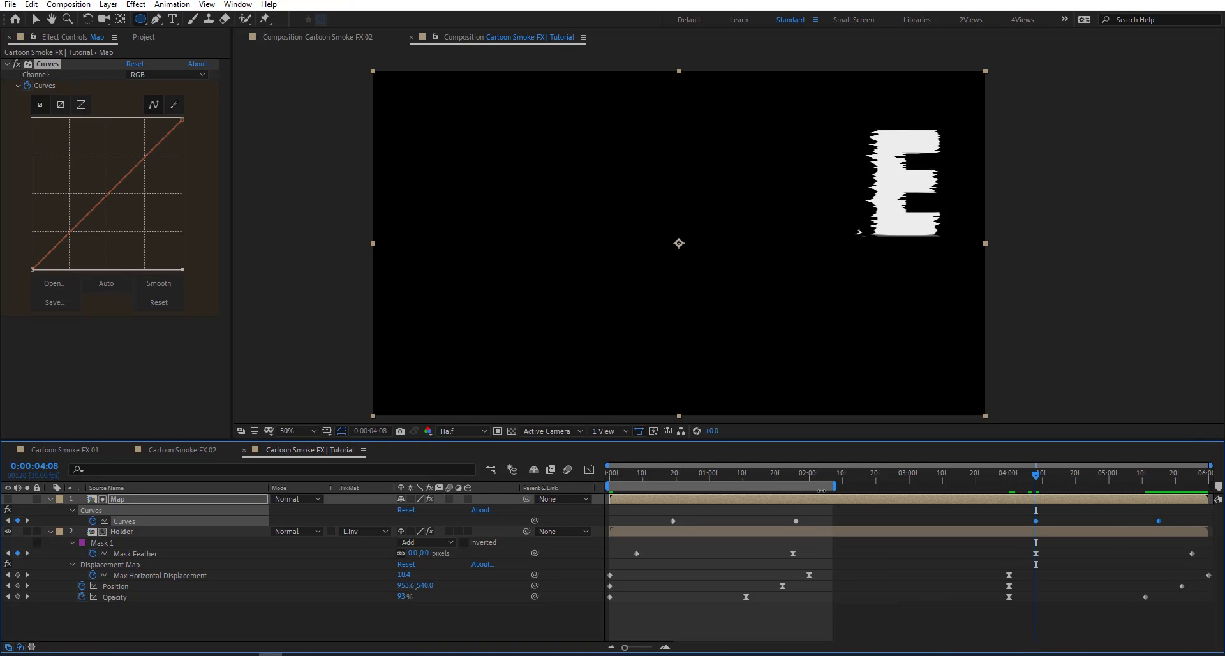
Extend the work area to the end of the composition and preview the letter E's reveal
{"action": "left_click_drag", "start_coordinate": [836, 486], "coordinate": [1210, 486]}
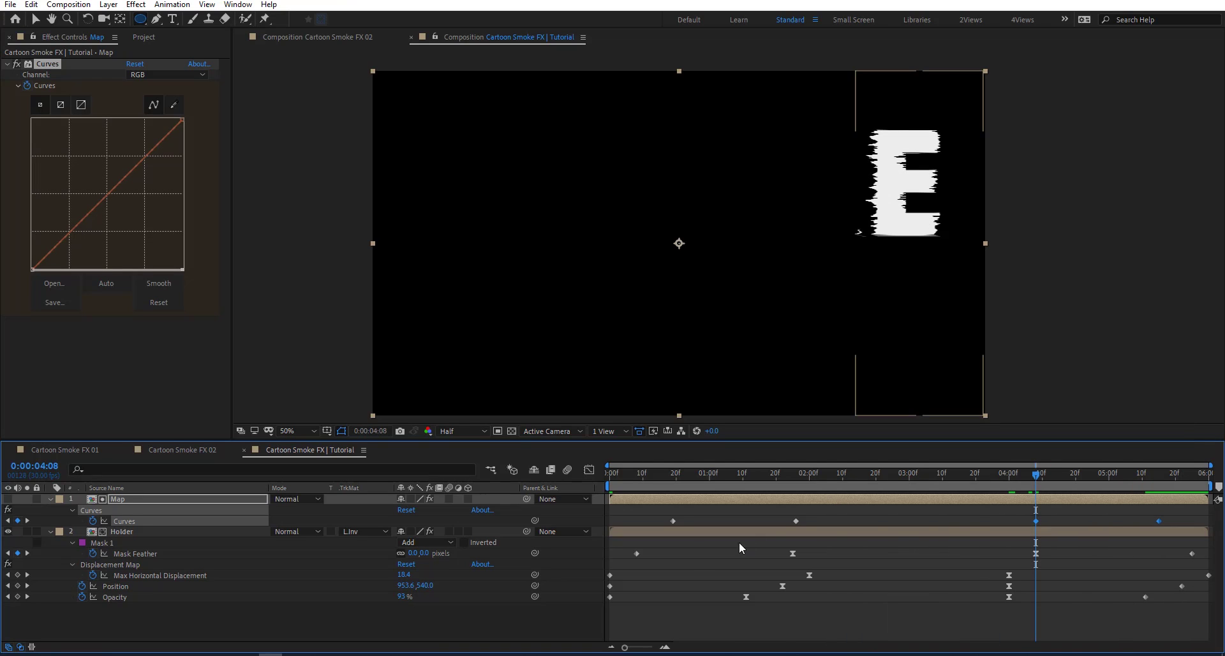
{"action": "key", "text": "space"}
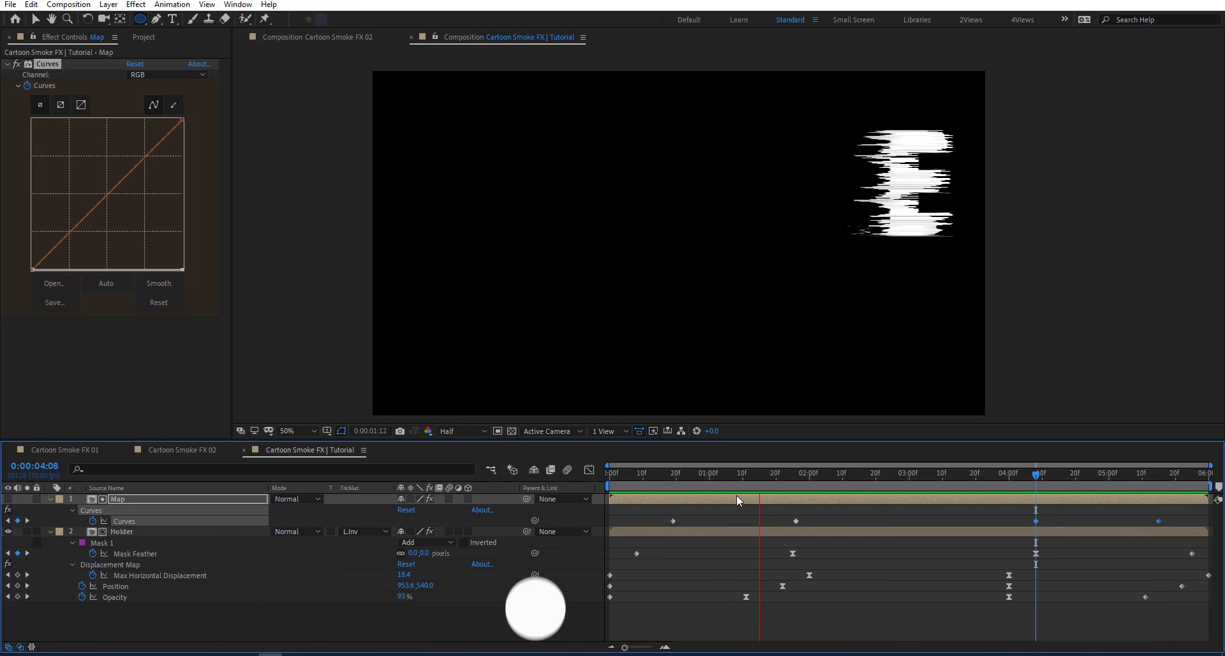
{"action": "key", "text": "space"}
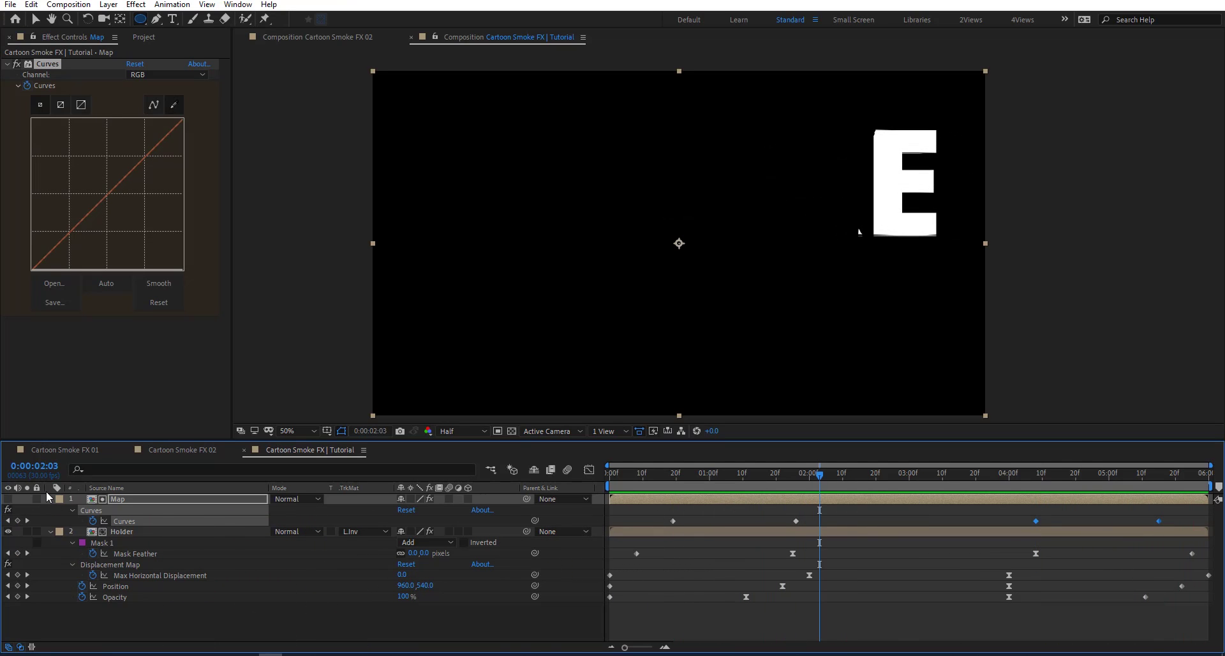
Collapse the Map and Holder layers and duplicate the pair four times
{"action": "left_click", "coordinate": [50, 499]}
{"action": "left_click", "coordinate": [51, 509]}
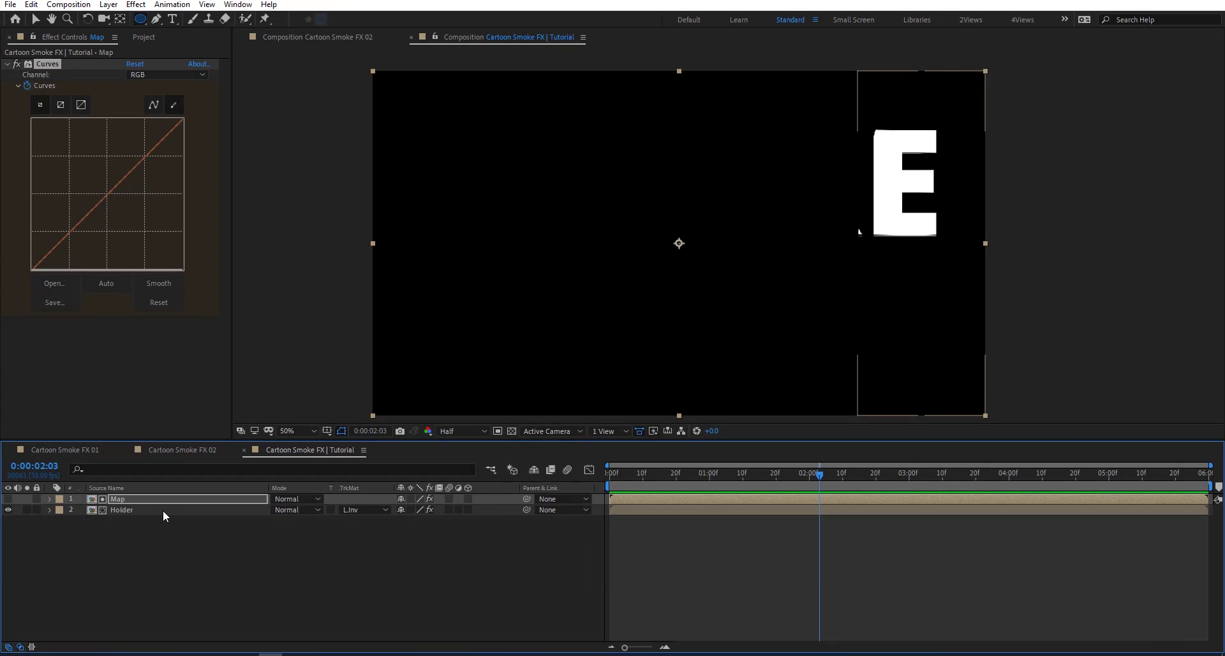
{"action": "left_click", "coordinate": [162, 509]}
{"action": "left_click", "coordinate": [171, 499], "text": "shift"}
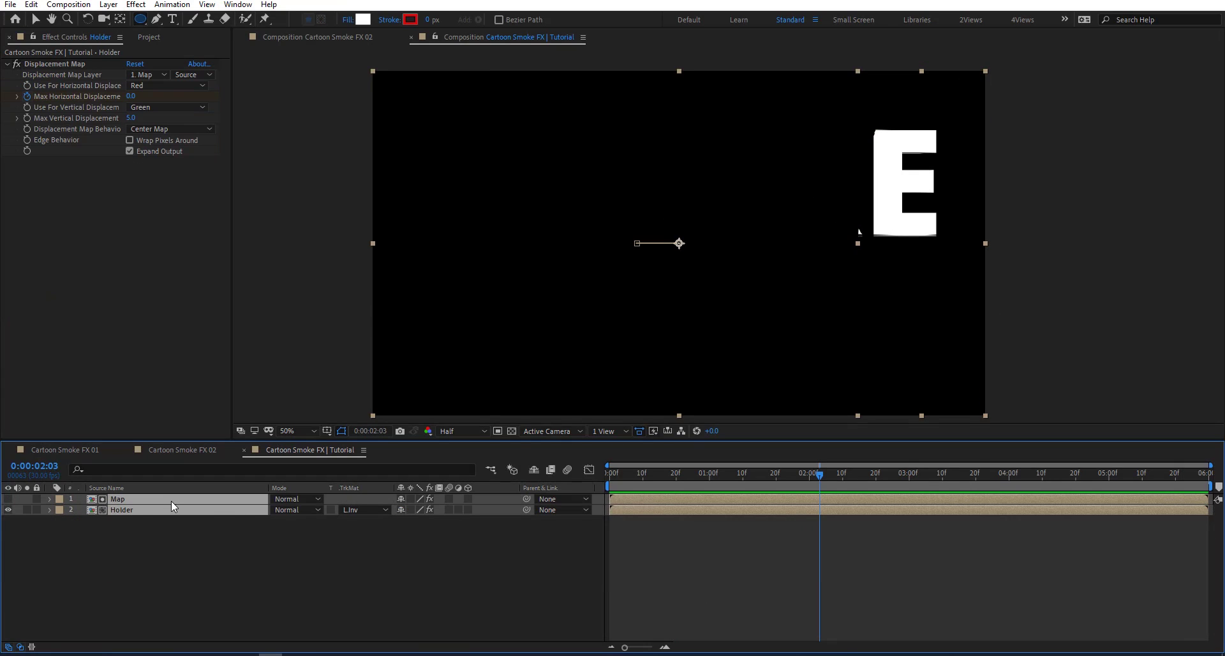
{"action": "key", "text": "ctrl+d"}
{"action": "key", "text": "ctrl+d"}
{"action": "key", "text": "ctrl+d"}
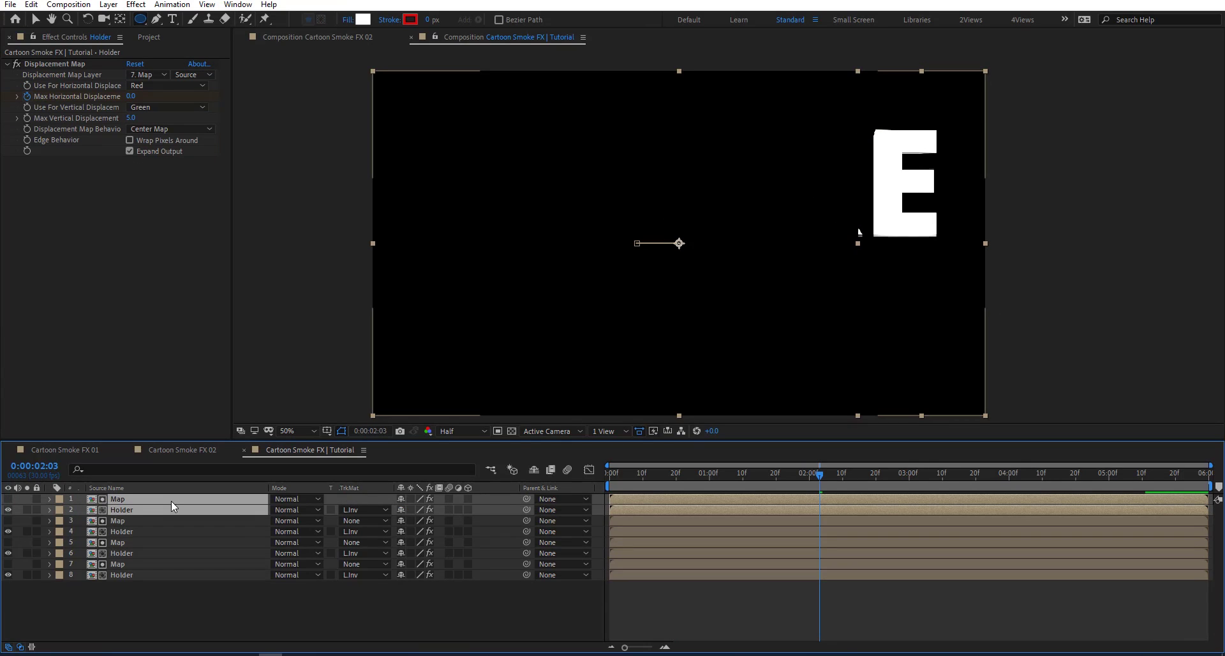
{"action": "key", "text": "ctrl+d"}
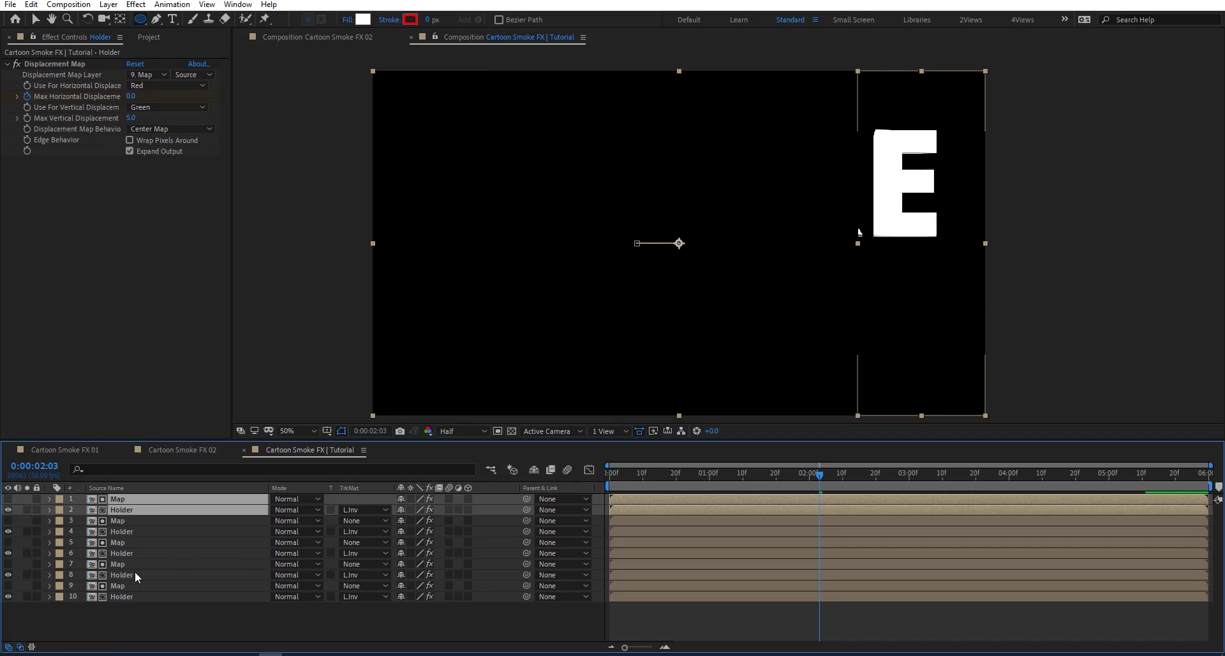
Move the masks of the four upper Holder layers so they cover K, O, M and S in turn, and check the reveal
{"action": "left_click", "coordinate": [183, 577]}
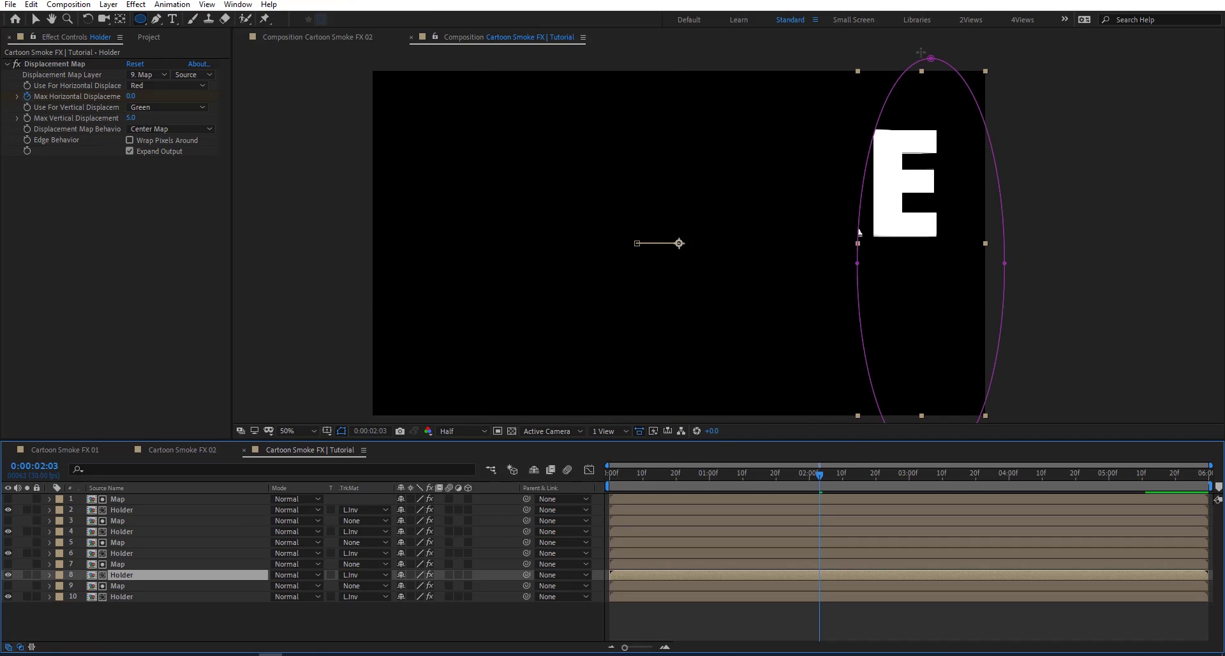
{"action": "key", "text": "v"}
{"action": "left_click_drag", "start_coordinate": [931, 64], "coordinate": [832, 64]}
{"action": "key", "text": "ctrl+Up"}
{"action": "key", "text": "ctrl+Up"}
{"action": "key", "text": "ctrl+Up"}
{"action": "key", "text": "ctrl+Up"}
{"action": "key", "text": "ctrl+Up"}
{"action": "key", "text": "ctrl+Up"}
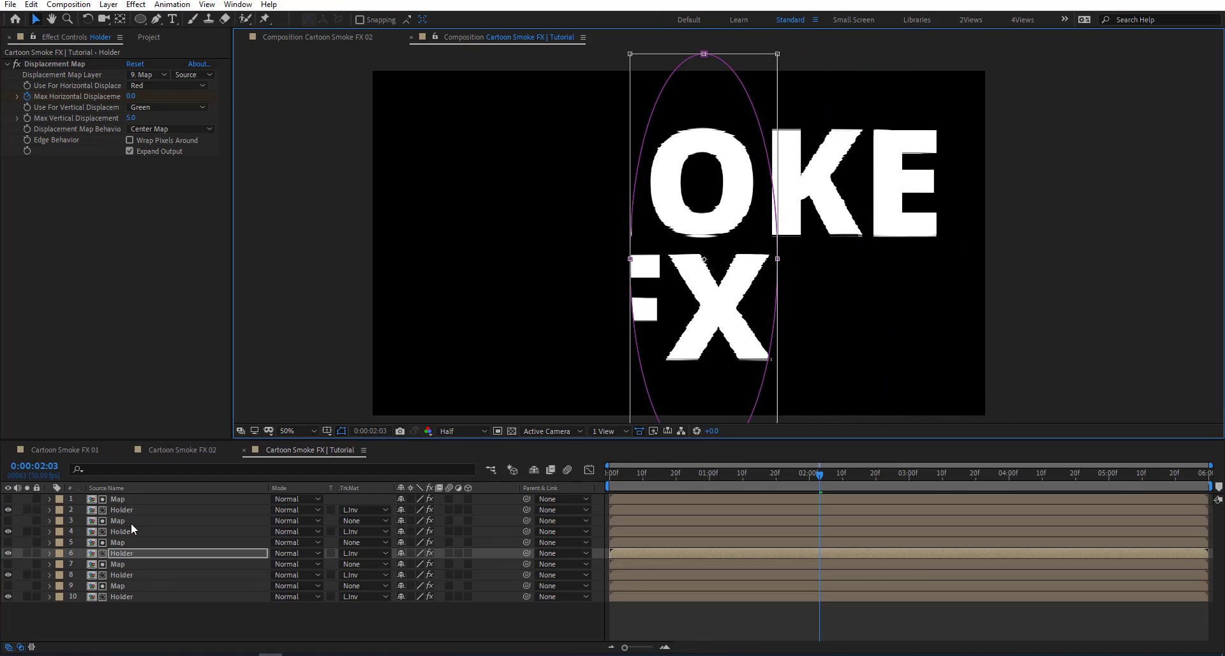
{"action": "left_click_drag", "start_coordinate": [626, 482], "coordinate": [840, 485]}
{"action": "left_click_drag", "start_coordinate": [679, 489], "coordinate": [610, 494]}
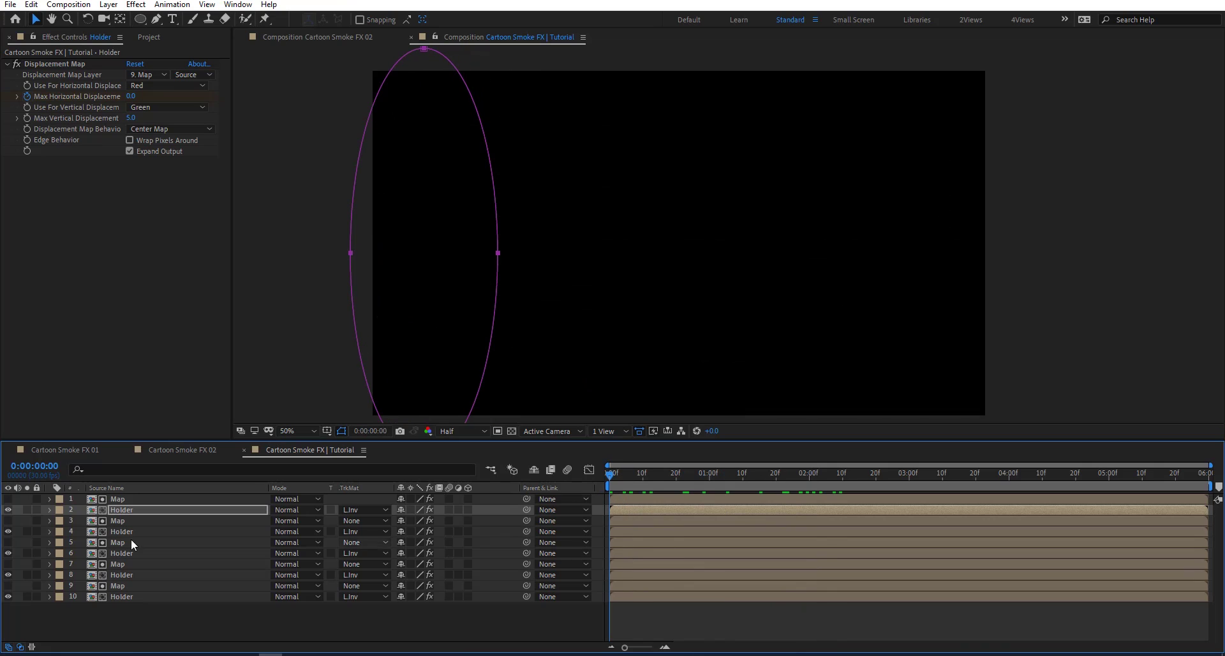
Shift the start of the eight layers above the bottom Map and Holder pair to 0:00:00:04
{"action": "left_click", "coordinate": [135, 593]}
{"action": "left_click", "coordinate": [138, 586], "text": "shift"}
{"action": "key", "text": "space"}
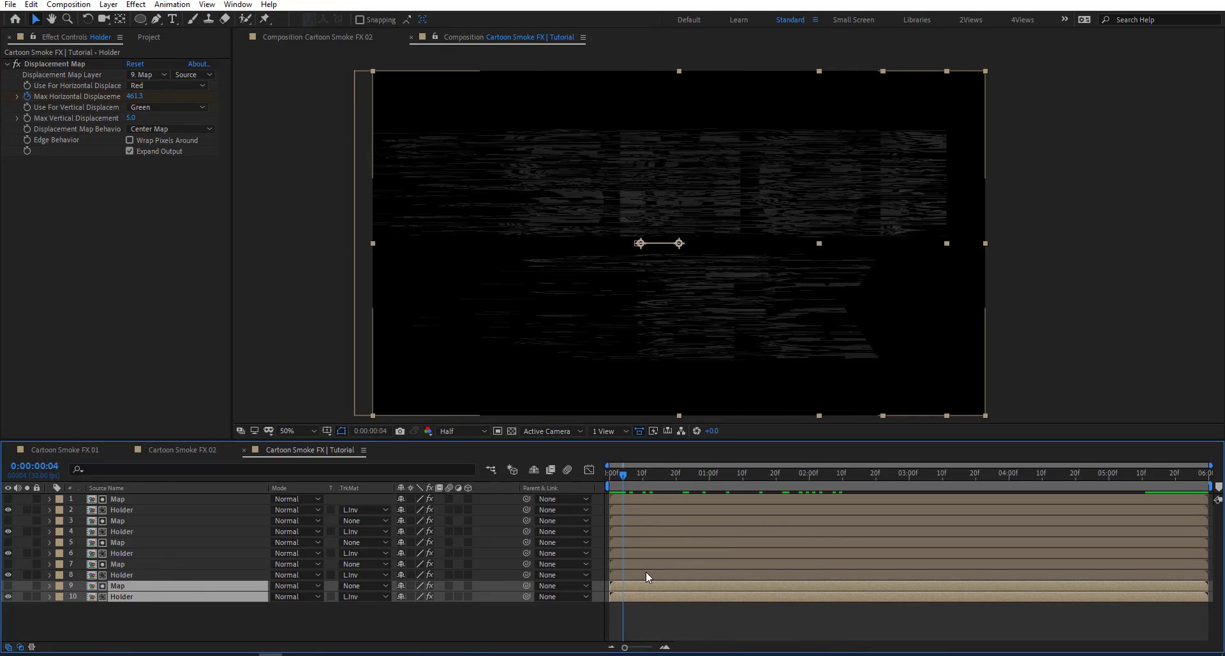
{"action": "left_click", "coordinate": [644, 573]}
{"action": "left_click", "coordinate": [640, 497], "text": "shift"}
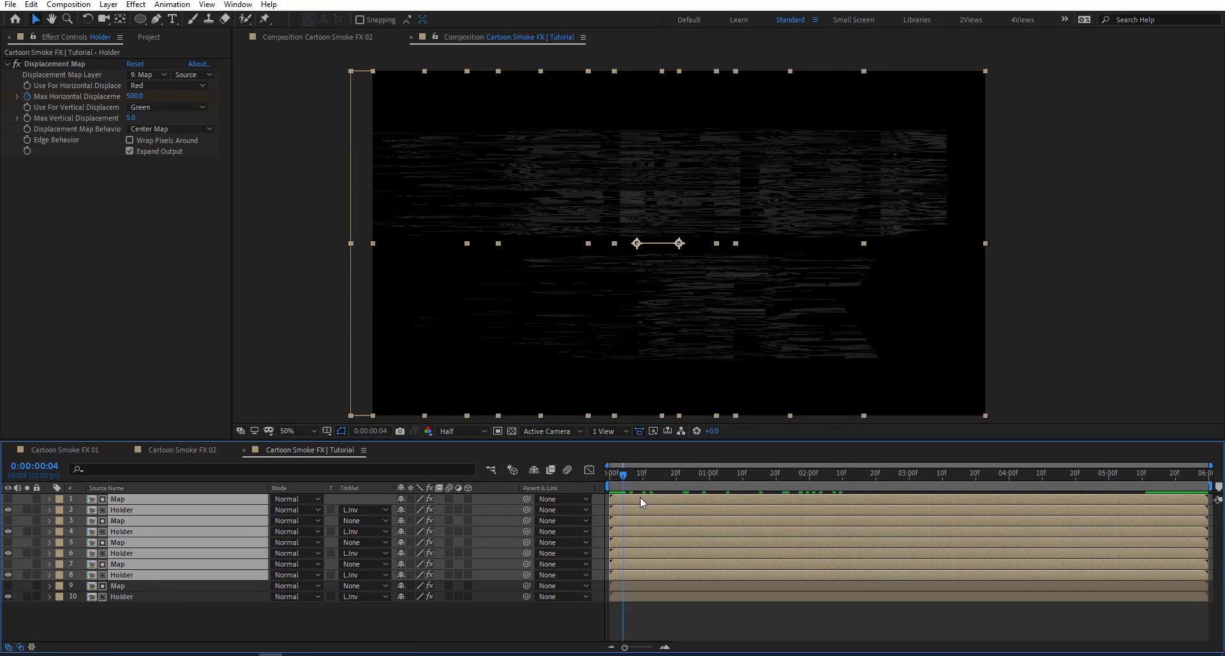
{"action": "key", "text": "["}
Shift the top six layers' start about five frames later and layers 1 to 4 to about 0:00:00:15
{"action": "key", "text": "space"}
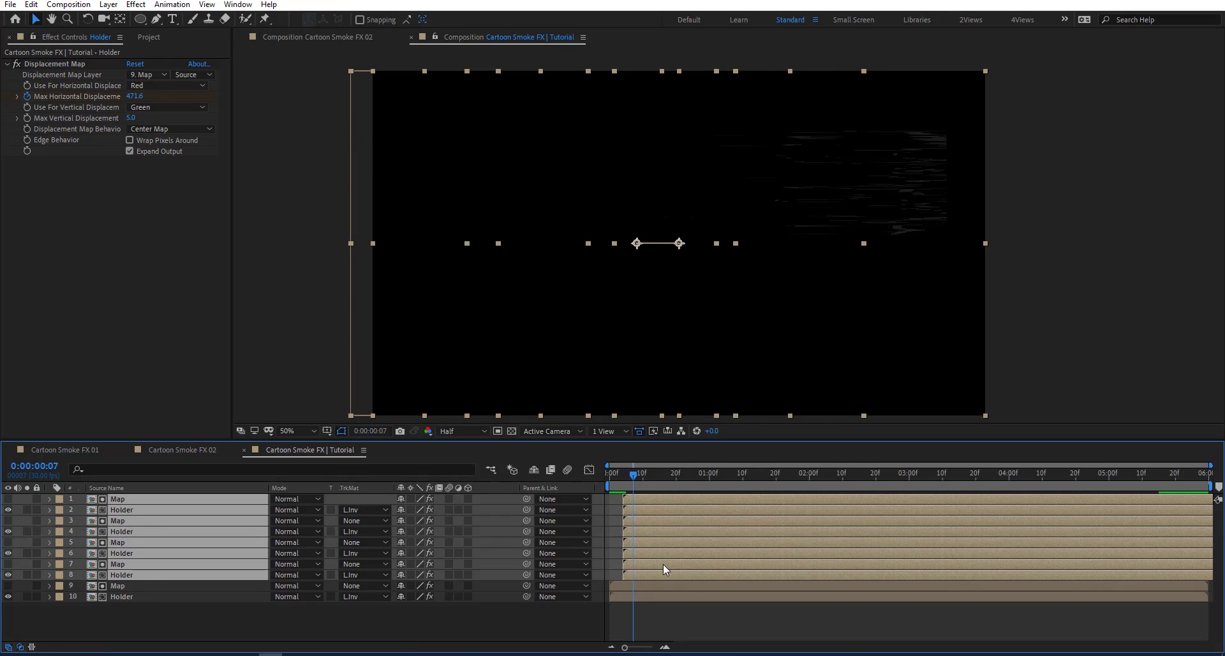
{"action": "left_click", "coordinate": [664, 564], "text": "ctrl"}
{"action": "left_click", "coordinate": [655, 577], "text": "ctrl"}
{"action": "key", "text": "["}
{"action": "key", "text": "space"}
{"action": "left_click", "coordinate": [657, 554], "text": "ctrl"}
{"action": "left_click", "coordinate": [664, 543], "text": "ctrl"}
{"action": "key", "text": "["}
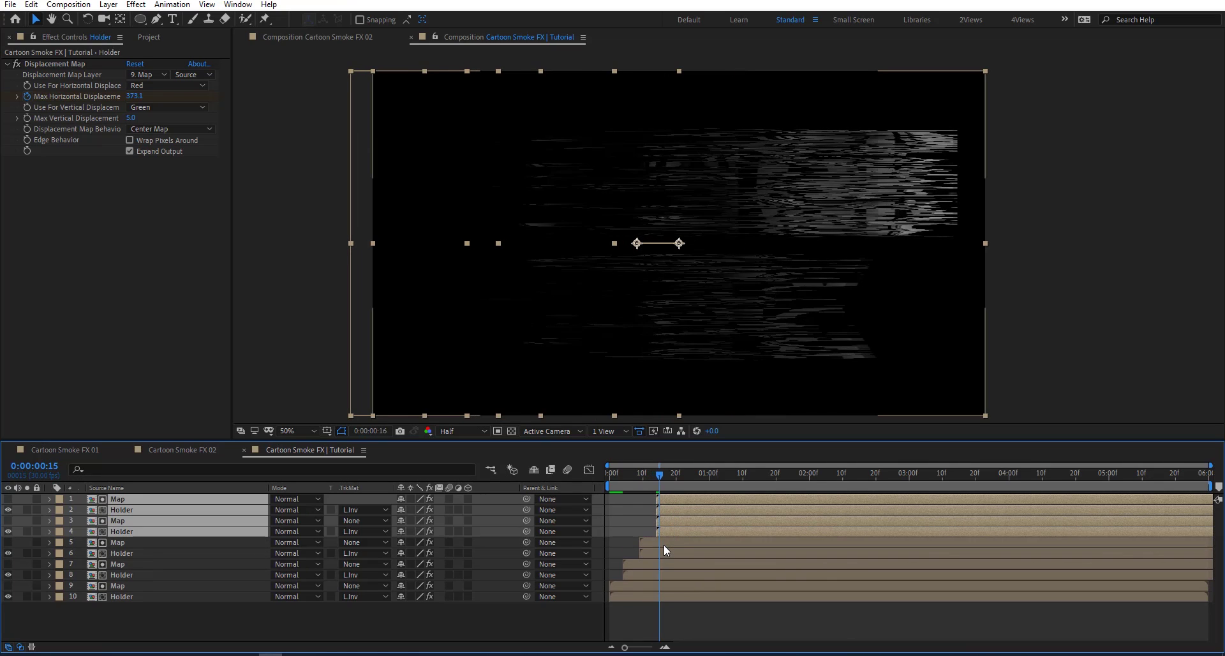
Shift the topmost Map and Holder pair about five frames later and preview the staggered text reveal from the beginning
{"action": "key", "text": "space"}
{"action": "left_click", "coordinate": [677, 531], "text": "ctrl"}
{"action": "left_click", "coordinate": [679, 520], "text": "ctrl"}
{"action": "key", "text": "["}
{"action": "left_click_drag", "start_coordinate": [674, 473], "coordinate": [606, 491]}
{"action": "key", "text": "space"}
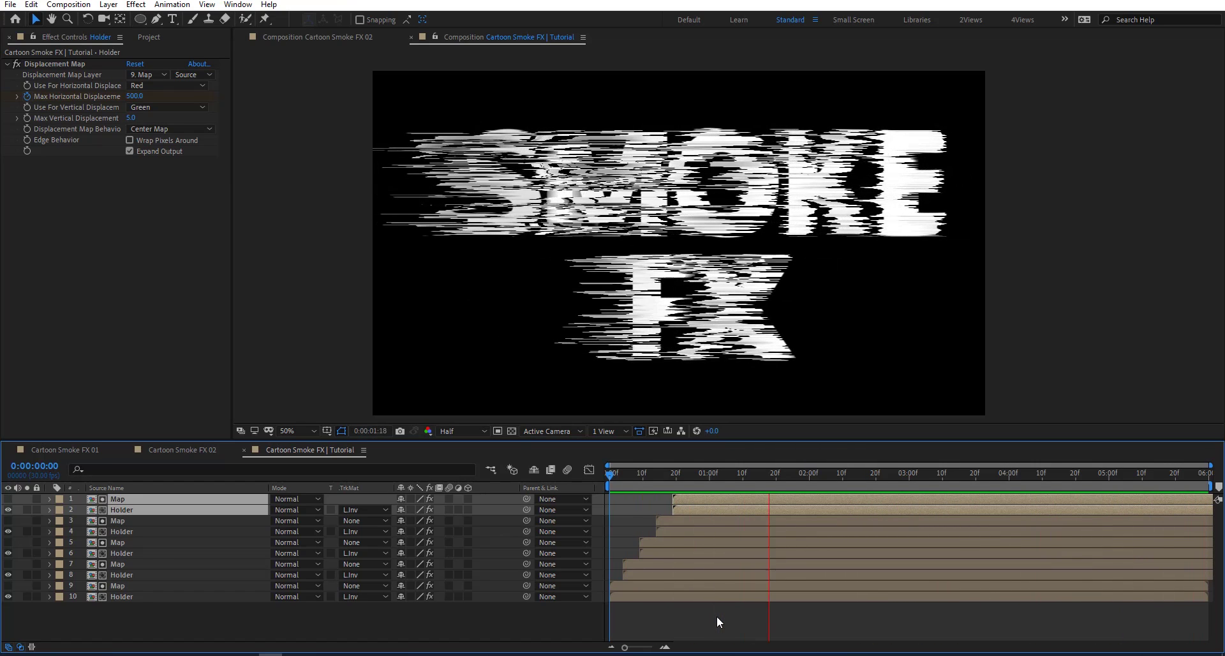
Pre-compose all ten Map and Holder layers into a composition named Disp
{"action": "left_click_drag", "start_coordinate": [611, 471], "coordinate": [885, 478]}
{"action": "left_click", "coordinate": [849, 481]}
{"action": "left_click_drag", "start_coordinate": [140, 607], "coordinate": [122, 496]}
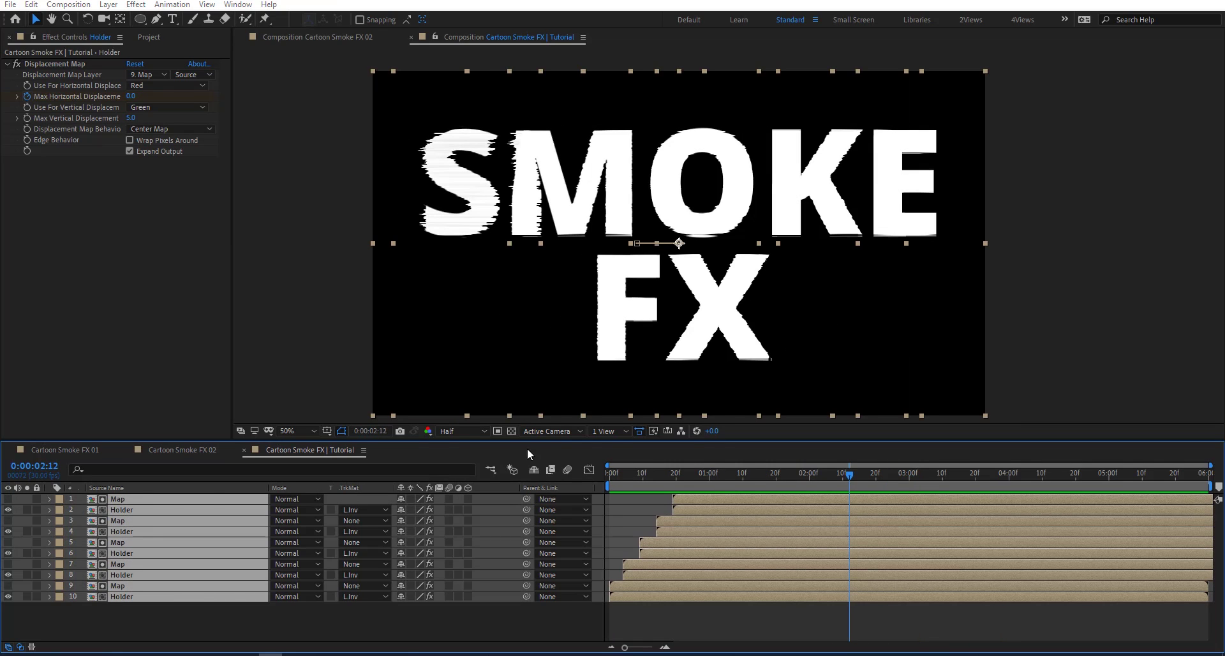
{"action": "key", "text": "ctrl+shift+c"}
{"action": "type", "text": "Disp"}
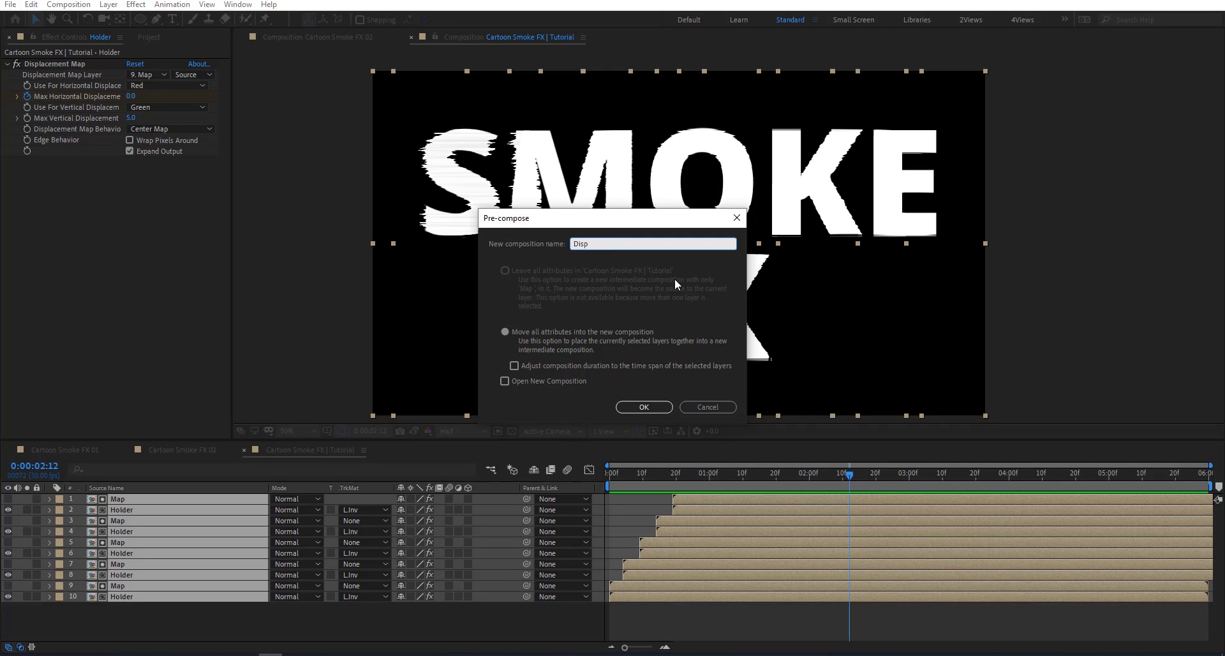
{"action": "key", "text": "Return"}
Duplicate the Disp layer, set the lower copy to use the upper one as a Luma Matte, and check the result
{"action": "left_click_drag", "start_coordinate": [739, 480], "coordinate": [692, 482]}
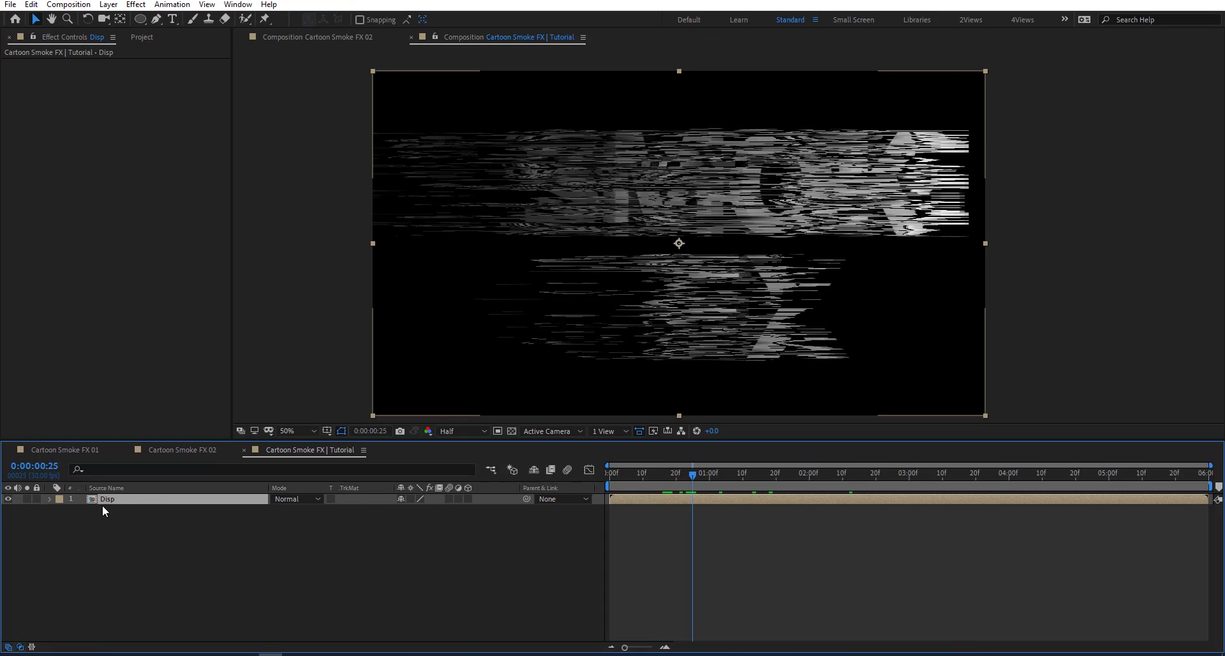
{"action": "key", "text": "ctrl+d"}
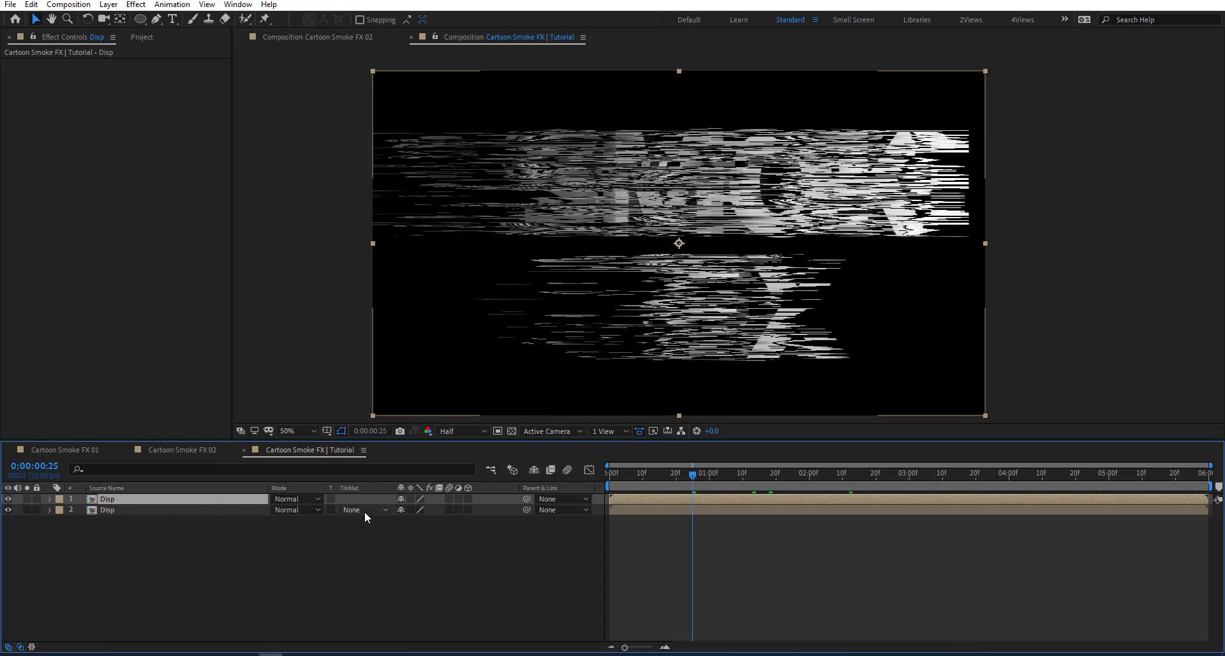
{"action": "left_click", "coordinate": [365, 510]}
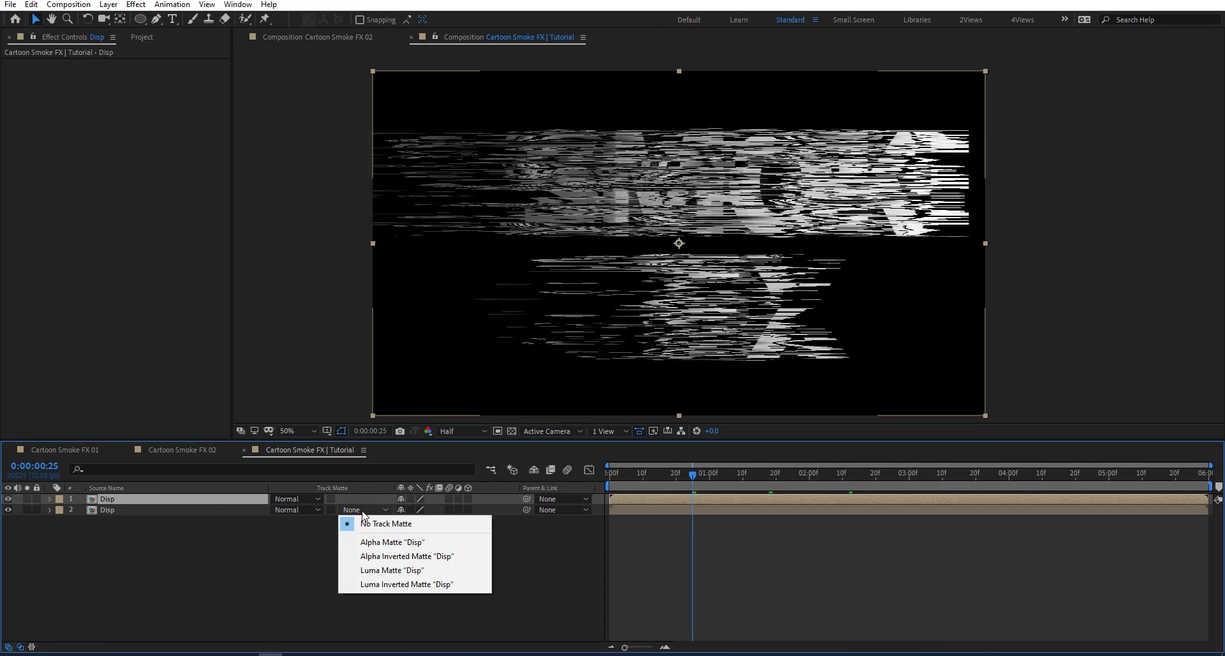
{"action": "left_click", "coordinate": [393, 571]}
{"action": "left_click_drag", "start_coordinate": [631, 481], "coordinate": [696, 482]}
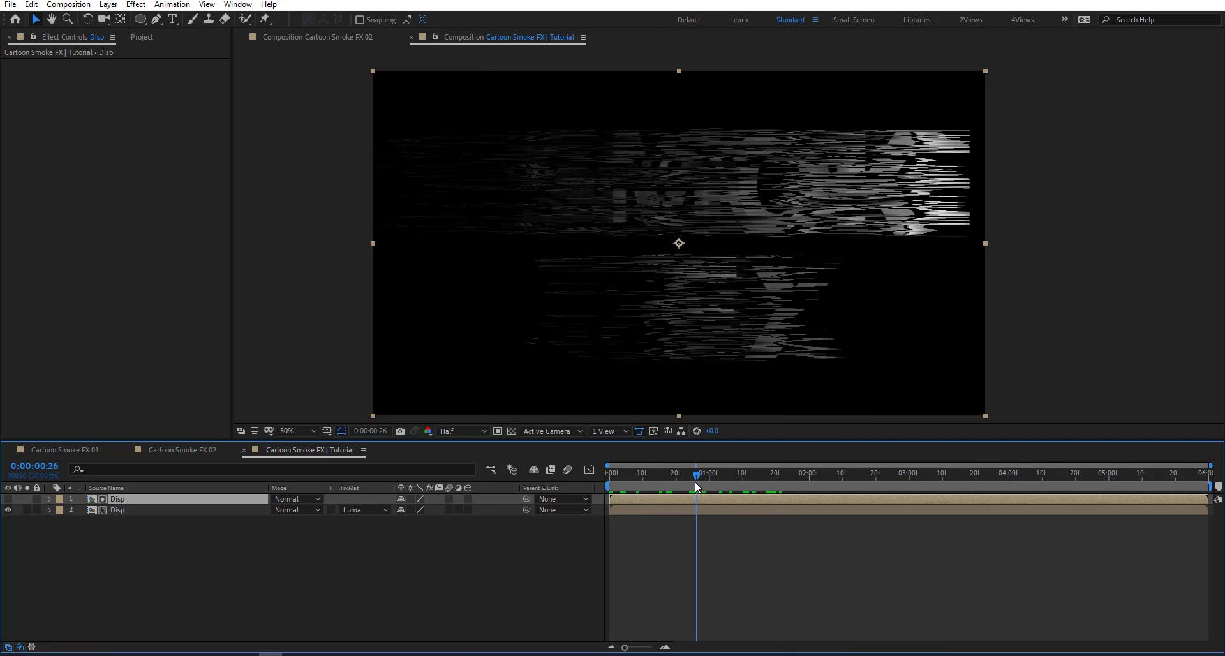
Apply the Echo effect to the lower Disp layer with the number of echoes set to 20
{"action": "left_click", "coordinate": [159, 510]}
{"action": "key", "text": "ctrl+space"}
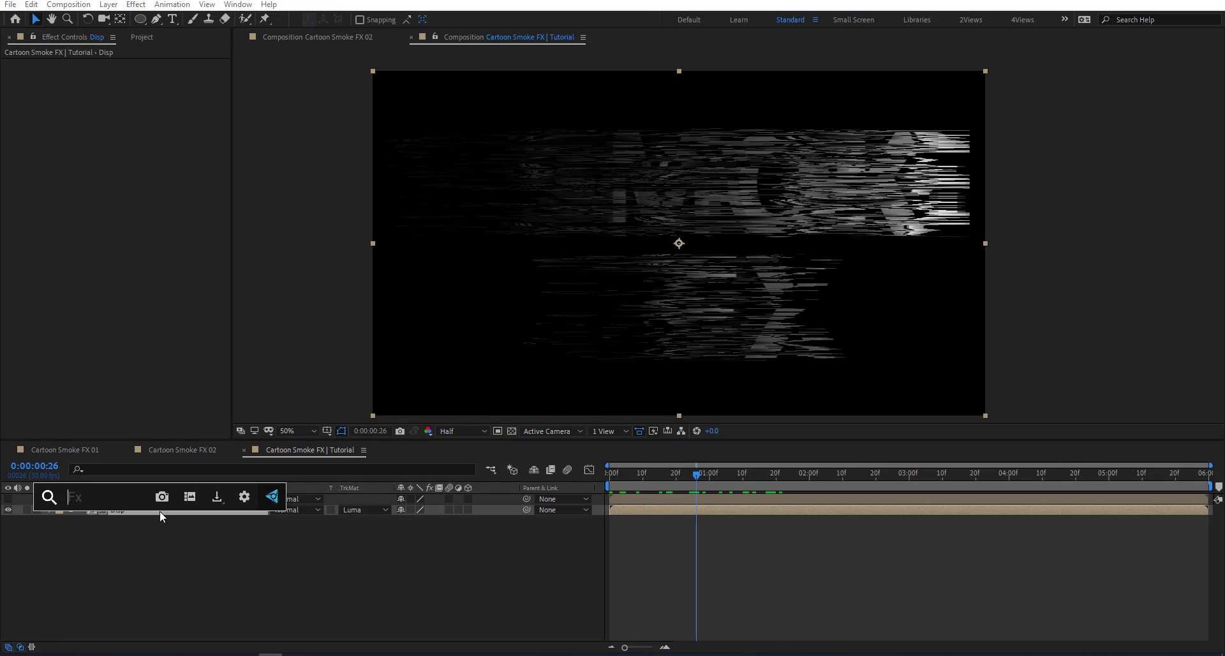
{"action": "type", "text": "echo"}
{"action": "key", "text": "Down"}
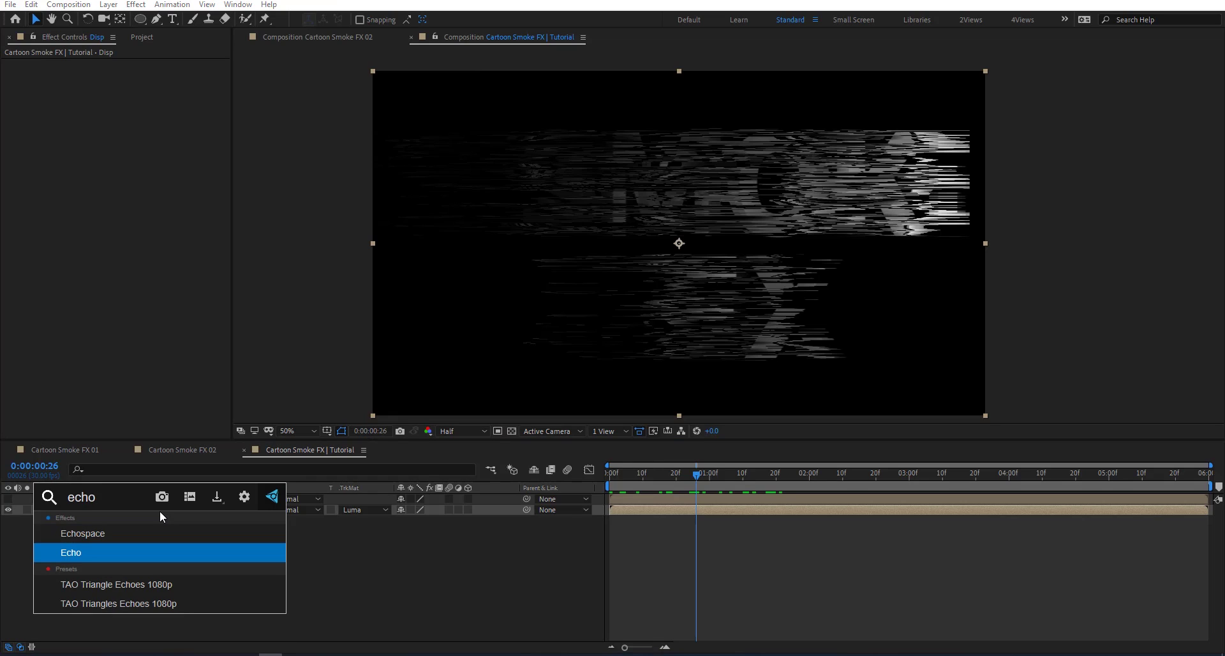
{"action": "key", "text": "Return"}
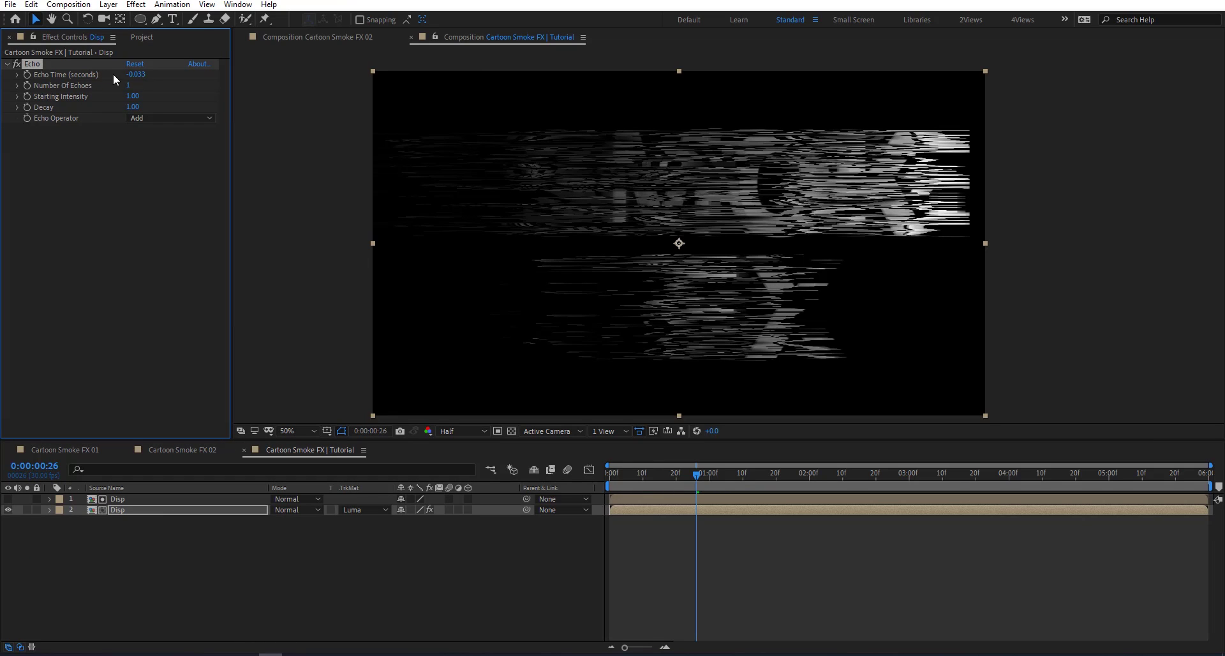
{"action": "type", "text": "20"}
{"action": "key", "text": "Return"}
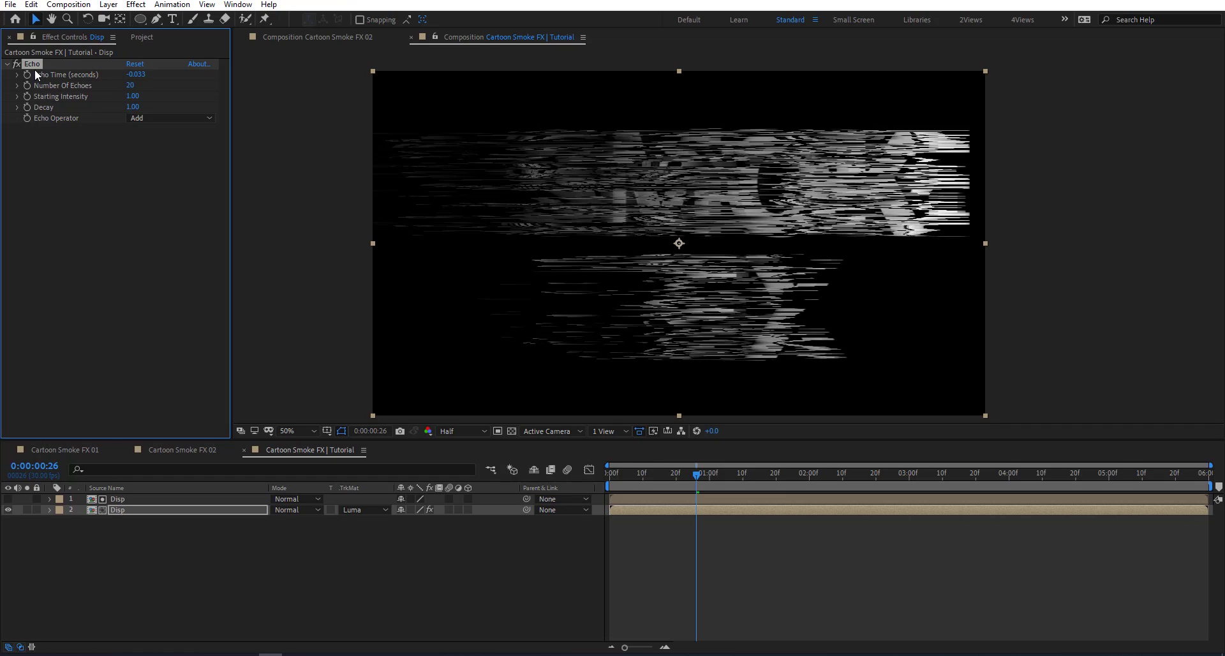
Copy the Echo effect to the upper Disp layer, setting its echo time to -0.008 seconds and number of echoes to 4
{"action": "left_click", "coordinate": [140, 497]}
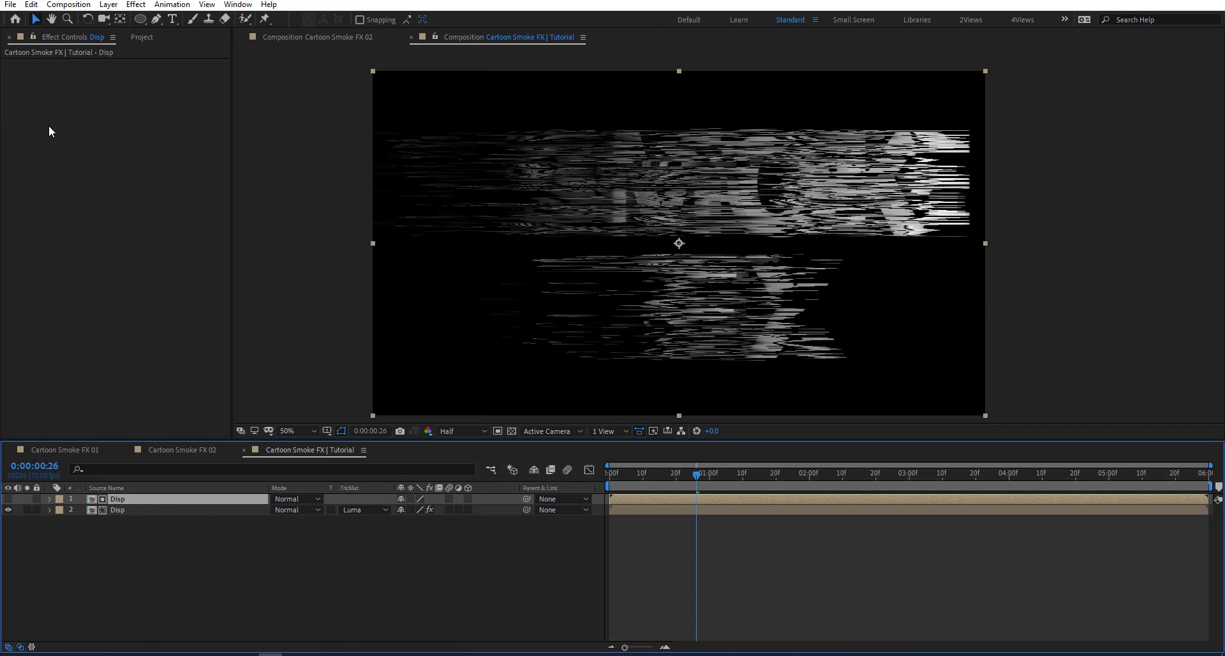
{"action": "key", "text": "ctrl+v"}
{"action": "left_click", "coordinate": [138, 75]}
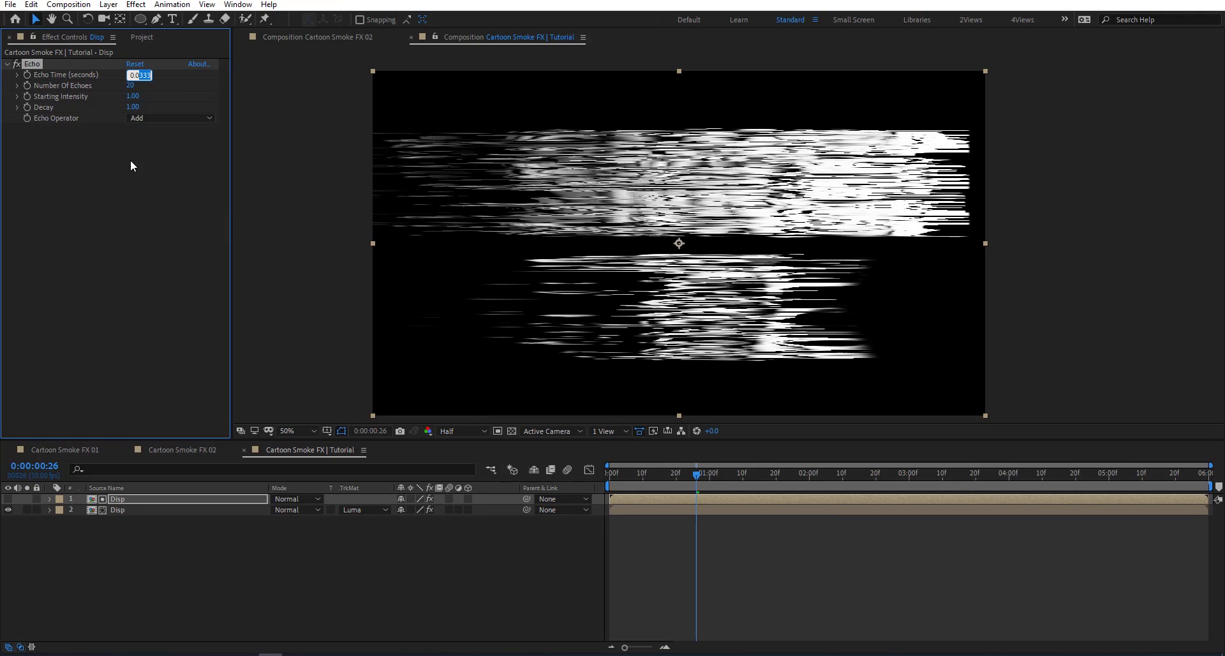
{"action": "type", "text": "-0.008"}
{"action": "key", "text": "Return"}
{"action": "left_click", "coordinate": [129, 85]}
{"action": "type", "text": "5"}
{"action": "key", "text": "Return"}
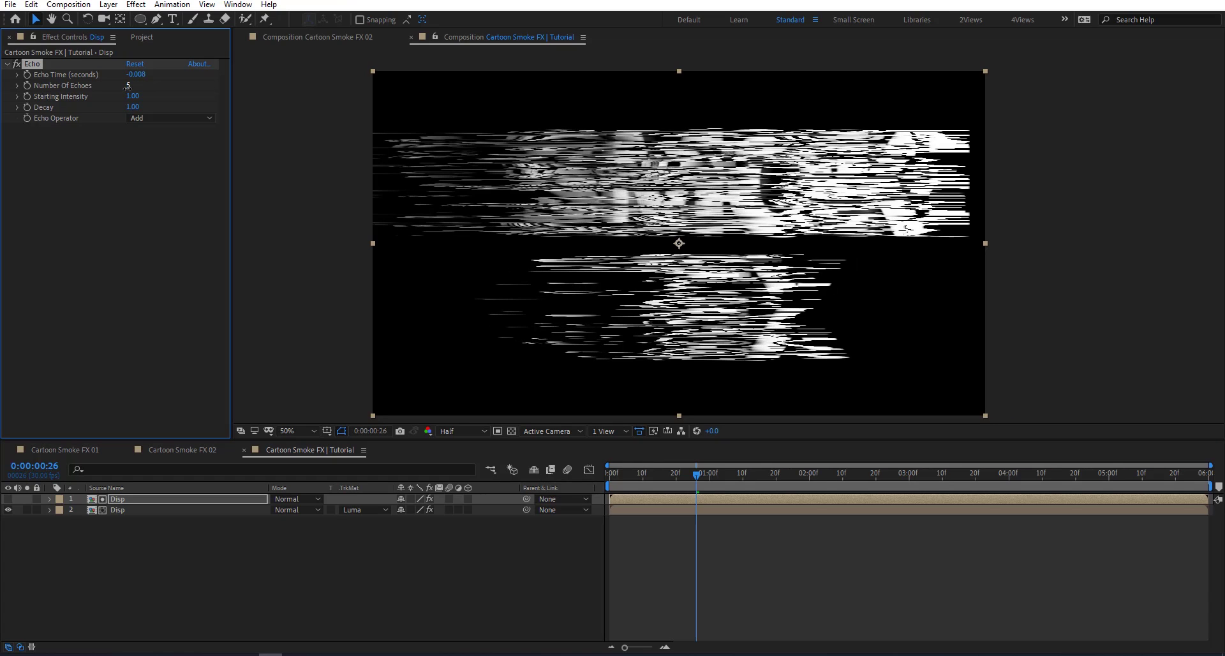
{"action": "key", "text": "Return"}
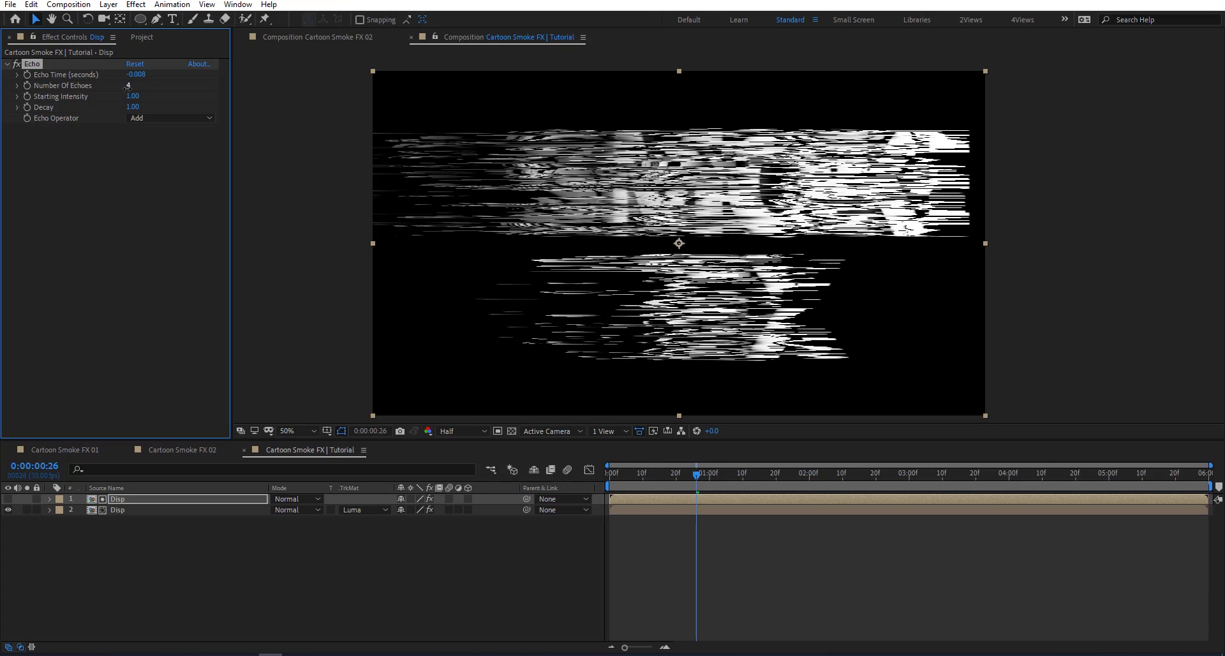
Compare the text with the upper Disp layer's Echo switched off and on, and check the frame at 0:00:01:28
{"action": "left_click", "coordinate": [17, 65]}
{"action": "left_click", "coordinate": [17, 65]}
{"action": "left_click", "coordinate": [16, 64]}
{"action": "left_click", "coordinate": [16, 65]}
{"action": "mouse_move", "coordinate": [698, 472]}
{"action": "left_mouse_down"}
{"action": "mouse_move", "coordinate": [830, 473]}
{"action": "mouse_move", "coordinate": [573, 476]}
{"action": "mouse_move", "coordinate": [803, 482]}
{"action": "left_mouse_up"}
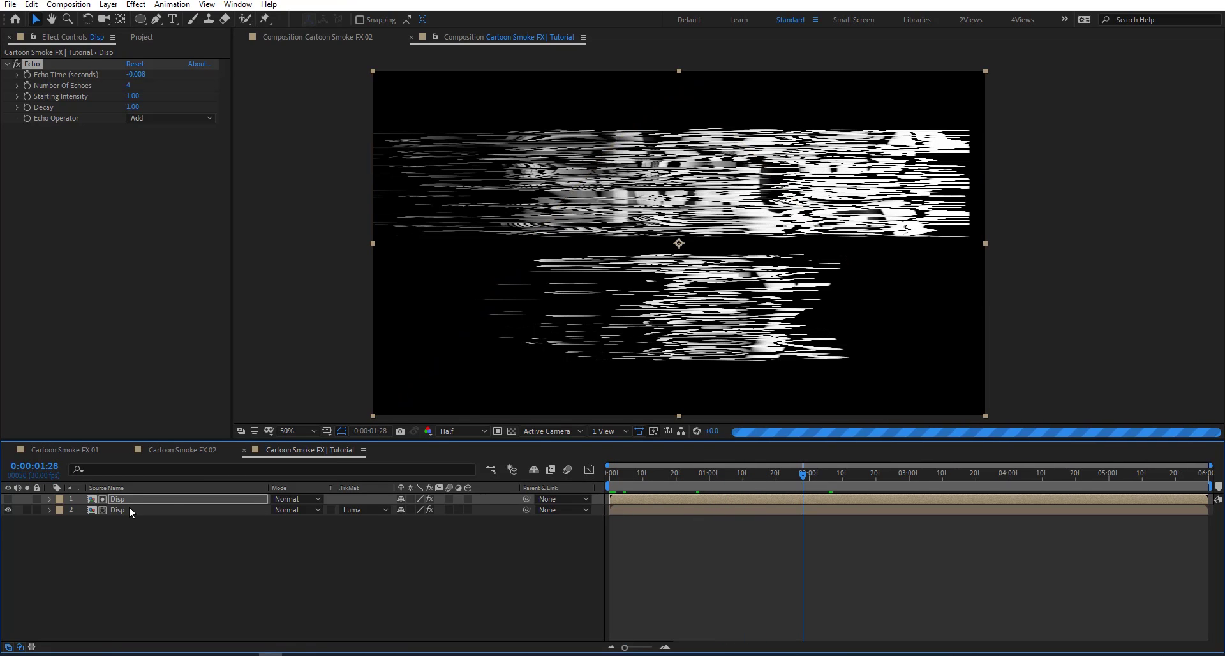
Pre-compose both Disp layers into a new composition named Disp_Echo
{"action": "left_click", "coordinate": [133, 509], "text": "shift"}
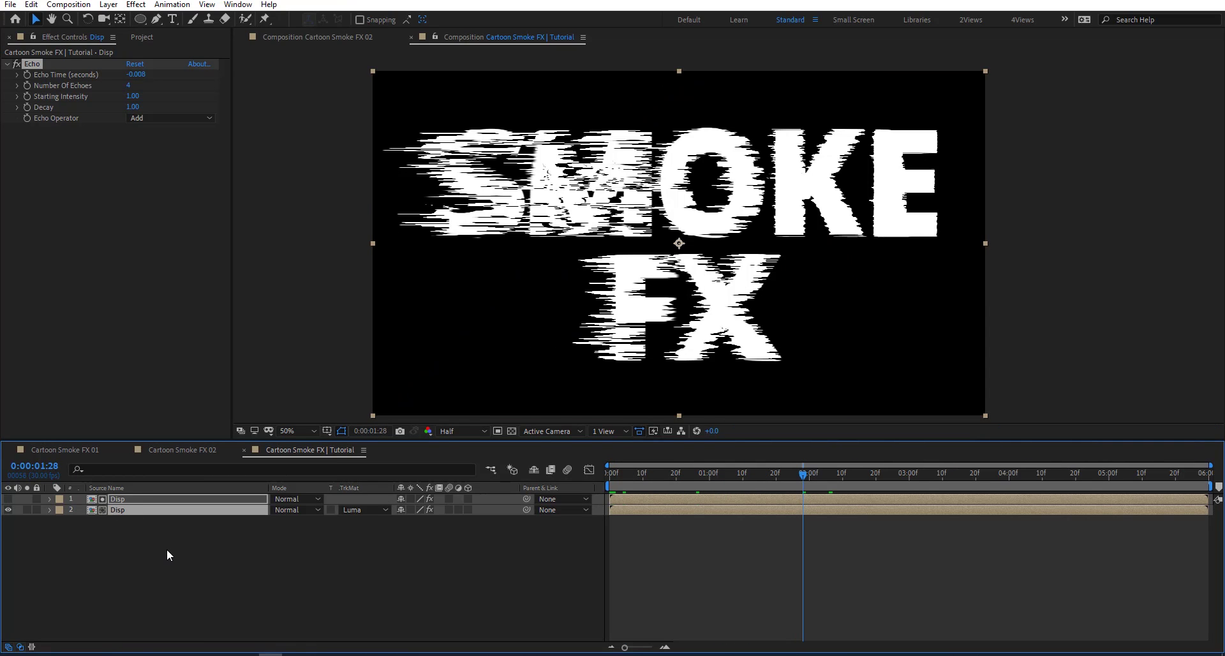
{"action": "key", "text": "ctrl+shift+c"}
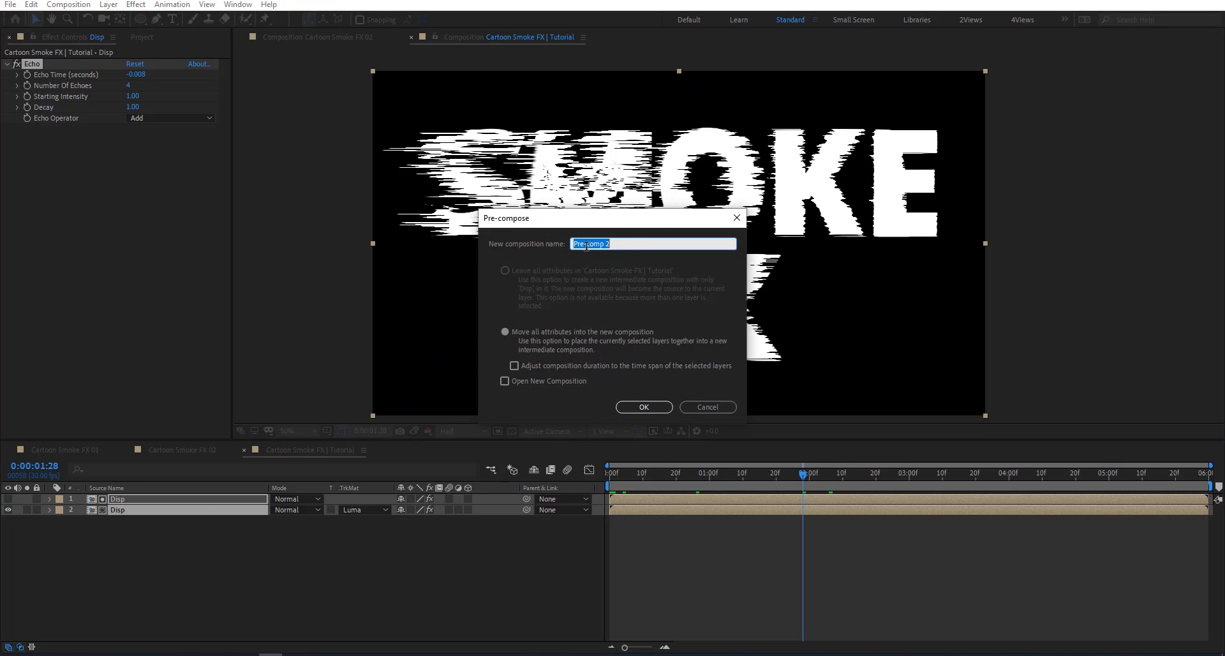
{"action": "type", "text": "Disp_Echo"}
{"action": "key", "text": "Return"}
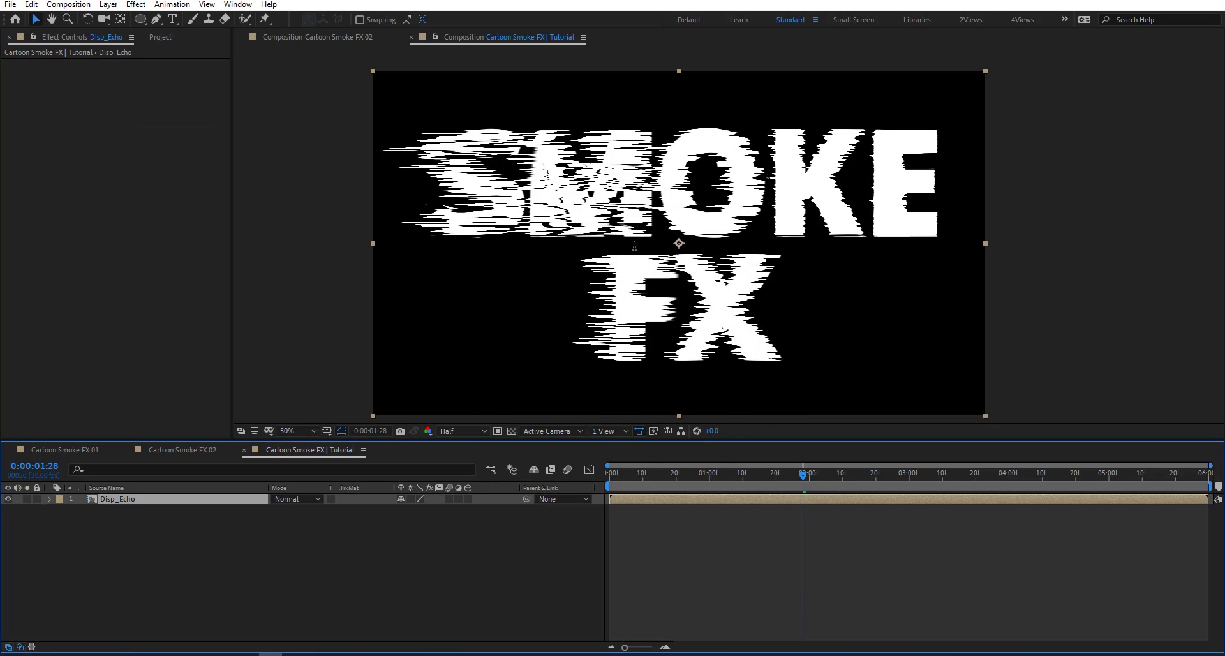
Go to 0:00:01:02 and apply the Matte Choker effect to the Disp_Echo layer
{"action": "mouse_move", "coordinate": [714, 472]}
{"action": "left_mouse_down"}
{"action": "mouse_move", "coordinate": [703, 473]}
{"action": "mouse_move", "coordinate": [717, 474]}
{"action": "left_mouse_up"}
{"action": "key", "text": "ctrl+space"}
{"action": "type", "text": "matt"}
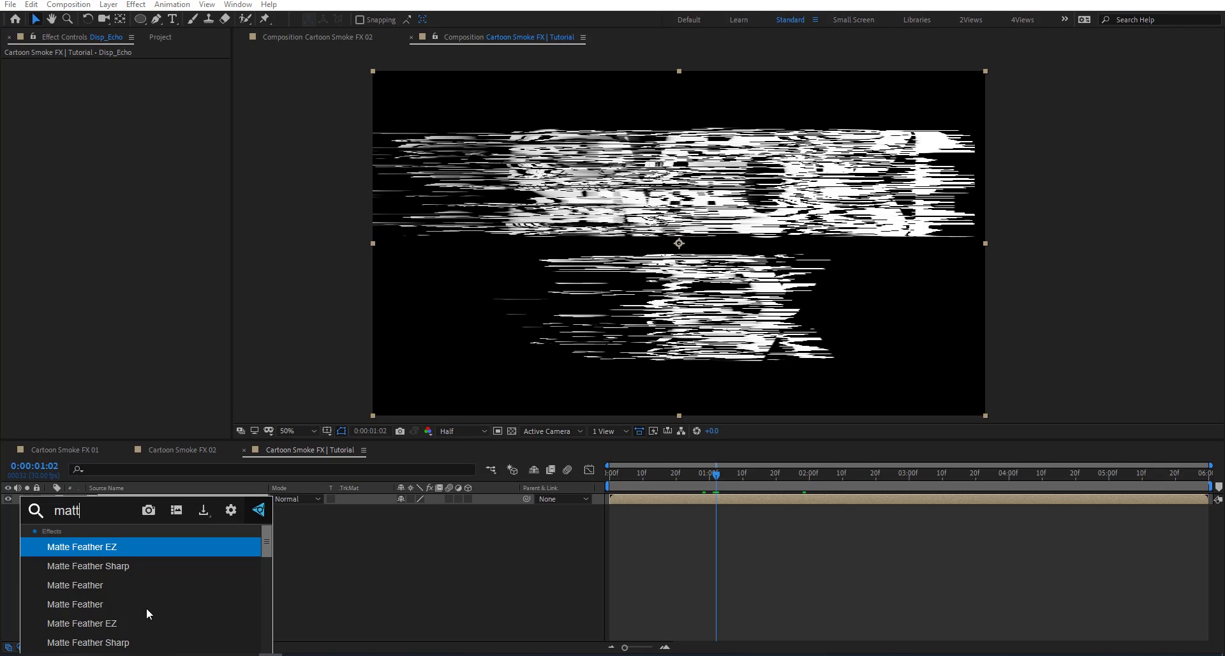
{"action": "type", "text": "e ch"}
{"action": "key", "text": "Return"}
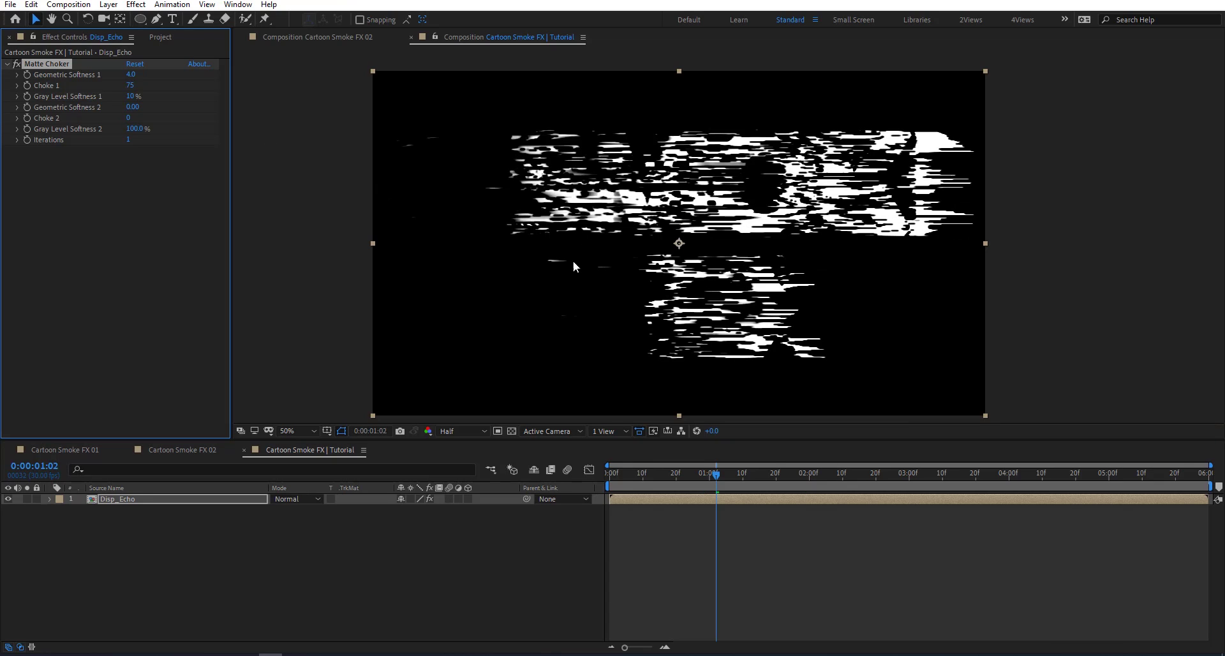
Set the Matte Choker's Geometric Softness 1 to 10, Choke 1 to 80 and Gray Level Softness 1 to 5%
{"action": "left_click", "coordinate": [131, 75]}
{"action": "key", "text": "Return"}
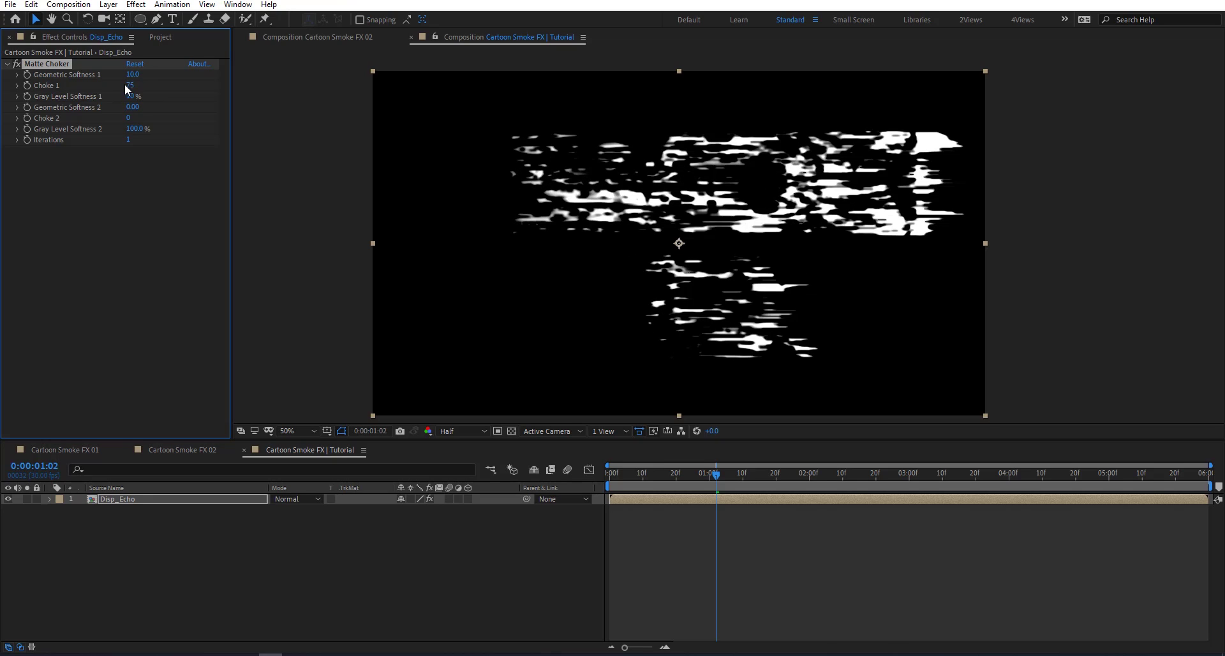
{"action": "left_click", "coordinate": [129, 86]}
{"action": "type", "text": "80"}
{"action": "key", "text": "Return"}
{"action": "left_click", "coordinate": [131, 97]}
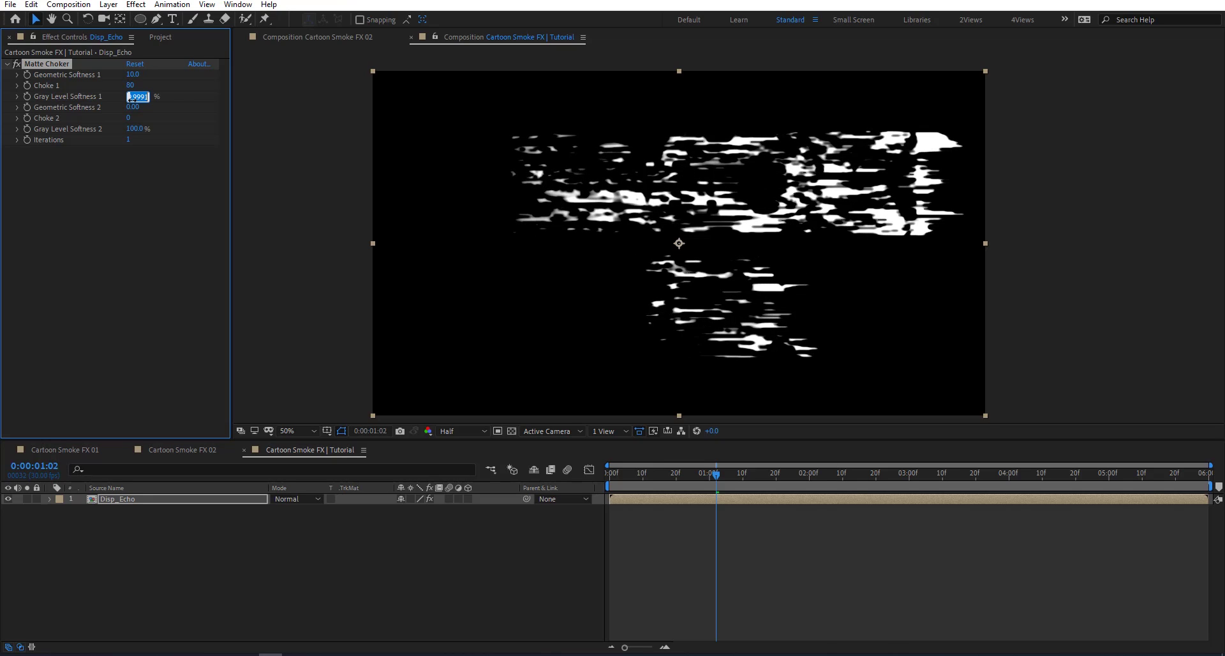
{"action": "type", "text": "5"}
{"action": "key", "text": "Return"}
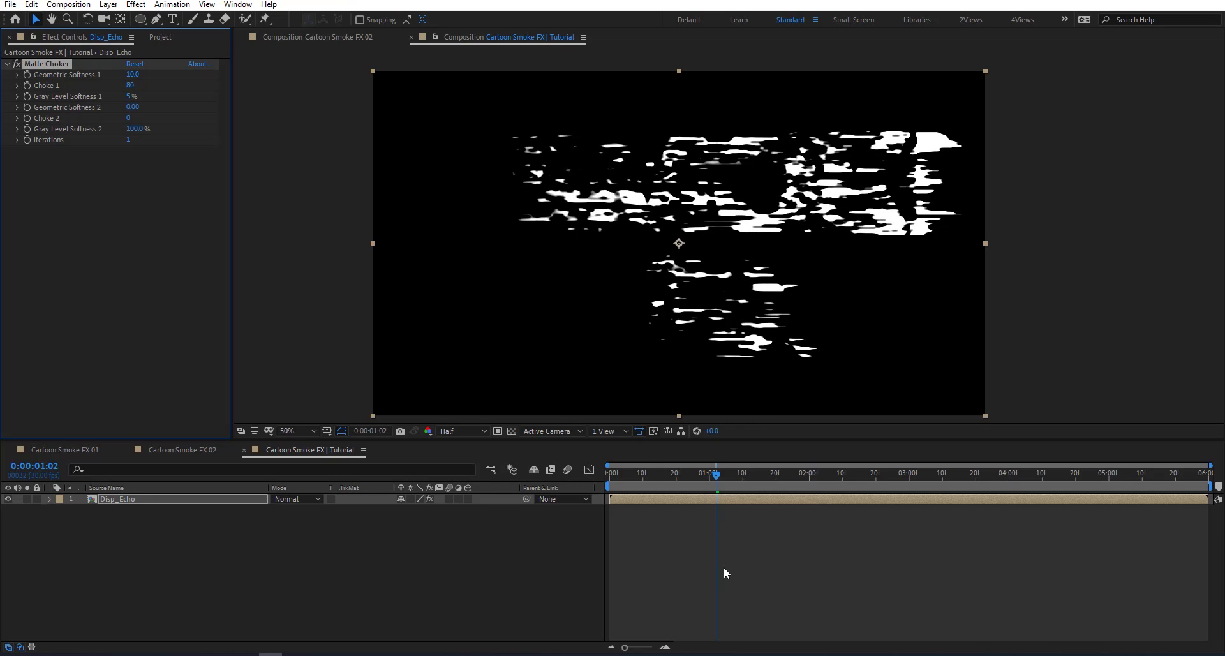
Preview the choked smoke animation and check the frame at 0:00:02:03
{"action": "key", "text": "space"}
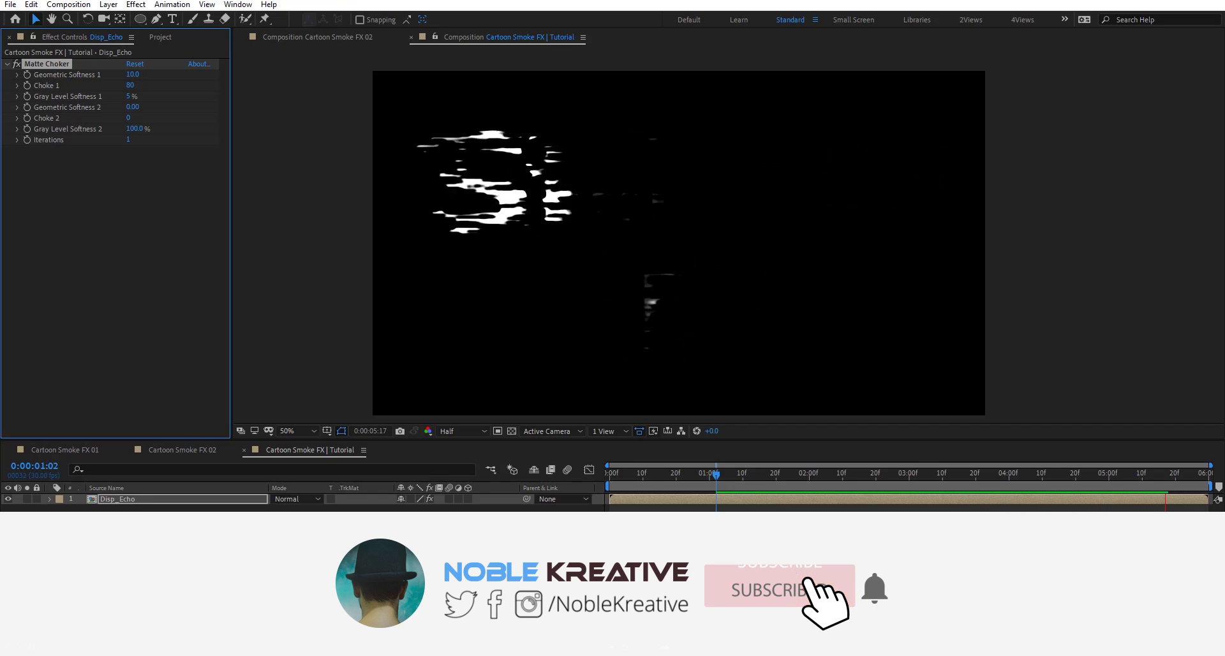
{"action": "left_click", "coordinate": [728, 476]}
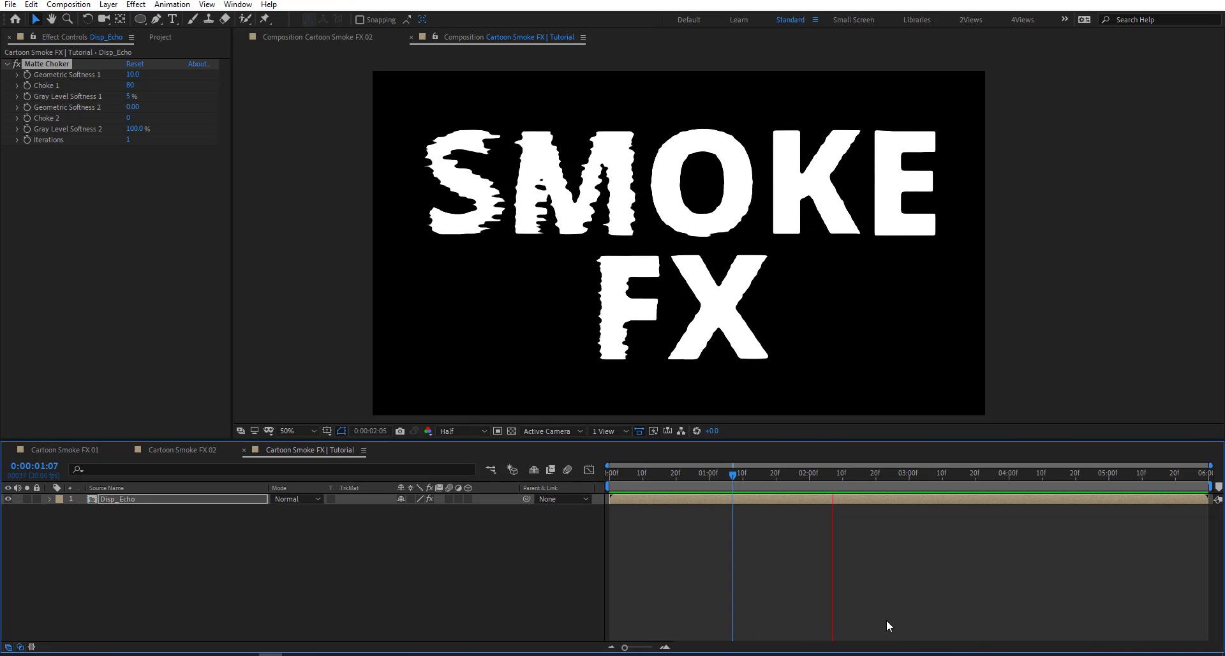
{"action": "mouse_move", "coordinate": [737, 476]}
{"action": "left_mouse_down"}
{"action": "mouse_move", "coordinate": [849, 476]}
{"action": "mouse_move", "coordinate": [643, 489]}
{"action": "mouse_move", "coordinate": [1034, 491]}
{"action": "mouse_move", "coordinate": [652, 506]}
{"action": "mouse_move", "coordinate": [904, 498]}
{"action": "mouse_move", "coordinate": [689, 522]}
{"action": "mouse_move", "coordinate": [822, 508]}
{"action": "left_mouse_up"}
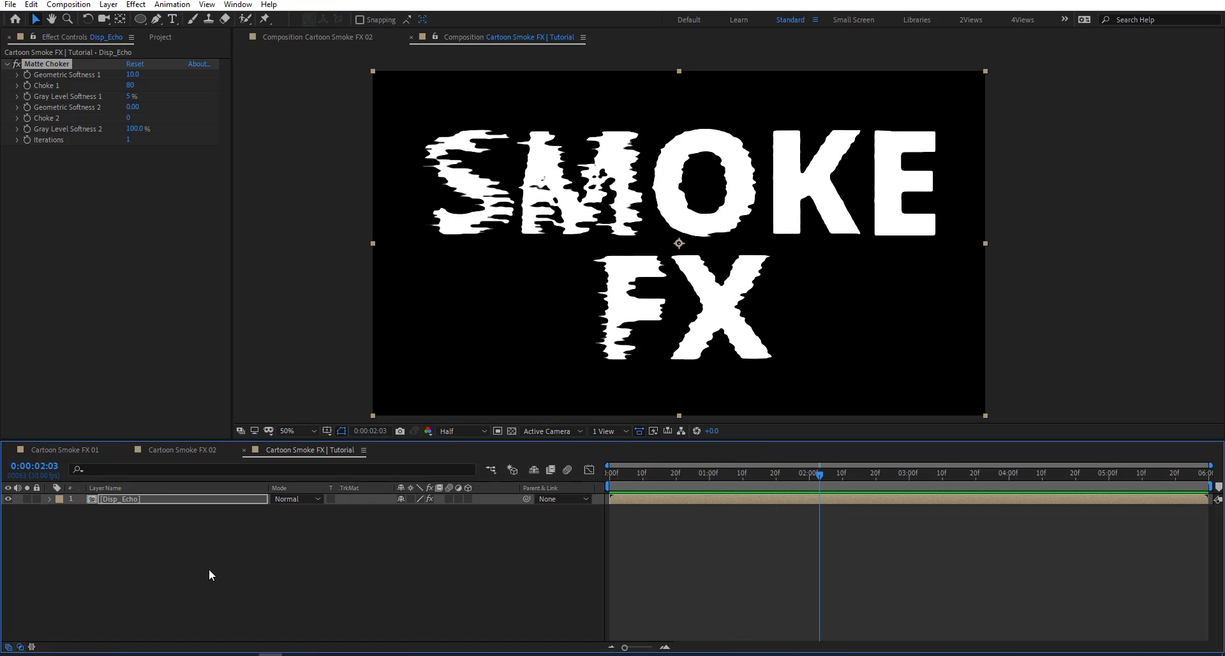
Add an adjustment layer above Disp_Echo and name it FX
{"action": "key", "text": "ctrl+alt+y"}
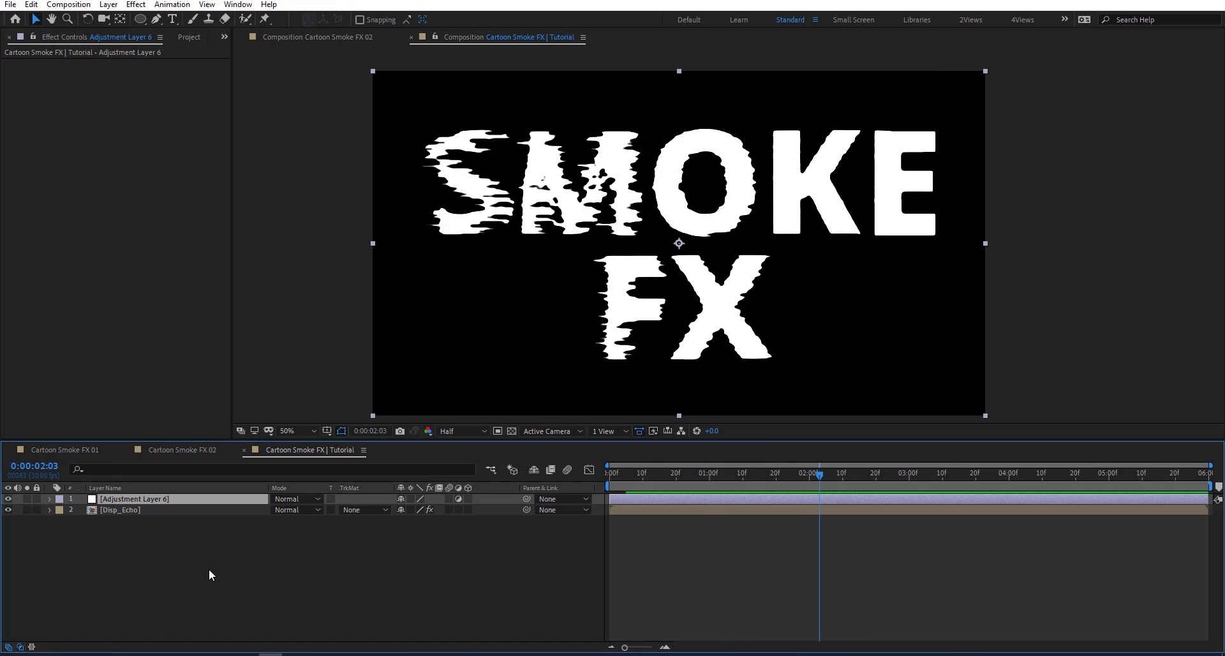
{"action": "key", "text": "Return"}
{"action": "type", "text": "FX"}
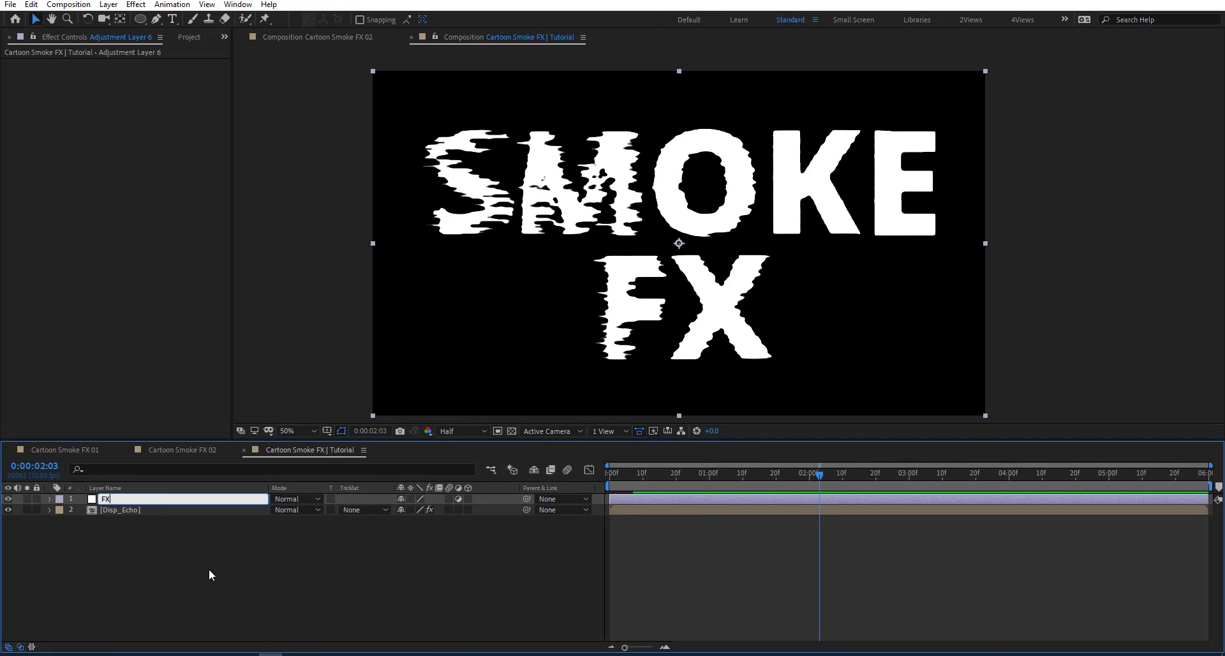
{"action": "key", "text": "Return"}
Apply Turbulent Displace to the FX layer with displacement set to Bulge Smoother and size set to 50
{"action": "key", "text": "ctrl+space"}
{"action": "type", "text": "turb"}
{"action": "key", "text": "Down"}
{"action": "key", "text": "Down"}
{"action": "key", "text": "Down"}
{"action": "key", "text": "Return"}
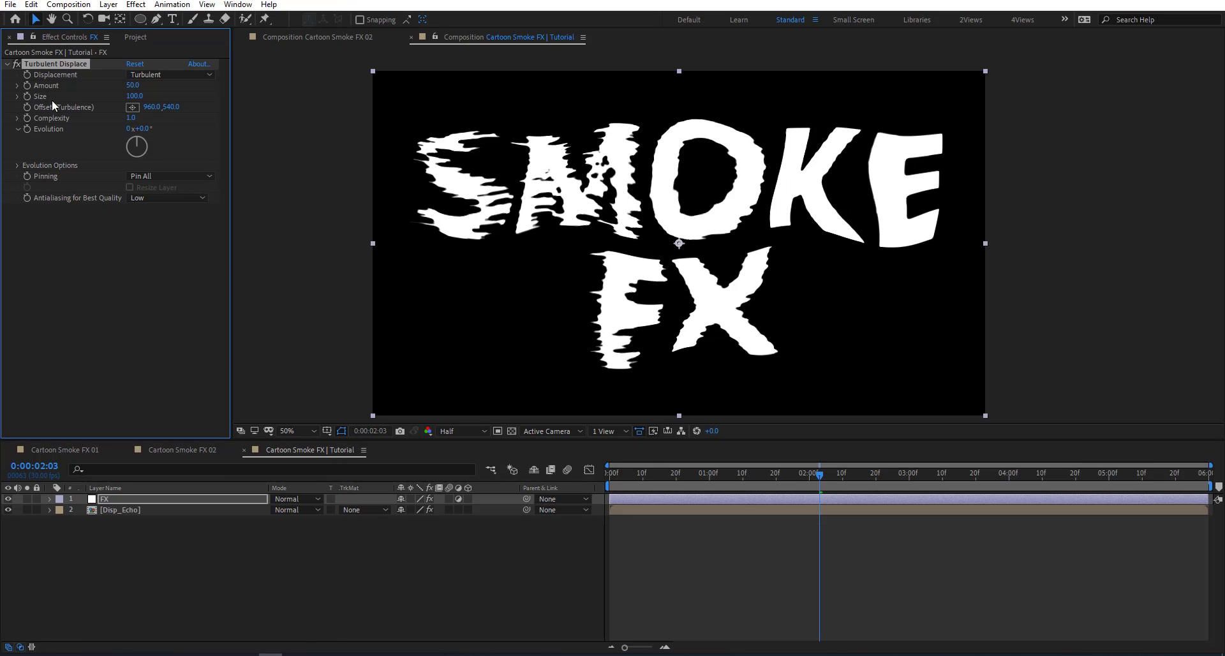
{"action": "left_click", "coordinate": [178, 76]}
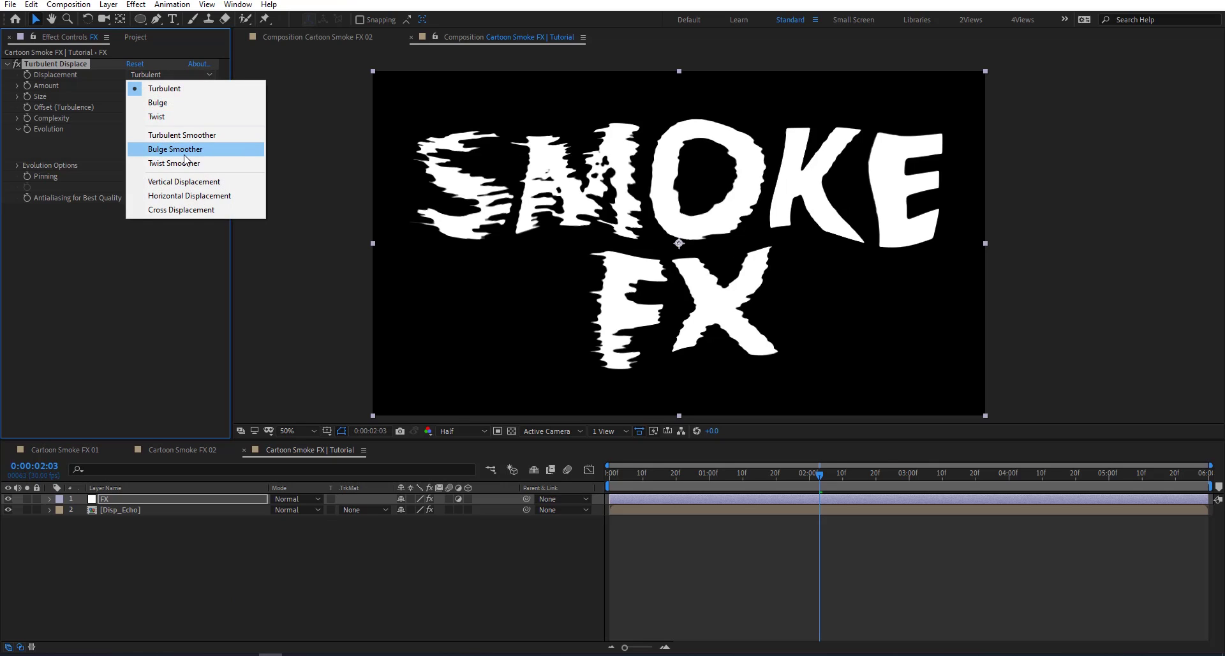
{"action": "left_click", "coordinate": [175, 149]}
{"action": "left_click", "coordinate": [133, 97]}
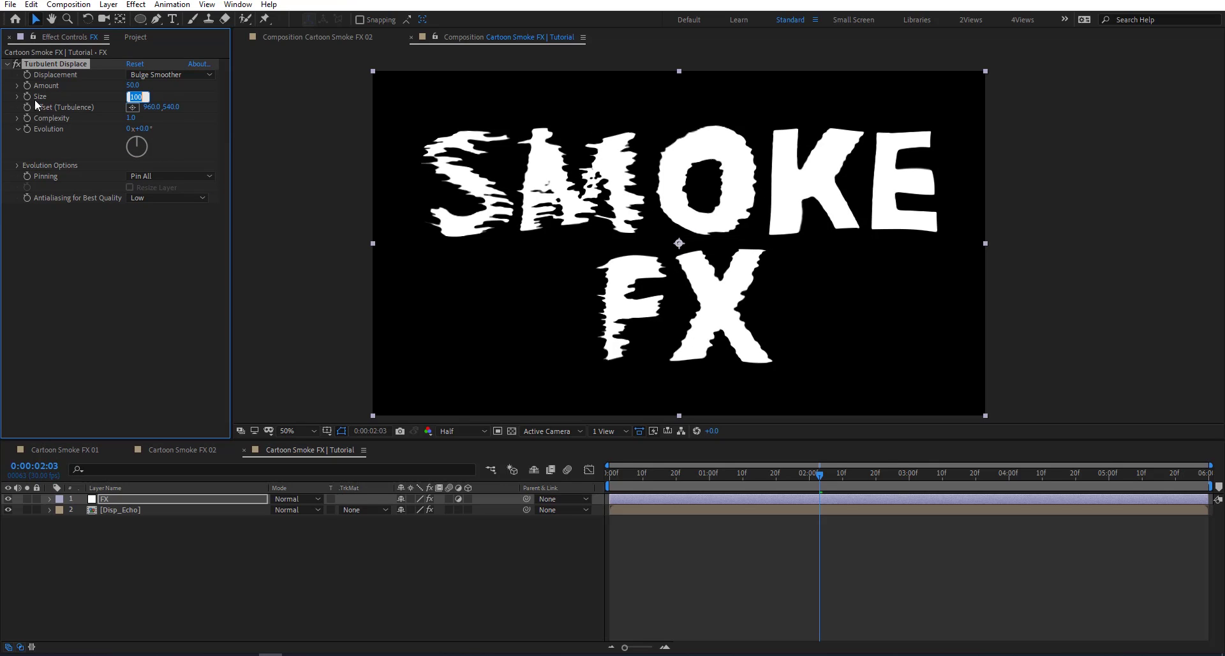
{"action": "key", "text": "Return"}
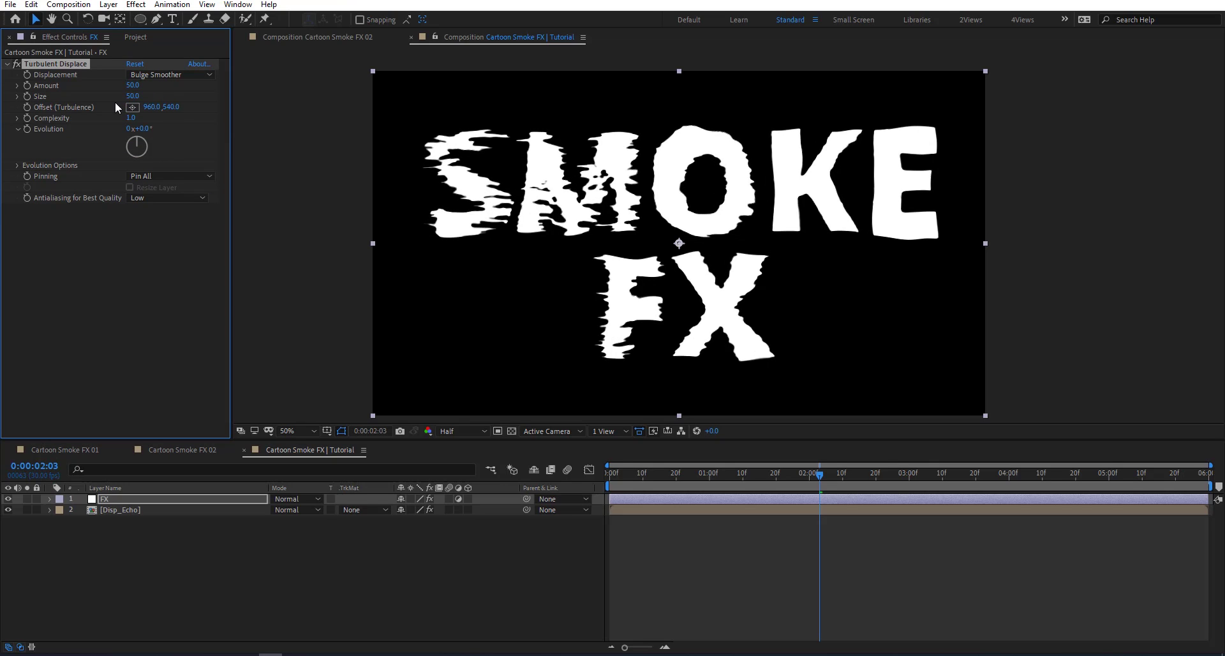
Animate the Turbulent Displace evolution with the expression time*50 and preview the motion
{"action": "left_click", "coordinate": [27, 129], "text": "alt"}
{"action": "type", "text": "time"}
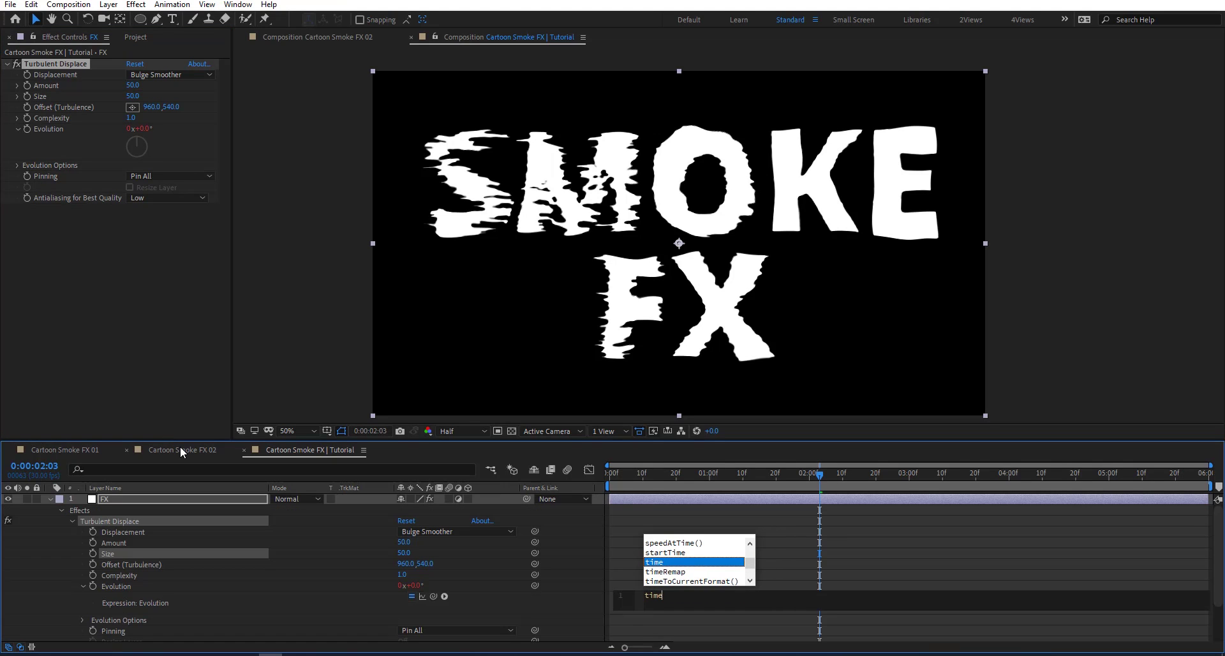
{"action": "type", "text": "*"}
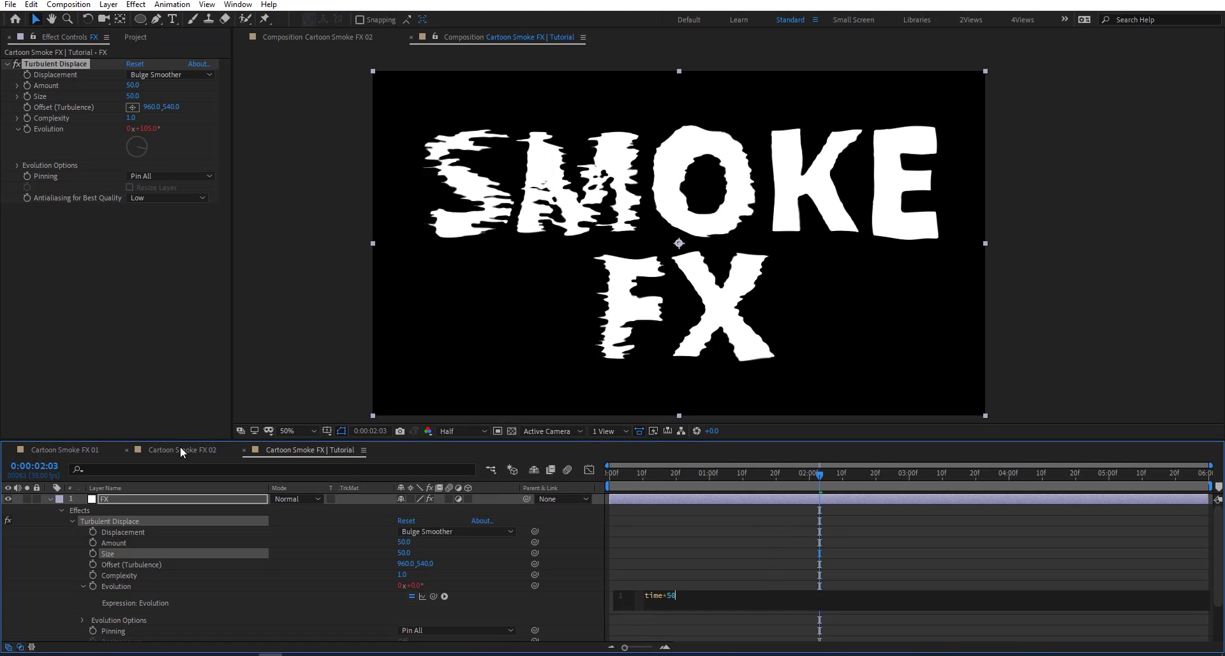
{"action": "key", "text": "KP_Enter"}
{"action": "mouse_move", "coordinate": [841, 473]}
{"action": "left_mouse_down"}
{"action": "mouse_move", "coordinate": [1086, 475]}
{"action": "mouse_move", "coordinate": [827, 495]}
{"action": "mouse_move", "coordinate": [843, 496]}
{"action": "left_mouse_up"}
{"action": "key", "text": "space"}
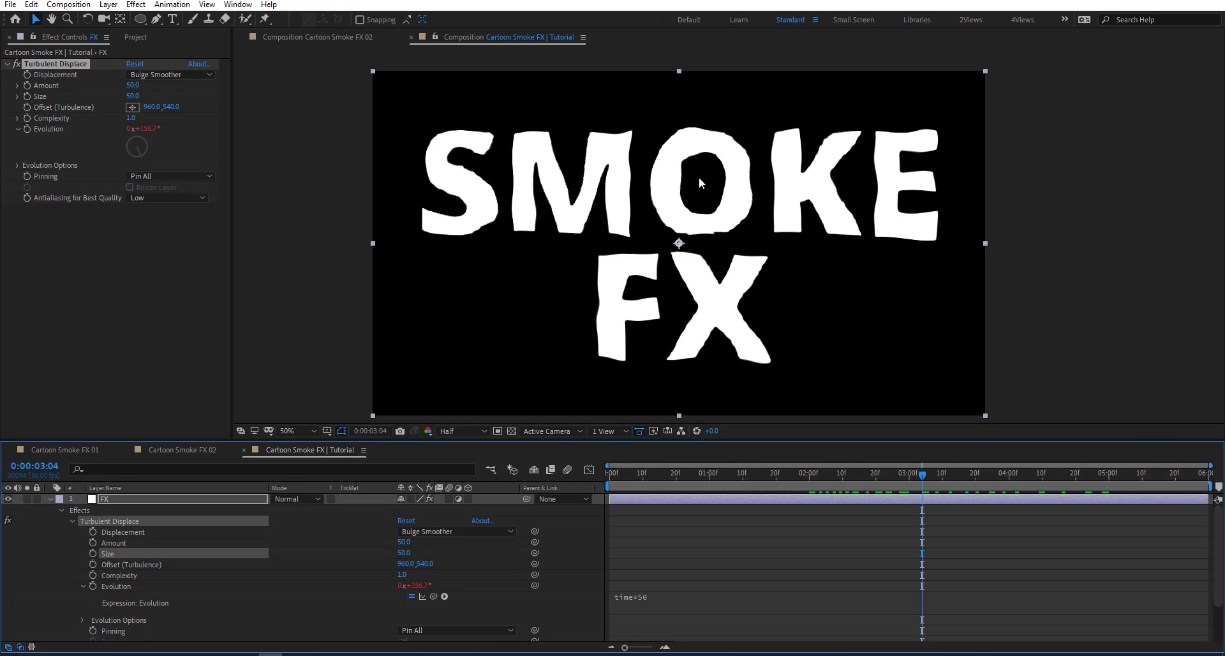
Apply the Bulge effect to the FX layer with a horizontal radius of 1312 and a vertical radius of 649
{"action": "left_click", "coordinate": [151, 498]}
{"action": "key", "text": "ctrl+space"}
{"action": "type", "text": "bulg"}
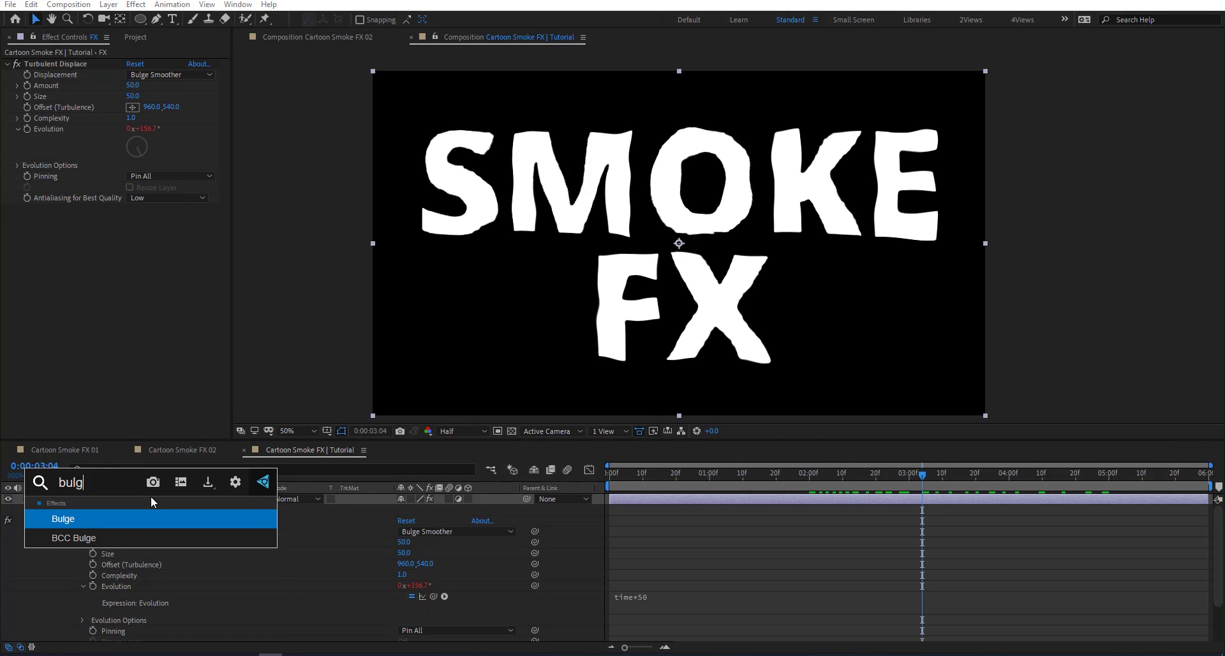
{"action": "key", "text": "Return"}
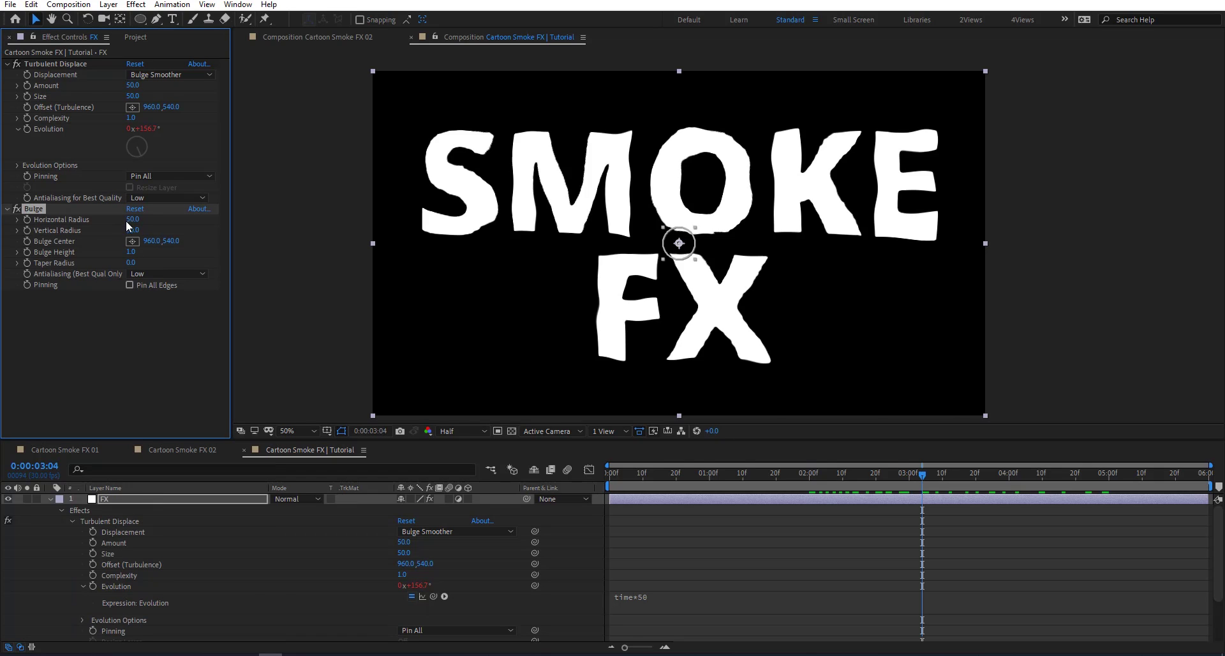
{"action": "left_click_drag", "start_coordinate": [133, 219], "coordinate": [650, 241]}
{"action": "left_click_drag", "start_coordinate": [132, 229], "coordinate": [611, 304]}
{"action": "scroll", "coordinate": [712, 179], "scroll_direction": "down", "scroll_amount": 2}
Add a Transform effect to the FX layer, place it above Bulge, and reduce its scale to 77.7
{"action": "key", "text": "ctrl+space"}
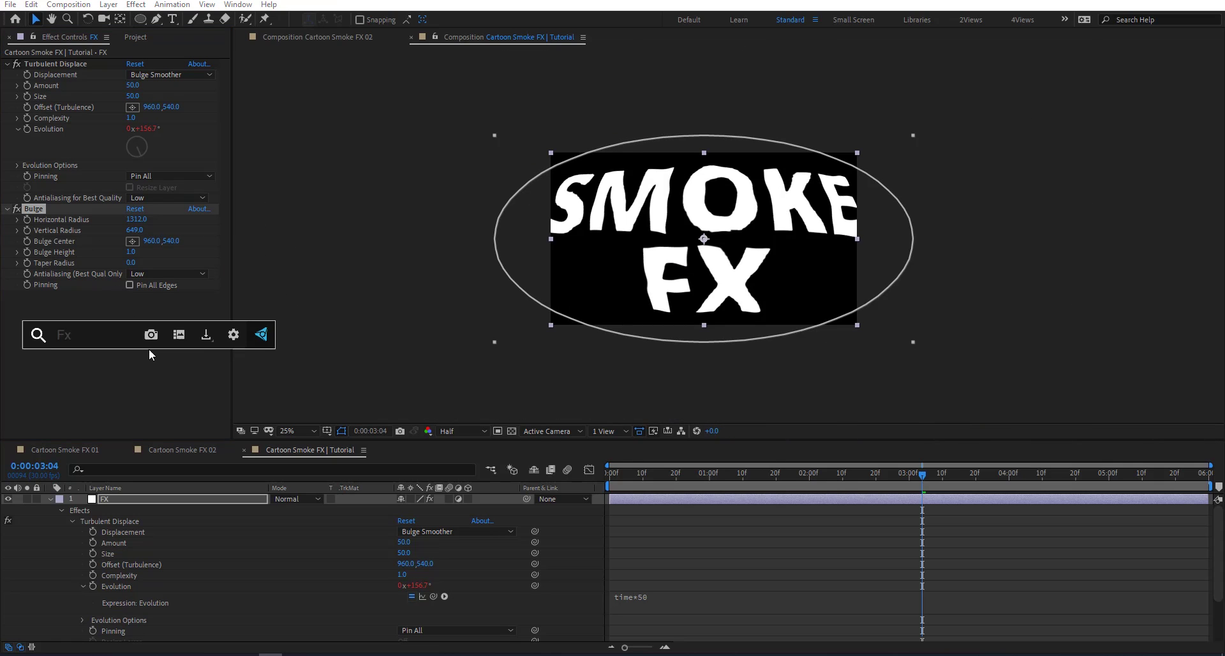
{"action": "type", "text": "tra"}
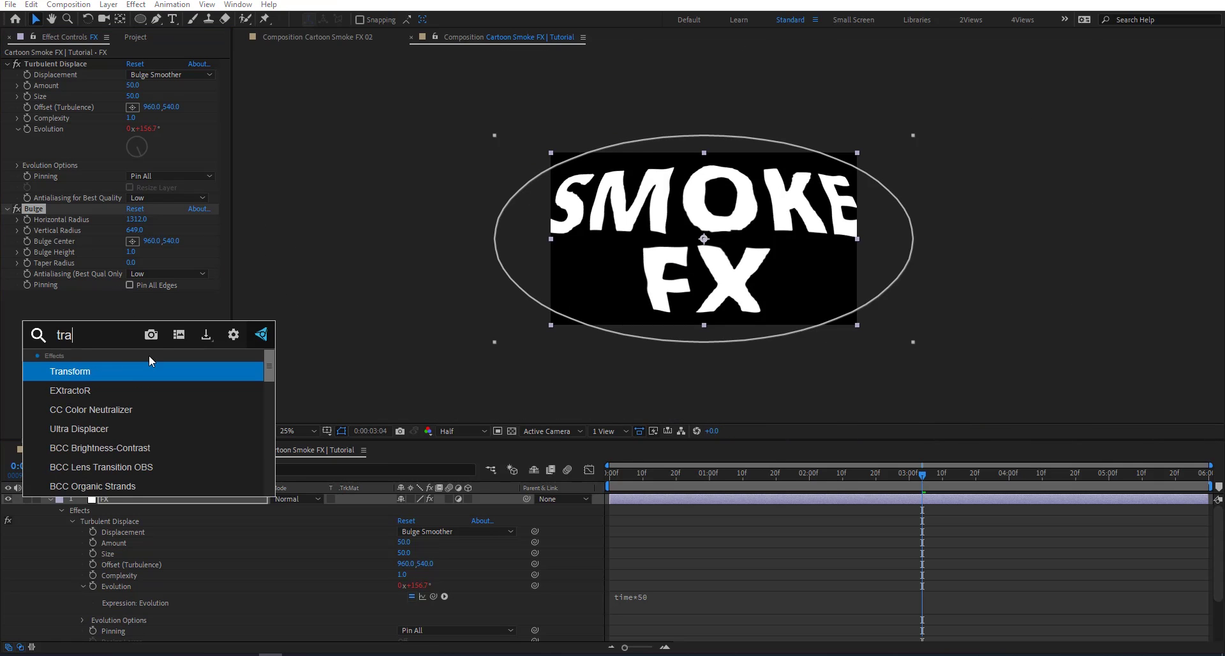
{"action": "key", "text": "Return"}
{"action": "left_click_drag", "start_coordinate": [57, 254], "coordinate": [67, 163]}
{"action": "left_click_drag", "start_coordinate": [132, 214], "coordinate": [3, 216]}
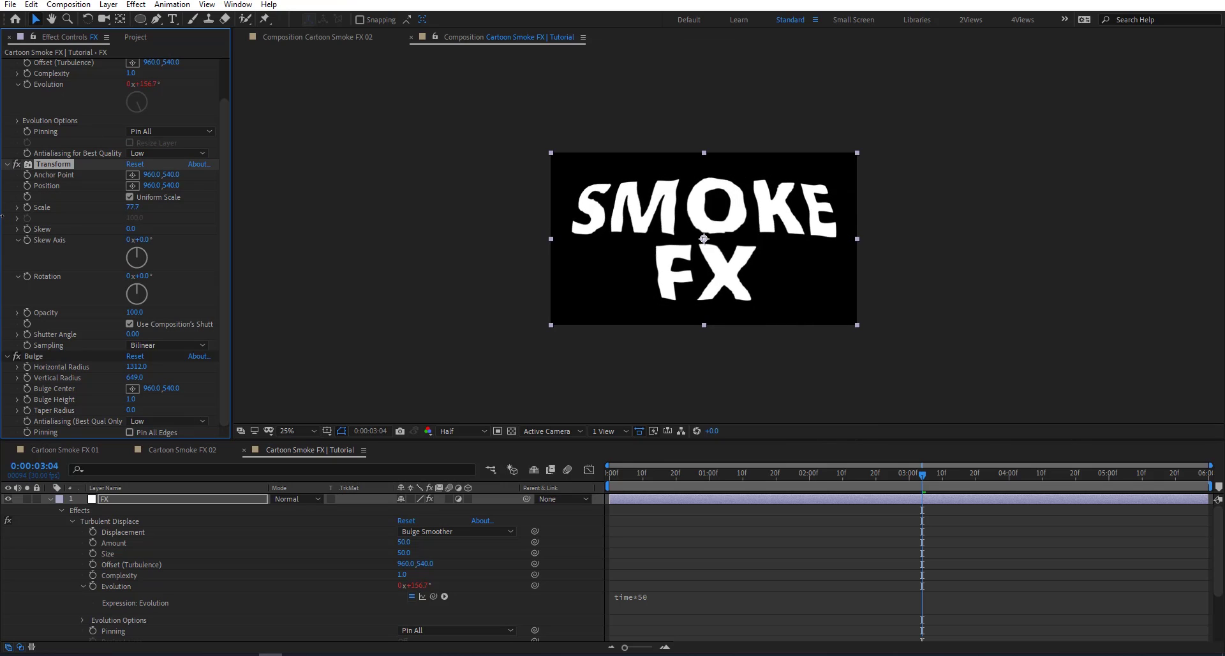
{"action": "key", "text": "period"}
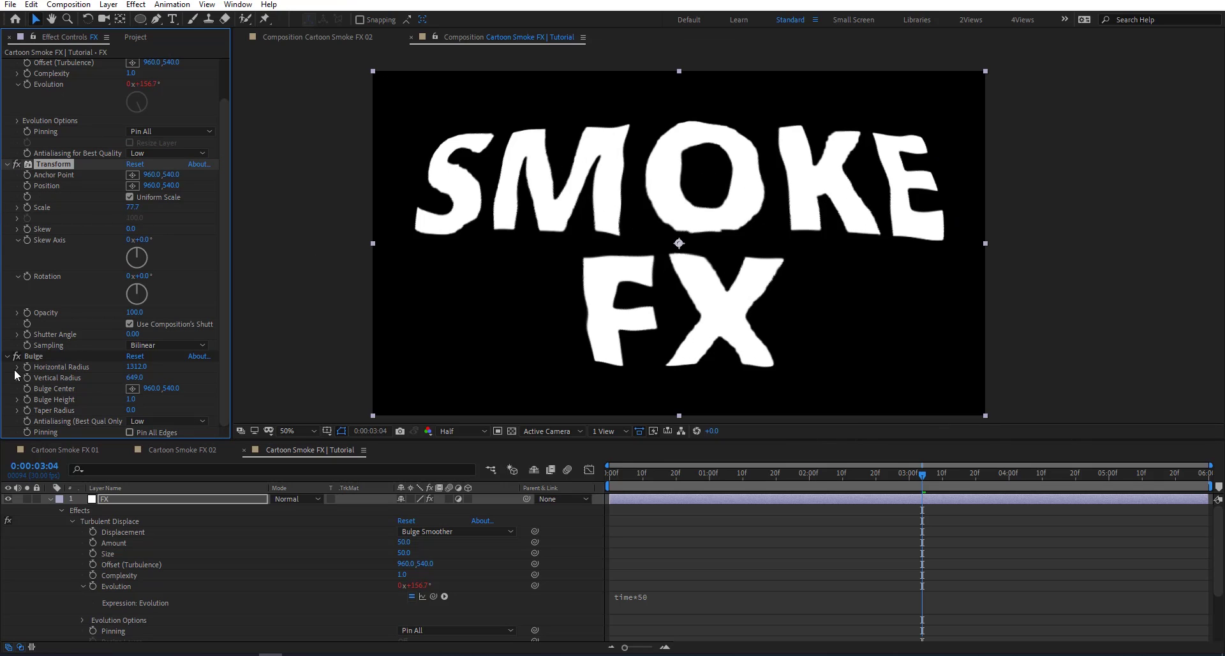
Apply Roughen Edges to the FX layer with the edge type set to Rusty and the border set to 150
{"action": "key", "text": "ctrl+space"}
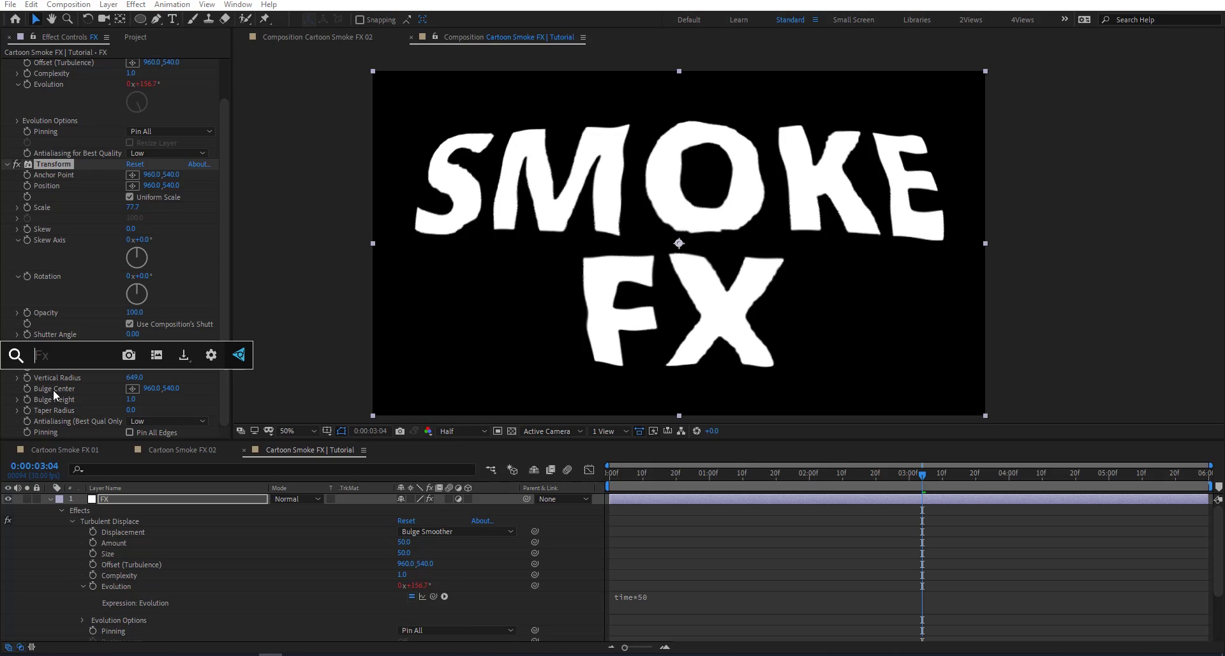
{"action": "type", "text": "rough"}
{"action": "key", "text": "Return"}
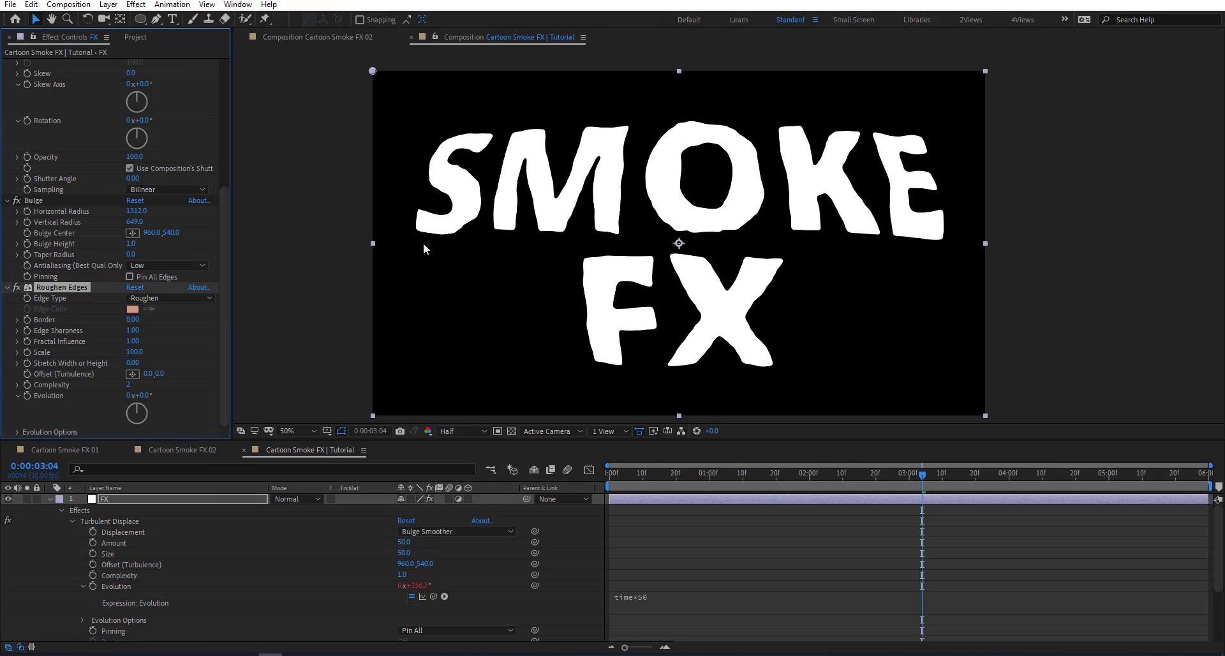
{"action": "left_click", "coordinate": [151, 299]}
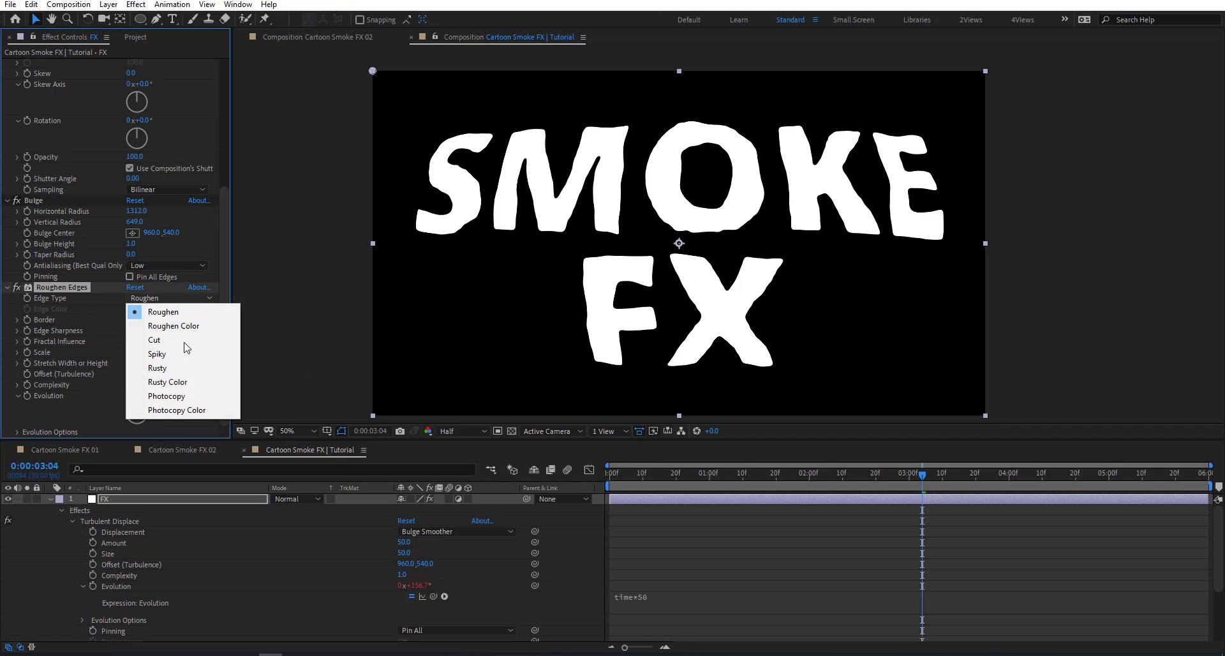
{"action": "left_click", "coordinate": [161, 369]}
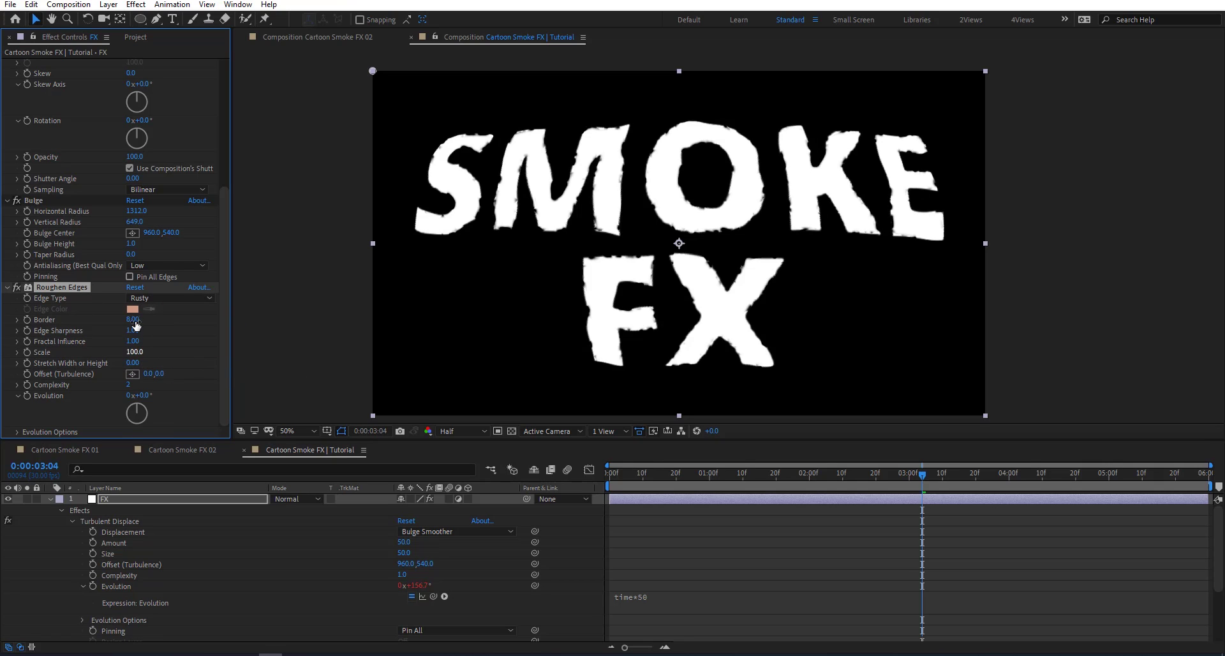
{"action": "left_click_drag", "start_coordinate": [333, 324], "coordinate": [570, 326]}
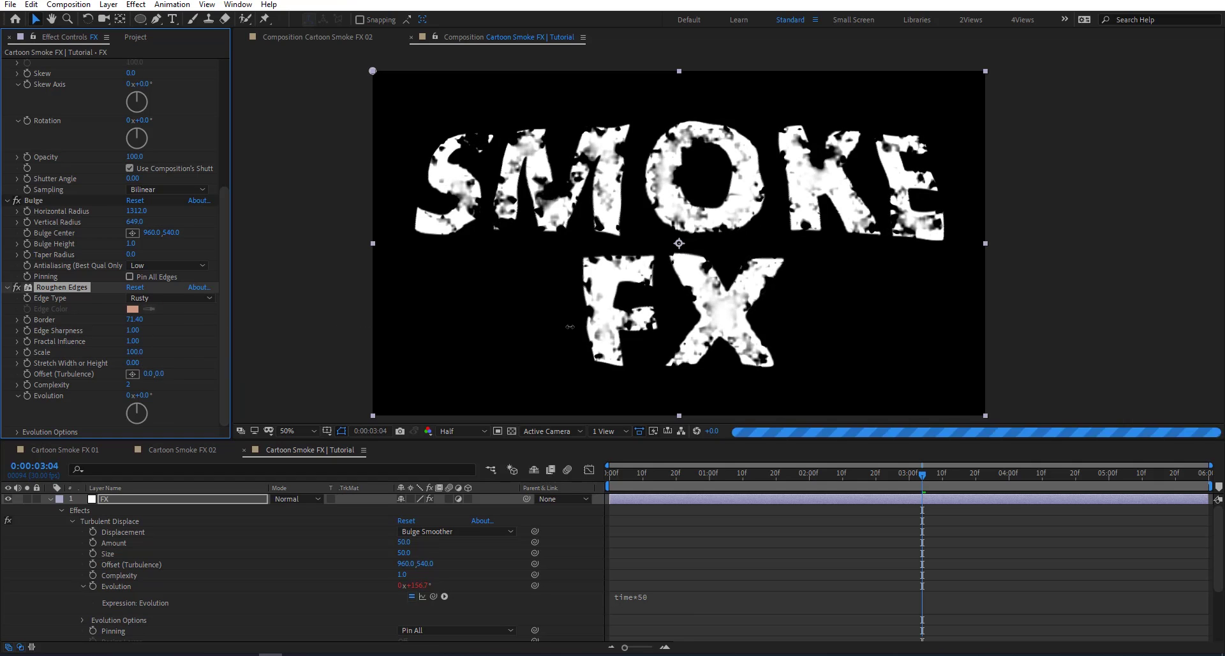
{"action": "left_click", "coordinate": [135, 320]}
{"action": "type", "text": "150"}
{"action": "key", "text": "Return"}
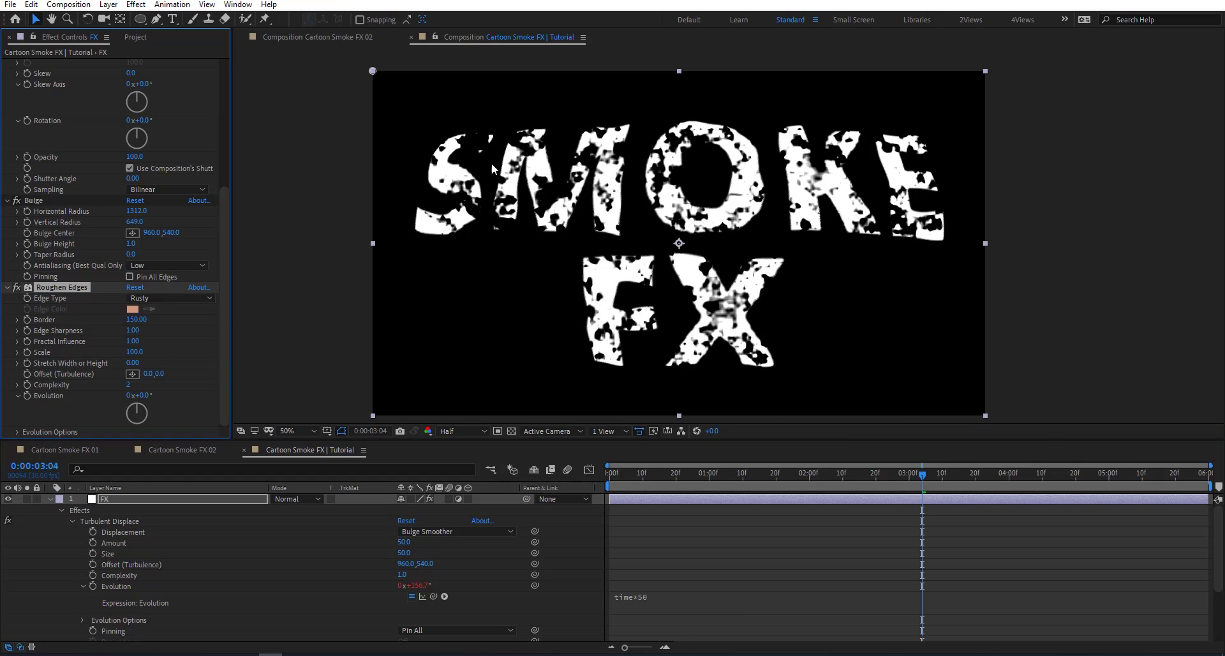
Compare the text at 0:00:01:07 with the Roughen Edges effect on and off
{"action": "left_click_drag", "start_coordinate": [779, 474], "coordinate": [733, 479]}
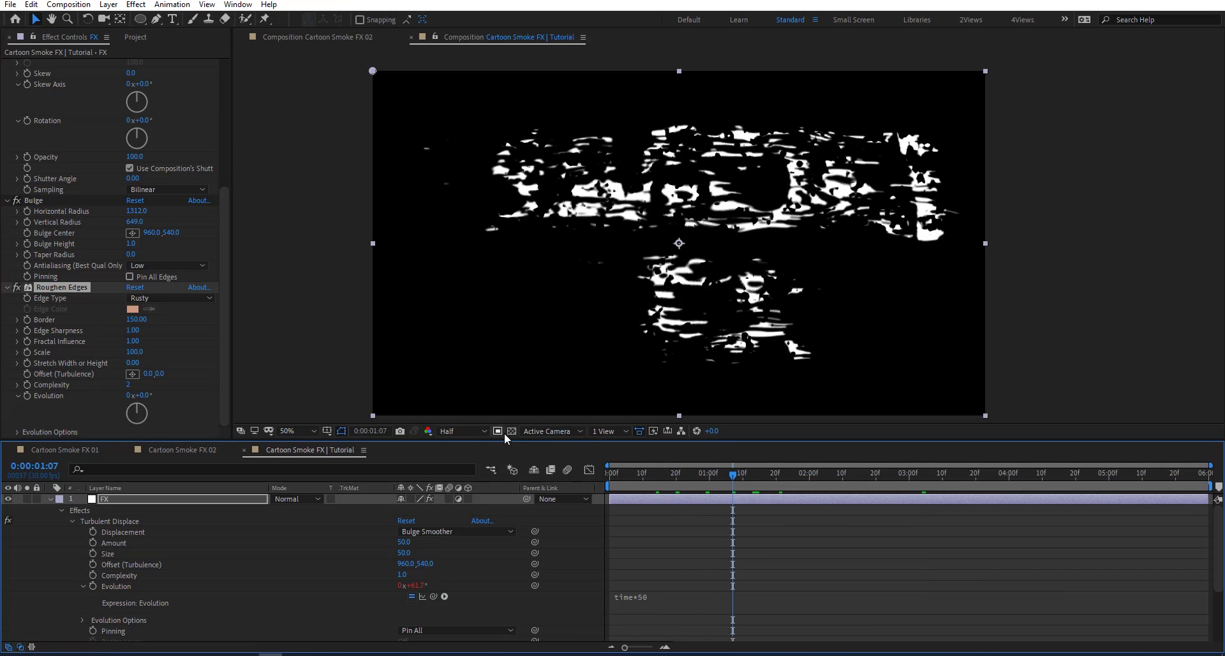
{"action": "left_click", "coordinate": [511, 431]}
{"action": "left_click", "coordinate": [511, 431]}
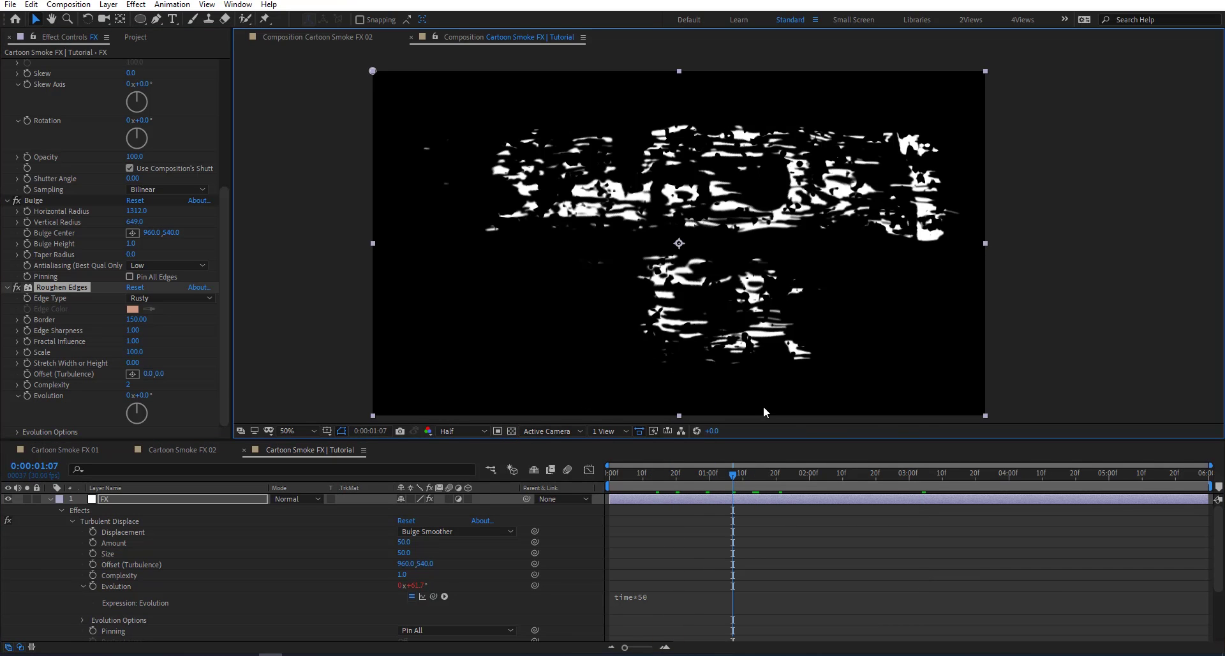
{"action": "left_click", "coordinate": [17, 287]}
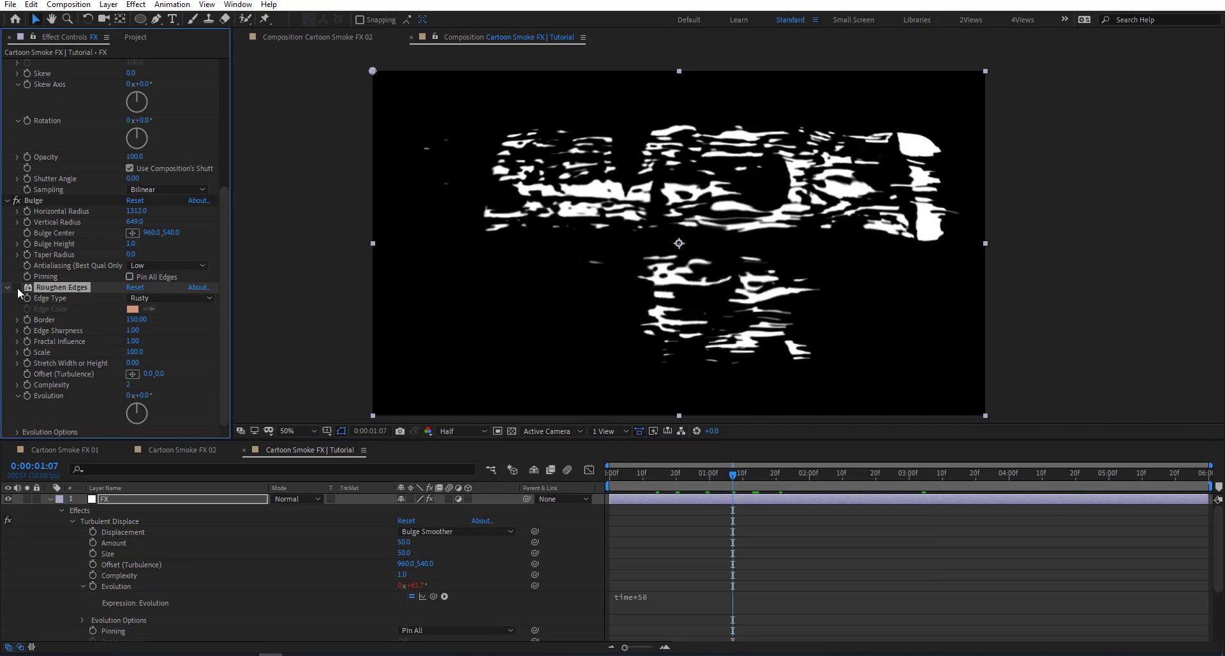
{"action": "left_click", "coordinate": [17, 288]}
{"action": "left_click", "coordinate": [16, 288]}
Try different Scale values for Roughen Edges and return the scale to 100
{"action": "left_click_drag", "start_coordinate": [133, 352], "coordinate": [108, 355]}
{"action": "left_click", "coordinate": [17, 289]}
{"action": "left_click_drag", "start_coordinate": [161, 351], "coordinate": [191, 350]}
{"action": "left_click", "coordinate": [132, 352]}
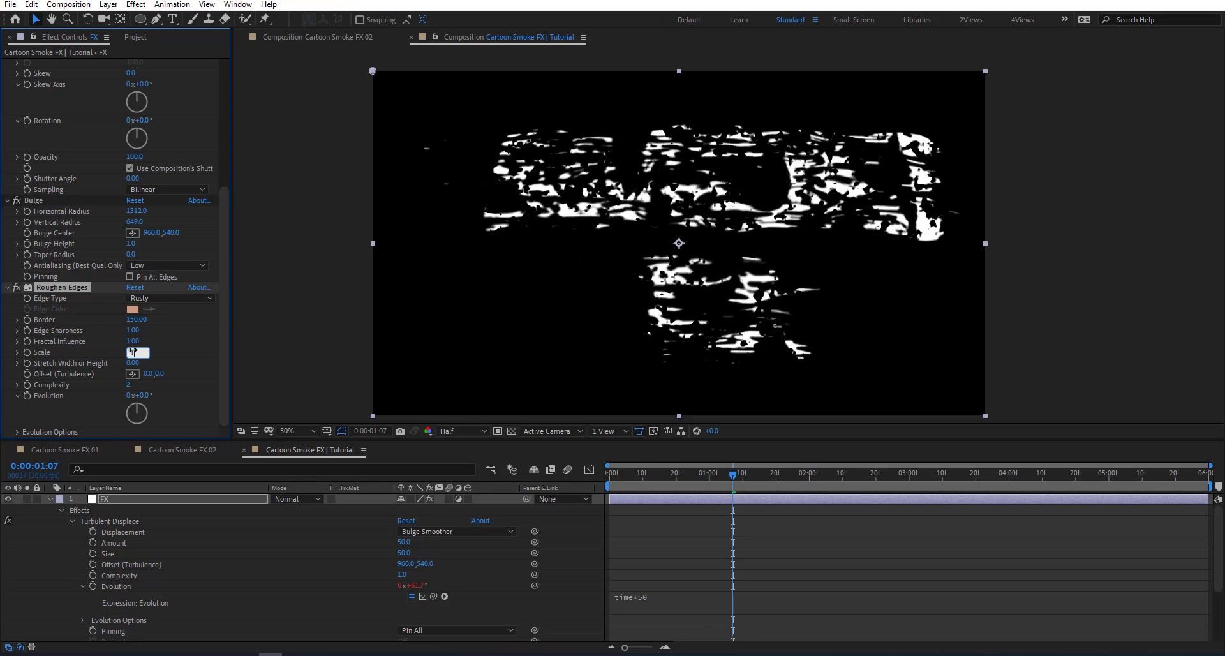
{"action": "key", "text": "Return"}
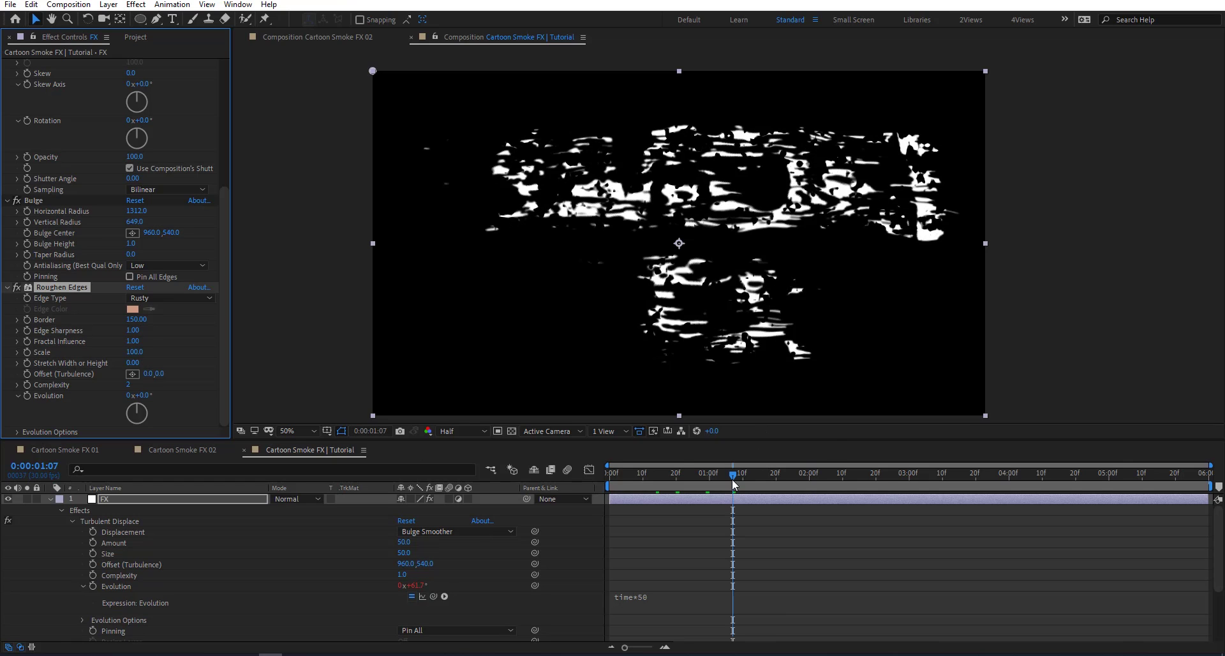
Keyframe the Roughen Edges border at 150 and move that keyframe to 0:00:00:18
{"action": "left_click_drag", "start_coordinate": [802, 478], "coordinate": [863, 485]}
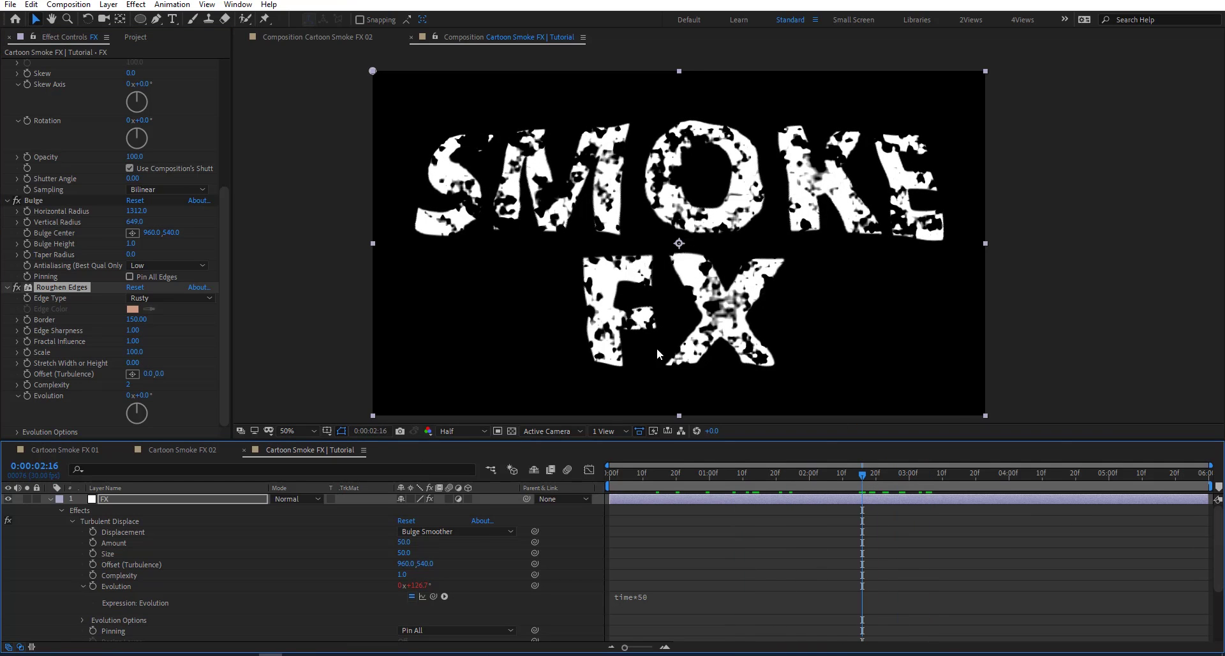
{"action": "left_click", "coordinate": [27, 320]}
{"action": "key", "text": "u"}
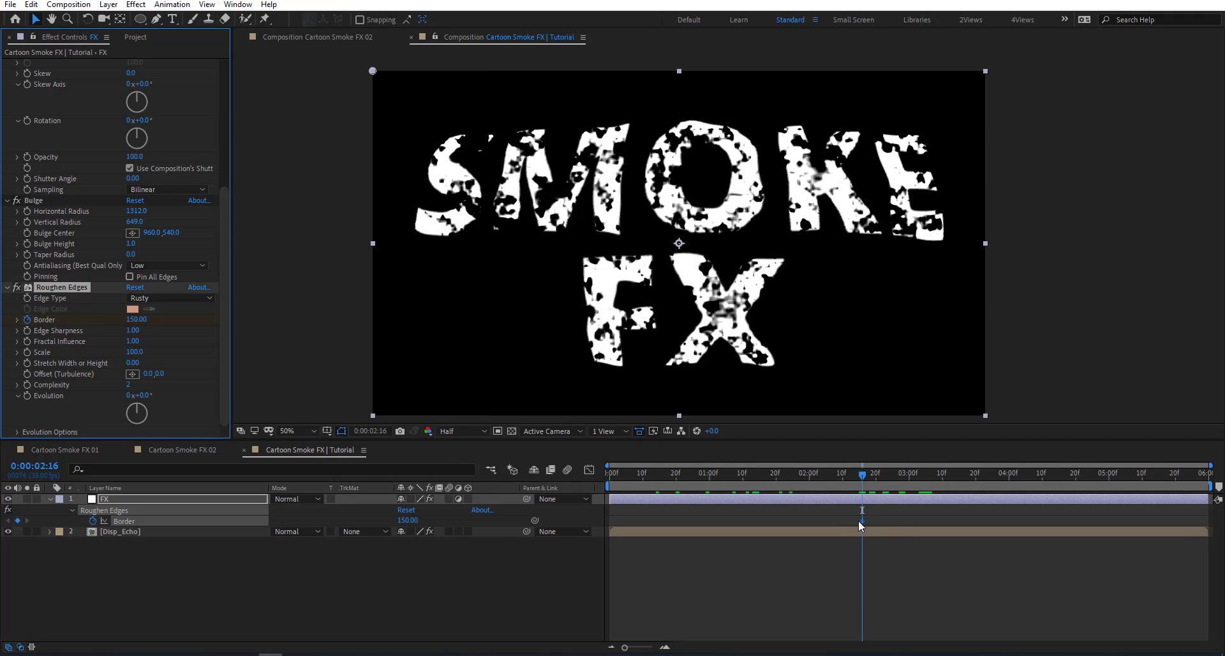
{"action": "left_click_drag", "start_coordinate": [856, 521], "coordinate": [681, 526]}
Add a Roughen Edges border keyframe of 8 at 0:00:01:22 and check the transition around it
{"action": "left_click_drag", "start_coordinate": [867, 475], "coordinate": [782, 478]}
{"action": "left_click", "coordinate": [135, 319]}
{"action": "type", "text": "8"}
{"action": "key", "text": "Return"}
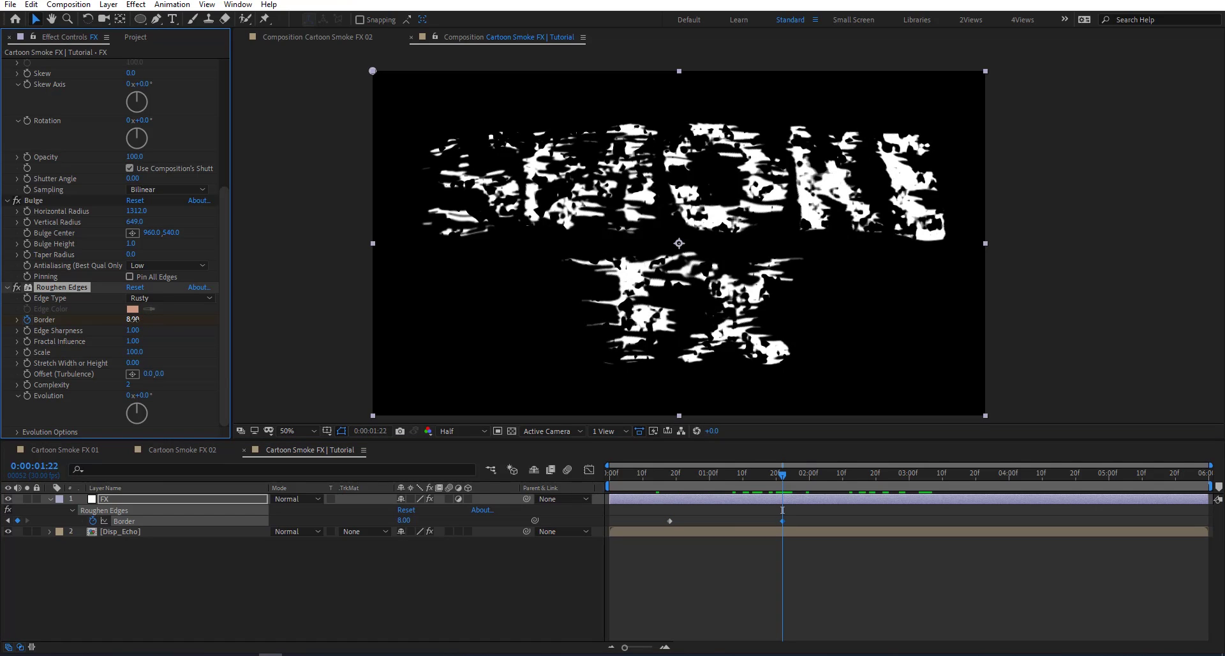
{"action": "mouse_move", "coordinate": [786, 476]}
{"action": "left_mouse_down"}
{"action": "mouse_move", "coordinate": [901, 481]}
{"action": "mouse_move", "coordinate": [771, 473]}
{"action": "mouse_move", "coordinate": [862, 488]}
{"action": "mouse_move", "coordinate": [687, 492]}
{"action": "mouse_move", "coordinate": [773, 491]}
{"action": "left_mouse_up"}
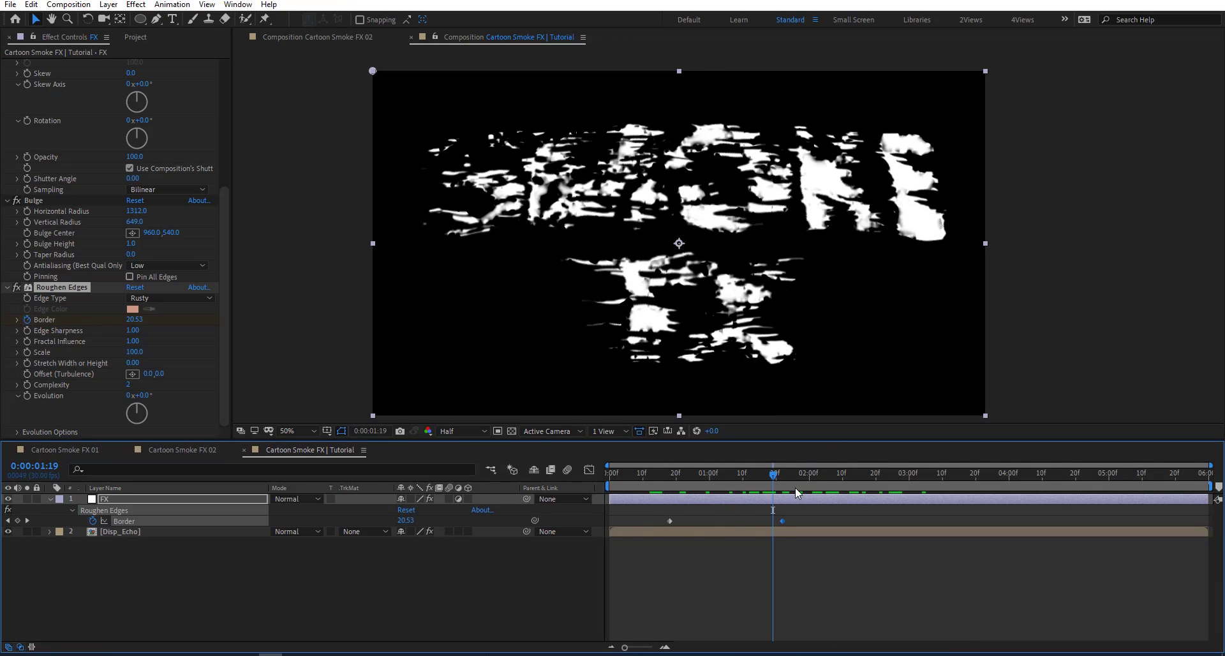
{"action": "left_click", "coordinate": [785, 485]}
Pre-compose the FX and Disp_Echo layers together into a new composition named Smoke
{"action": "left_click", "coordinate": [133, 531]}
{"action": "left_click_drag", "start_coordinate": [130, 473], "coordinate": [111, 584]}
{"action": "key", "text": "ctrl+shift+c"}
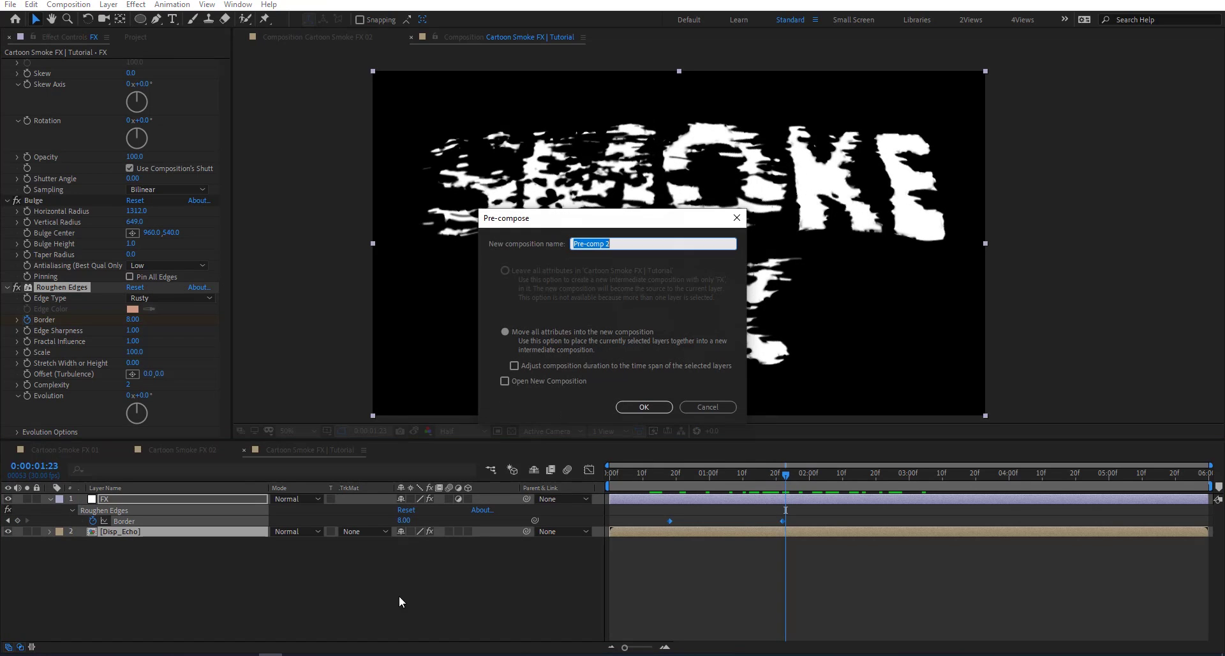
{"action": "type", "text": "Smoke"}
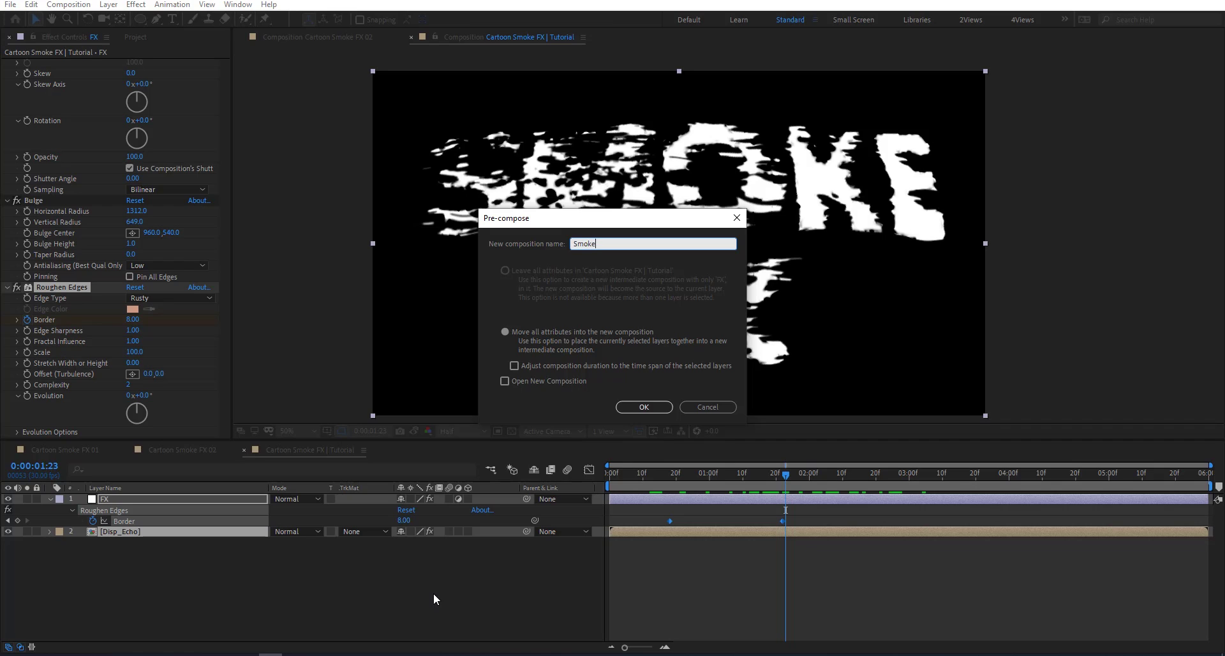
{"action": "key", "text": "Return"}
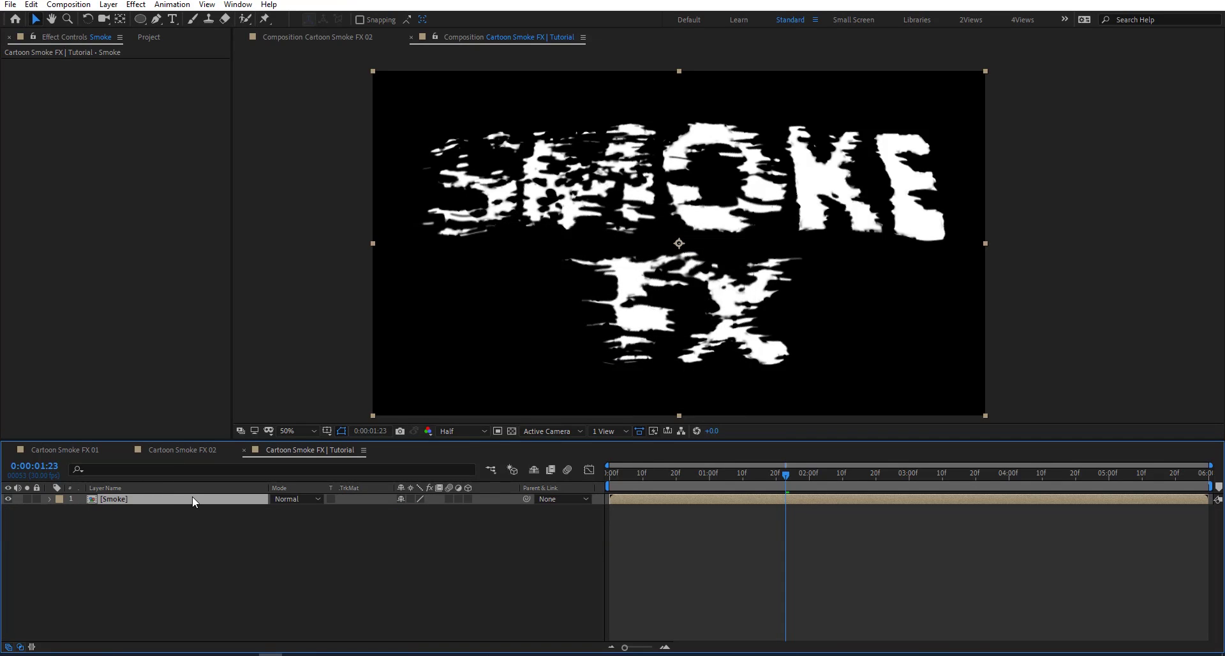
Apply Fast Box Blur to the Smoke layer with a blur radius of 10
{"action": "key", "text": "ctrl+space"}
{"action": "type", "text": "fast"}
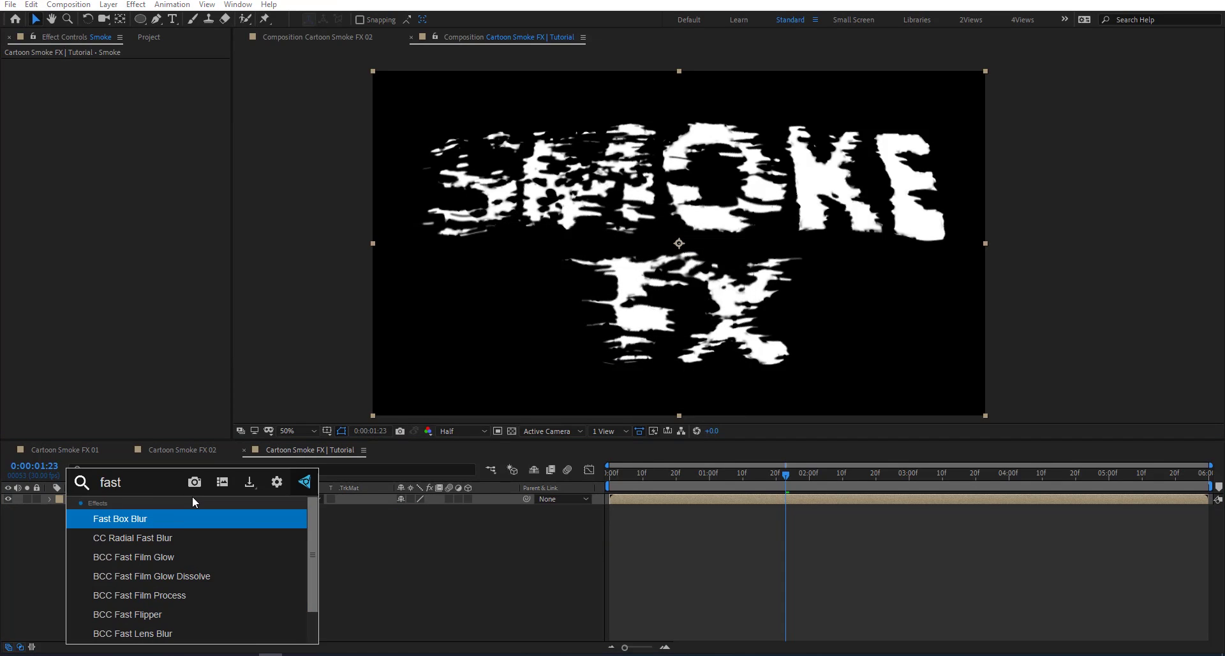
{"action": "key", "text": "Return"}
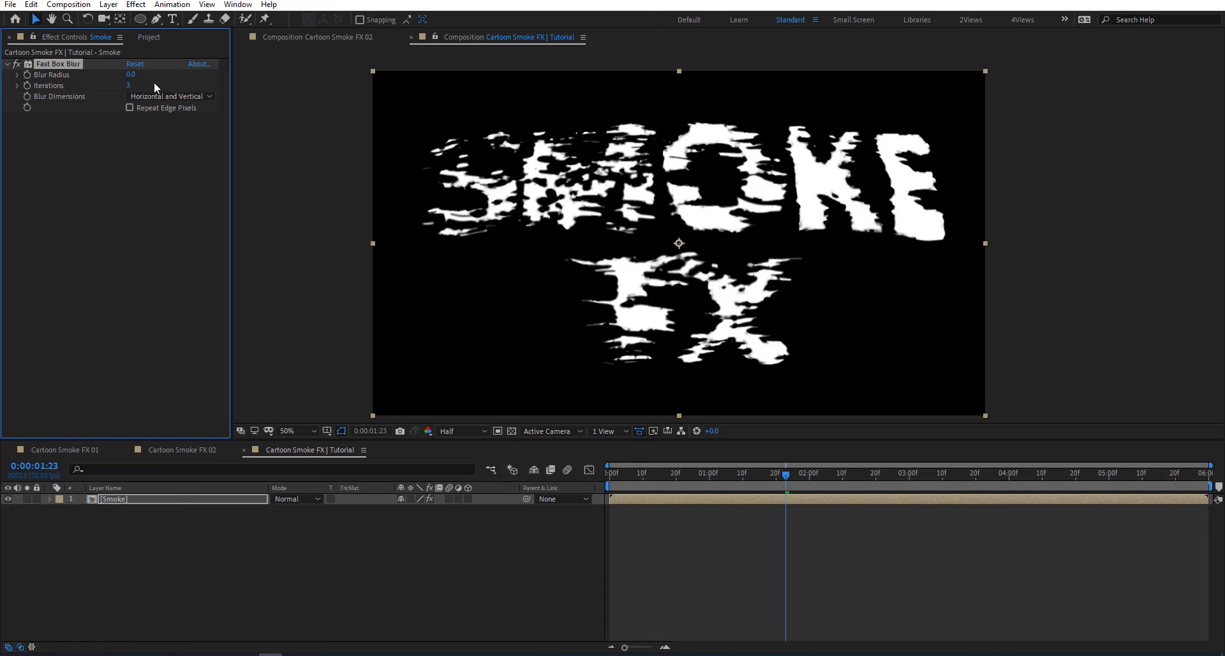
{"action": "left_click", "coordinate": [130, 74]}
{"action": "type", "text": "10"}
{"action": "key", "text": "Return"}
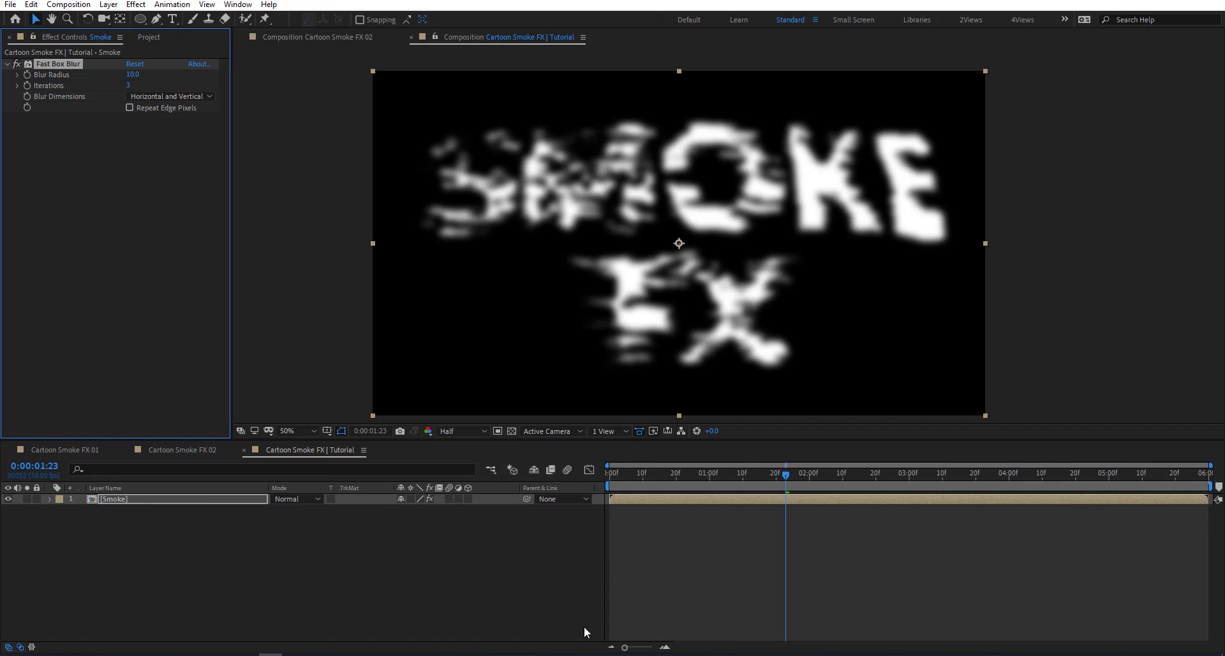
Apply Matte Choker to the Smoke layer with Geometric Softness 1 at 0, Gray Level Softness 1 at 5% and Choke 1 at 50, then preview it
{"action": "key", "text": "ctrl+space"}
{"action": "type", "text": "matte ch"}
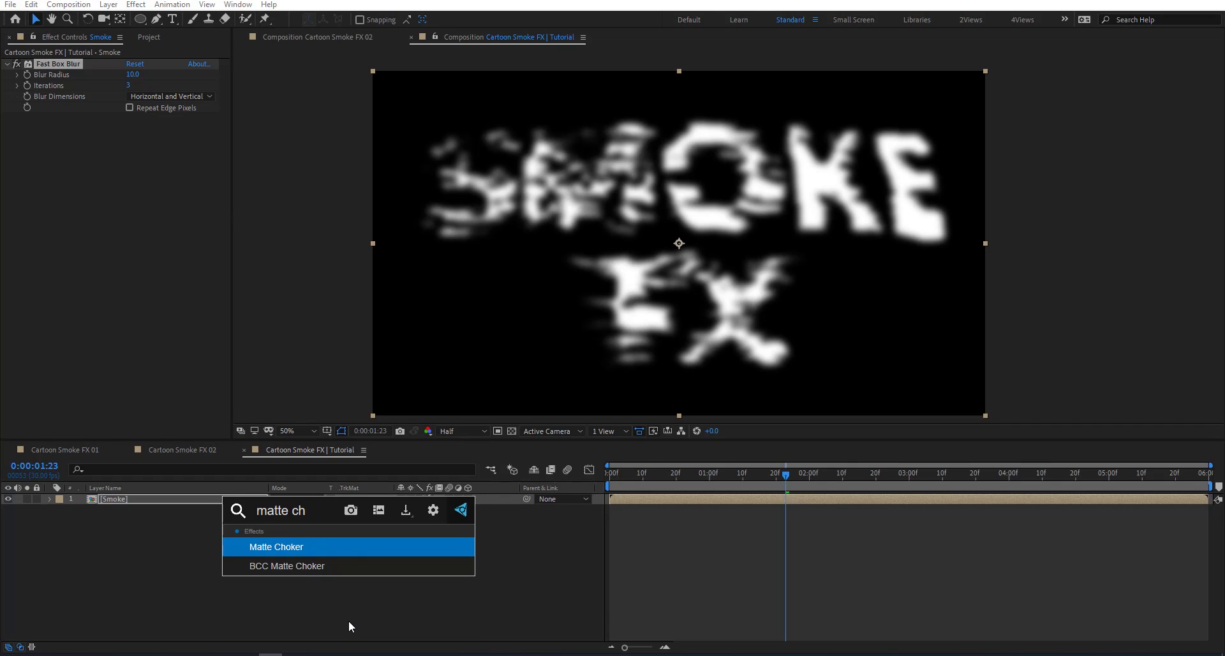
{"action": "key", "text": "Return"}
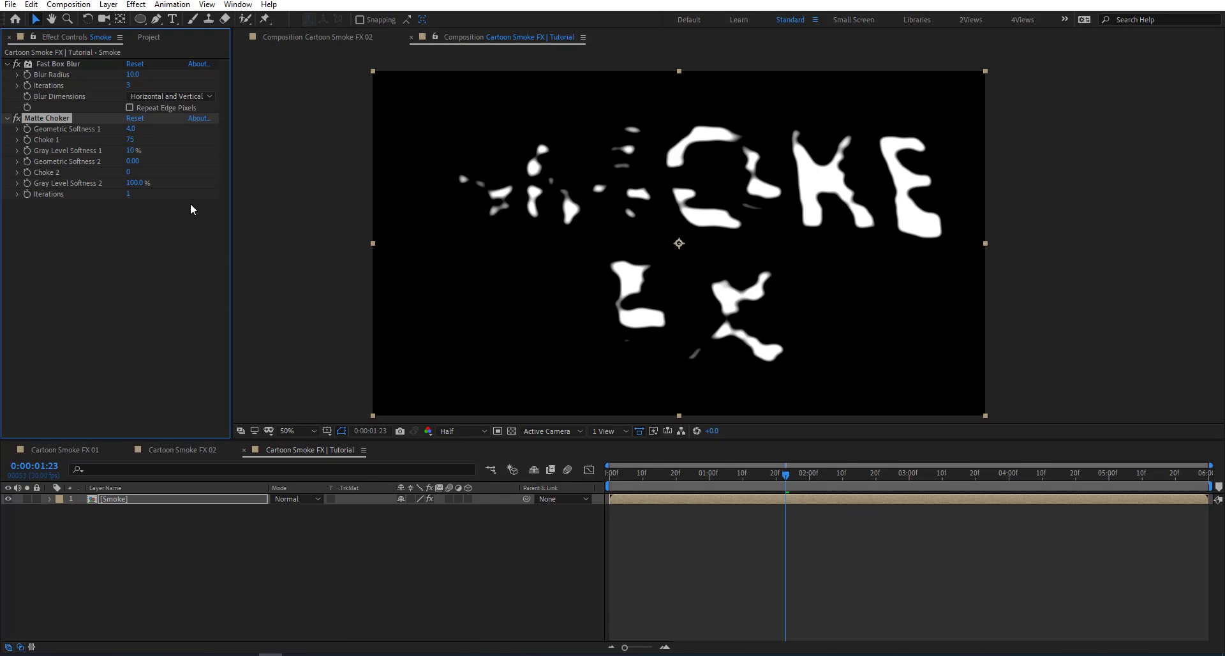
{"action": "left_click", "coordinate": [131, 129]}
{"action": "type", "text": "0"}
{"action": "key", "text": "Return"}
{"action": "left_click", "coordinate": [130, 151]}
{"action": "type", "text": "5"}
{"action": "key", "text": "Return"}
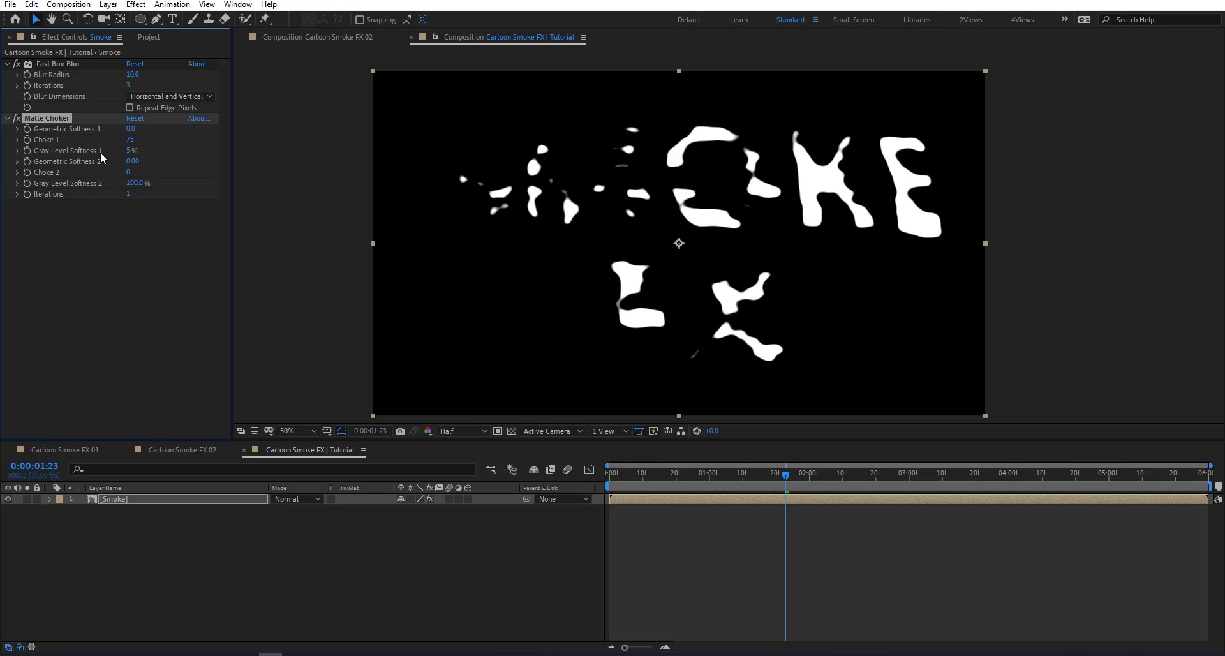
{"action": "mouse_move", "coordinate": [132, 146]}
{"action": "left_mouse_down"}
{"action": "mouse_move", "coordinate": [102, 144]}
{"action": "mouse_move", "coordinate": [167, 144]}
{"action": "mouse_move", "coordinate": [120, 147]}
{"action": "left_mouse_up"}
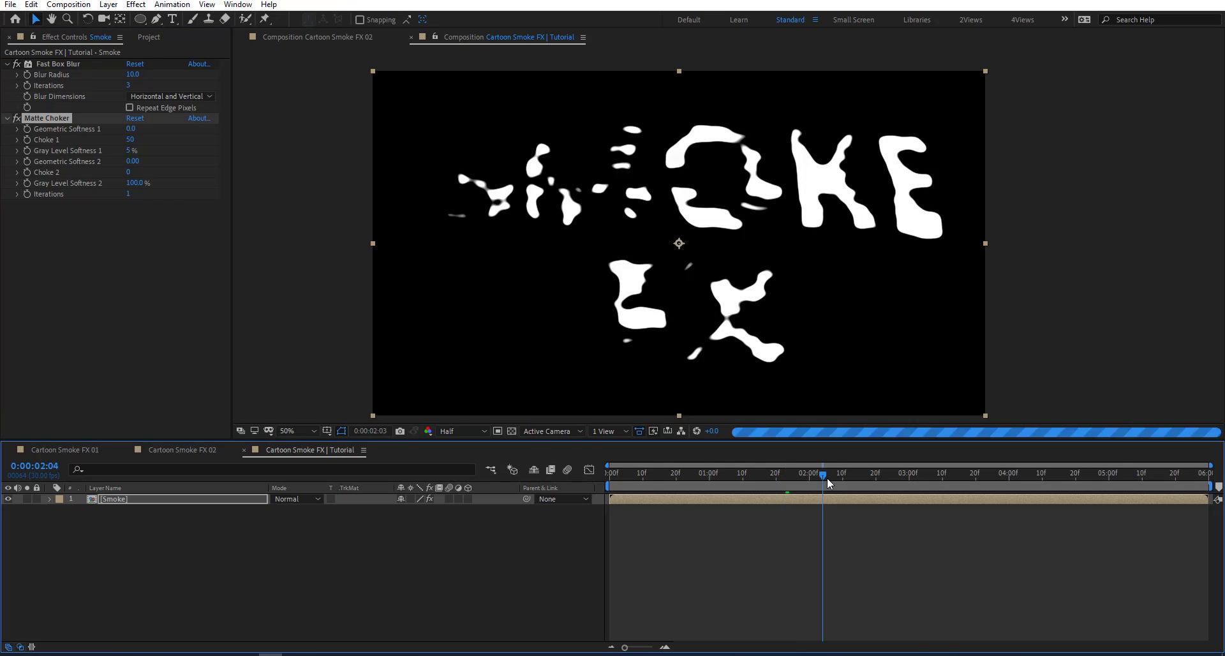
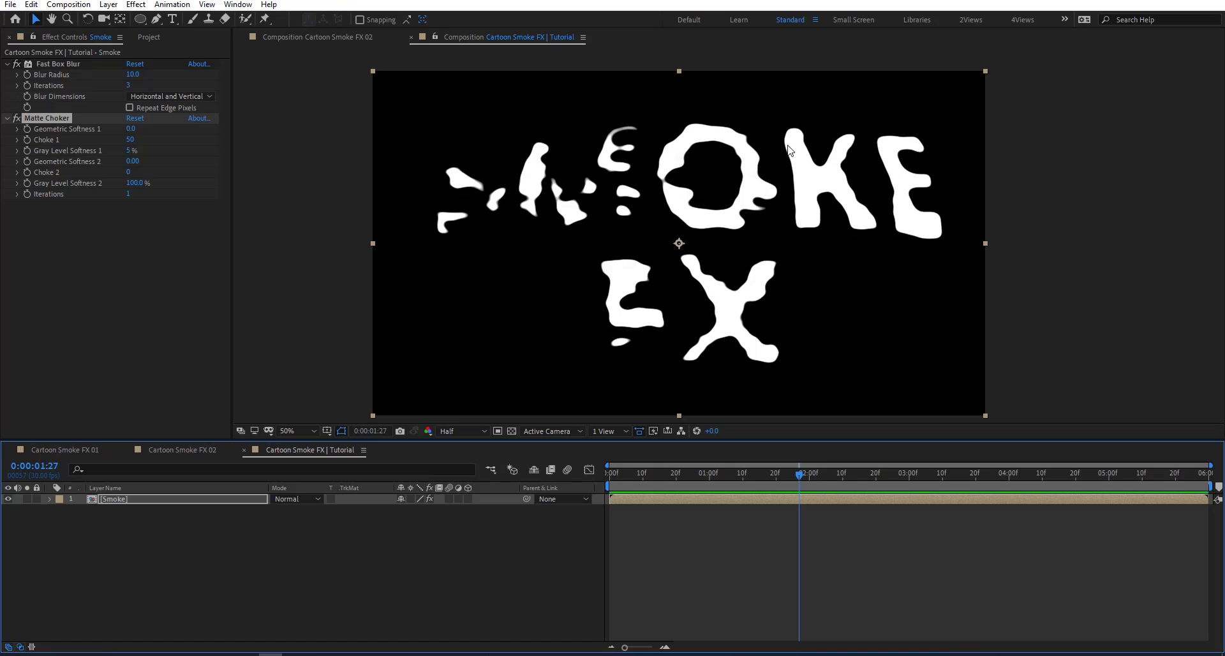
{"action": "left_click_drag", "start_coordinate": [809, 473], "coordinate": [860, 501]}
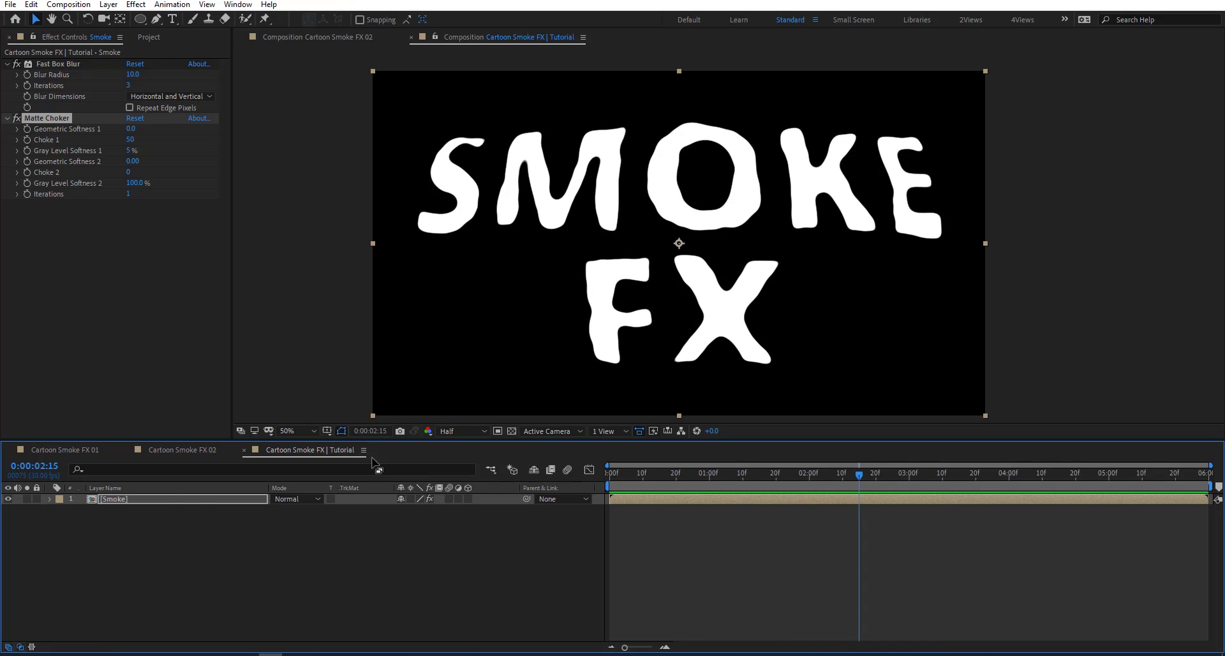
Duplicate the Smoke layer twice to make three stacked copies
{"action": "left_click", "coordinate": [183, 499]}
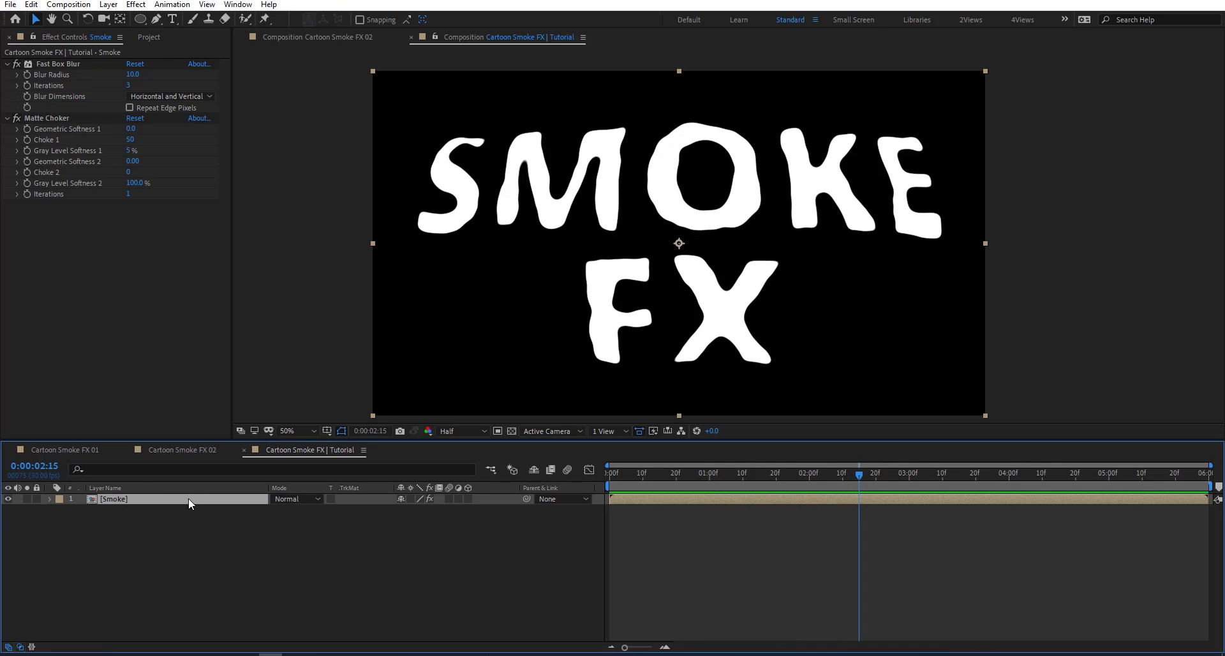
{"action": "key", "text": "ctrl+d"}
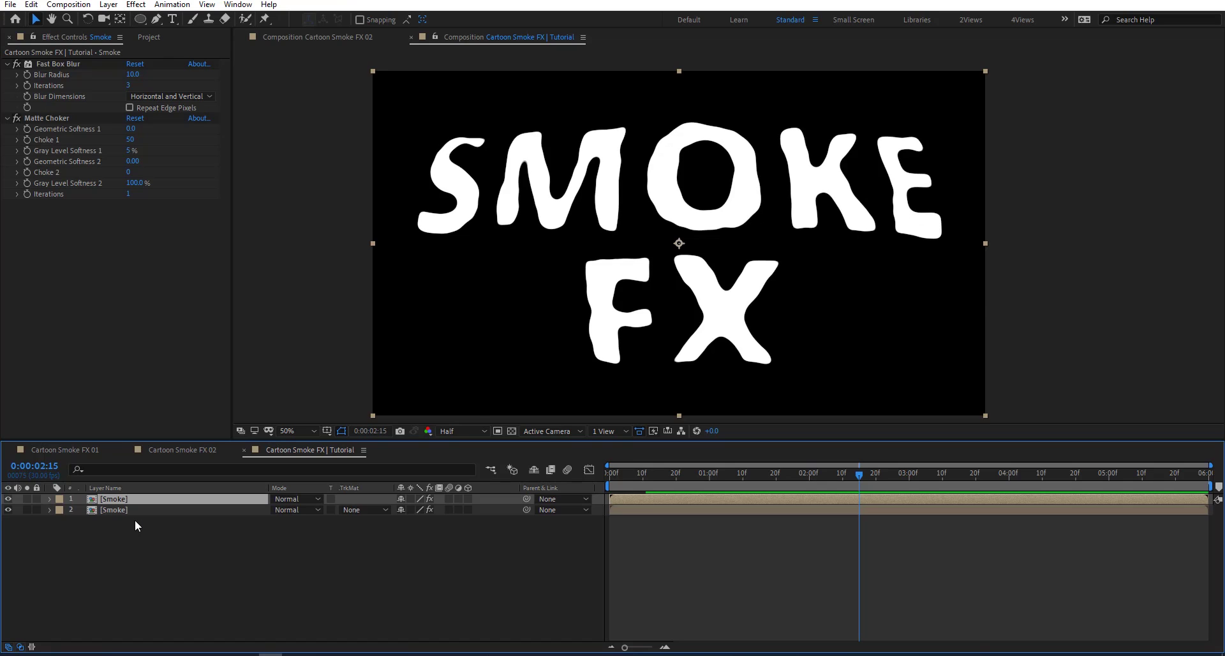
{"action": "key", "text": "ctrl+d"}
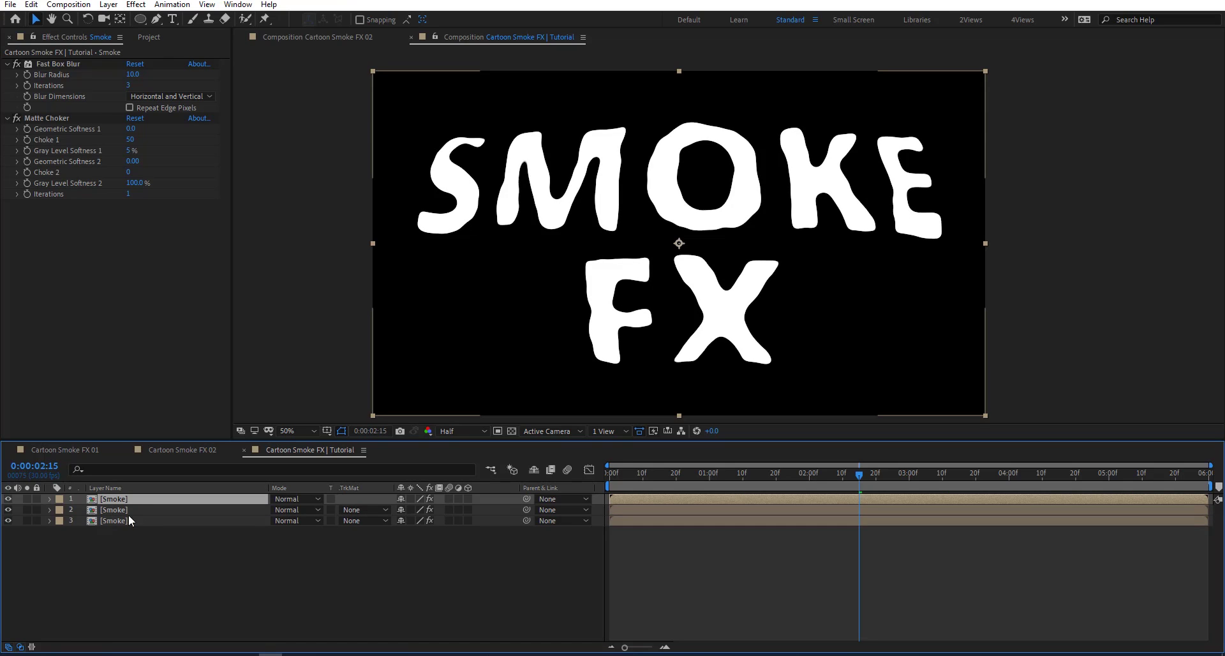
Apply a Fill effect to the topmost Smoke layer and set its color to white
{"action": "key", "text": "ctrl+space"}
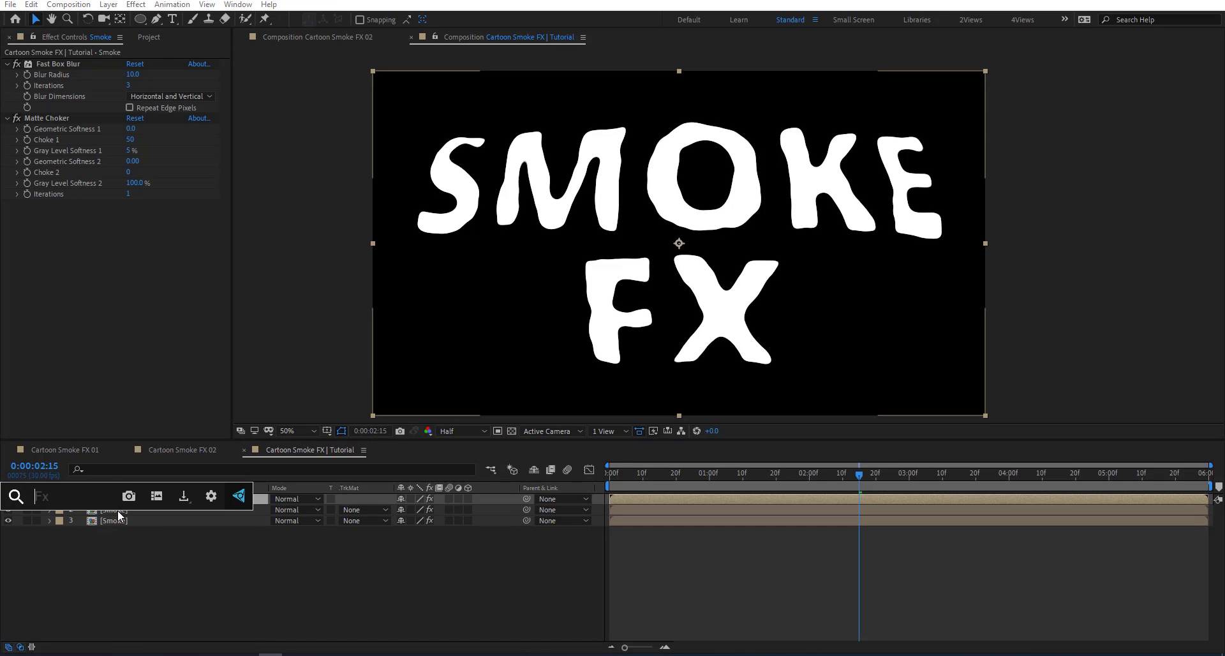
{"action": "type", "text": "fill"}
{"action": "key", "text": "Return"}
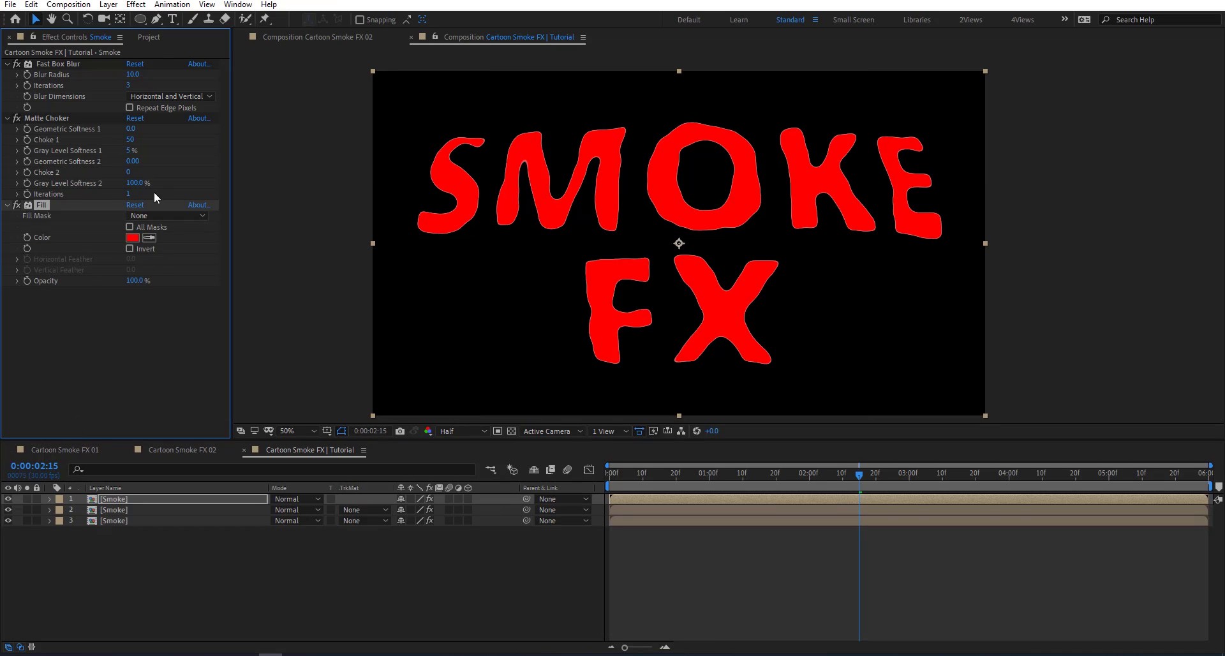
{"action": "left_click", "coordinate": [132, 238]}
{"action": "left_click_drag", "start_coordinate": [383, 383], "coordinate": [223, 257]}
{"action": "key", "text": "Return"}
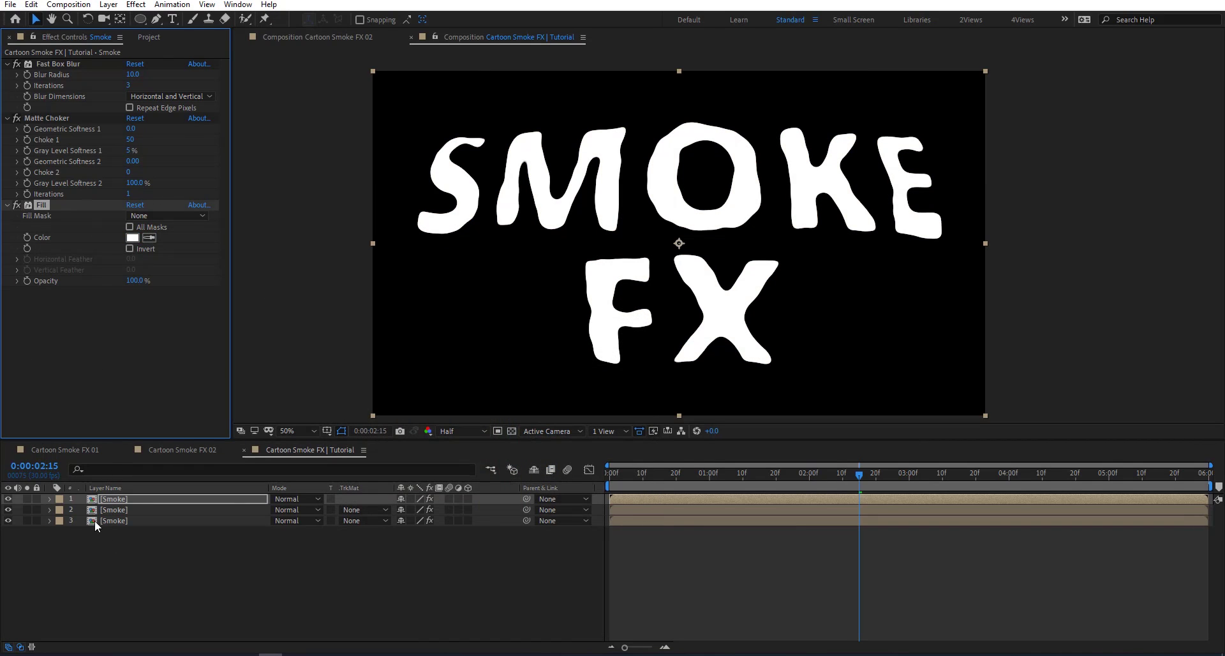
Copy the white Fill effect onto the middle and lowest Smoke layers
{"action": "left_click", "coordinate": [117, 510]}
{"action": "left_click", "coordinate": [115, 520]}
{"action": "key", "text": "ctrl+c"}
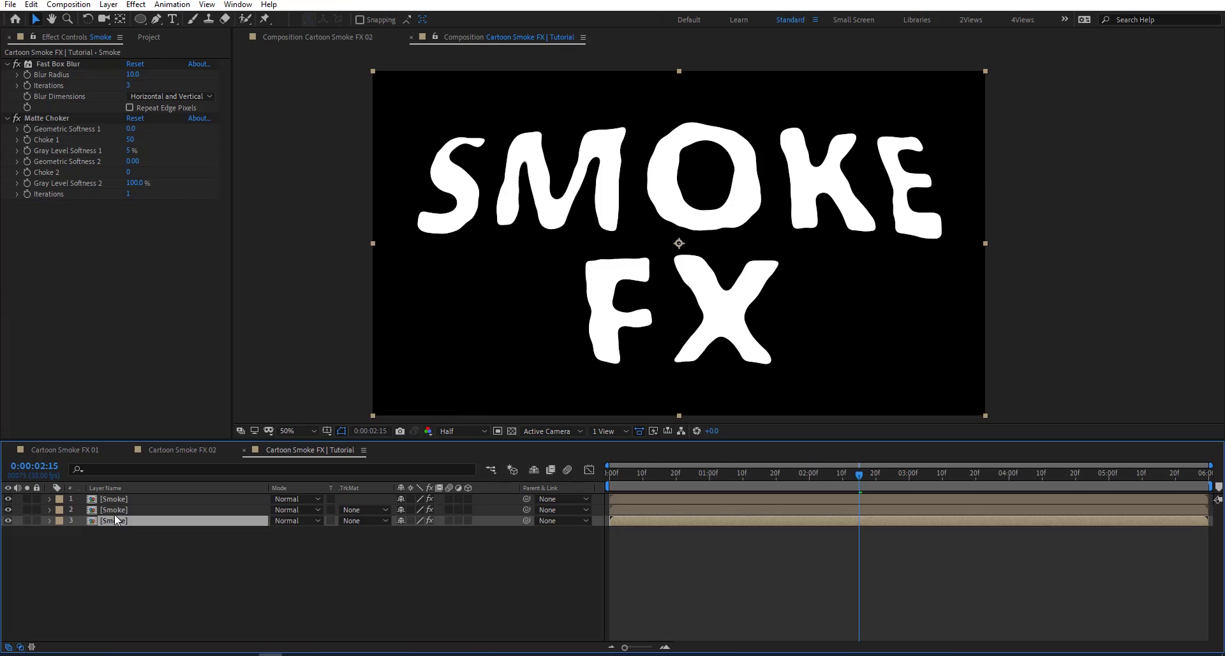
{"action": "left_click", "coordinate": [113, 515]}
{"action": "key", "text": "ctrl+v"}
{"action": "left_click", "coordinate": [135, 238]}
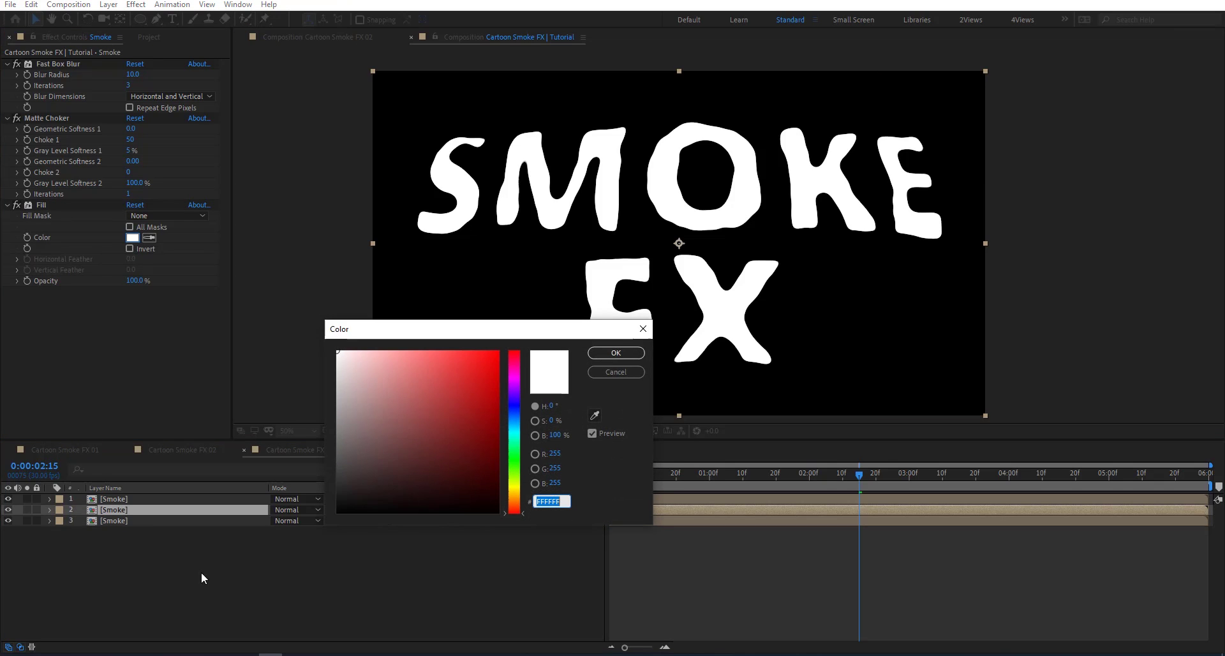
{"action": "key", "text": "Return"}
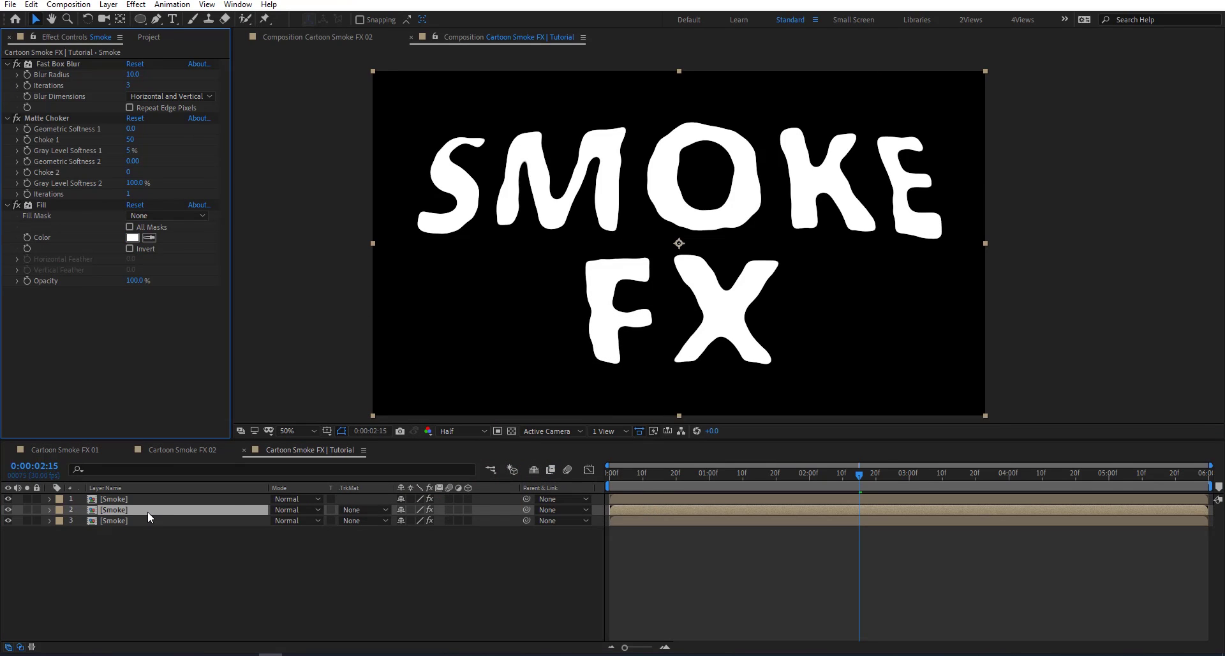
Set the scale of the middle Smoke layer to 98%
{"action": "key", "text": "s"}
{"action": "left_click", "coordinate": [438, 520]}
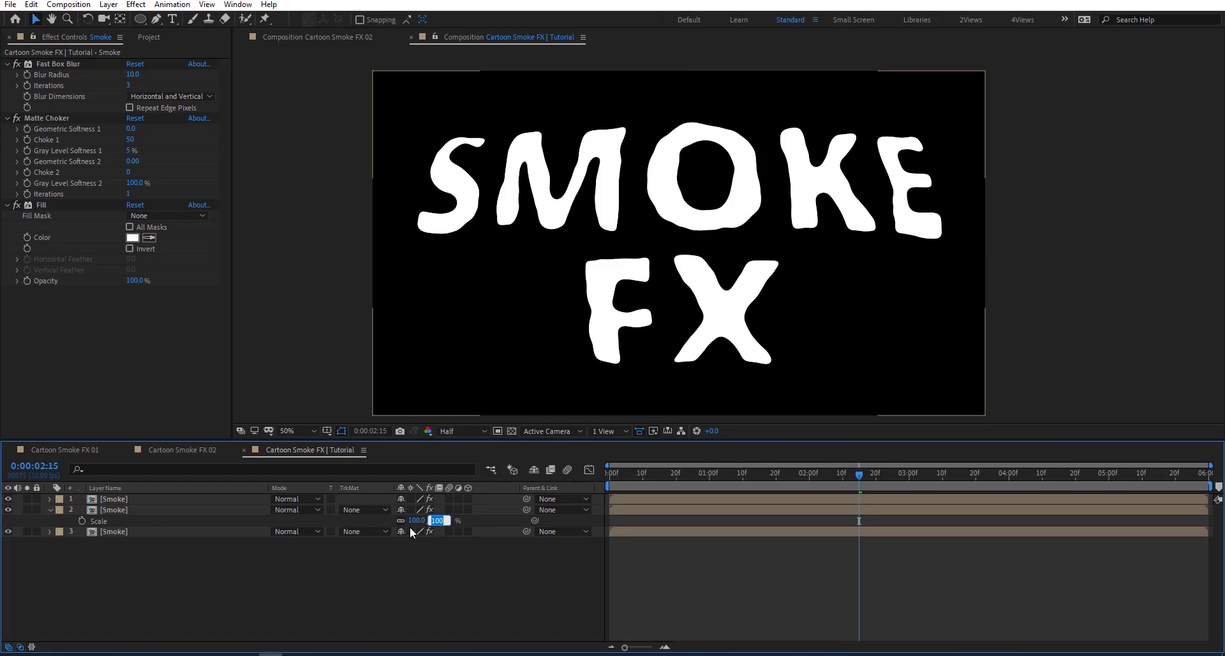
{"action": "type", "text": "68"}
{"action": "key", "text": "Return"}
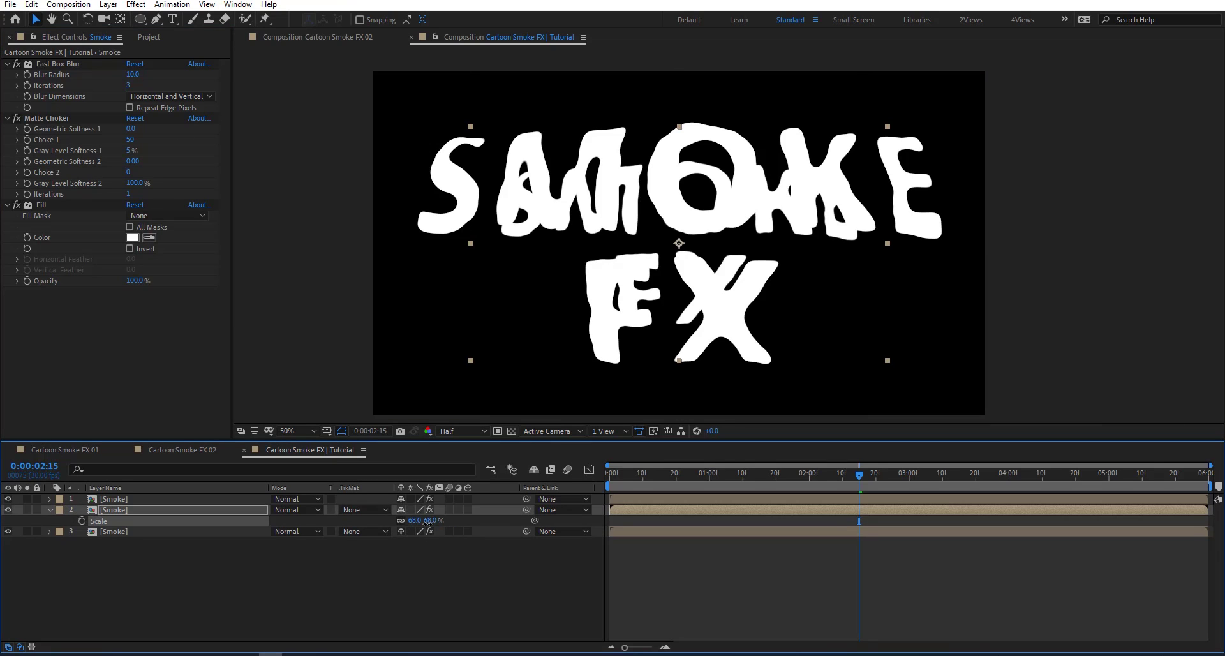
{"action": "left_click", "coordinate": [427, 521]}
{"action": "type", "text": "98"}
{"action": "key", "text": "Return"}
Set the scale of the lowest Smoke layer to 96%
{"action": "left_click", "coordinate": [176, 534]}
{"action": "key", "text": "s"}
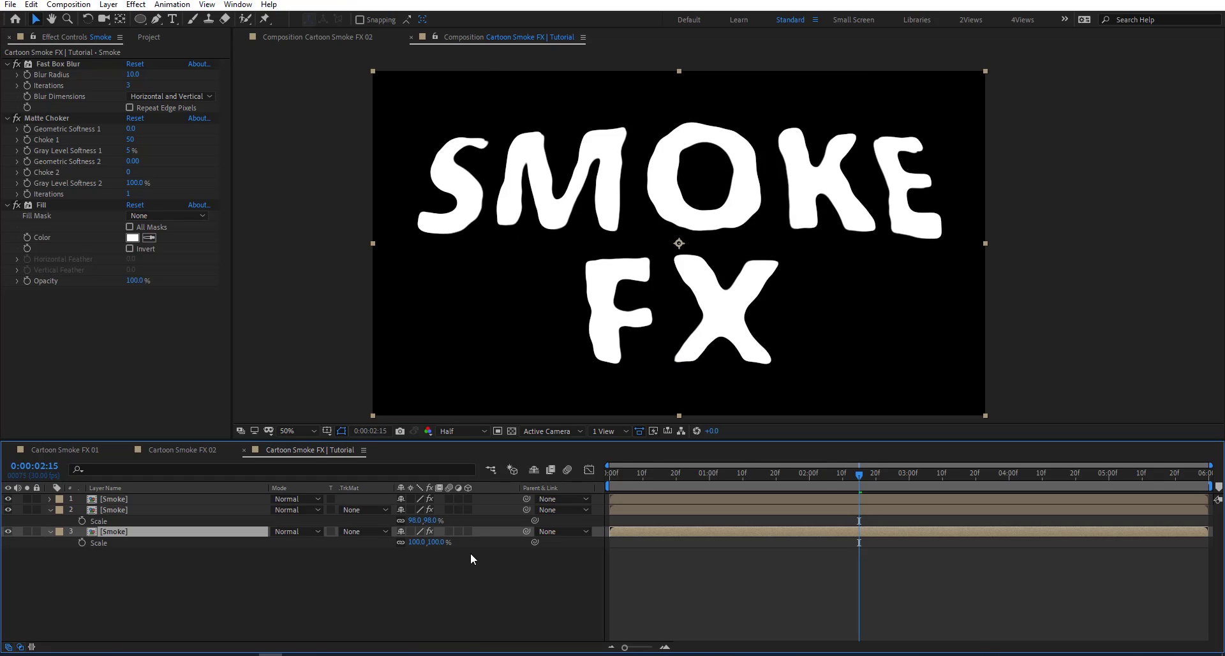
{"action": "left_click", "coordinate": [437, 543]}
{"action": "type", "text": "96"}
{"action": "key", "text": "Return"}
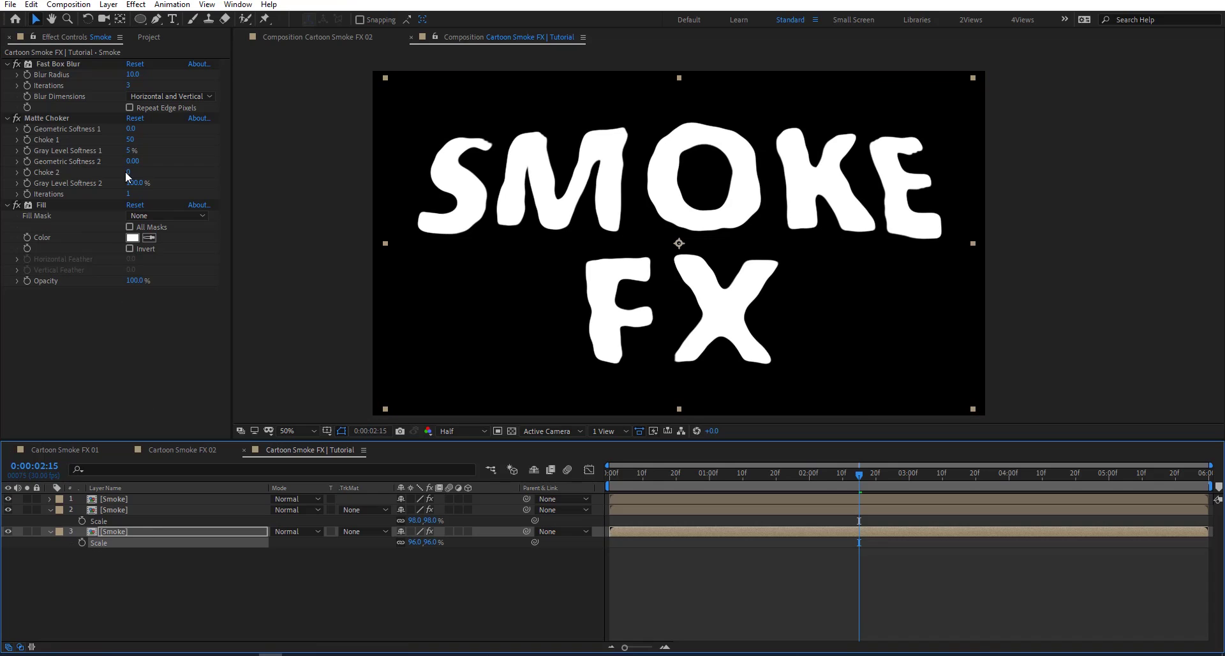
Set the Fill color of the lowest Smoke layer to the mid gray 818181
{"action": "left_click", "coordinate": [132, 237]}
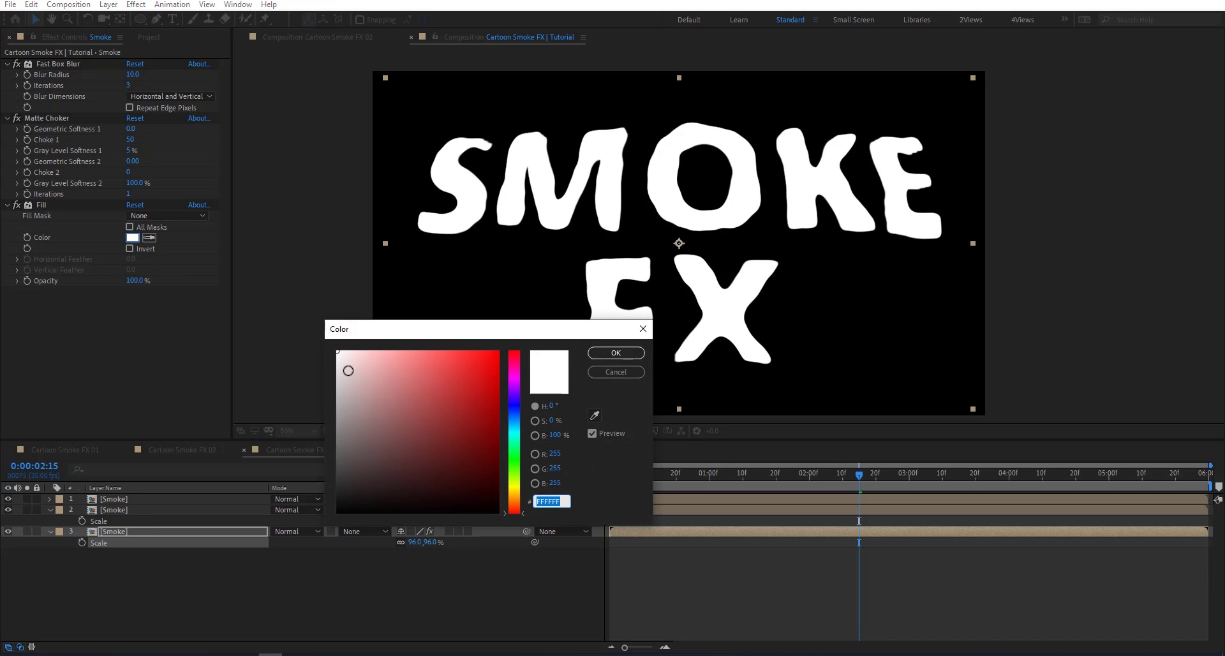
{"action": "left_click", "coordinate": [338, 416]}
{"action": "left_click_drag", "start_coordinate": [265, 417], "coordinate": [250, 431]}
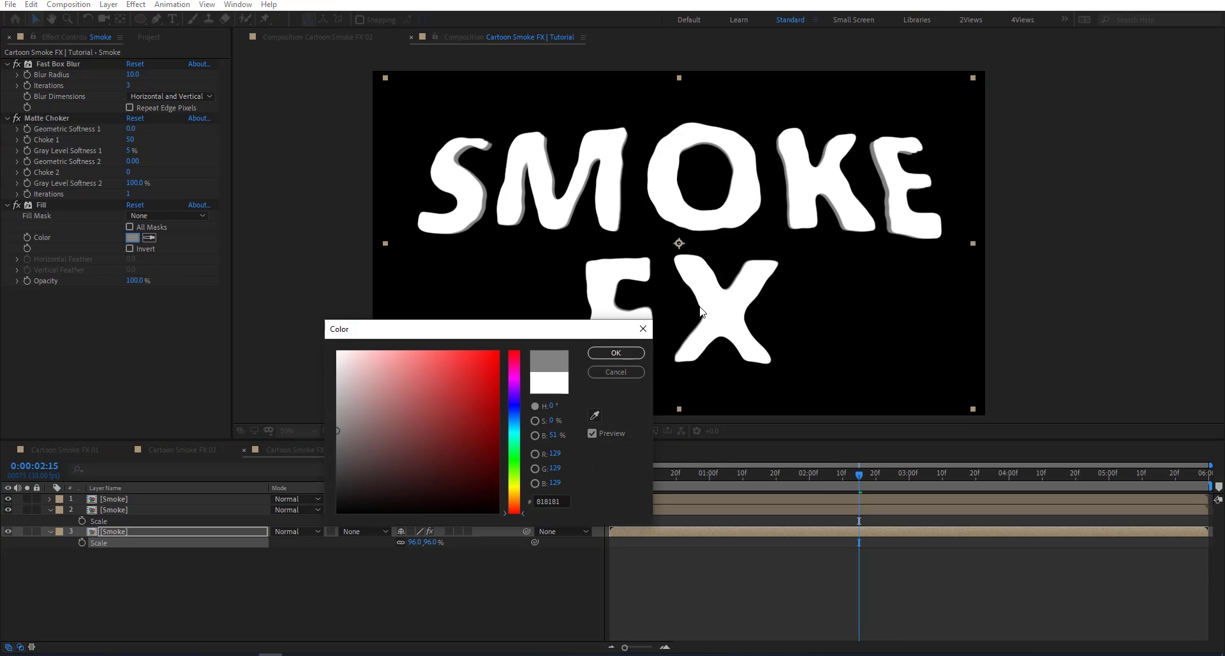
{"action": "left_click", "coordinate": [615, 353]}
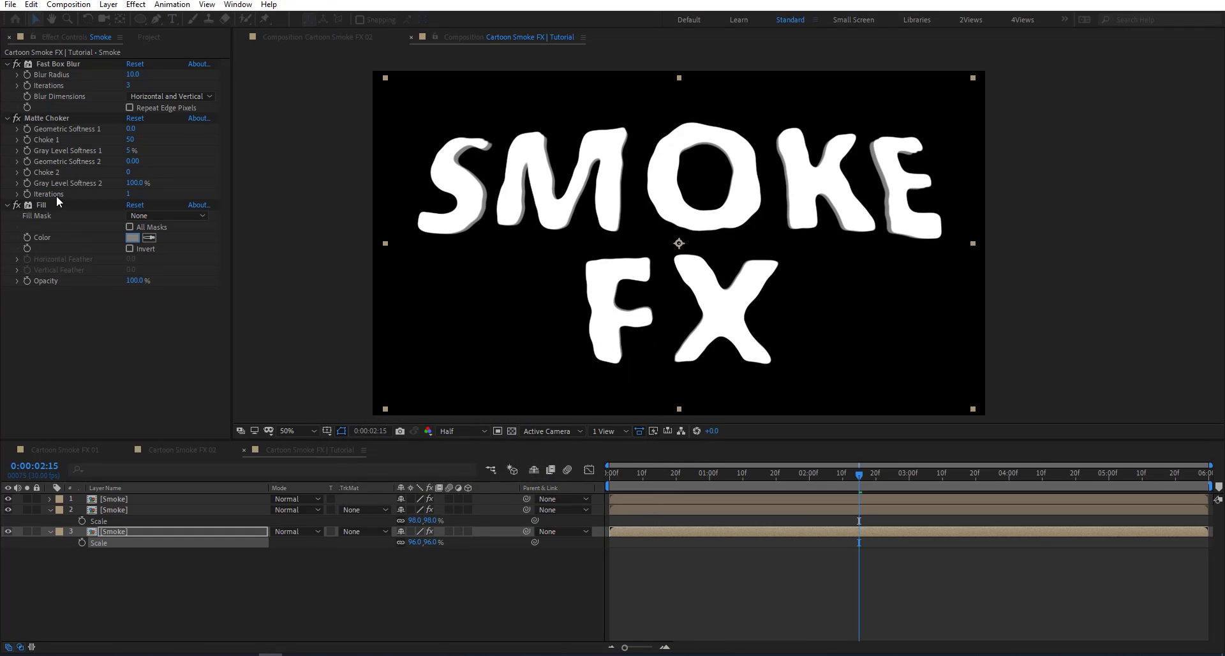
Copy the gray Fill effect from the lowest Smoke layer and paste it over the Fill on the middle Smoke layer
{"action": "left_click", "coordinate": [40, 207]}
{"action": "left_click", "coordinate": [130, 511]}
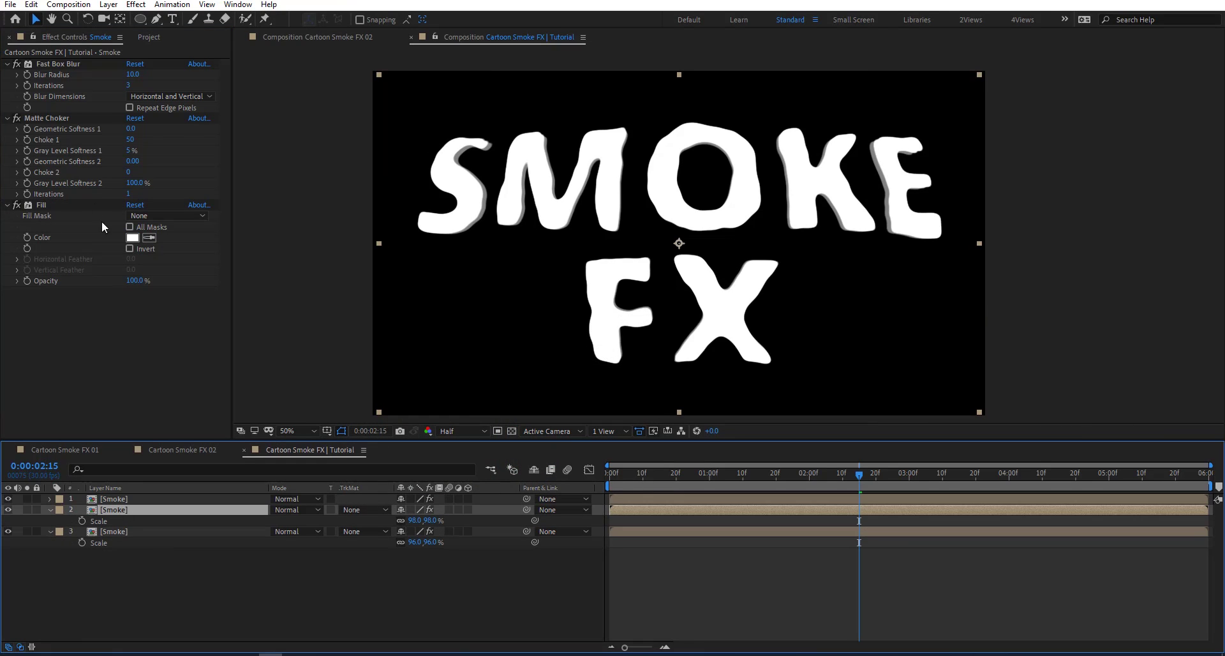
{"action": "left_click", "coordinate": [41, 204]}
{"action": "key", "text": "ctrl+v"}
Preview the layered smoke animation and examine the shading on the frame at 0:00:02:00
{"action": "key", "text": "space"}
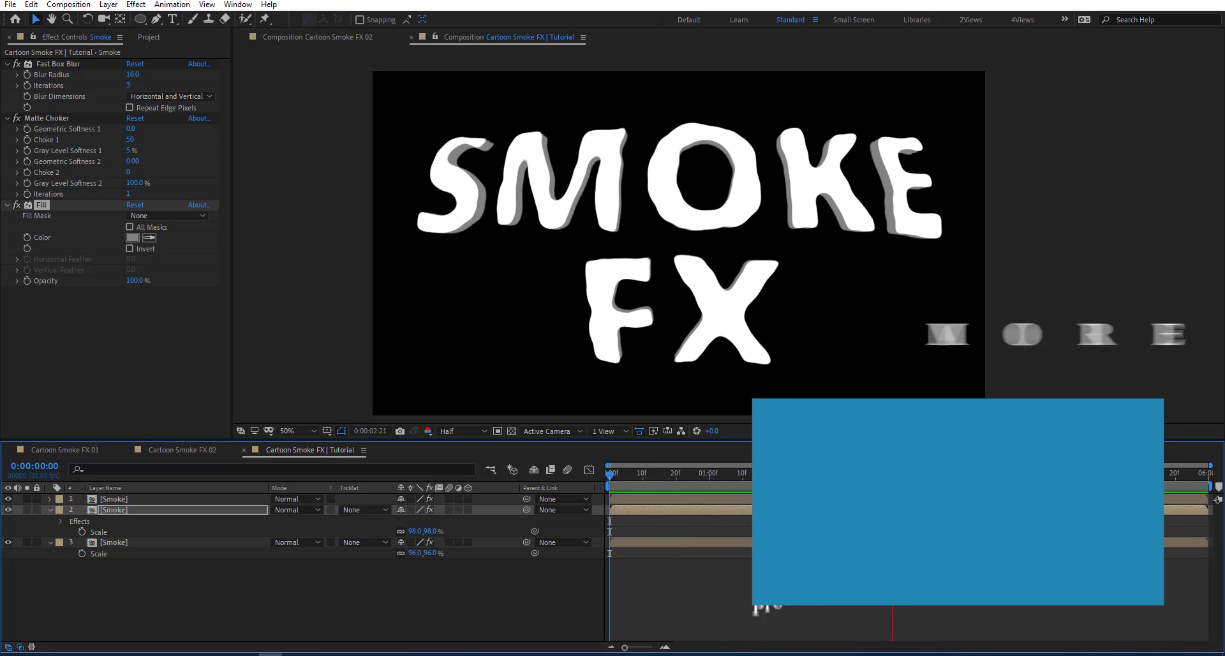
{"action": "left_click", "coordinate": [822, 475]}
{"action": "mouse_move", "coordinate": [823, 478]}
{"action": "left_mouse_down"}
{"action": "mouse_move", "coordinate": [777, 474]}
{"action": "mouse_move", "coordinate": [809, 475]}
{"action": "left_mouse_up"}
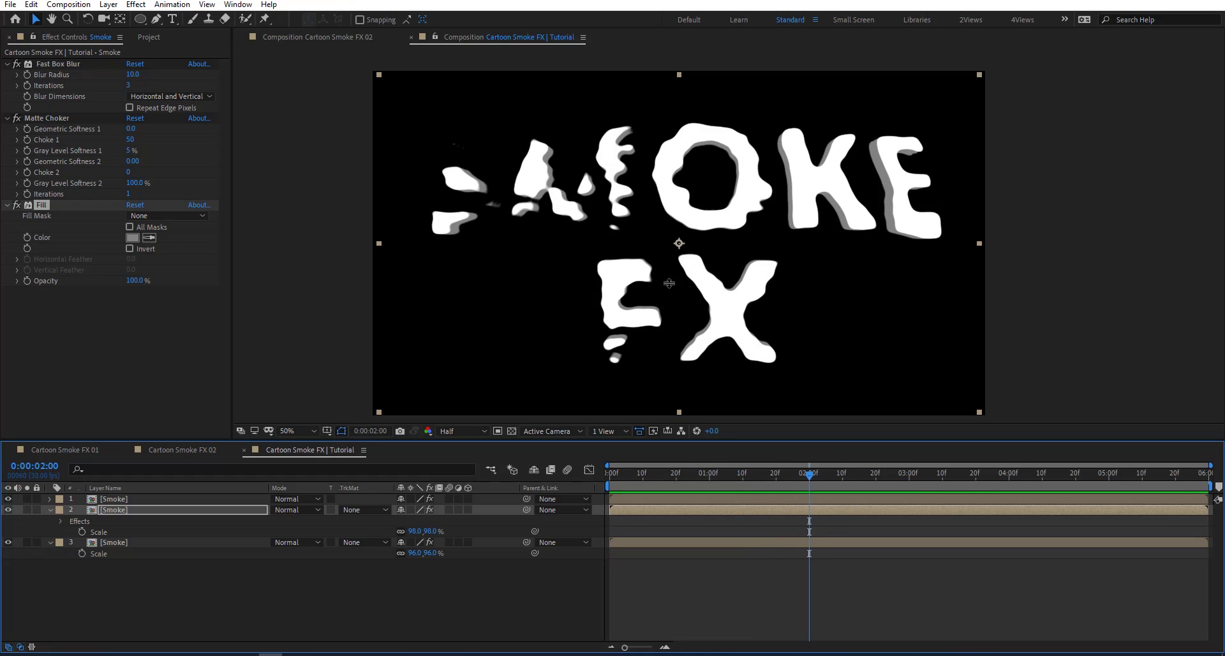
{"action": "scroll", "coordinate": [703, 189], "scroll_direction": "up", "scroll_amount": 2}
{"action": "scroll", "coordinate": [868, 147], "scroll_direction": "down", "scroll_amount": 4}
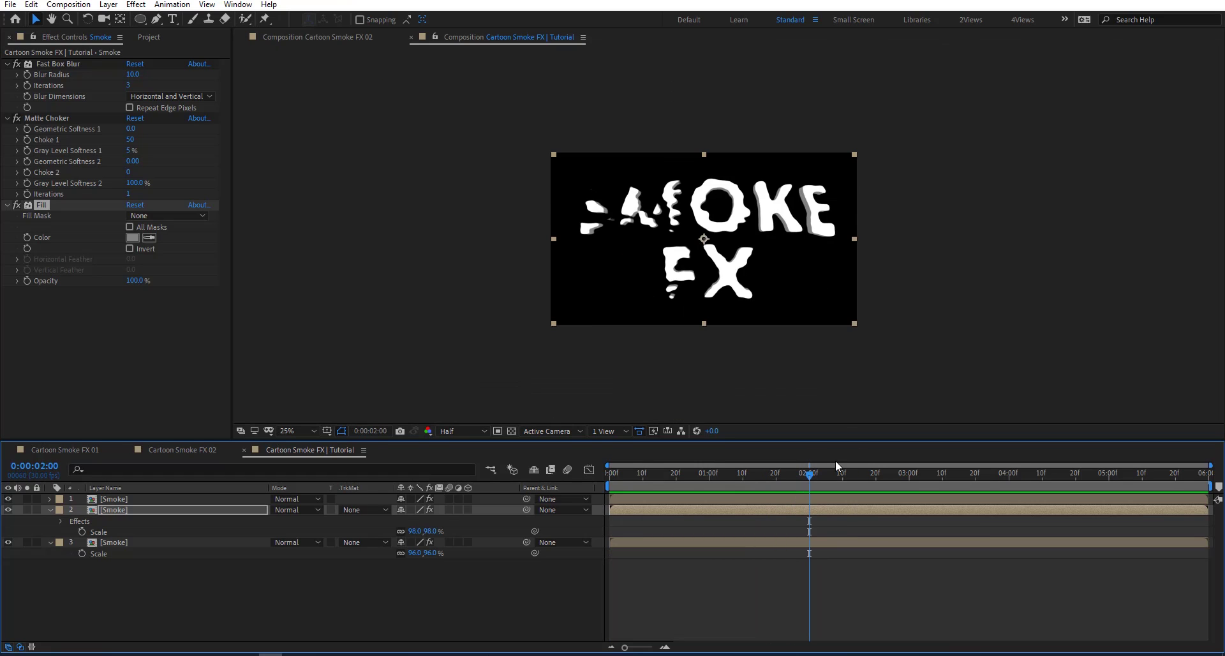
{"action": "scroll", "coordinate": [700, 219], "scroll_direction": "up", "scroll_amount": 2}
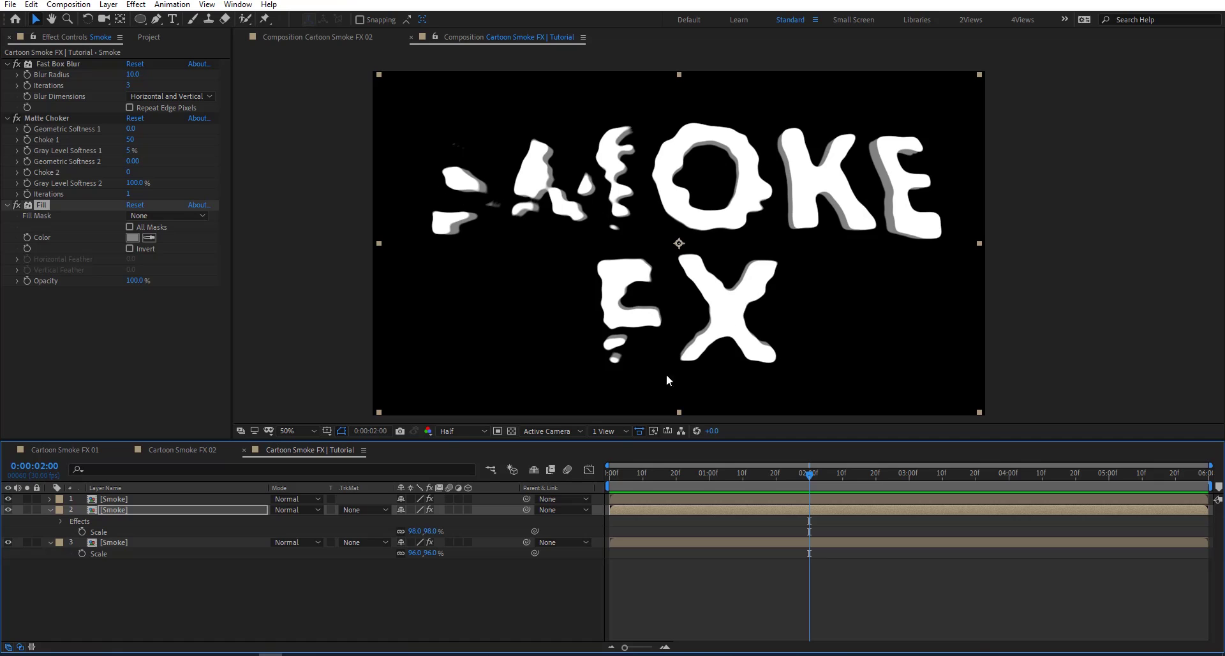
Inside the Smoke precomp, duplicate the Disp_Echo layer and turn off Matte Choker on the upper copy
{"action": "left_click", "coordinate": [166, 497]}
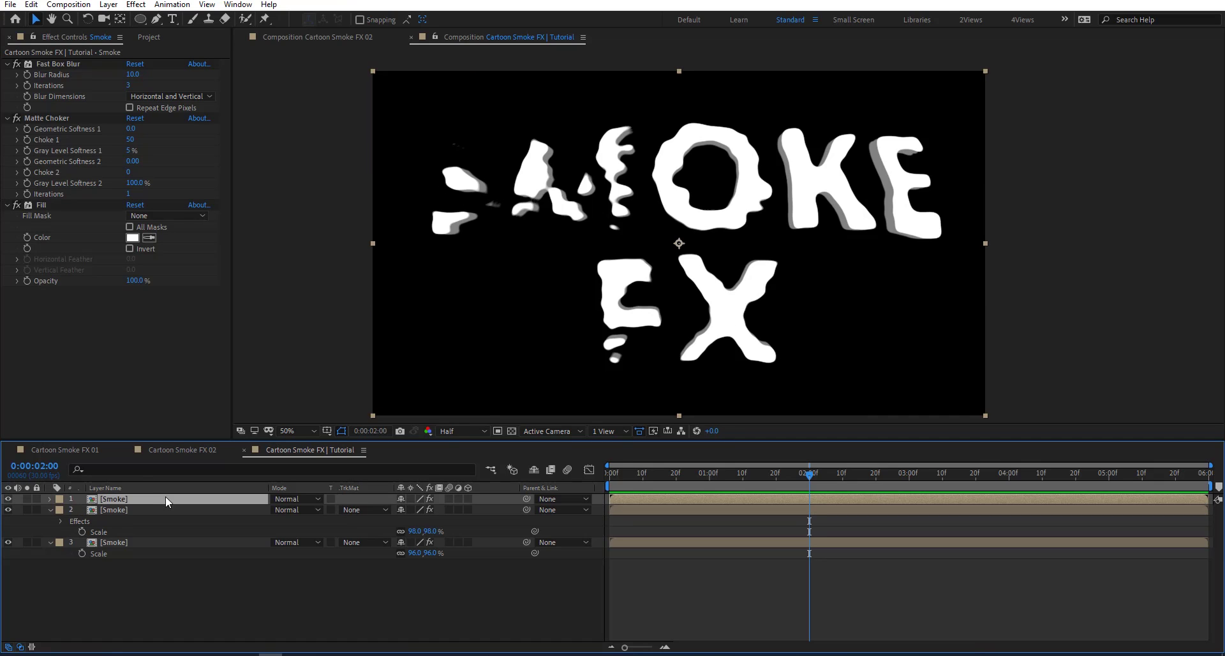
{"action": "double_click", "coordinate": [148, 498]}
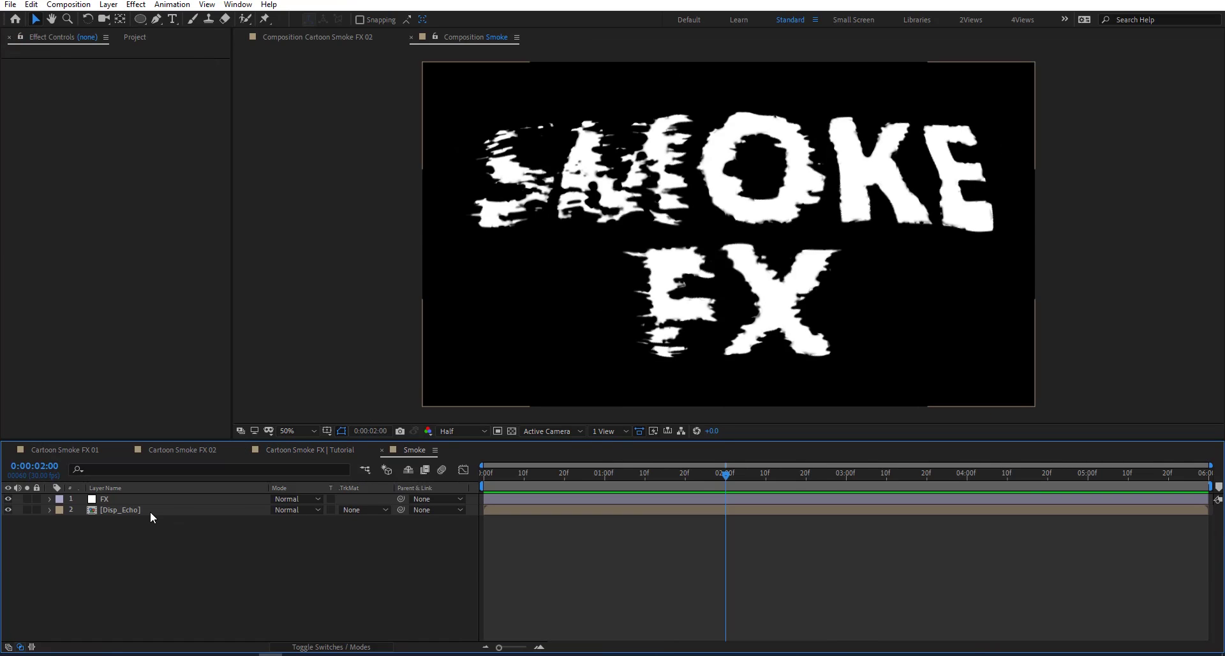
{"action": "left_click", "coordinate": [103, 510]}
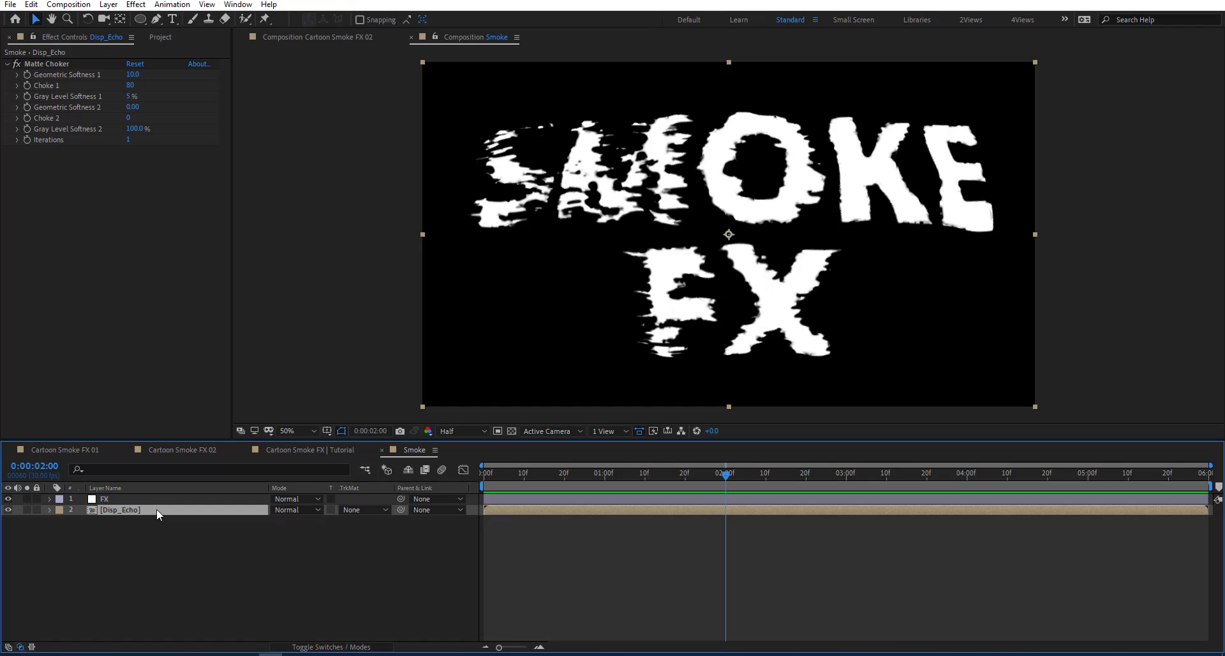
{"action": "key", "text": "ctrl+d"}
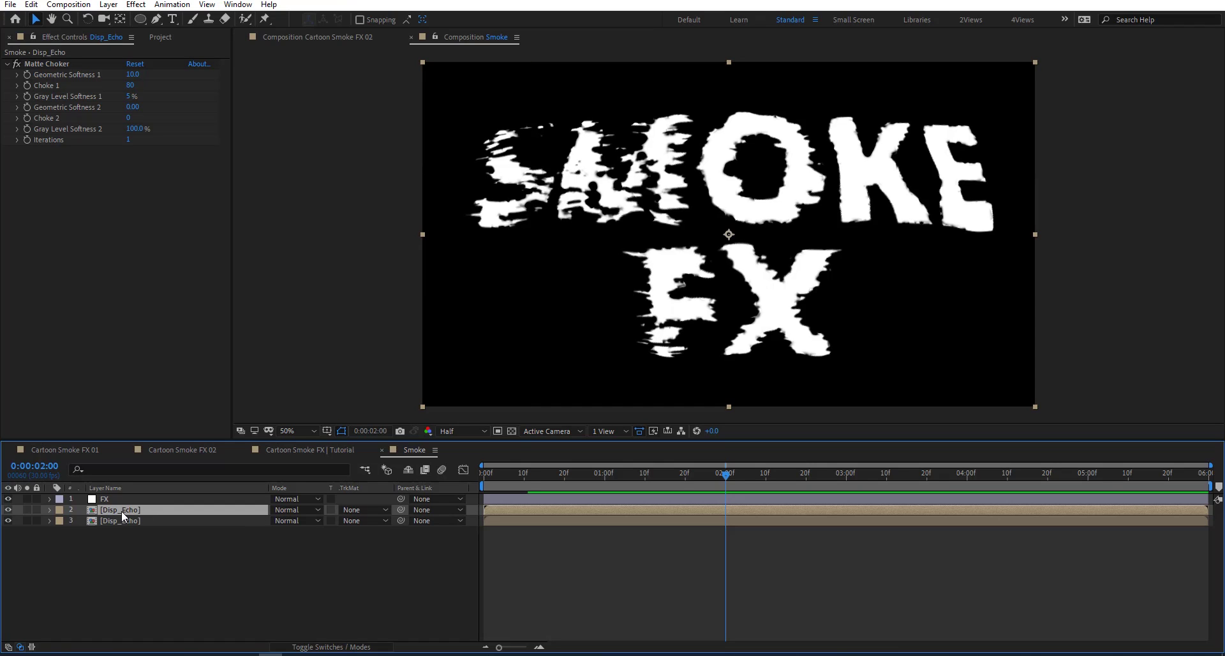
{"action": "left_click", "coordinate": [24, 60]}
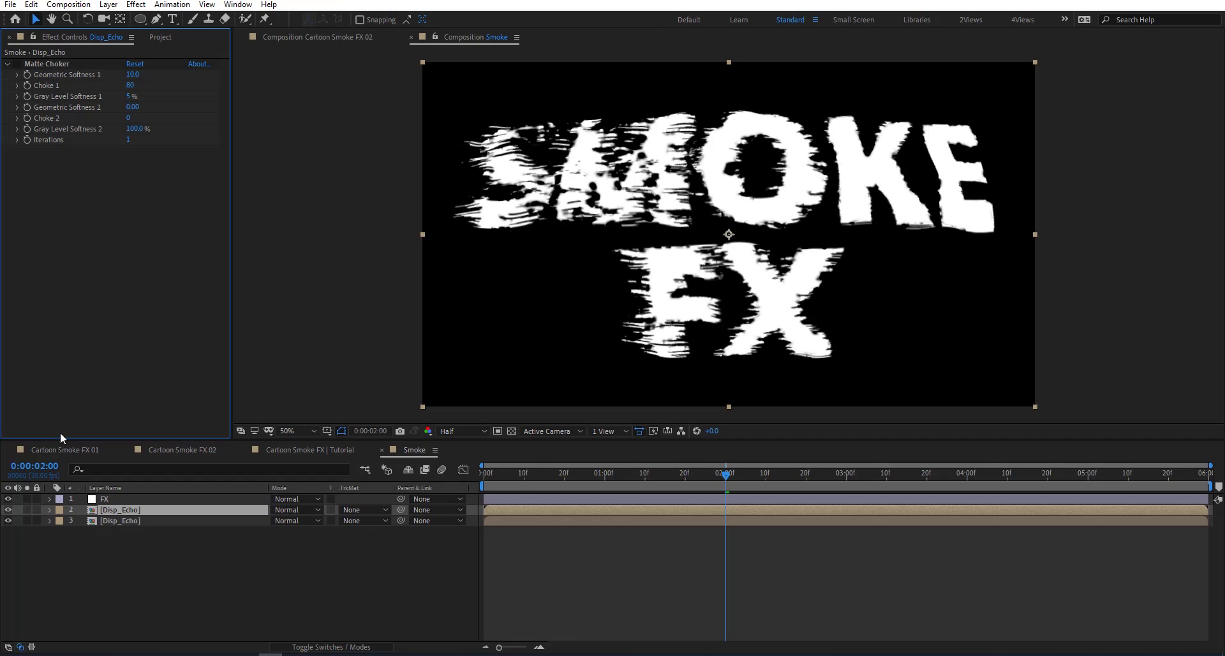
Add Roughen Edges to the upper Disp_Echo layer with the edge type Roughen Color
{"action": "key", "text": "ctrl+space"}
{"action": "type", "text": "roug"}
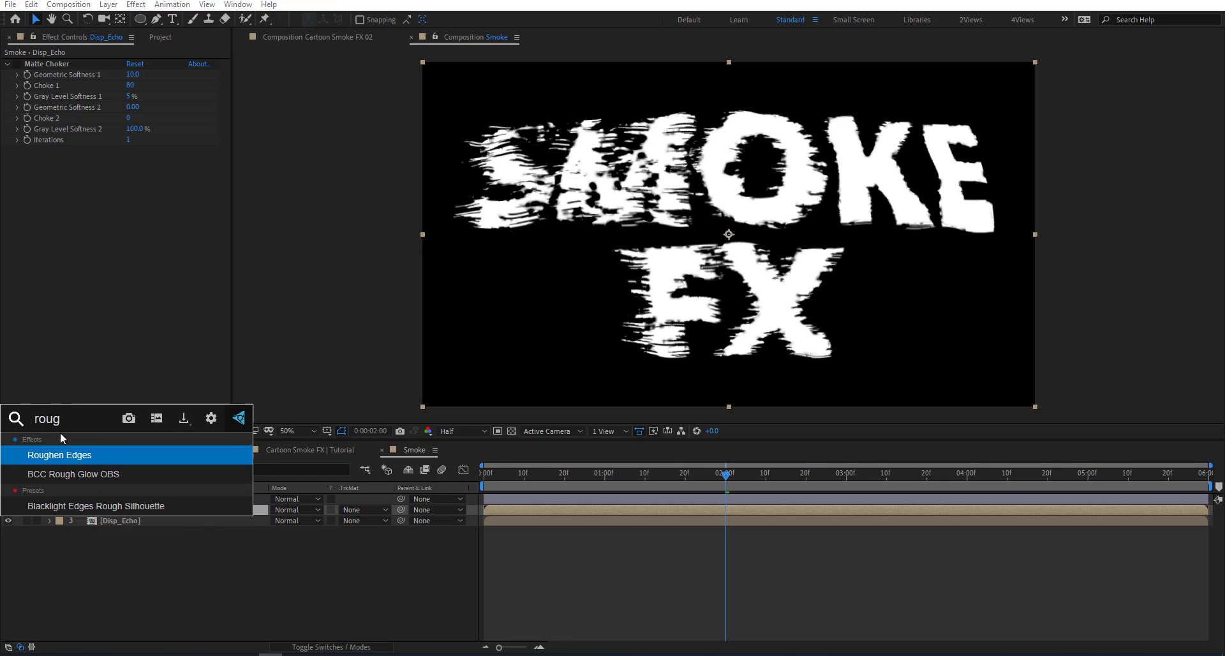
{"action": "key", "text": "Return"}
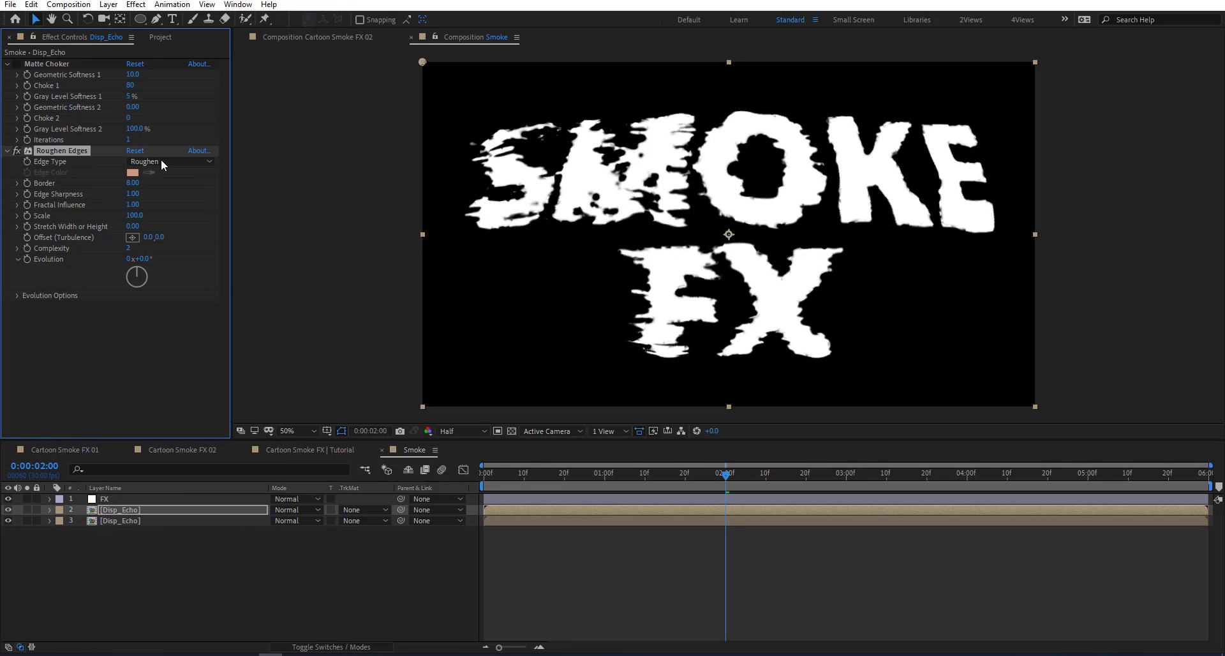
{"action": "left_click", "coordinate": [161, 162]}
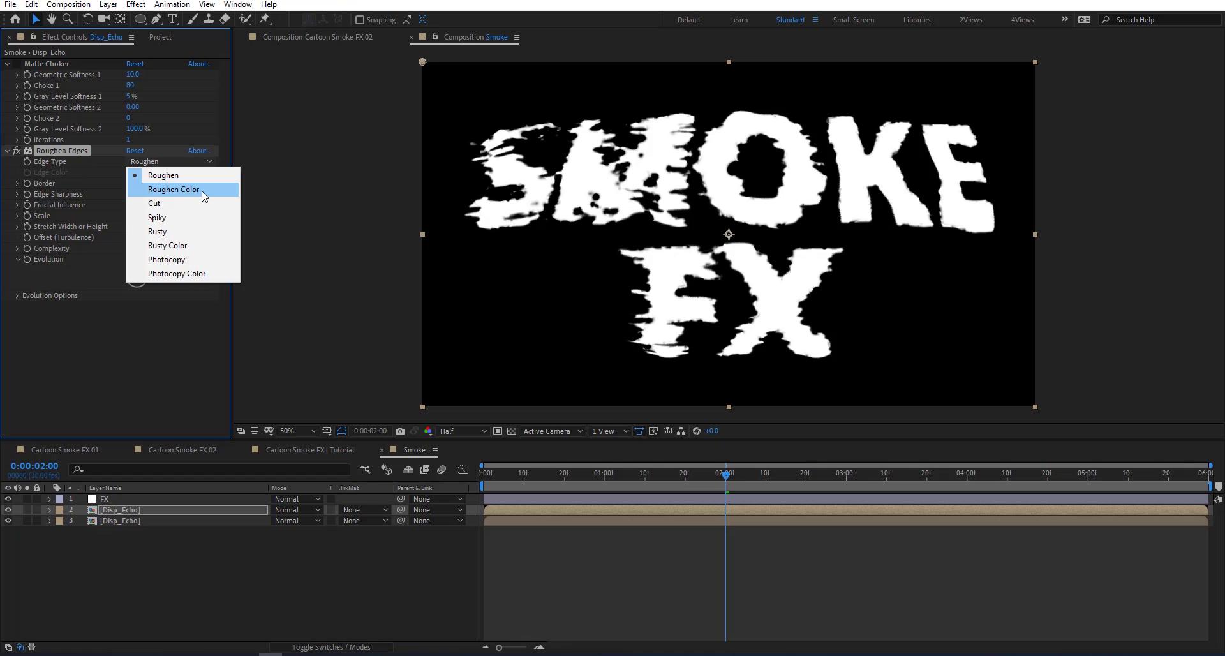
{"action": "left_click", "coordinate": [202, 190]}
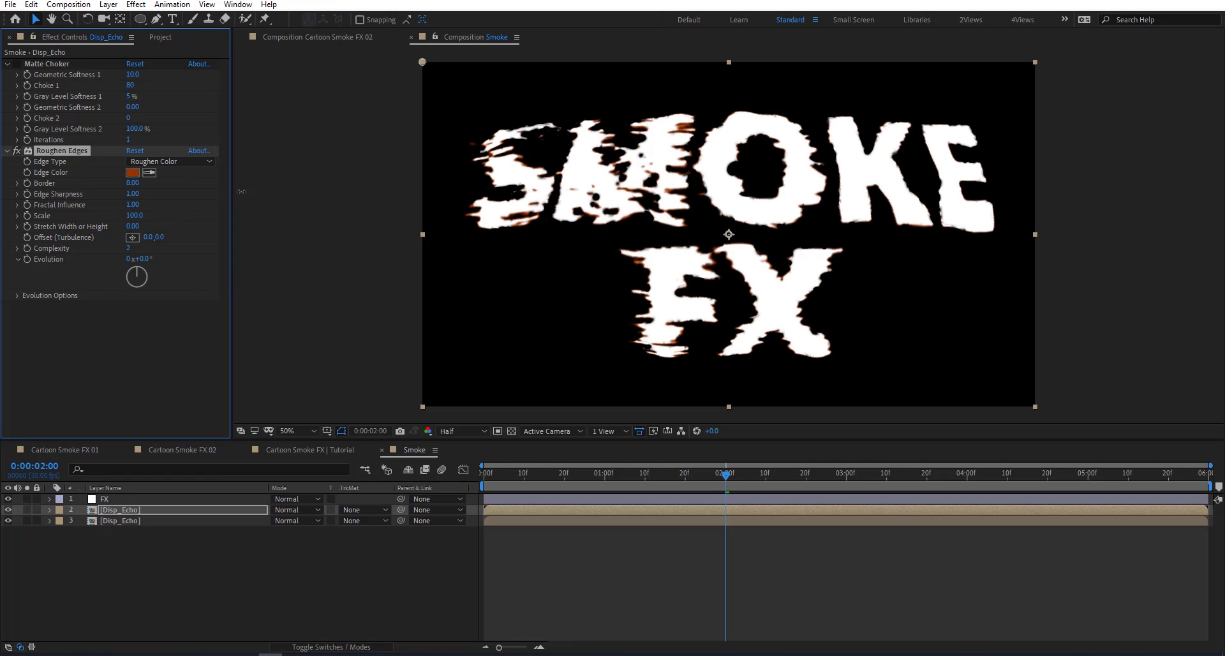
Set the Roughen Edges border to 62.10 and its edge color to the dark gray 515151
{"action": "left_click_drag", "start_coordinate": [241, 191], "coordinate": [534, 234]}
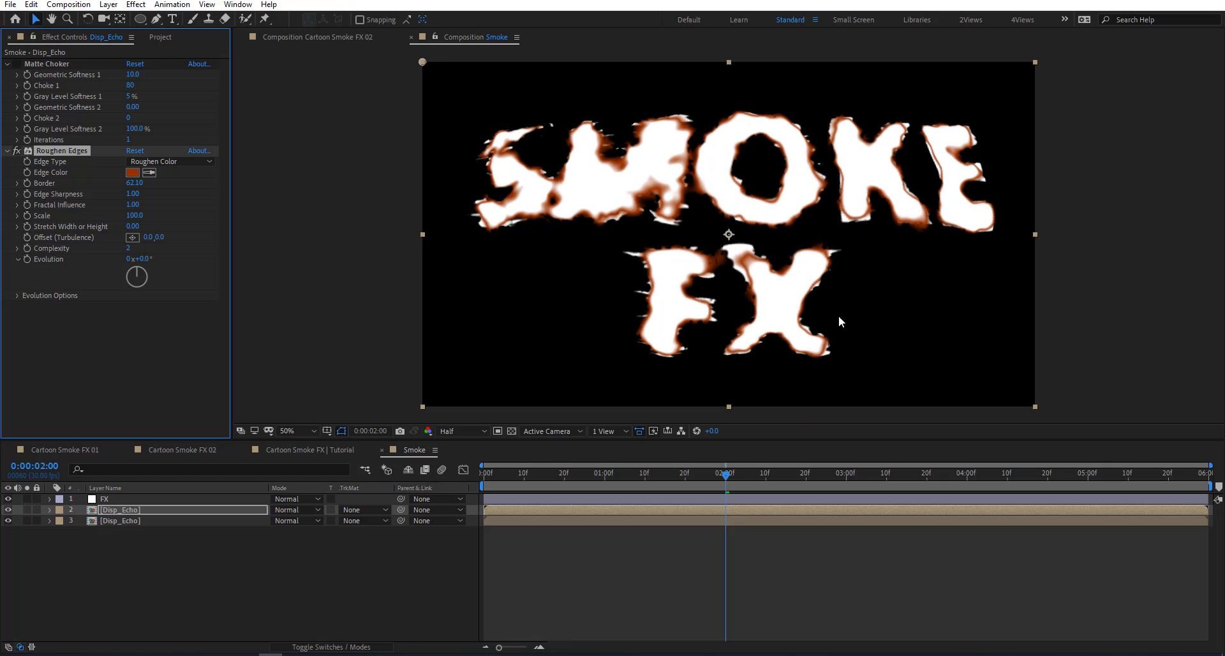
{"action": "left_click", "coordinate": [134, 171]}
{"action": "left_click_drag", "start_coordinate": [382, 460], "coordinate": [199, 461]}
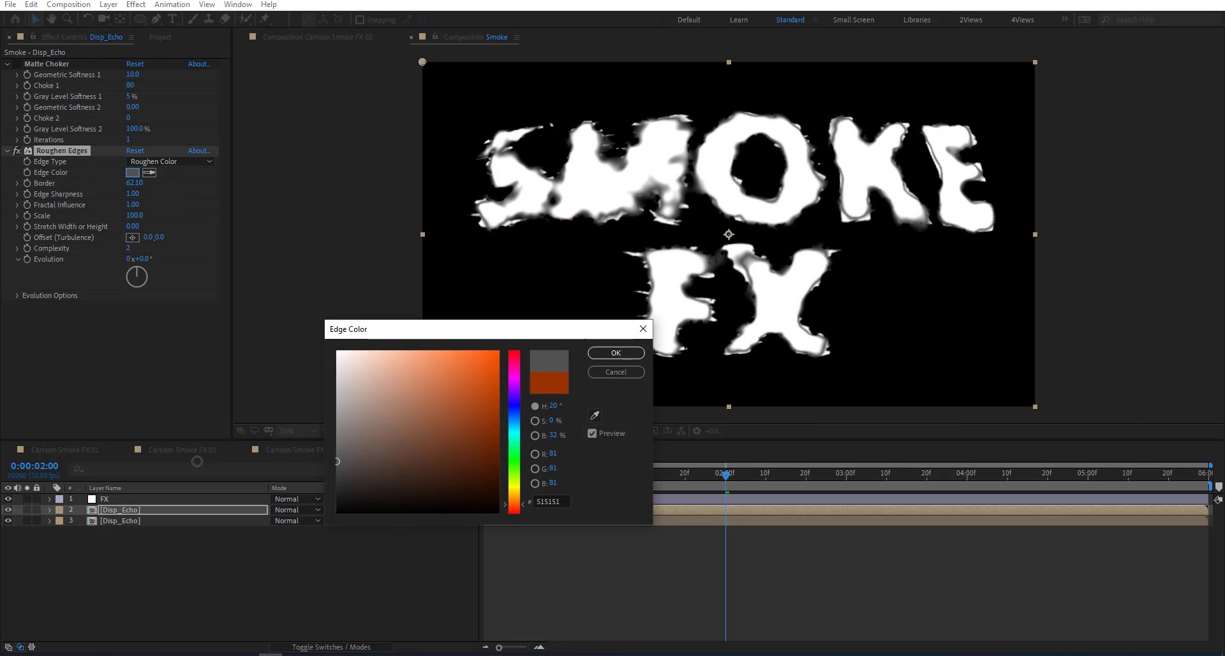
{"action": "left_click", "coordinate": [614, 355]}
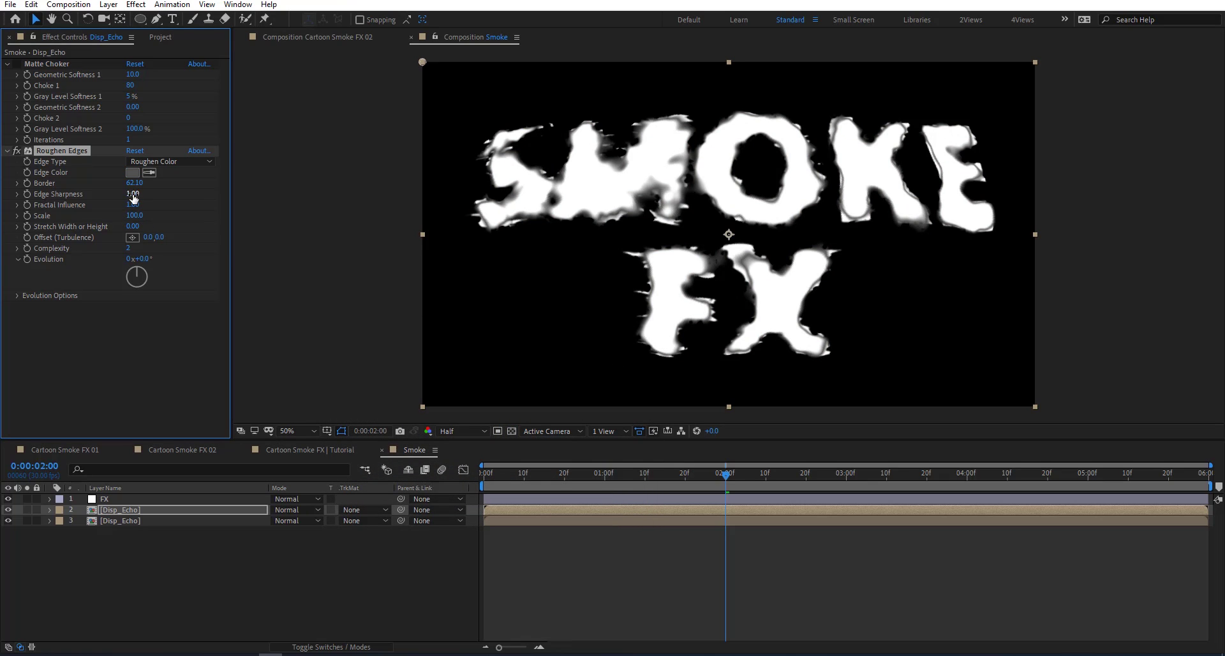
Set the Roughen Edges edge sharpness to 2.15, complexity to 10 and scale to 45
{"action": "left_click_drag", "start_coordinate": [205, 194], "coordinate": [220, 194]}
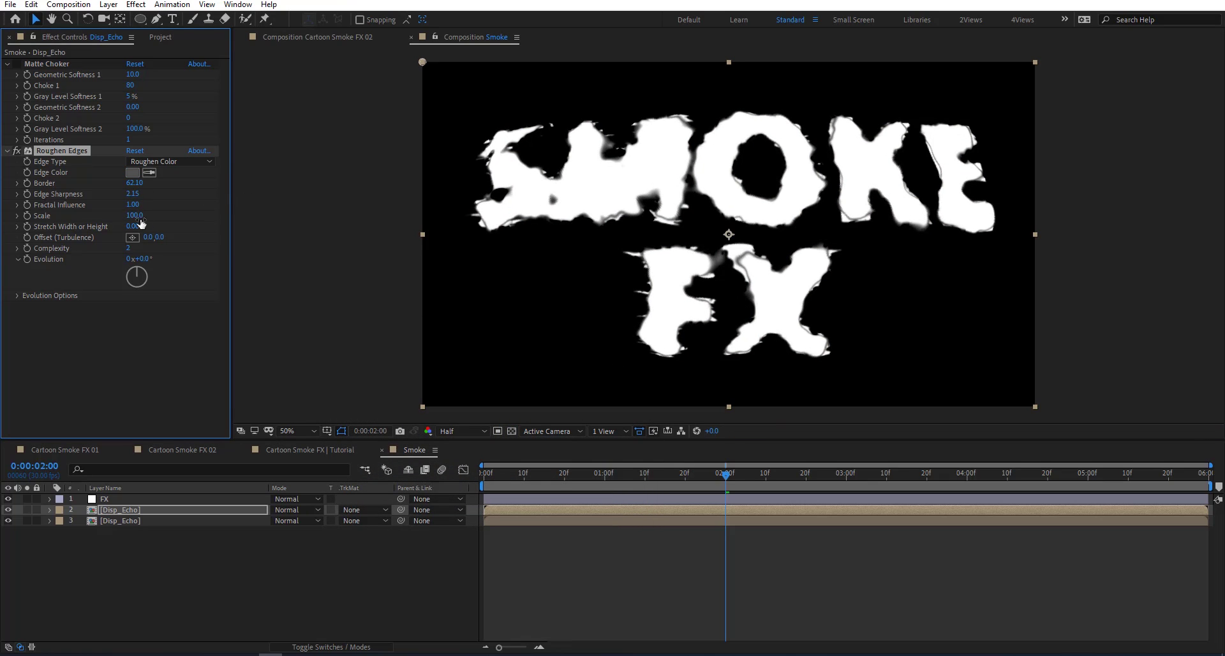
{"action": "left_click_drag", "start_coordinate": [184, 250], "coordinate": [247, 253]}
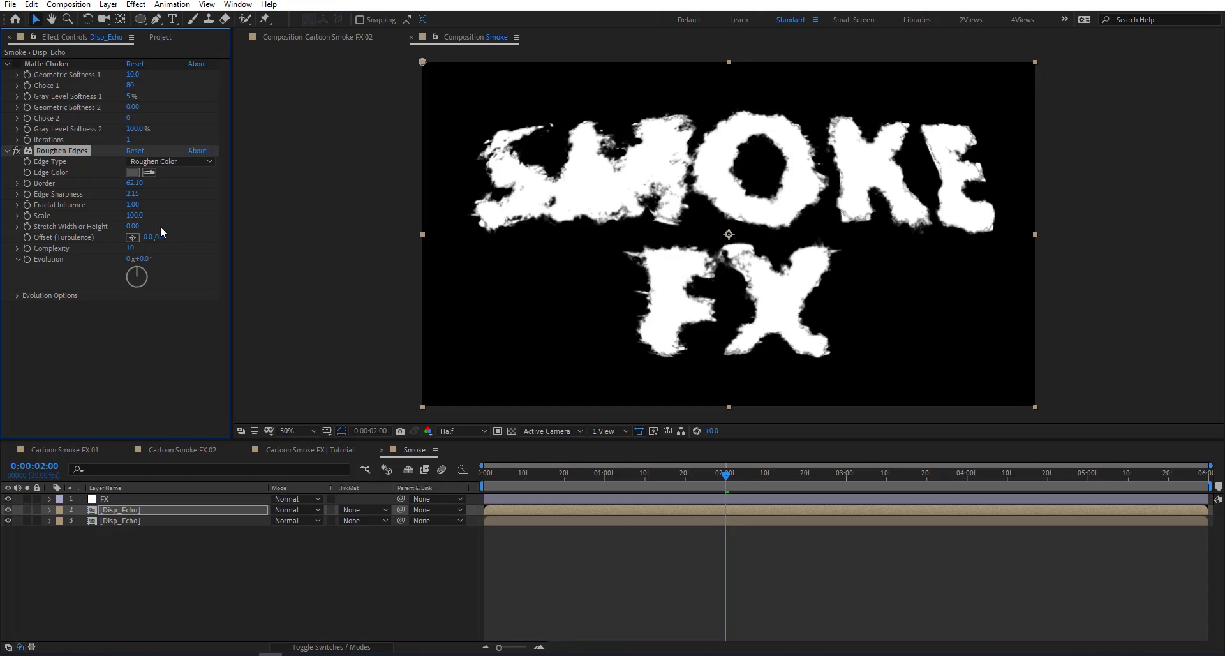
{"action": "left_click_drag", "start_coordinate": [133, 215], "coordinate": [100, 215]}
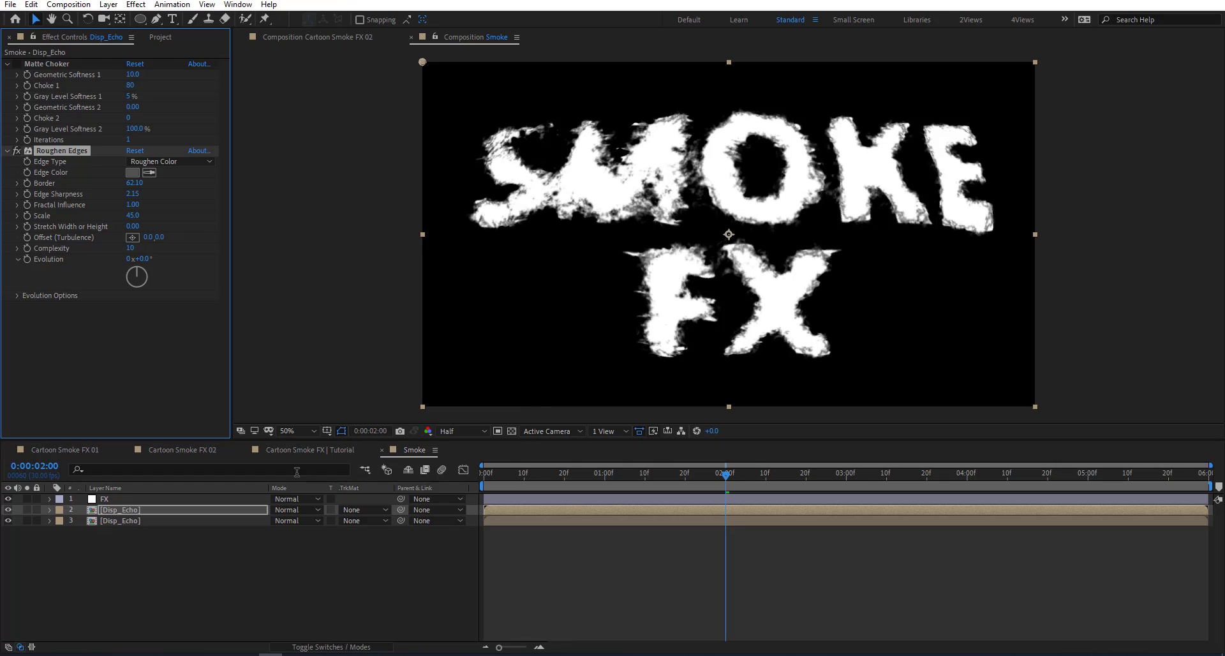
Compare the Smoke precomp with and without the roughened upper Disp_Echo layer by soloing its layers
{"action": "left_click", "coordinate": [23, 508]}
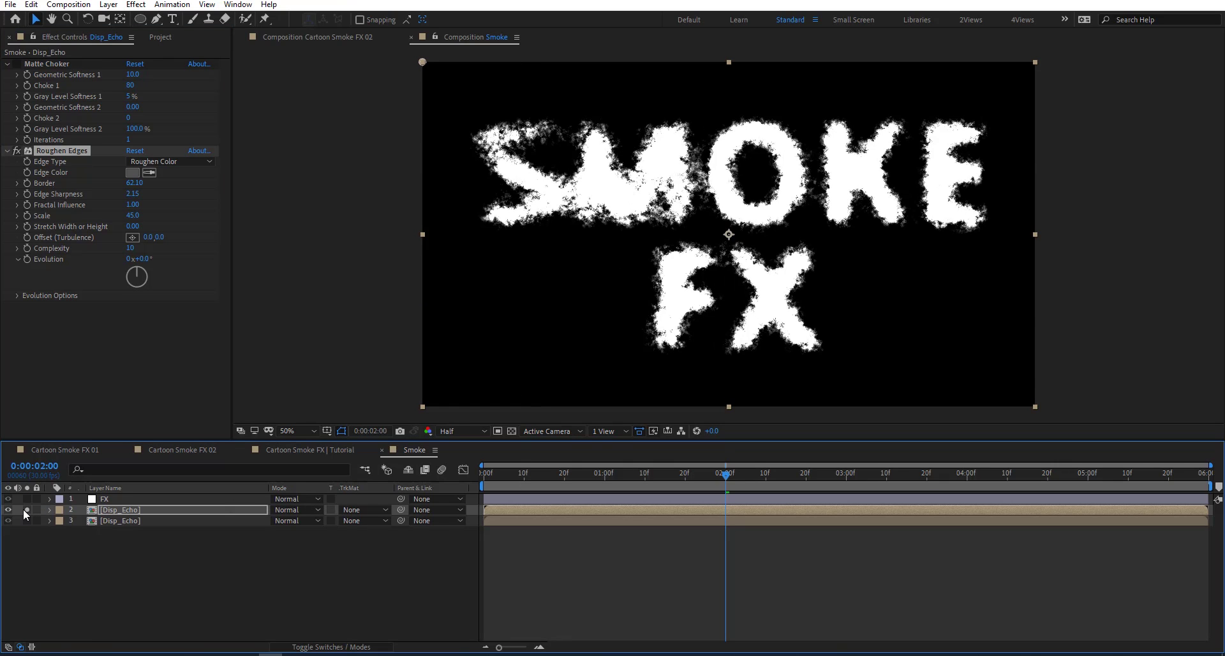
{"action": "left_click", "coordinate": [24, 508]}
{"action": "left_click", "coordinate": [25, 508]}
{"action": "left_click", "coordinate": [25, 508]}
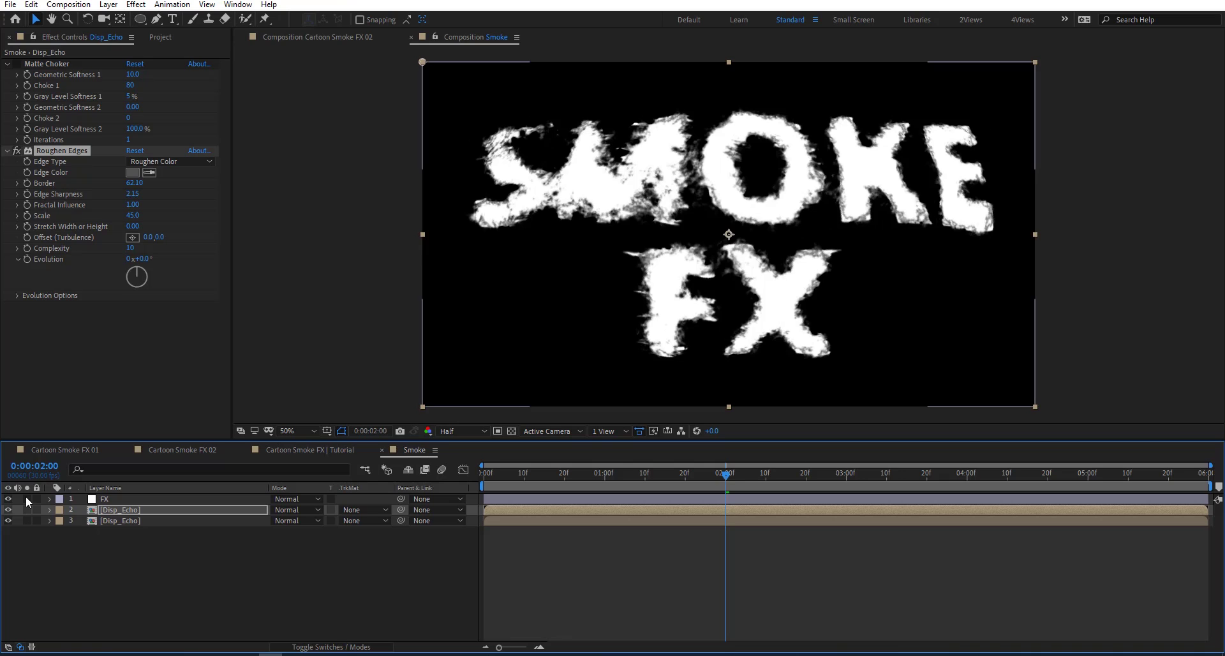
{"action": "left_click", "coordinate": [26, 498]}
{"action": "left_click", "coordinate": [26, 521]}
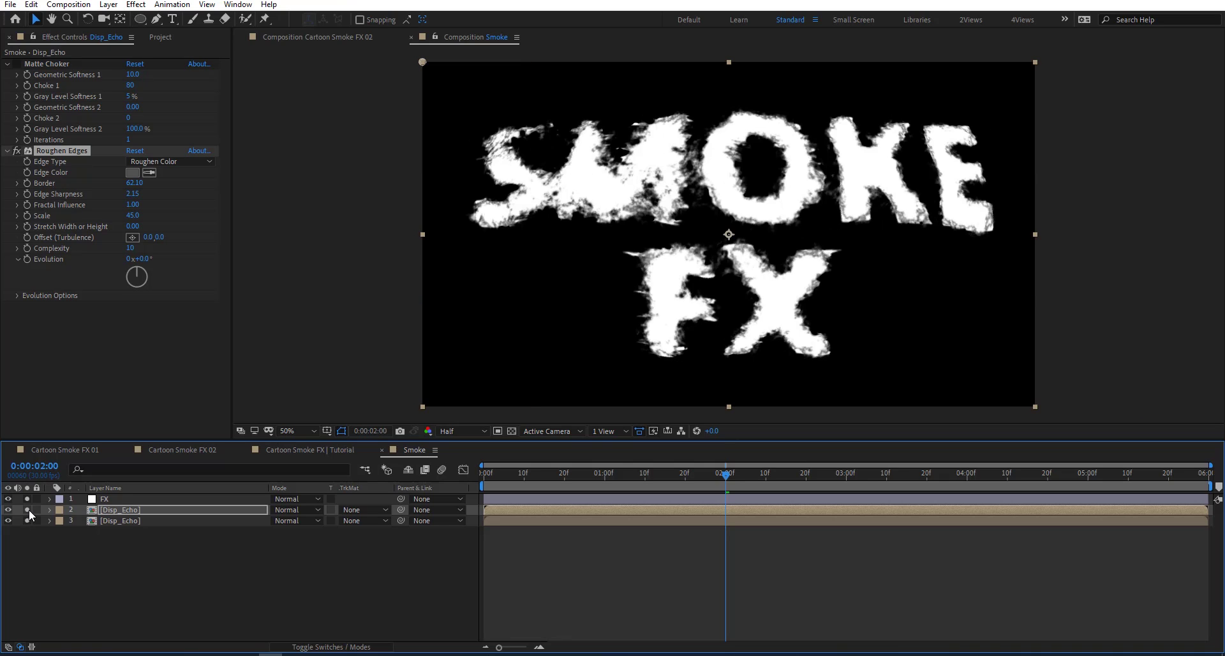
{"action": "left_click", "coordinate": [27, 509]}
{"action": "left_click", "coordinate": [27, 509]}
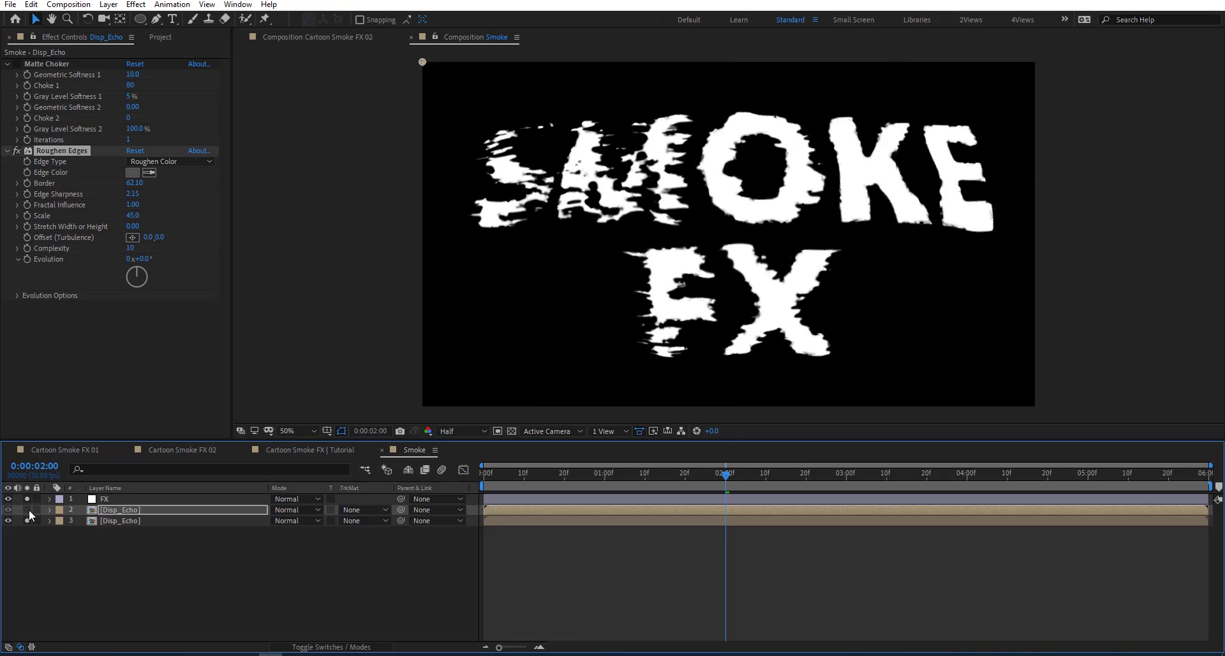
{"action": "left_click", "coordinate": [28, 509]}
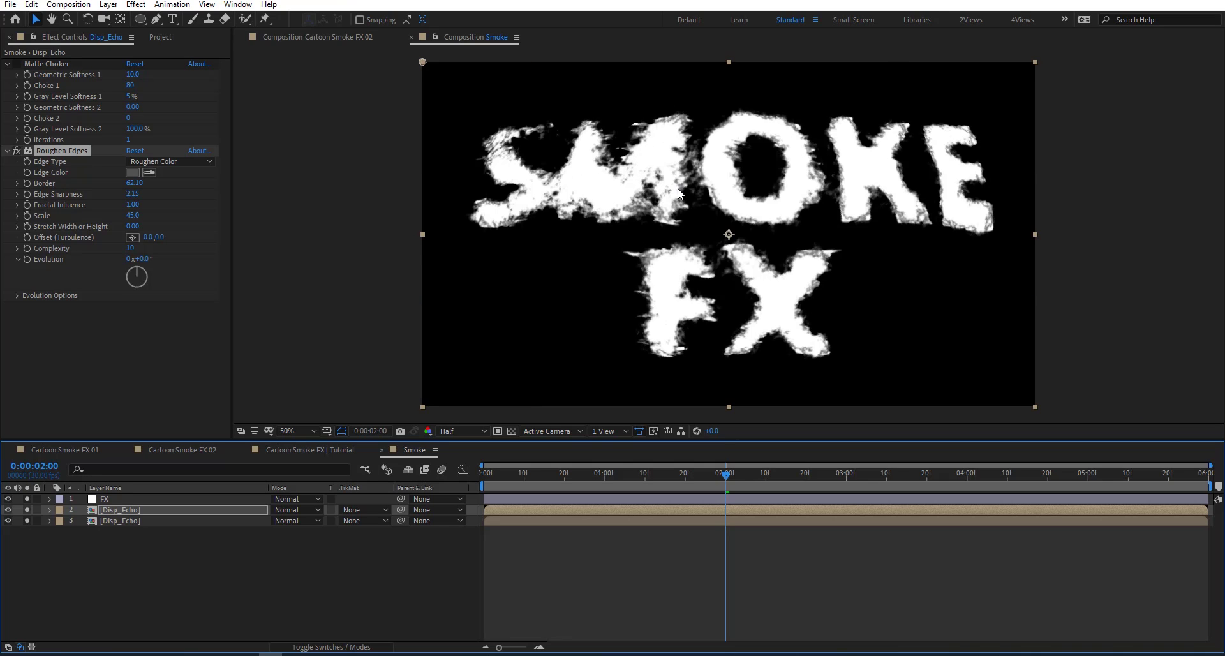
{"action": "left_click", "coordinate": [27, 509]}
{"action": "left_click_drag", "start_coordinate": [28, 512], "coordinate": [29, 500]}
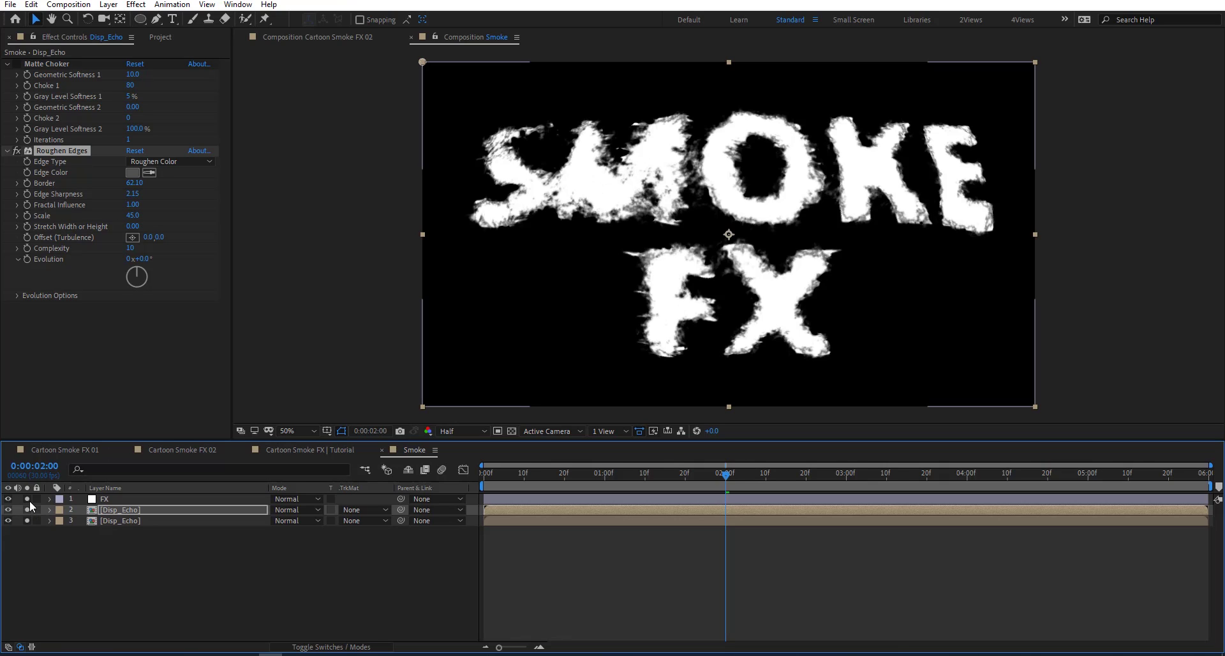
Preserve underlying transparency on the upper Disp_Echo layer and return to the Cartoon Smoke FX | Tutorial composition
{"action": "left_click", "coordinate": [330, 510]}
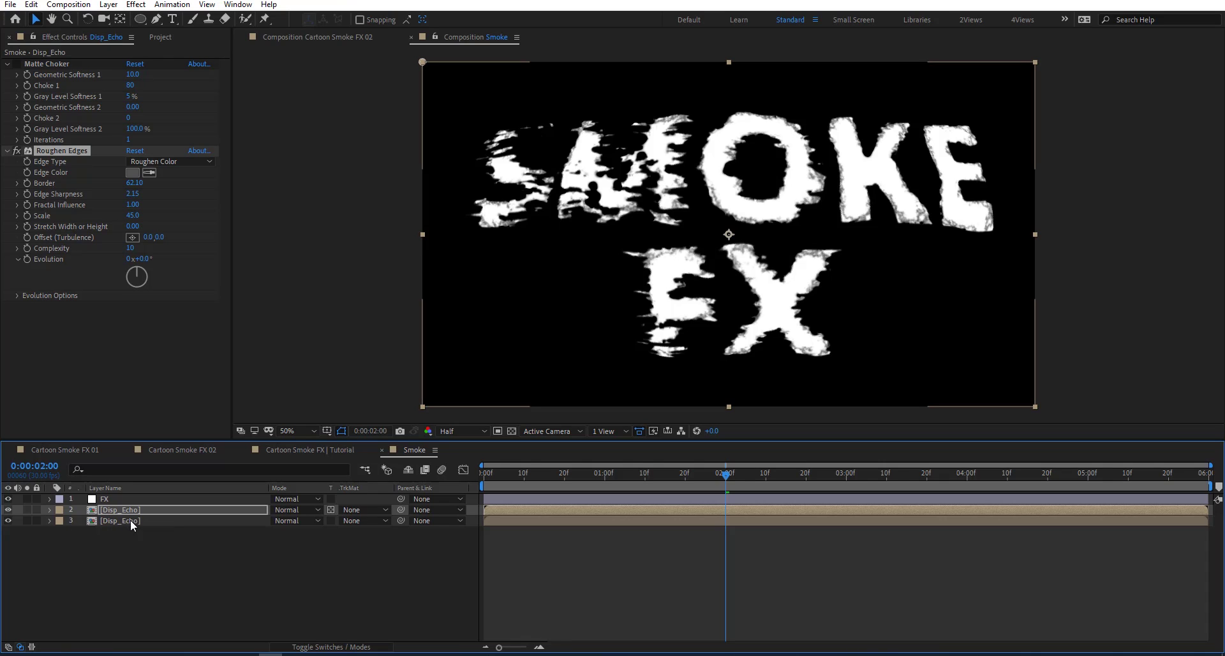
{"action": "left_click", "coordinate": [192, 448]}
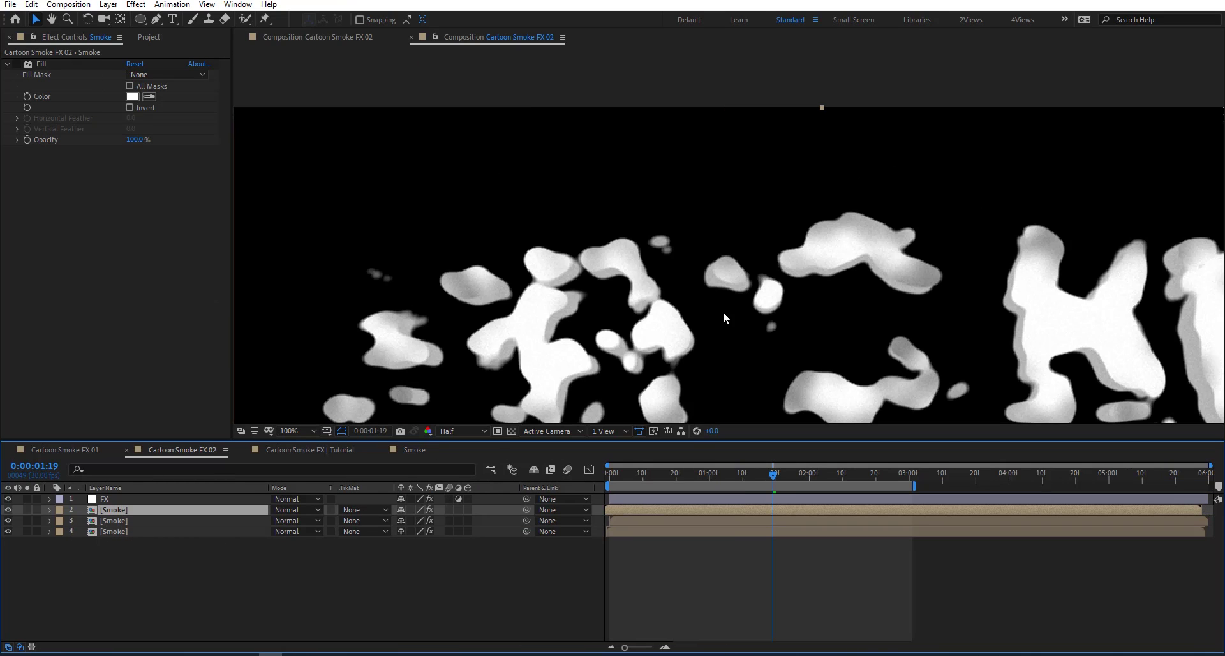
{"action": "left_click", "coordinate": [326, 449]}
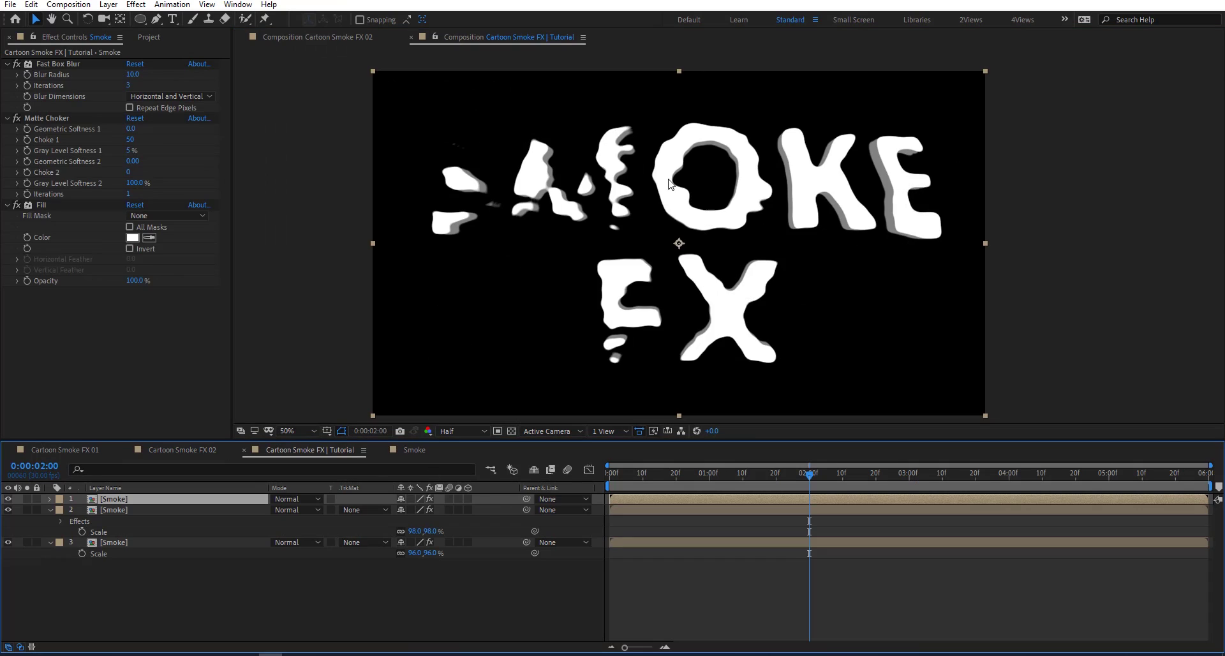
At 0:00:02:03, turn off the Fill effect on the topmost Smoke layer and inspect the letter shading up close
{"action": "left_click_drag", "start_coordinate": [744, 476], "coordinate": [819, 483]}
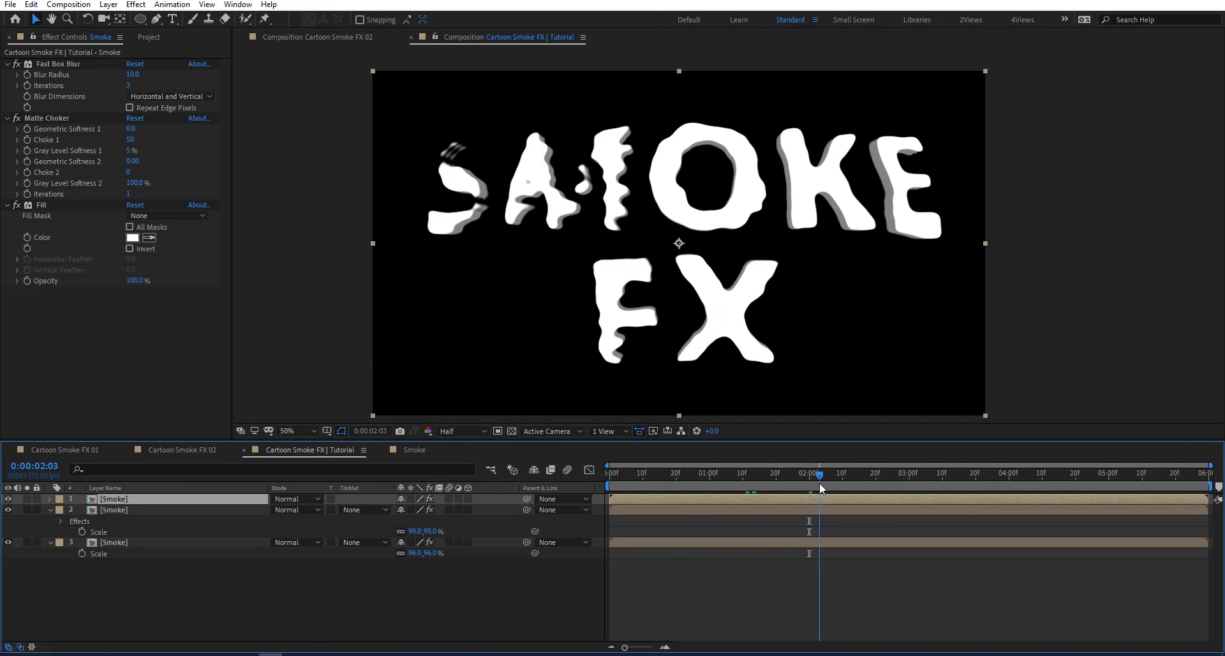
{"action": "left_click", "coordinate": [16, 205]}
{"action": "scroll", "coordinate": [771, 238], "scroll_direction": "up", "scroll_amount": 2}
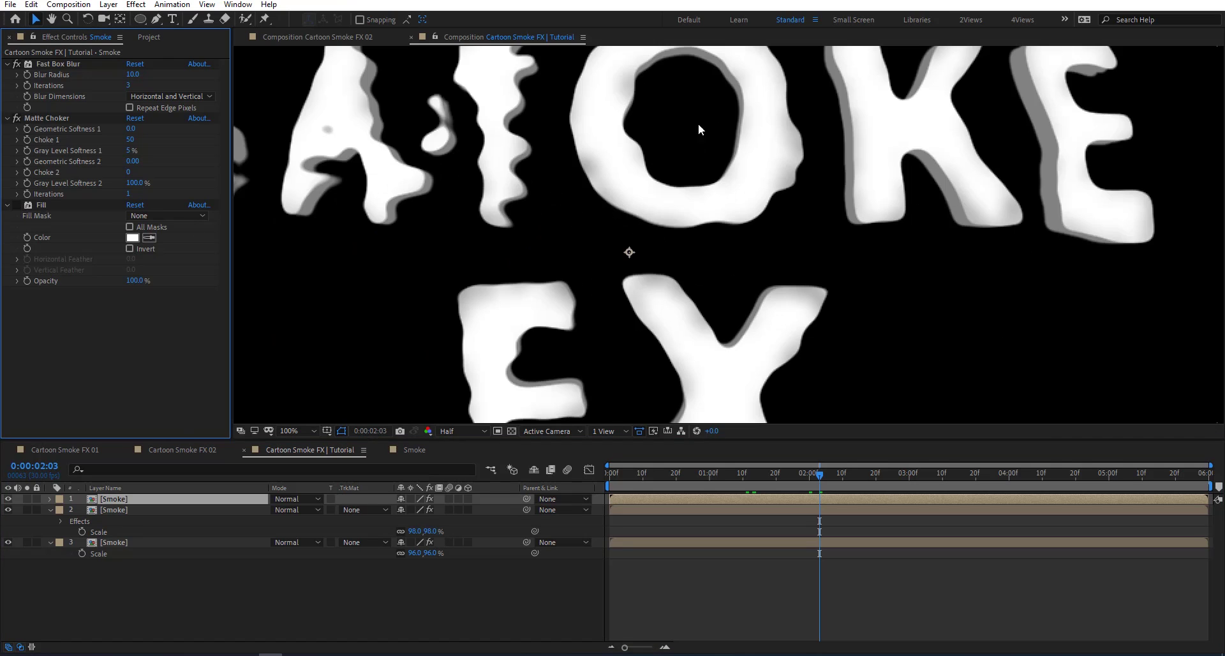
{"action": "key", "text": "h"}
{"action": "left_click_drag", "start_coordinate": [703, 160], "coordinate": [585, 282]}
{"action": "key", "text": "v"}
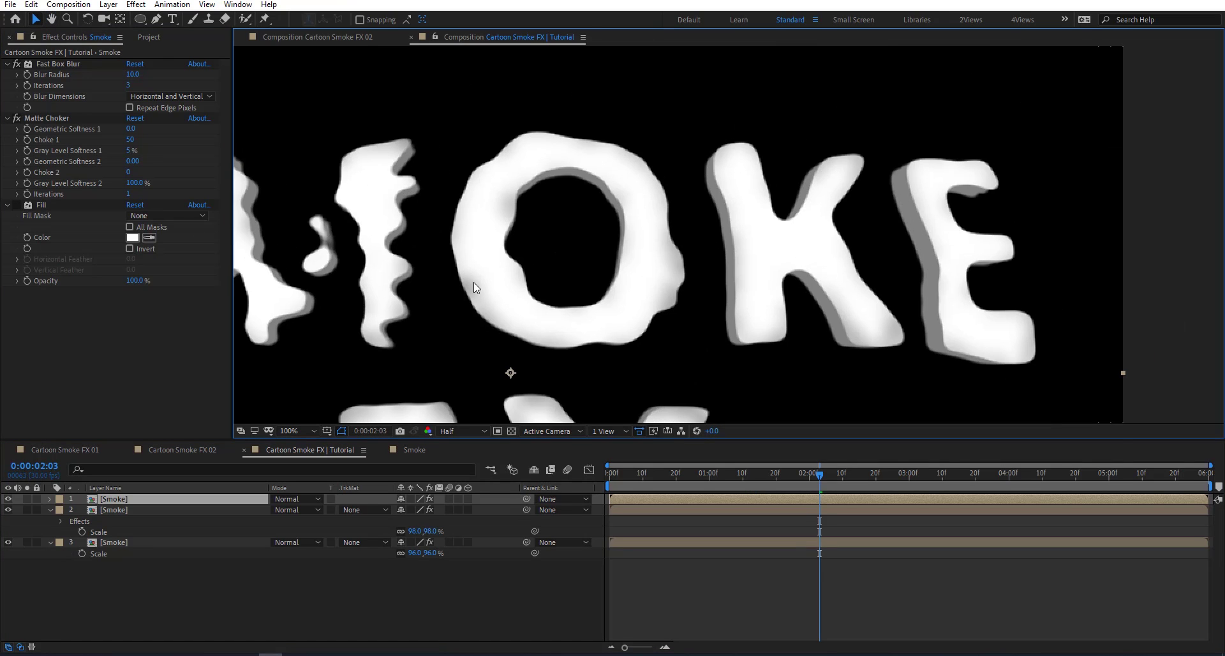
Open the Smoke composition in a new viewer beside the Cartoon Smoke FX | Tutorial composition, then return to the Tutorial timeline
{"action": "key", "text": "comma"}
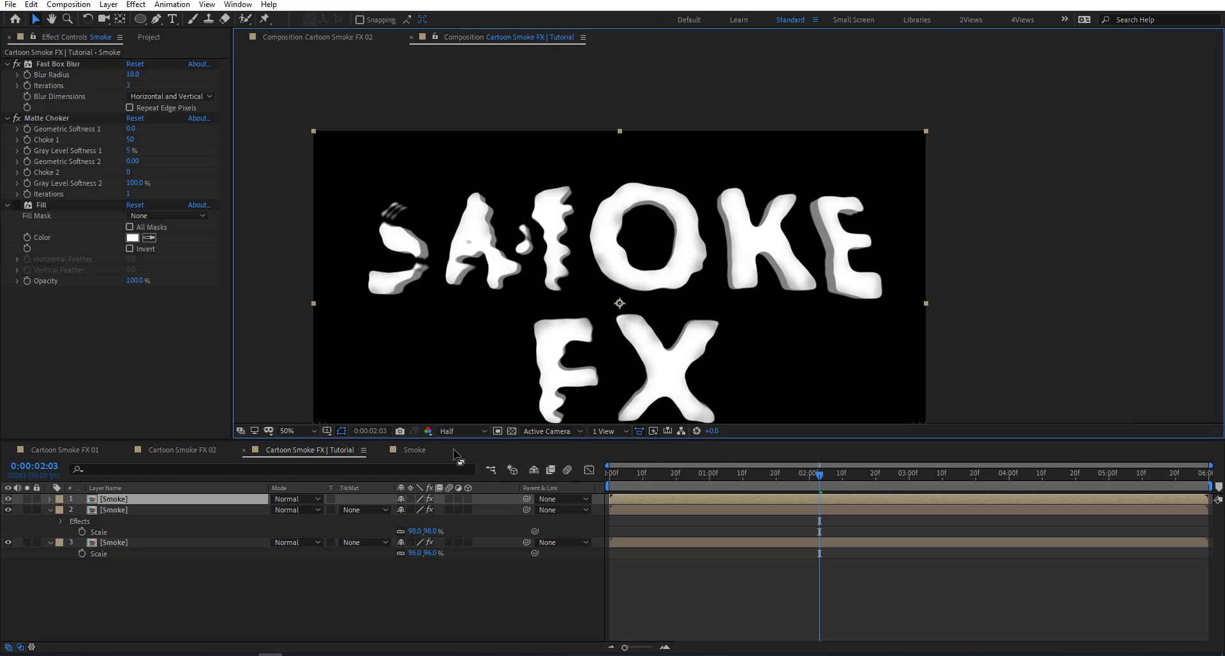
{"action": "left_click", "coordinate": [415, 450]}
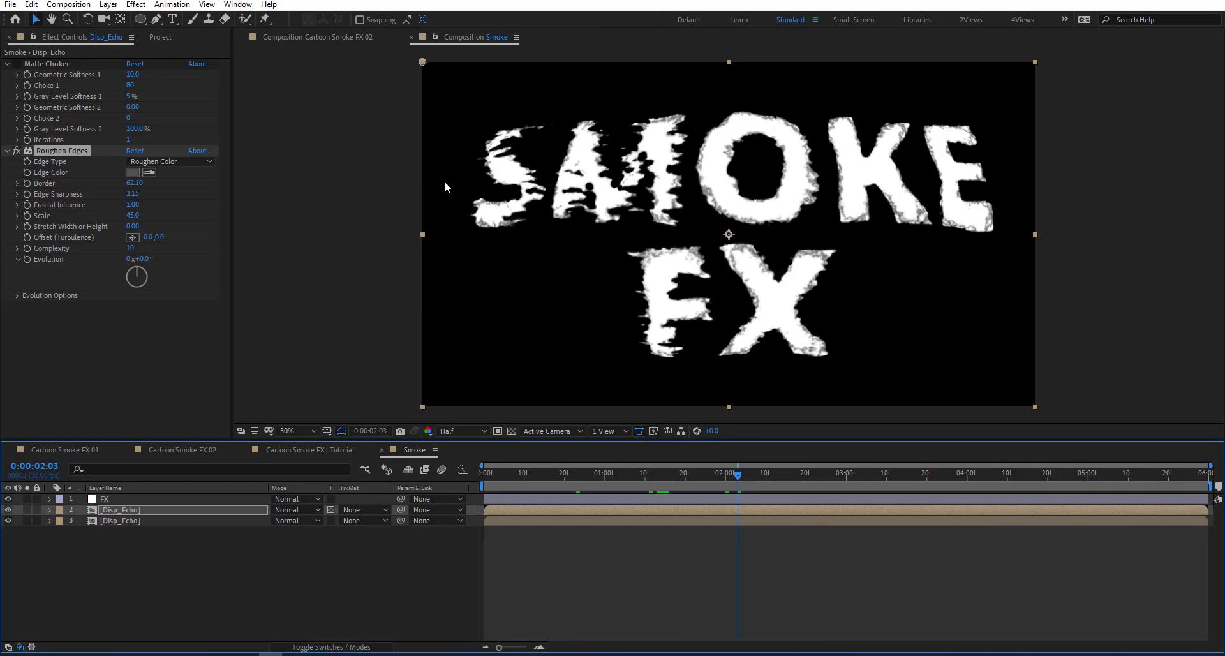
{"action": "left_click", "coordinate": [237, 5]}
{"action": "mouse_move", "coordinate": [207, 4]}
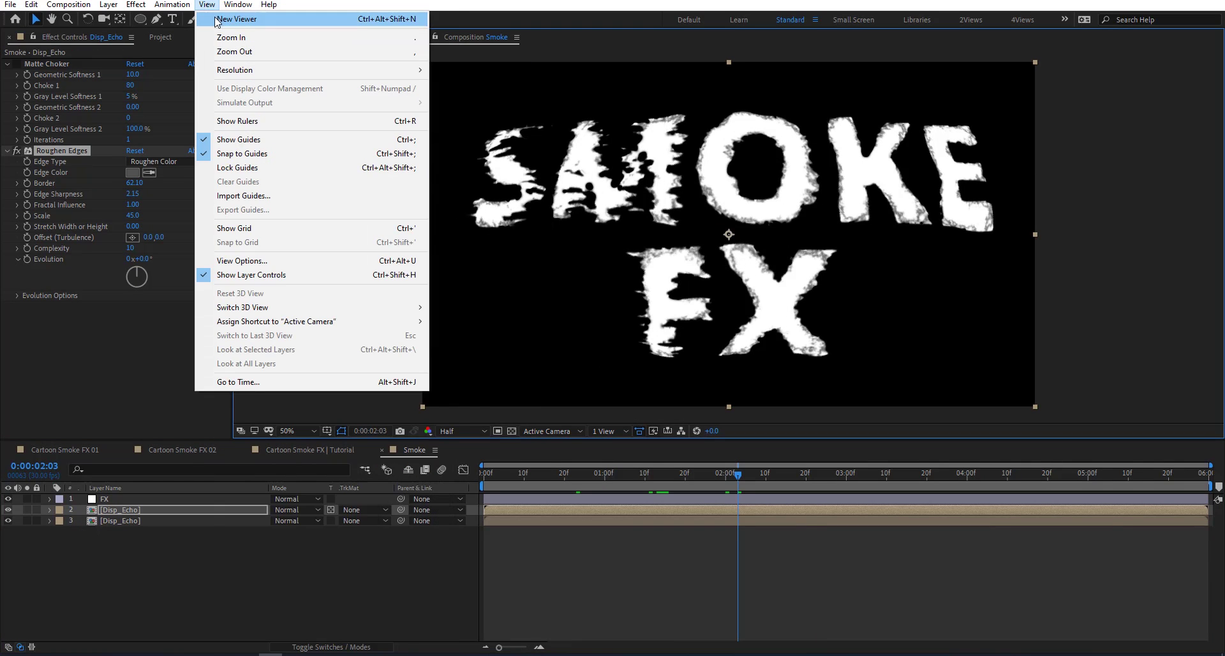
{"action": "left_click", "coordinate": [236, 19]}
{"action": "left_click", "coordinate": [307, 450]}
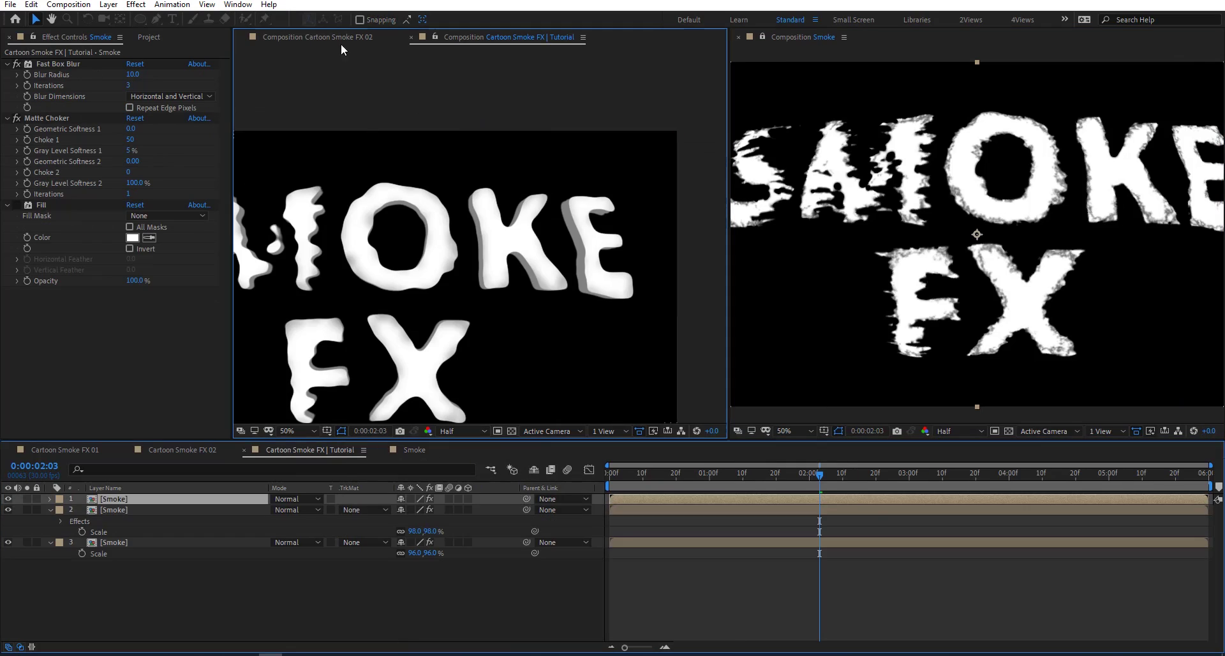
Close the Cartoon Smoke FX 02 viewer and frame the Tutorial composition's text at 50% zoom
{"action": "left_click", "coordinate": [240, 37]}
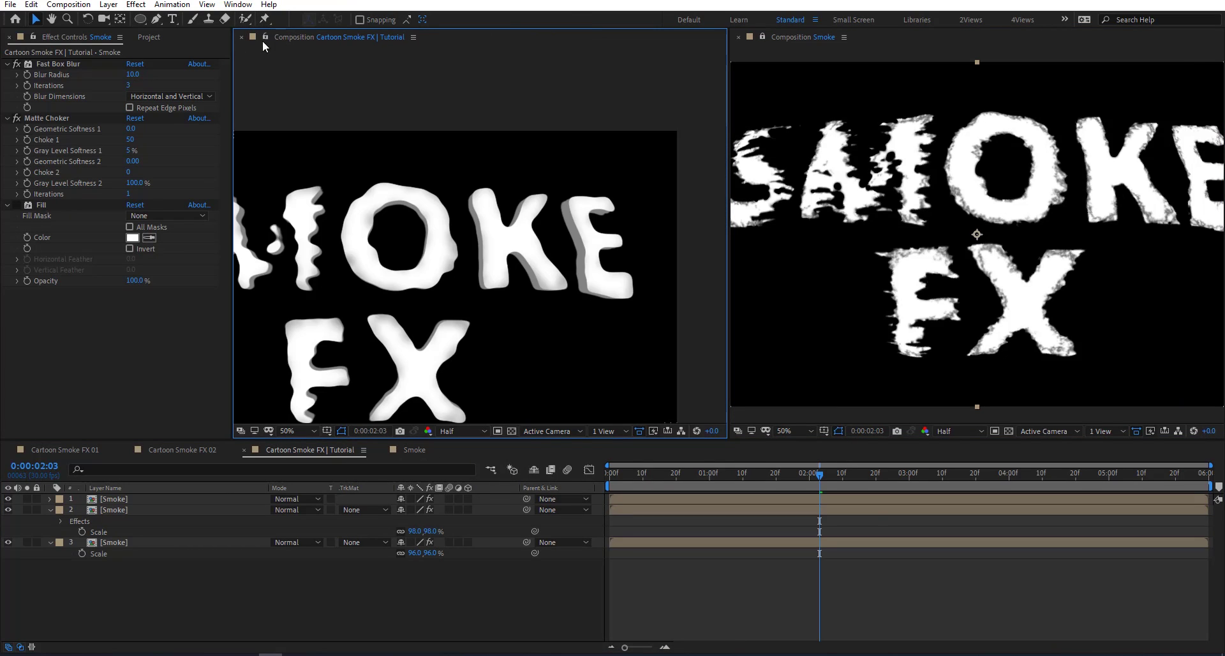
{"action": "scroll", "coordinate": [396, 166], "scroll_direction": "down", "scroll_amount": 1}
{"action": "left_click_drag", "start_coordinate": [402, 285], "coordinate": [460, 186]}
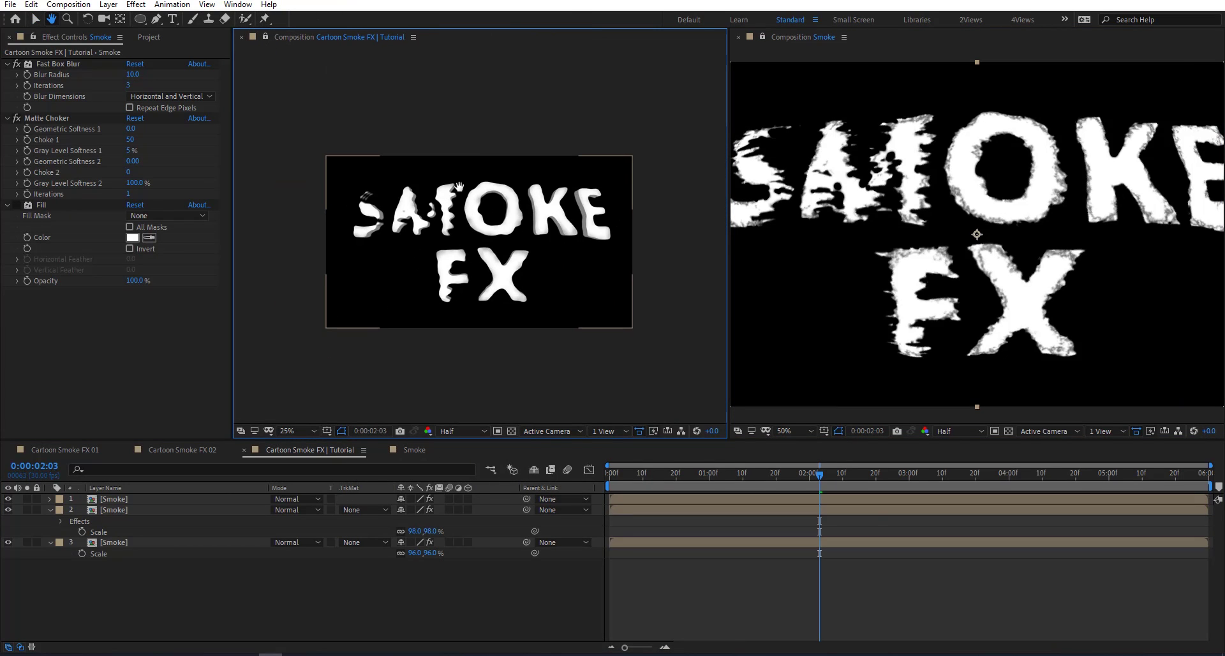
{"action": "key", "text": "v"}
{"action": "key", "text": "period"}
{"action": "key", "text": "period"}
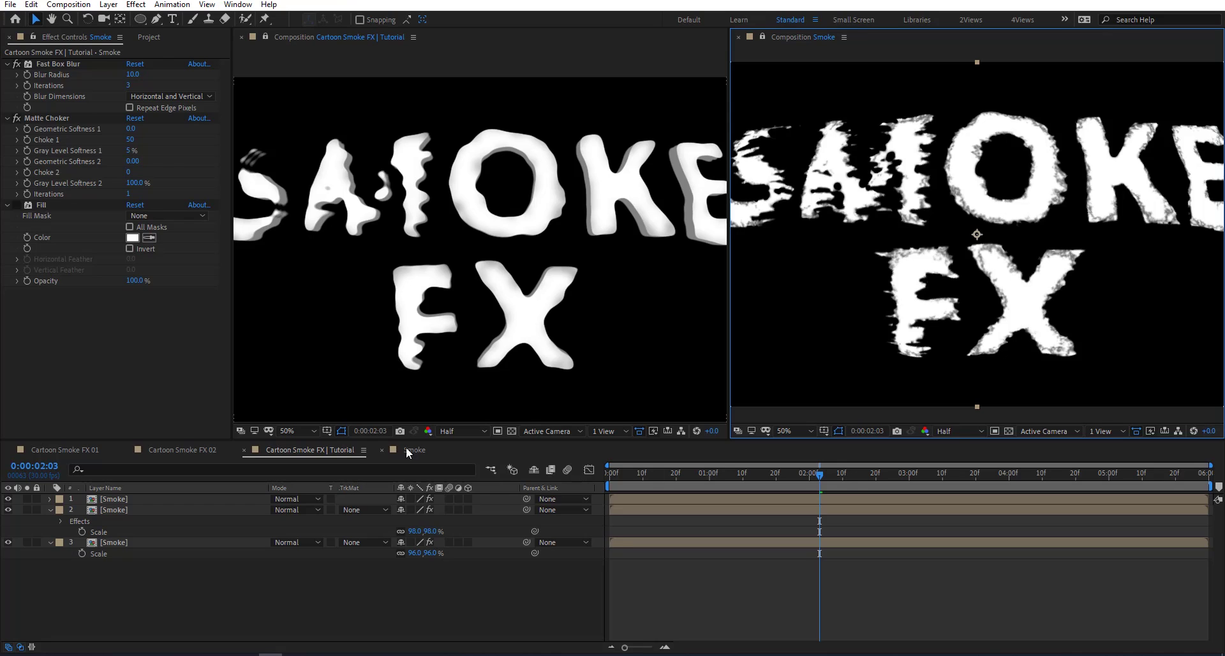
In the Smoke composition, set the Roughen Edges border to 106.10 and inspect the shading up close in the Tutorial view
{"action": "left_click", "coordinate": [408, 450]}
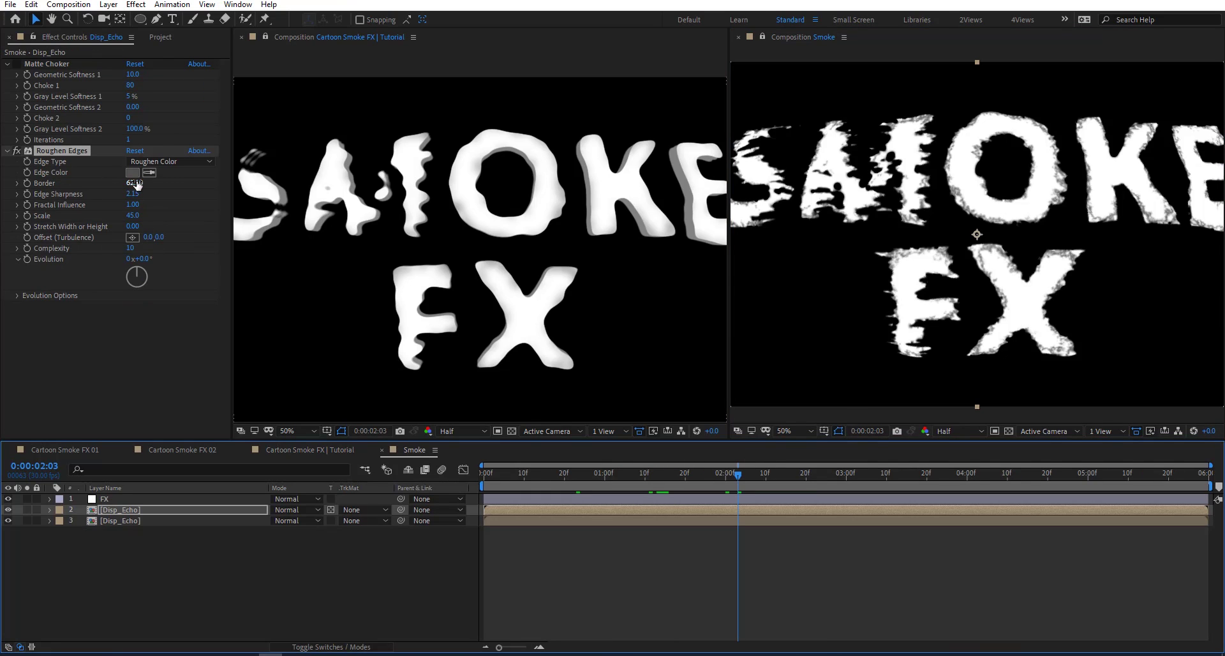
{"action": "left_click_drag", "start_coordinate": [136, 183], "coordinate": [427, 190]}
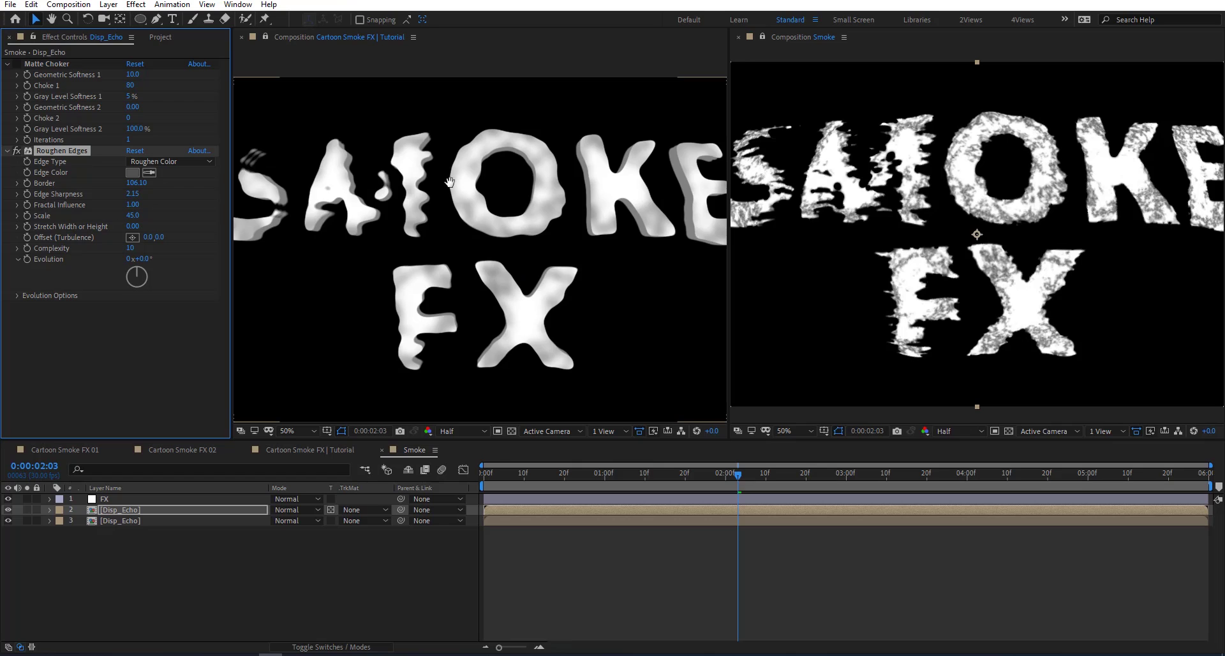
{"action": "scroll", "coordinate": [497, 163], "scroll_direction": "up", "scroll_amount": 2}
{"action": "left_click_drag", "start_coordinate": [497, 163], "coordinate": [587, 264]}
{"action": "key", "text": "v"}
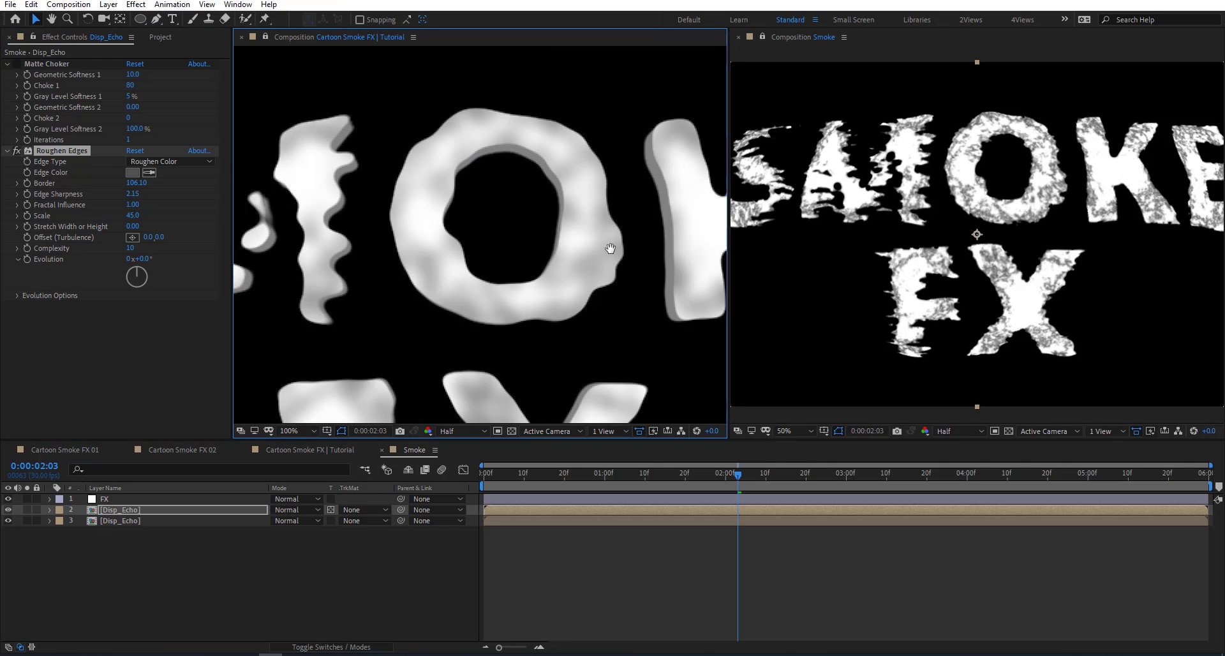
{"action": "scroll", "coordinate": [563, 226], "scroll_direction": "down", "scroll_amount": 2}
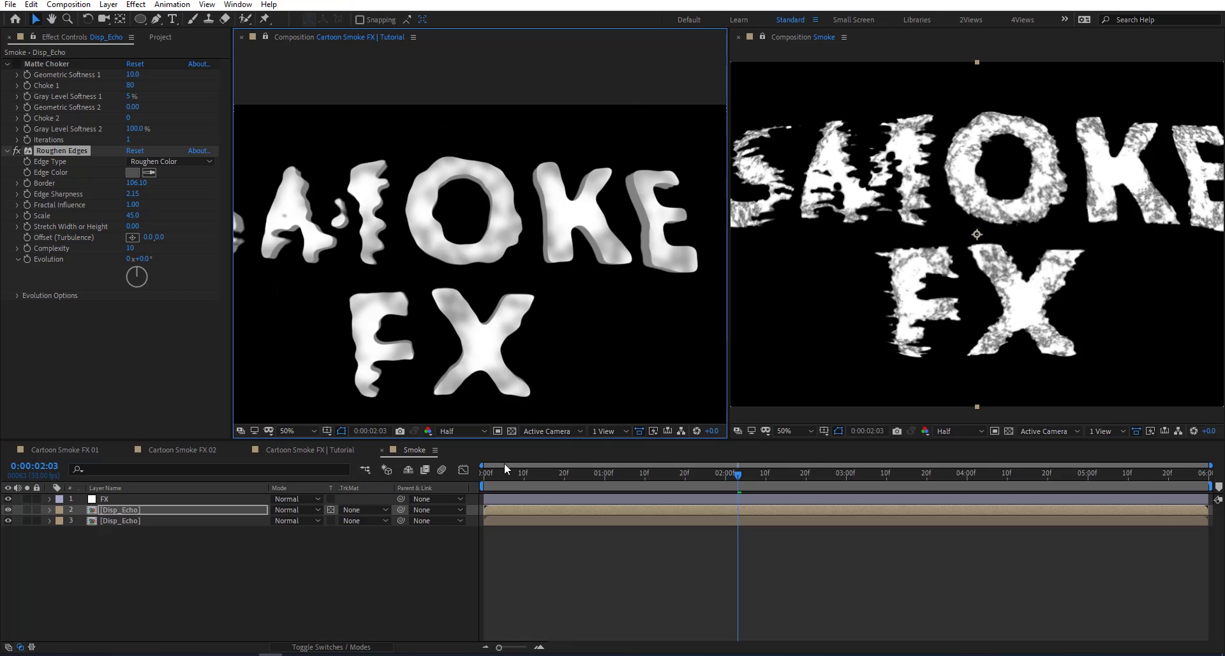
Preview the Cartoon Smoke FX | Tutorial composition and examine the text up to 0:00:02:28
{"action": "scroll", "coordinate": [481, 204], "scroll_direction": "down", "scroll_amount": 1}
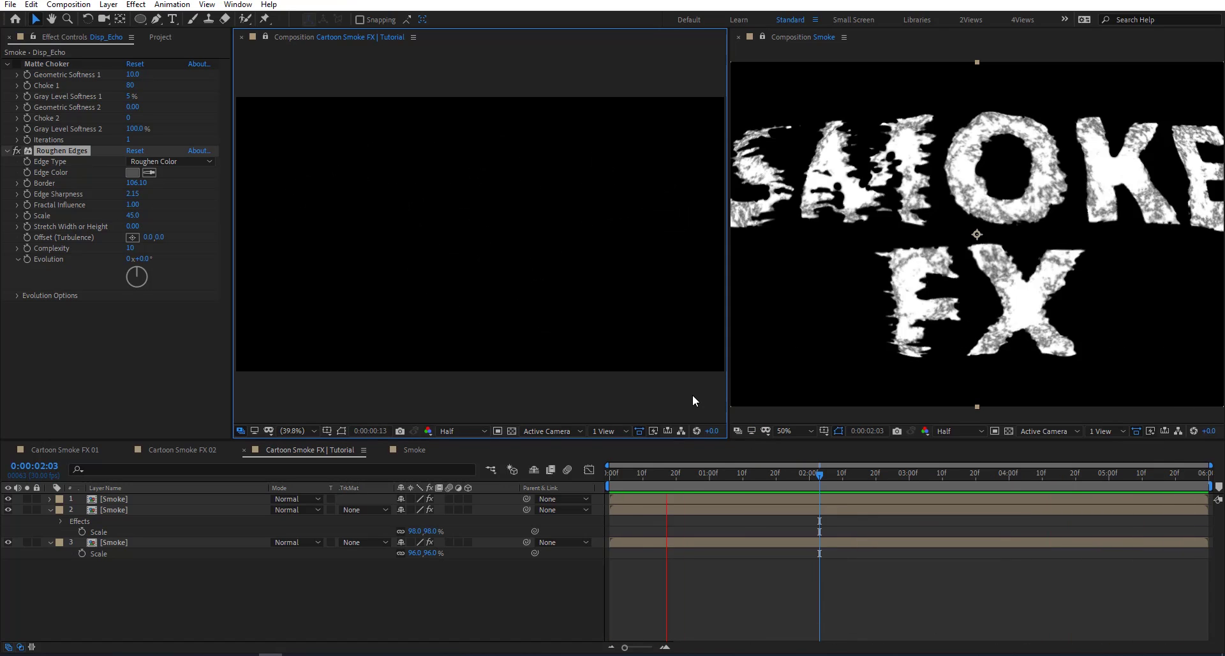
{"action": "left_click", "coordinate": [824, 473]}
{"action": "left_click_drag", "start_coordinate": [824, 485], "coordinate": [901, 526]}
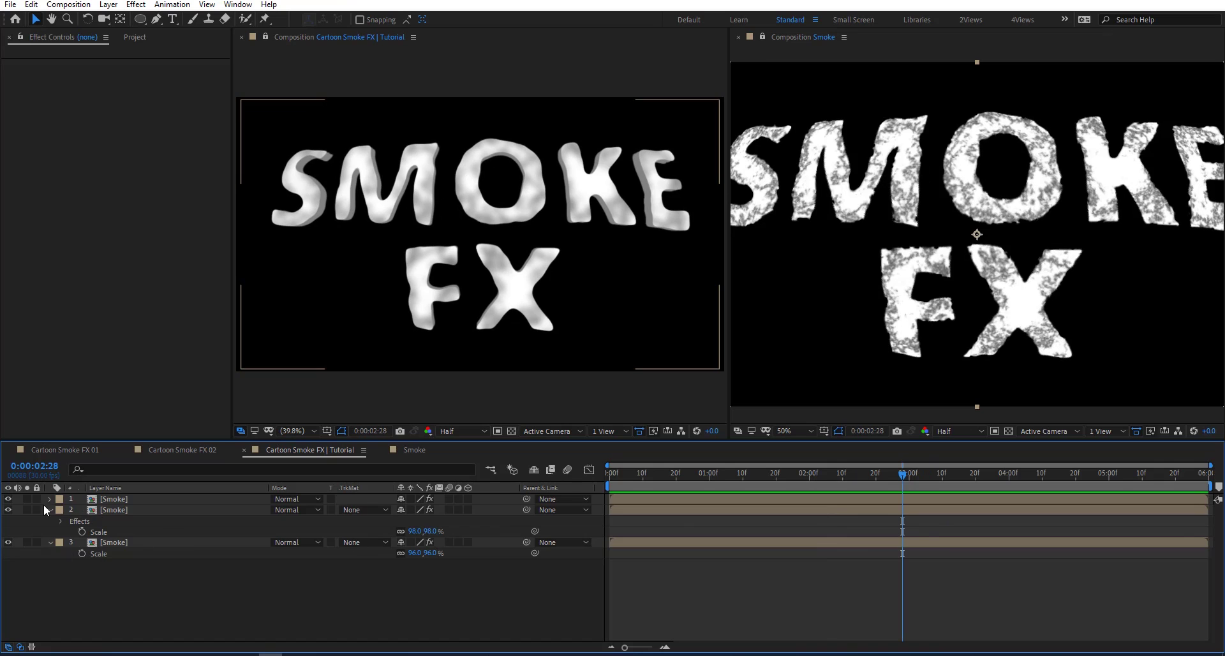
Open the nested Map composition by way of Smoke, Disp_Echo and Disp, and select its Map layer
{"action": "double_click", "coordinate": [170, 509]}
{"action": "left_click", "coordinate": [137, 501]}
{"action": "left_click", "coordinate": [136, 509]}
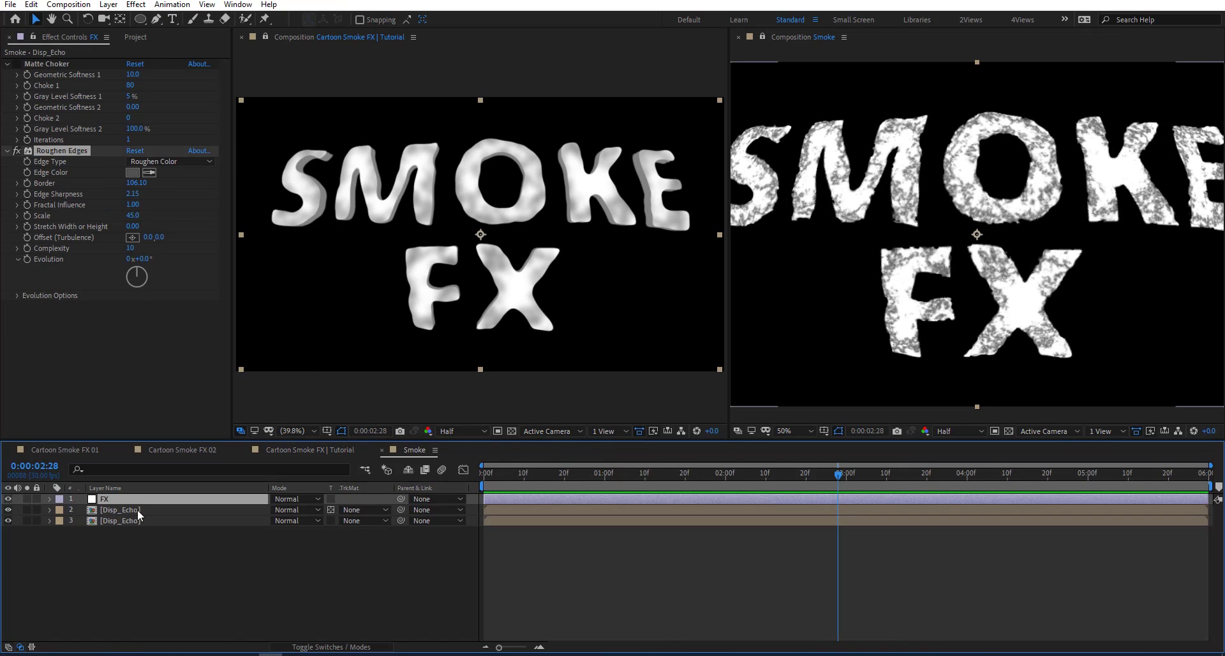
{"action": "double_click", "coordinate": [136, 510]}
{"action": "double_click", "coordinate": [139, 500]}
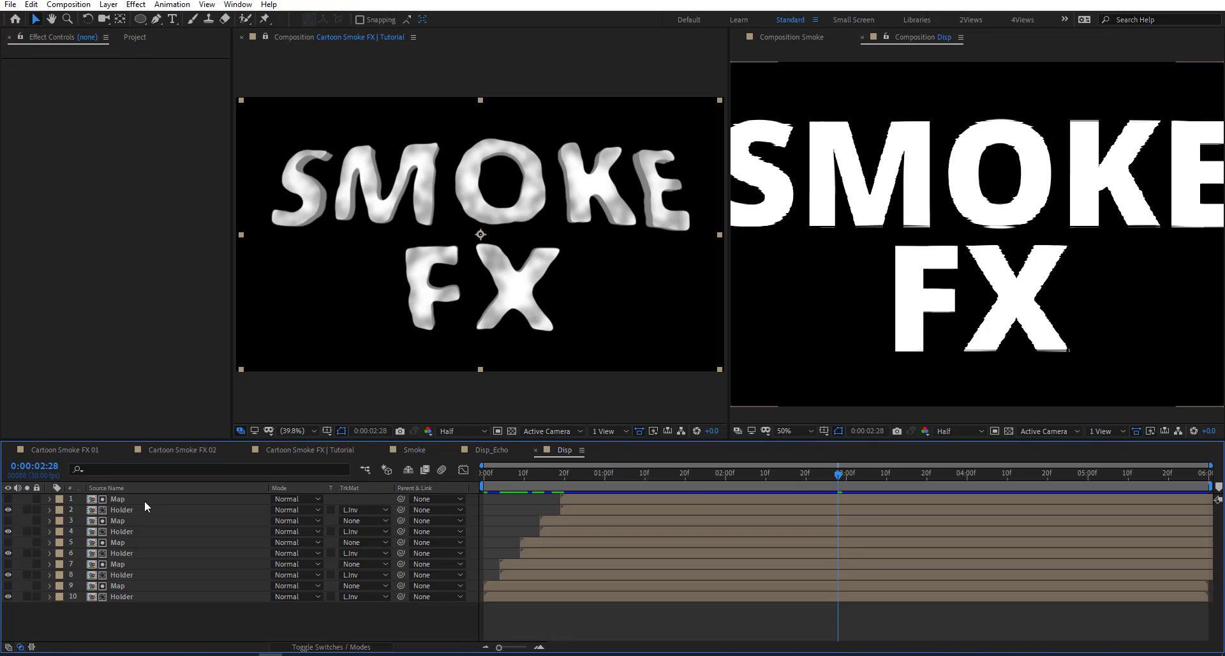
{"action": "double_click", "coordinate": [142, 500]}
{"action": "scroll", "coordinate": [941, 197], "scroll_direction": "up", "scroll_amount": 2}
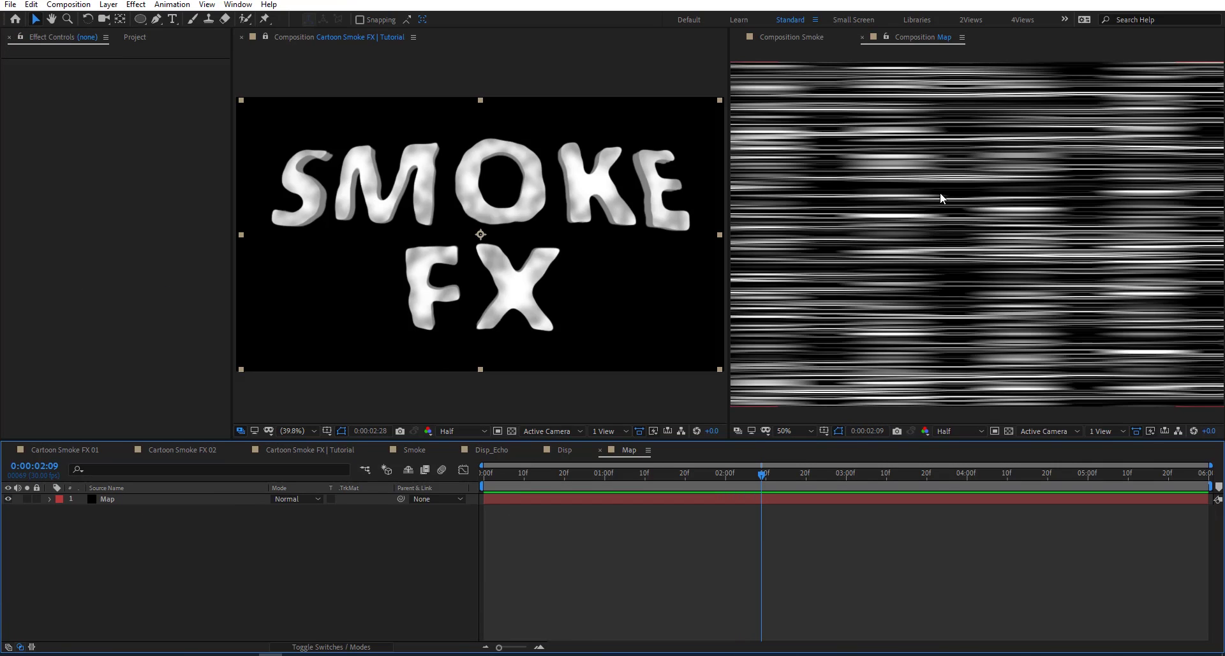
{"action": "left_click", "coordinate": [149, 499]}
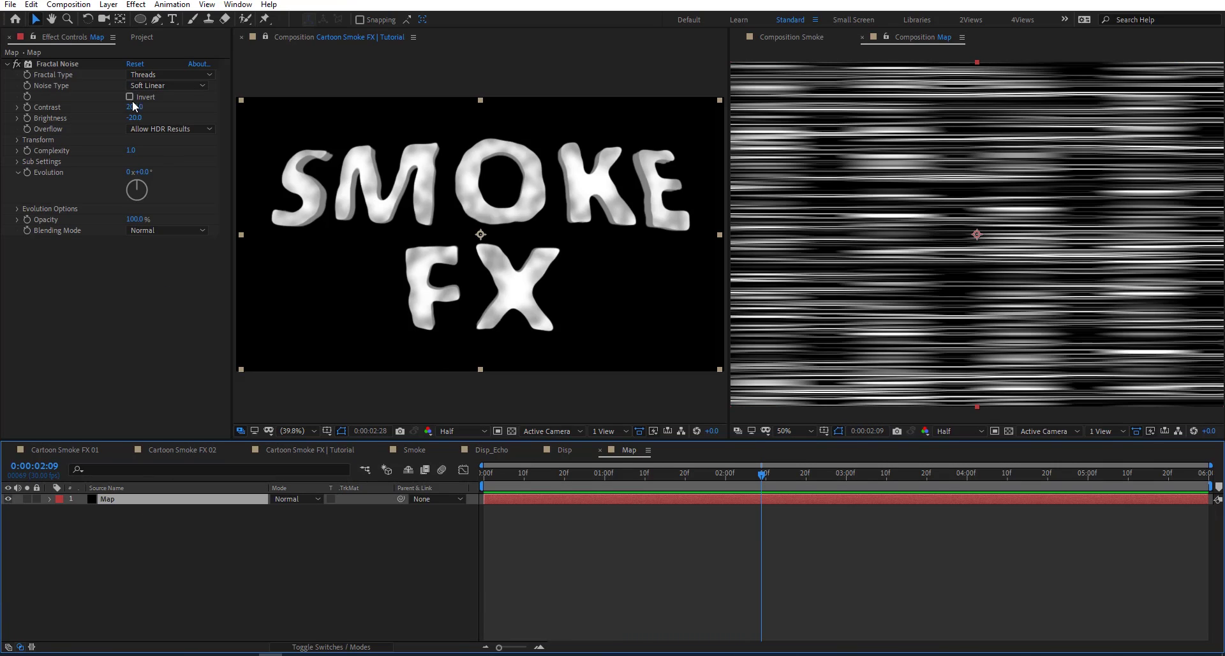
At 0:00:01:08 in the Map composition, invert the Fractal Noise and compare the text with and without the inversion
{"action": "left_click_drag", "start_coordinate": [710, 475], "coordinate": [638, 481]}
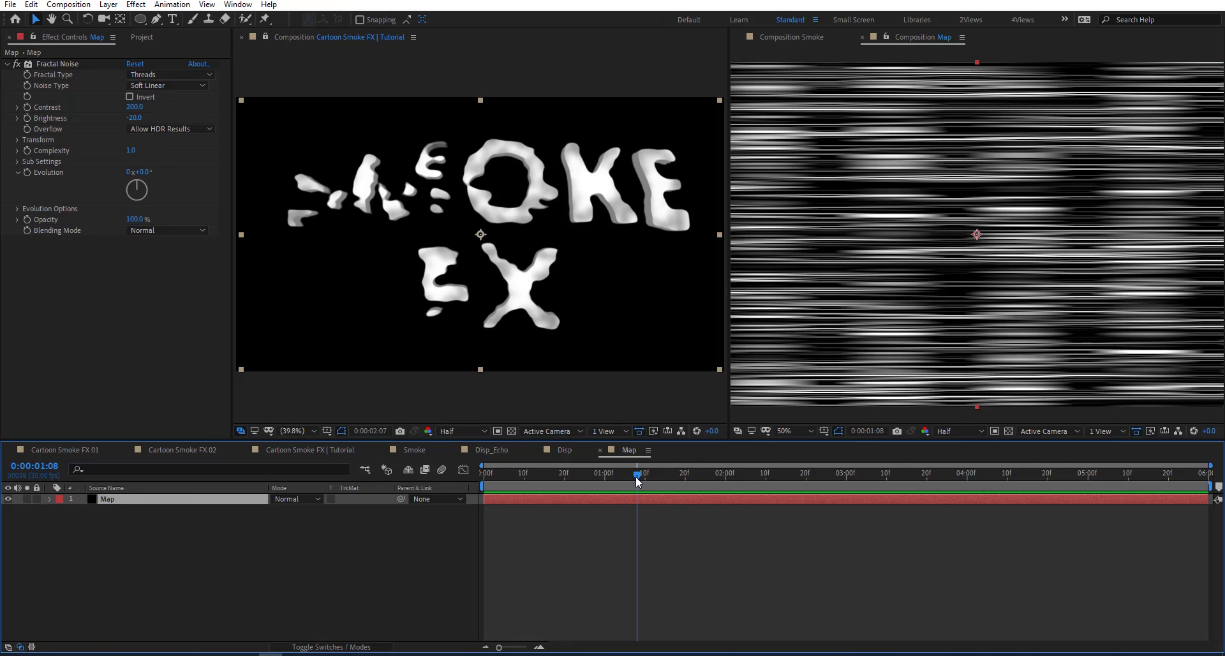
{"action": "left_click", "coordinate": [130, 96]}
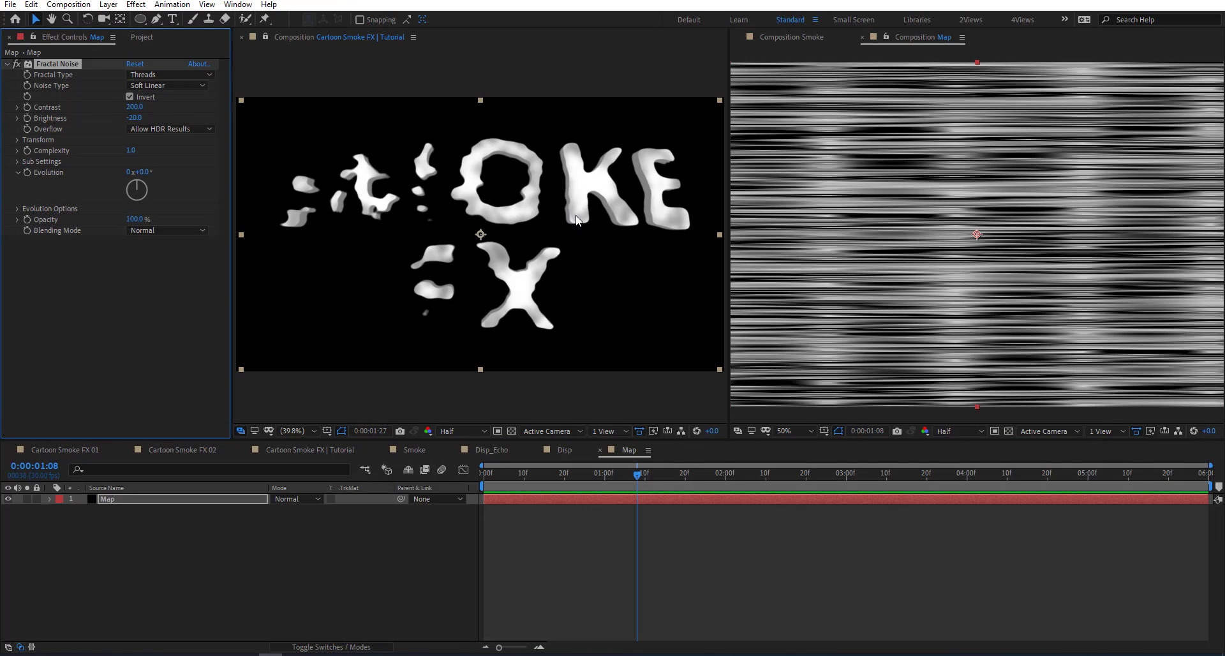
{"action": "left_click", "coordinate": [130, 97]}
{"action": "left_click", "coordinate": [130, 97]}
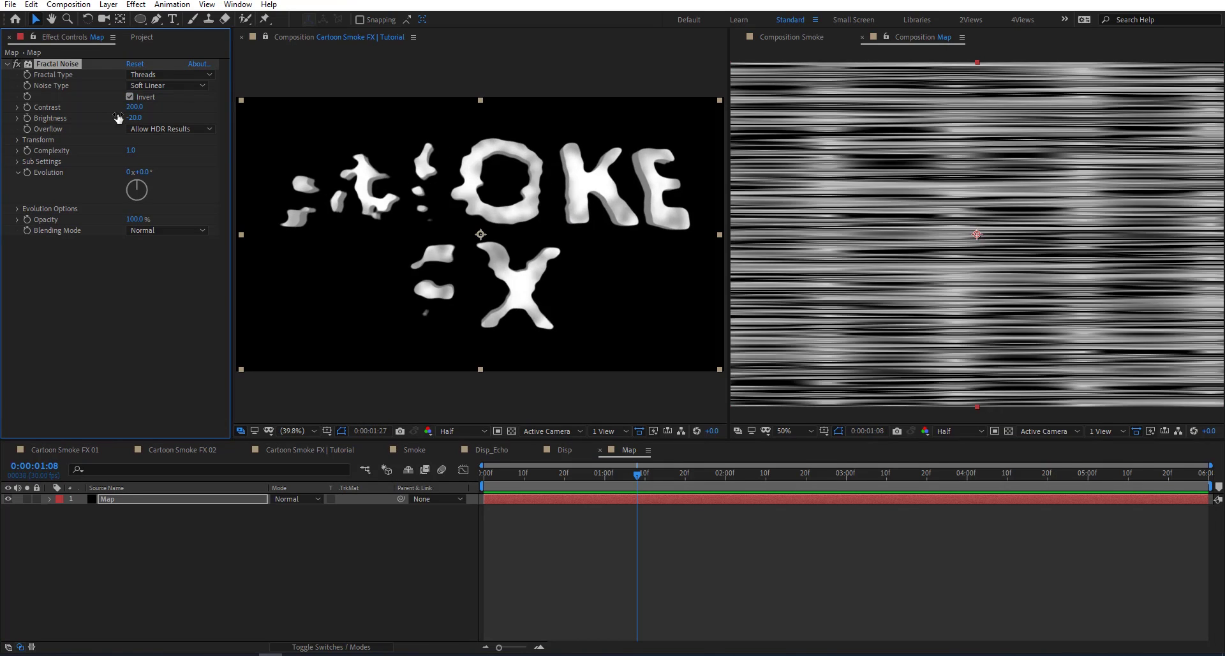
Try larger scale heights for the Map layer's Fractal Noise and set the scale height to 30
{"action": "left_click", "coordinate": [17, 141]}
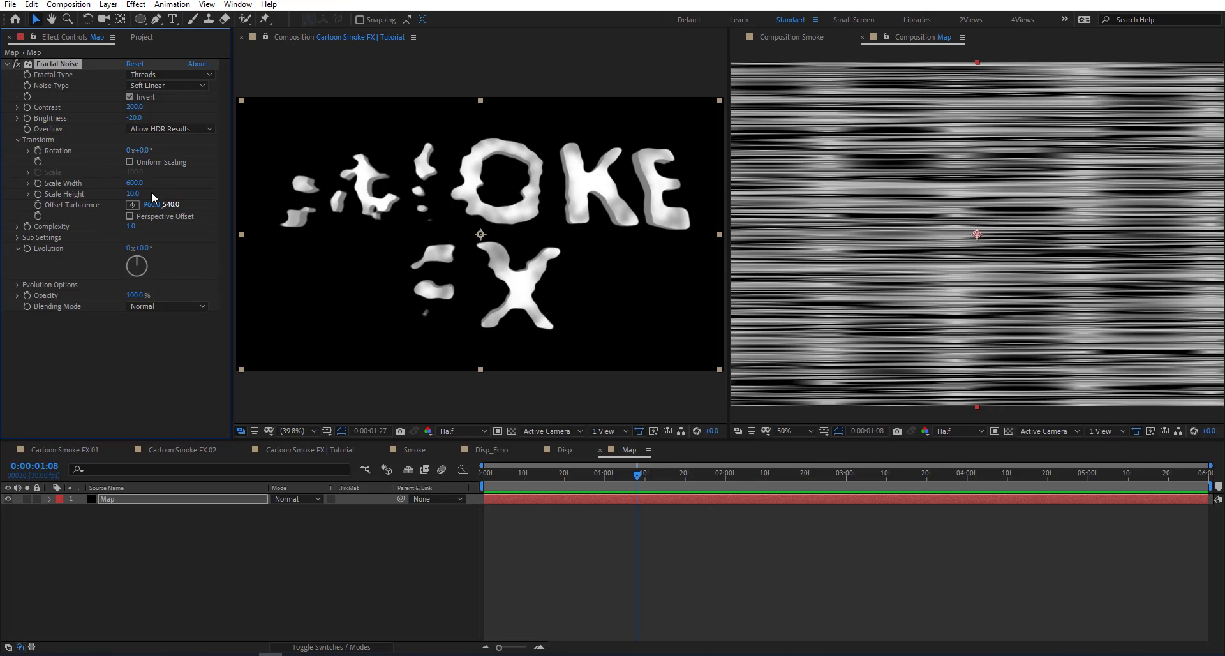
{"action": "left_click_drag", "start_coordinate": [137, 194], "coordinate": [164, 190]}
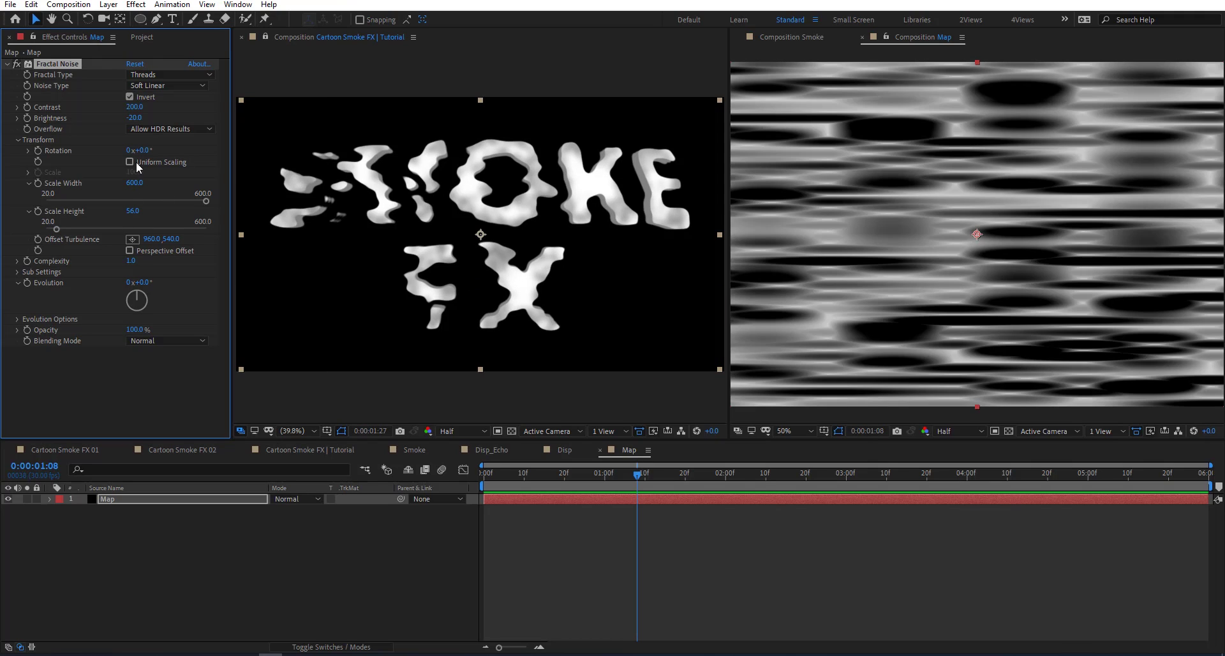
{"action": "mouse_move", "coordinate": [131, 211]}
{"action": "left_mouse_down"}
{"action": "mouse_move", "coordinate": [160, 207]}
{"action": "mouse_move", "coordinate": [139, 209]}
{"action": "left_mouse_up"}
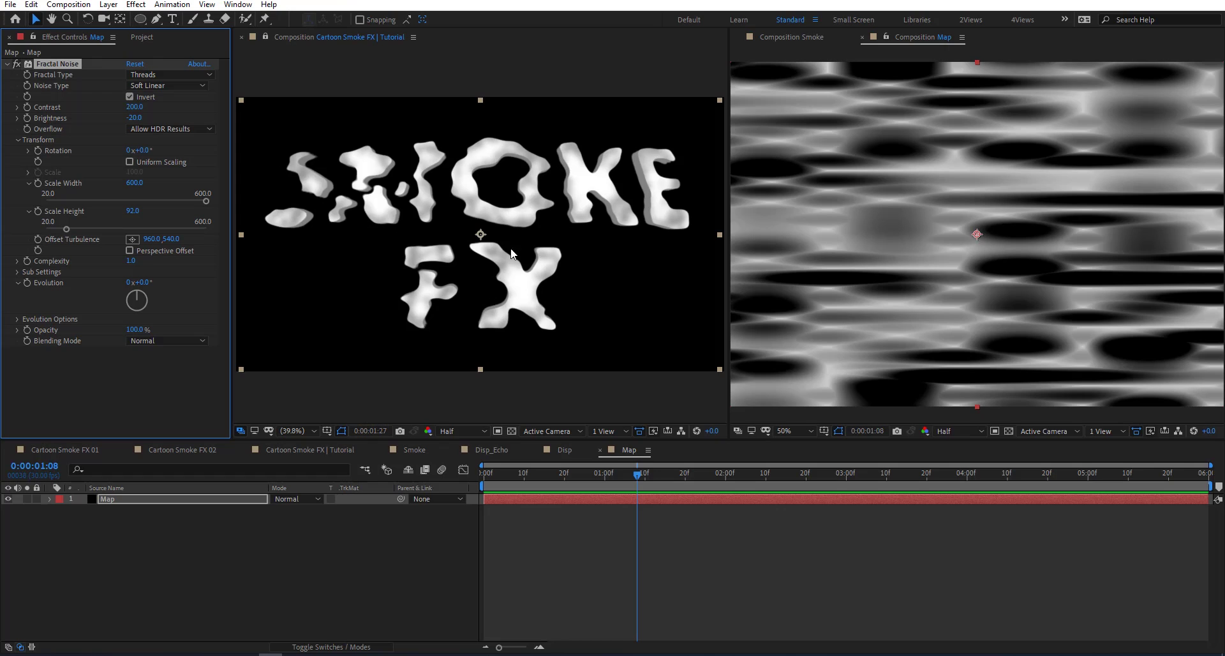
{"action": "left_click", "coordinate": [134, 212]}
{"action": "type", "text": "30"}
{"action": "key", "text": "Return"}
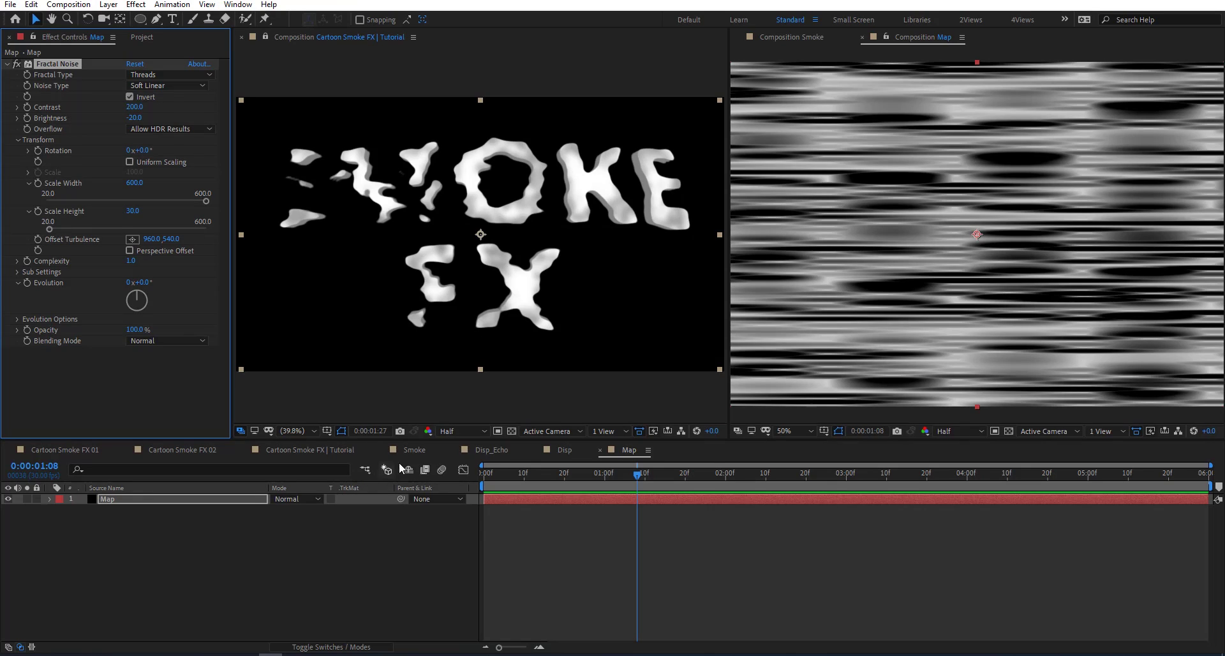
Apply the Minimax effect to the lower Disp_Echo layer in the Smoke composition
{"action": "left_click", "coordinate": [413, 449]}
{"action": "left_click", "coordinate": [149, 519]}
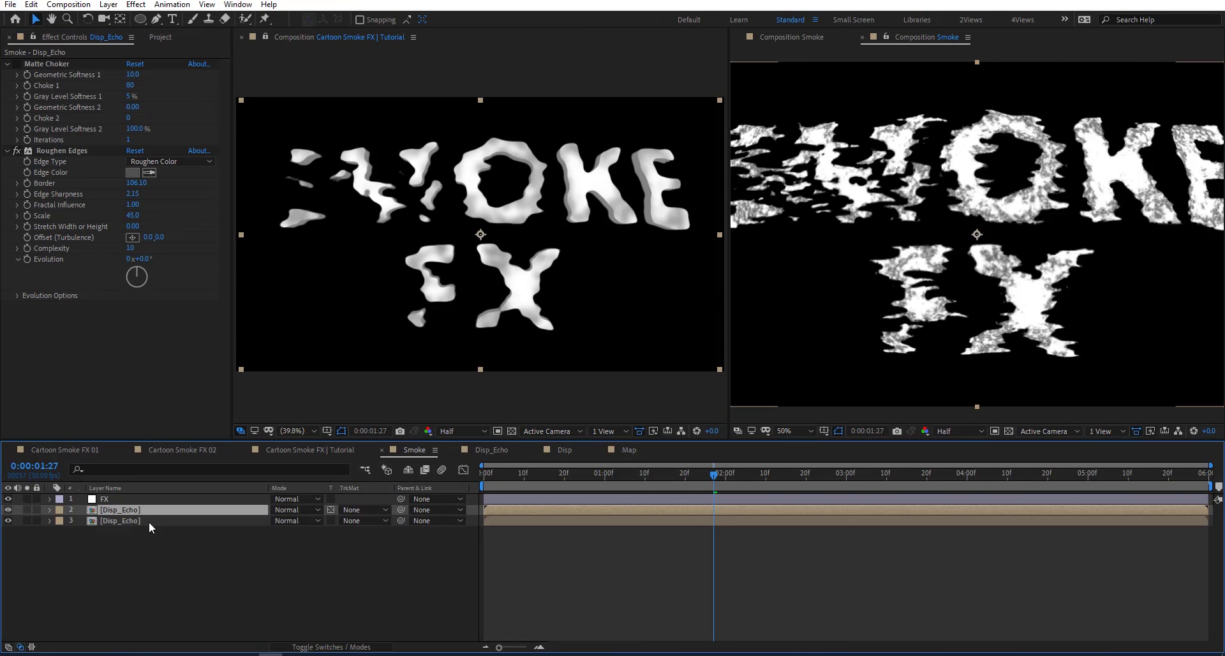
{"action": "key", "text": "ctrl+space"}
{"action": "type", "text": "mini"}
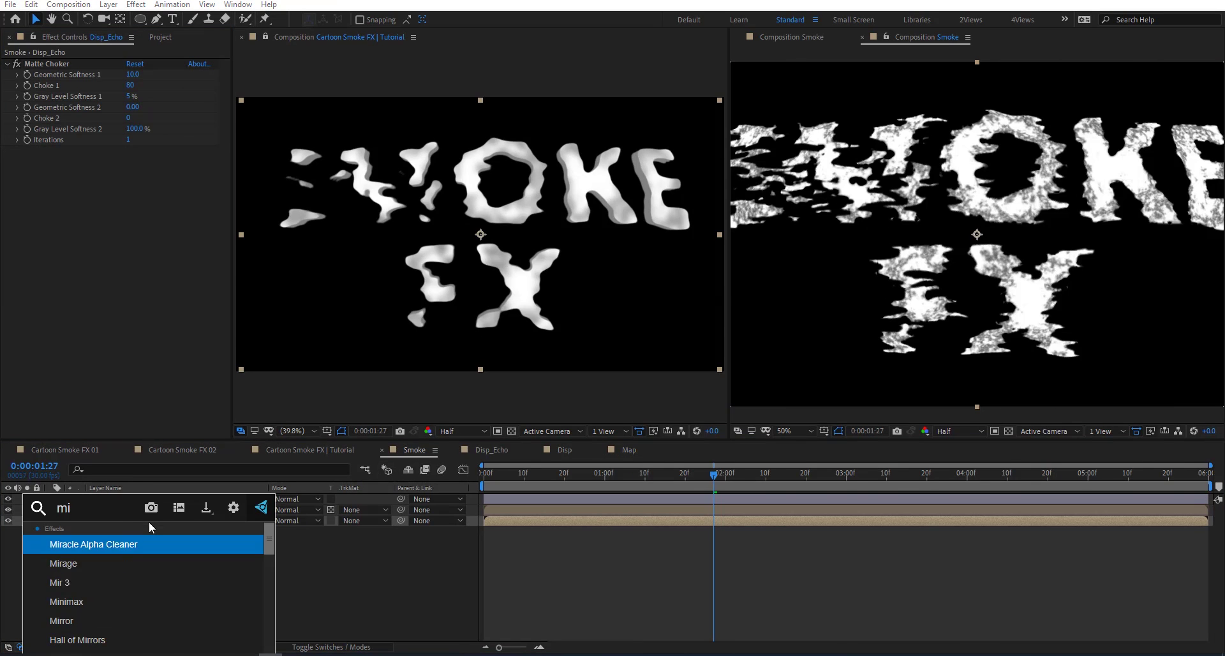
{"action": "key", "text": "Return"}
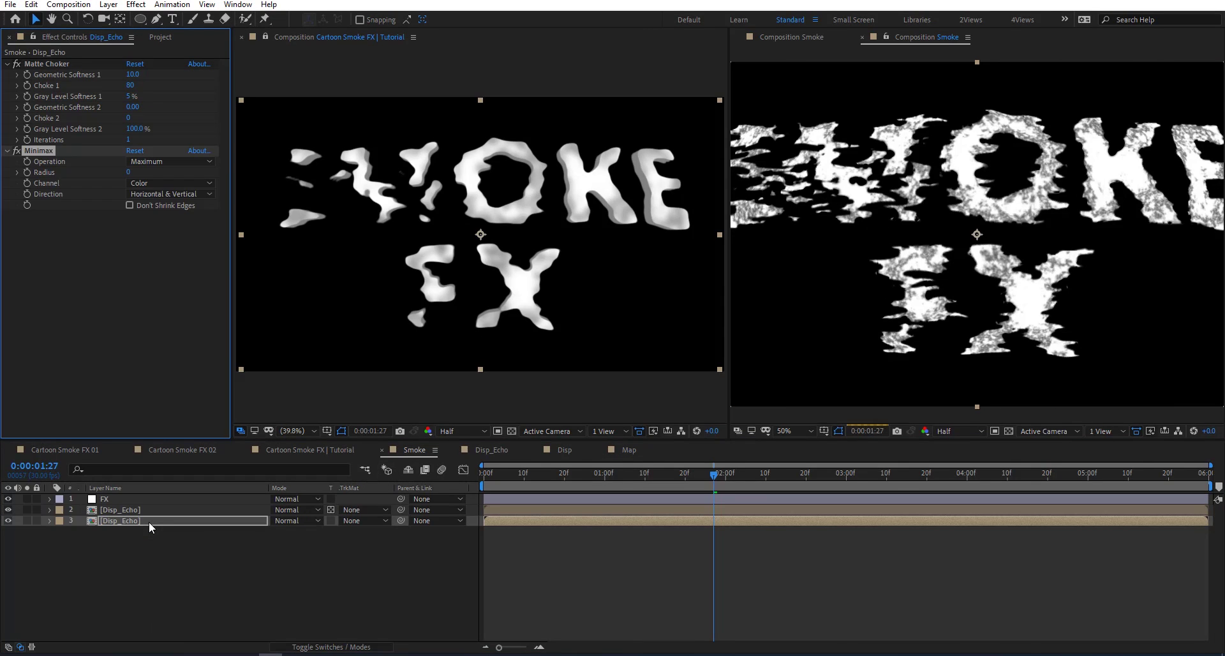
Set Minimax to the Alpha and Color channel, the Minimum operation and a radius of 11
{"action": "left_click", "coordinate": [147, 183]}
{"action": "left_click", "coordinate": [163, 211]}
{"action": "left_click_drag", "start_coordinate": [132, 172], "coordinate": [133, 171]}
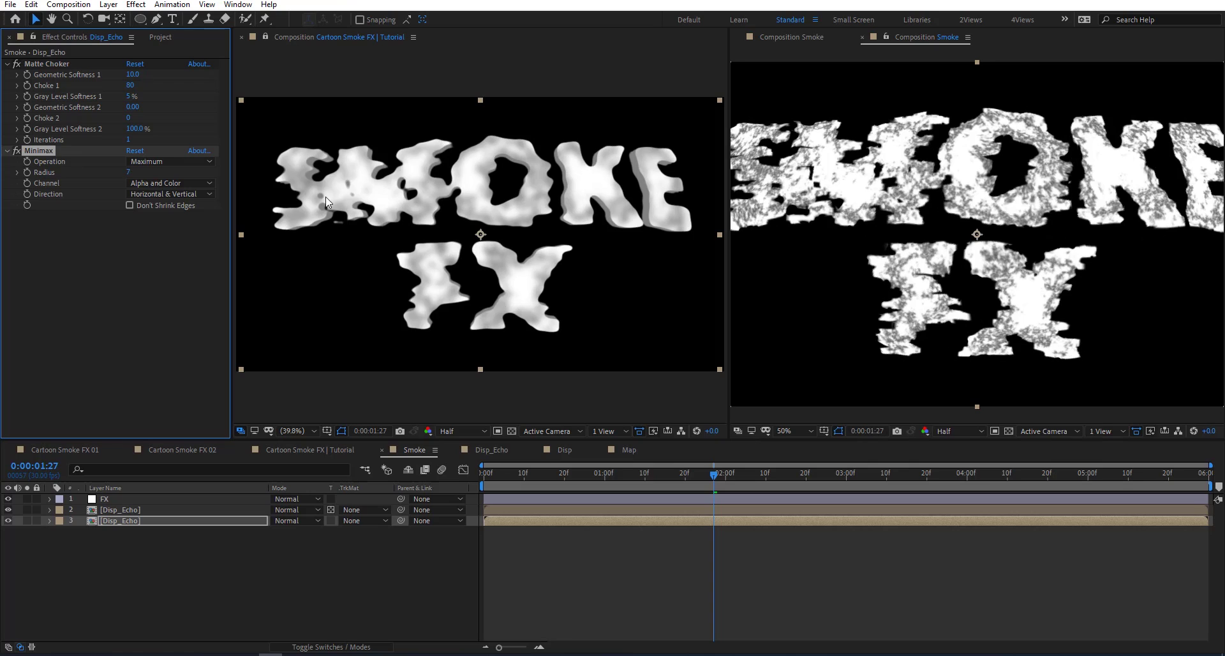
{"action": "left_click", "coordinate": [146, 161]}
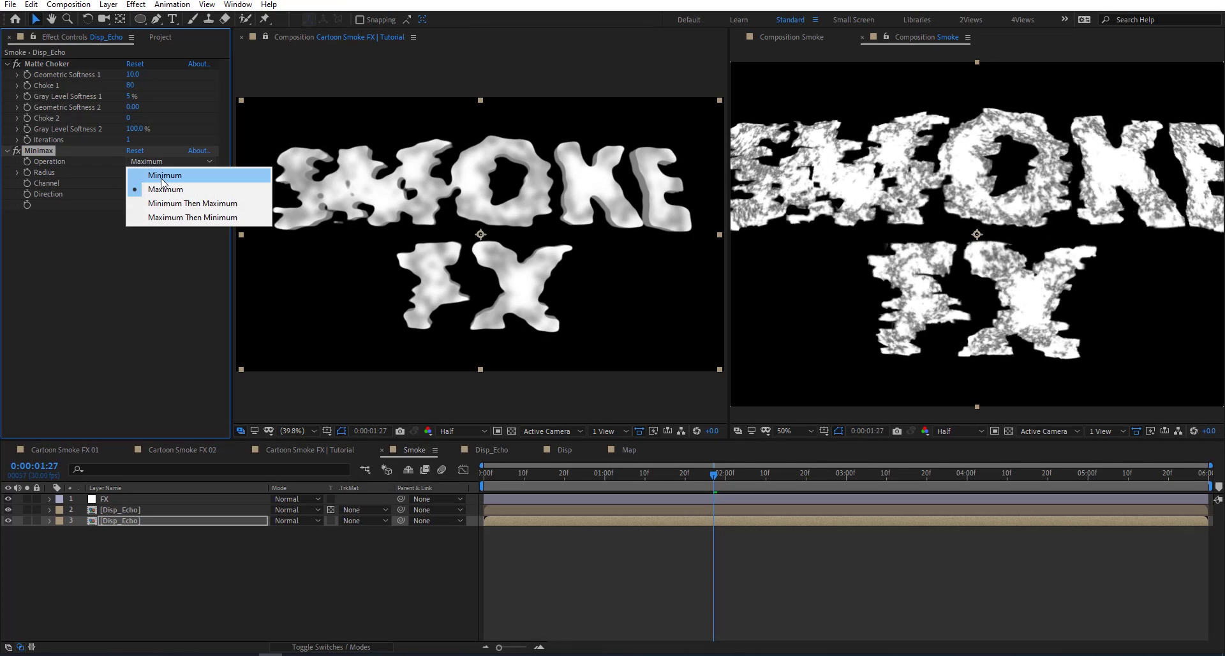
{"action": "left_click", "coordinate": [155, 173]}
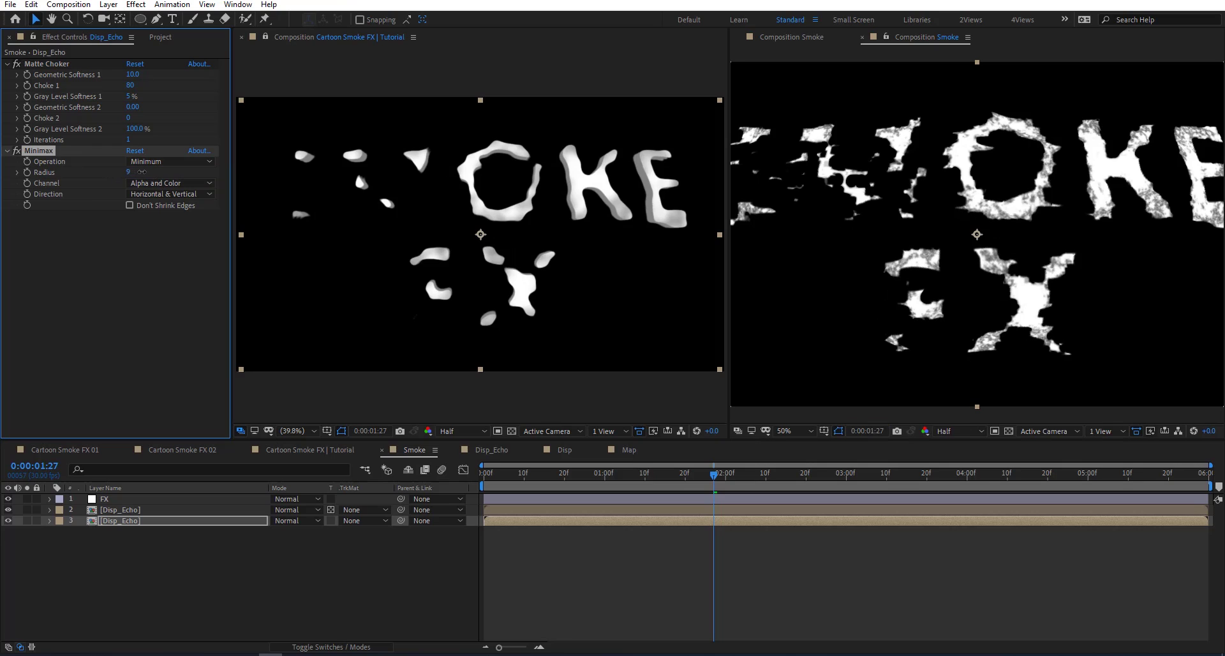
{"action": "left_click_drag", "start_coordinate": [141, 171], "coordinate": [156, 173]}
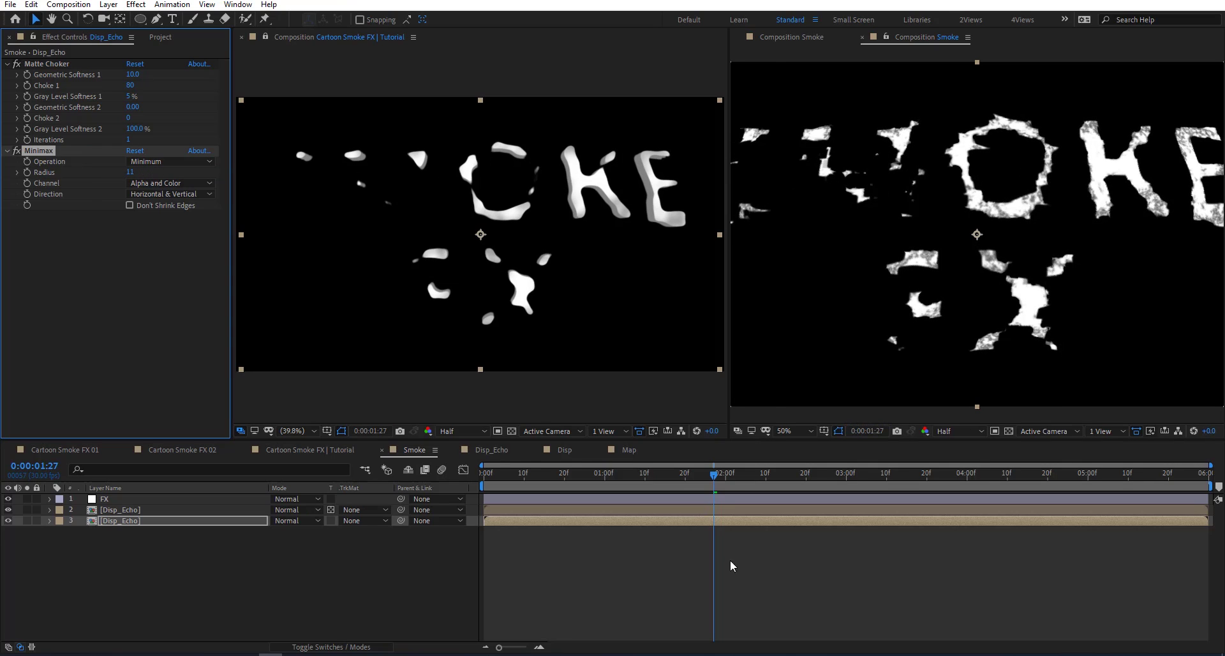
At 0:00:02:17, move Minimax above Matte Choker on the lower Disp_Echo layer and adjust its radius to 11
{"action": "left_click_drag", "start_coordinate": [722, 479], "coordinate": [794, 478]}
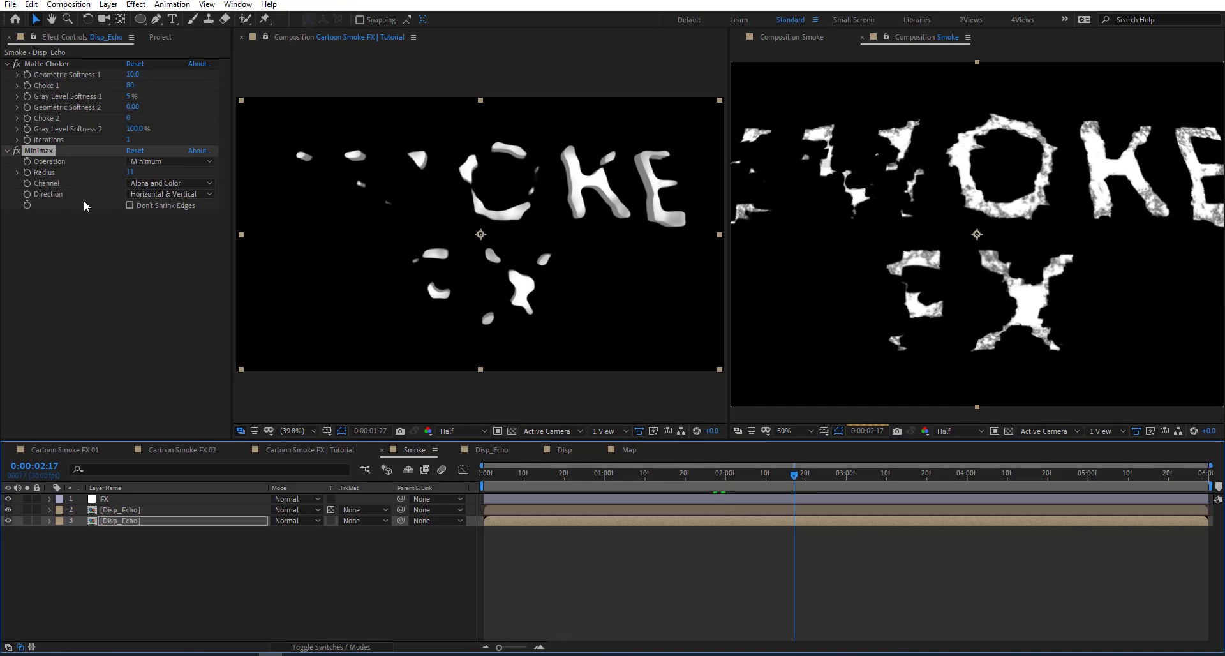
{"action": "left_click_drag", "start_coordinate": [36, 152], "coordinate": [63, 62]}
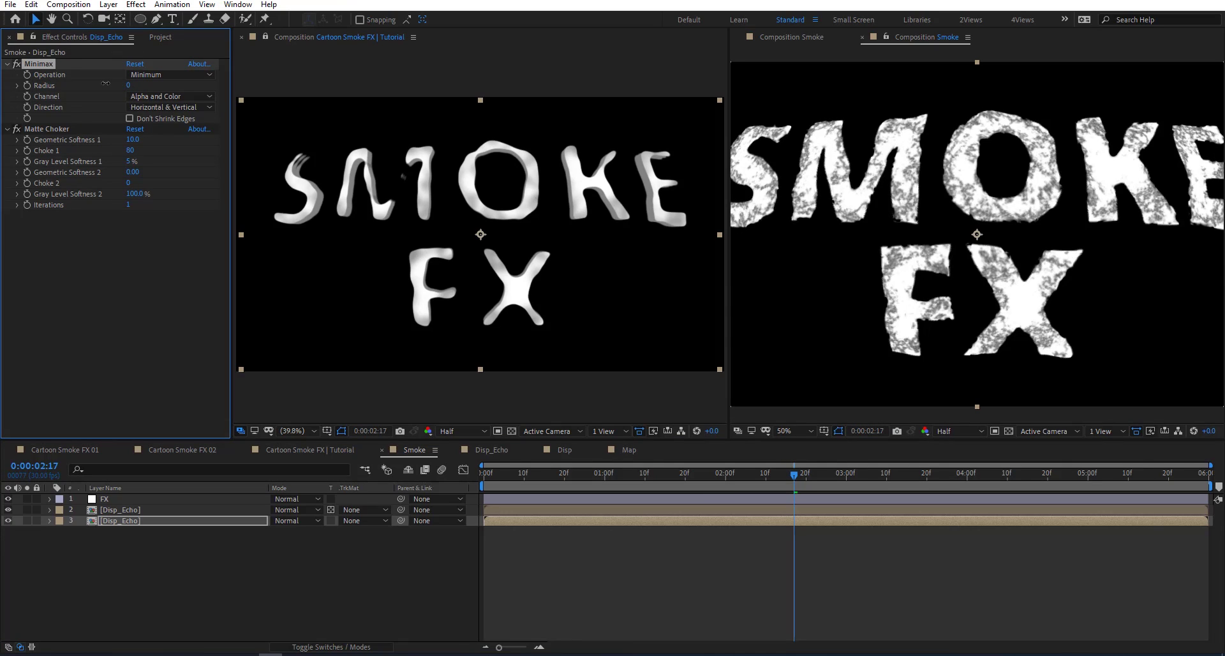
{"action": "left_click_drag", "start_coordinate": [106, 83], "coordinate": [117, 86]}
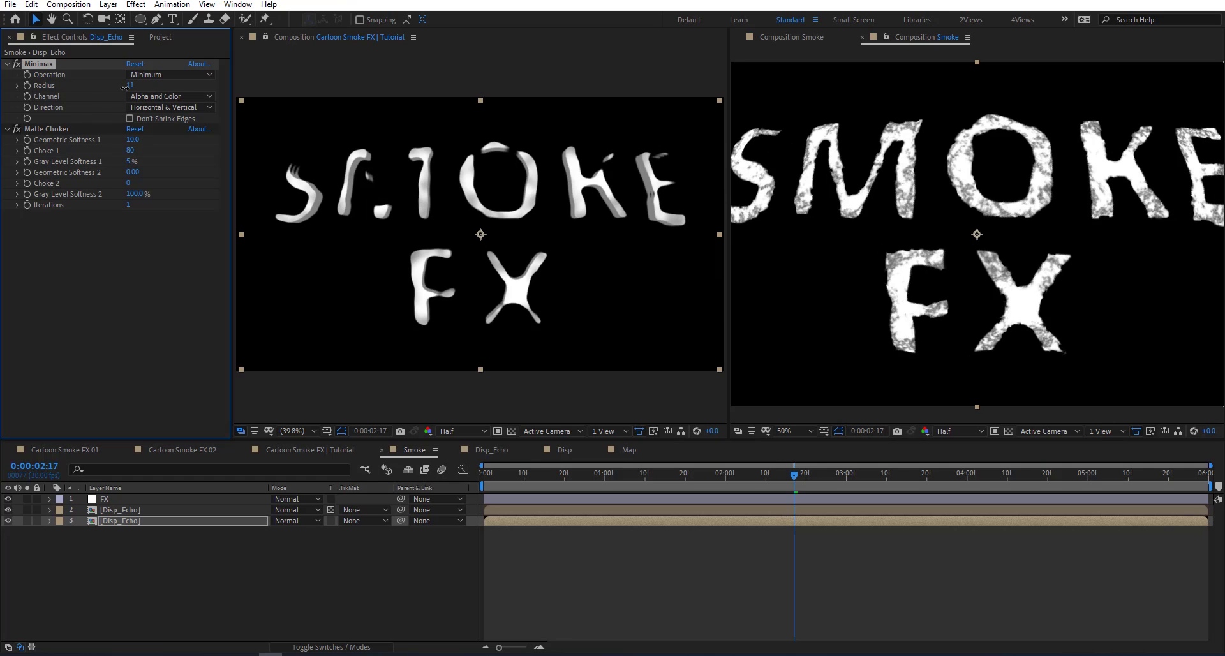
Set Minimax on the lower Disp_Echo layer to Minimum Then Maximum with radius 6, and check frames 0:00:01:09 and 0:00:01:19
{"action": "left_click", "coordinate": [174, 76]}
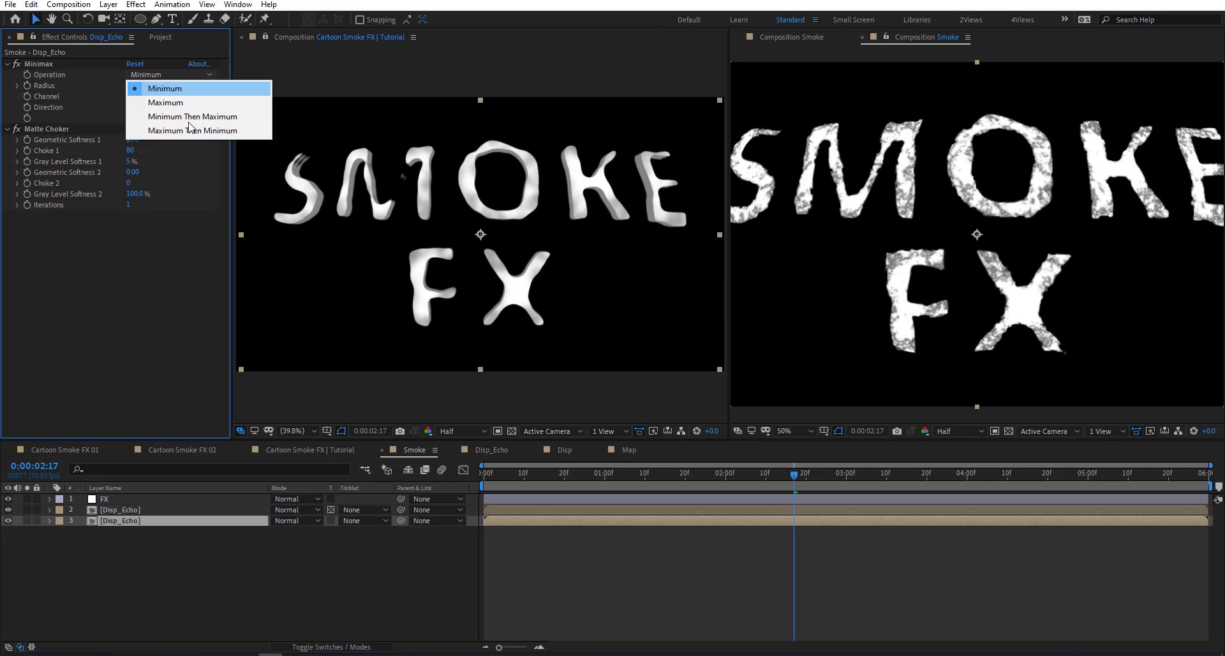
{"action": "left_click", "coordinate": [223, 120]}
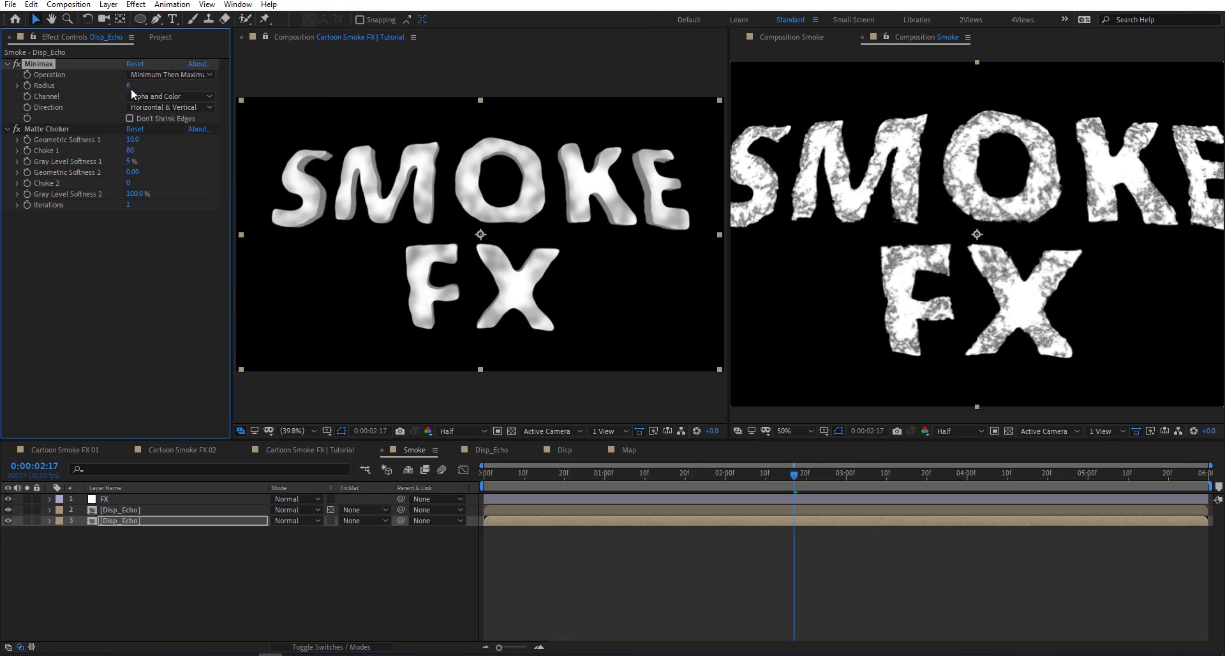
{"action": "left_click", "coordinate": [640, 473]}
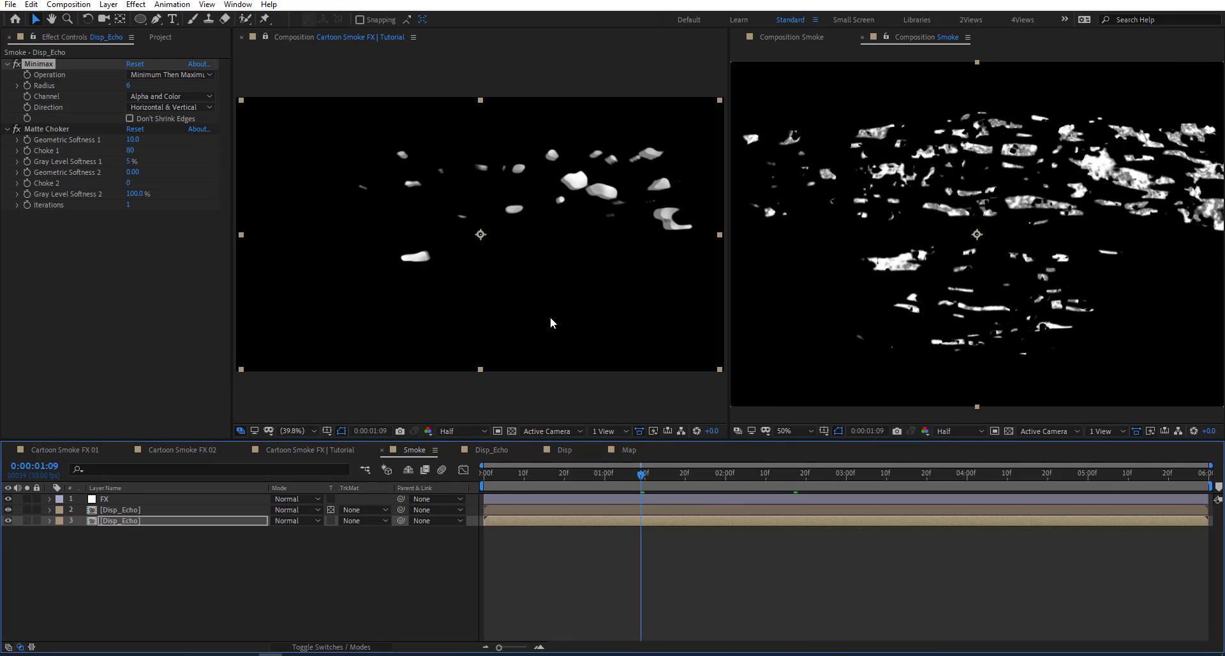
{"action": "left_click_drag", "start_coordinate": [641, 475], "coordinate": [682, 476]}
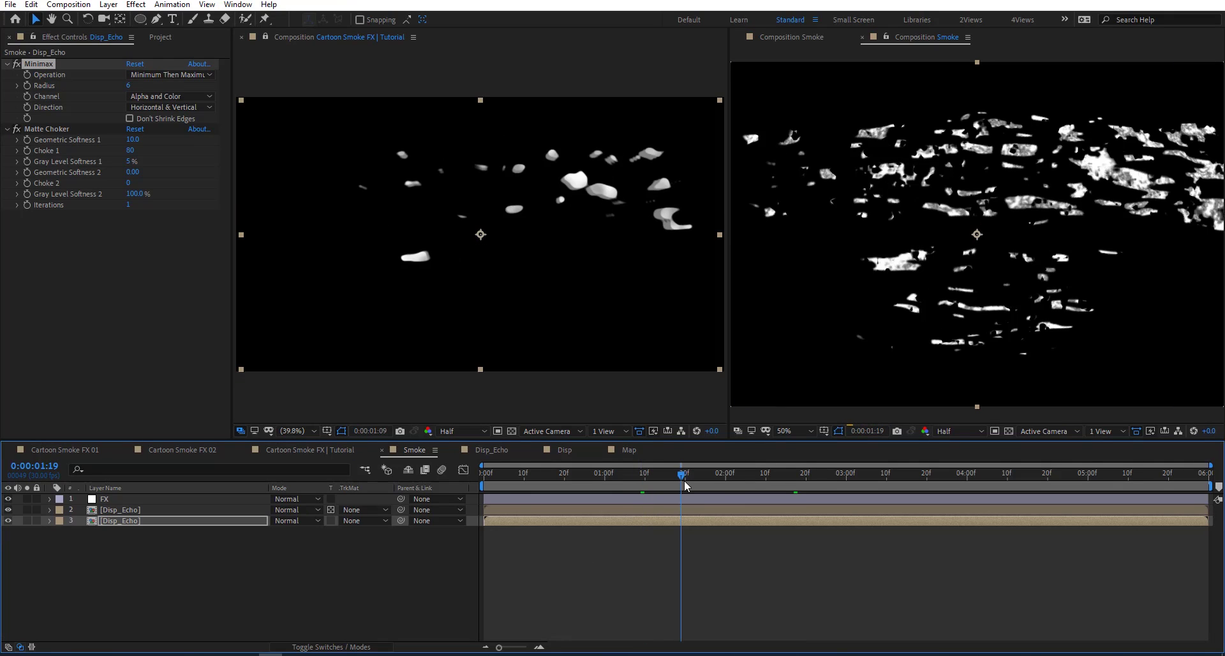
Open the FX Controller layer of Cartoon Smoke FX 01, unlock the main composition viewer and close the second viewer's compositions
{"action": "left_click", "coordinate": [64, 450]}
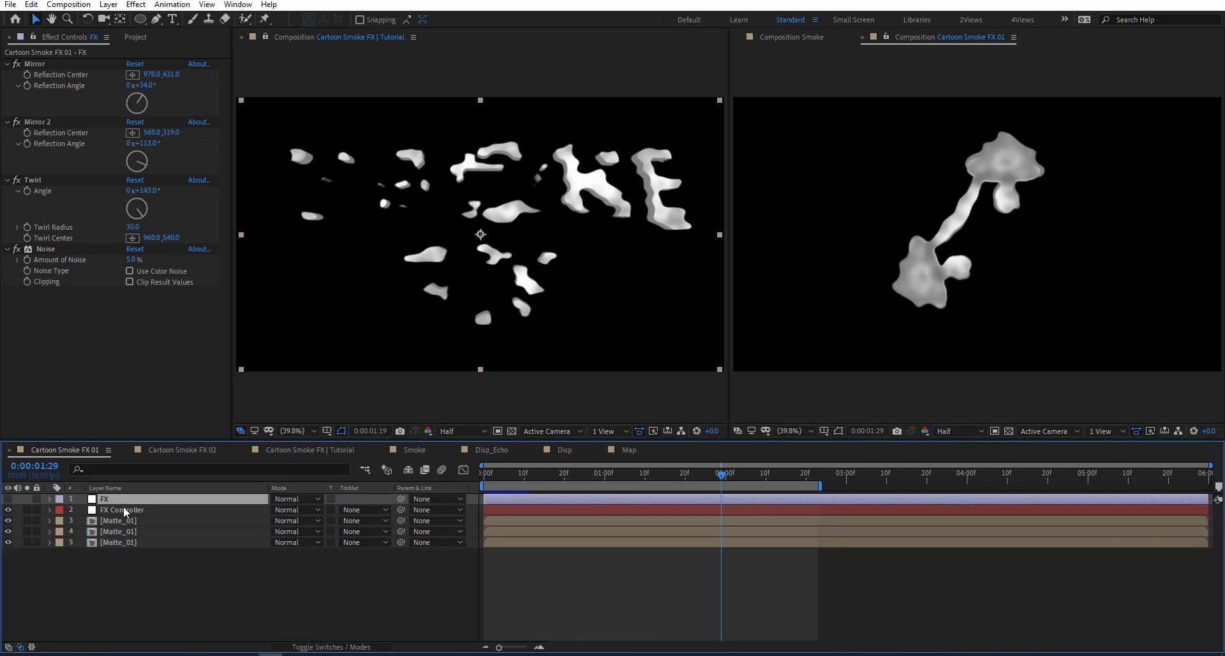
{"action": "left_click", "coordinate": [124, 511]}
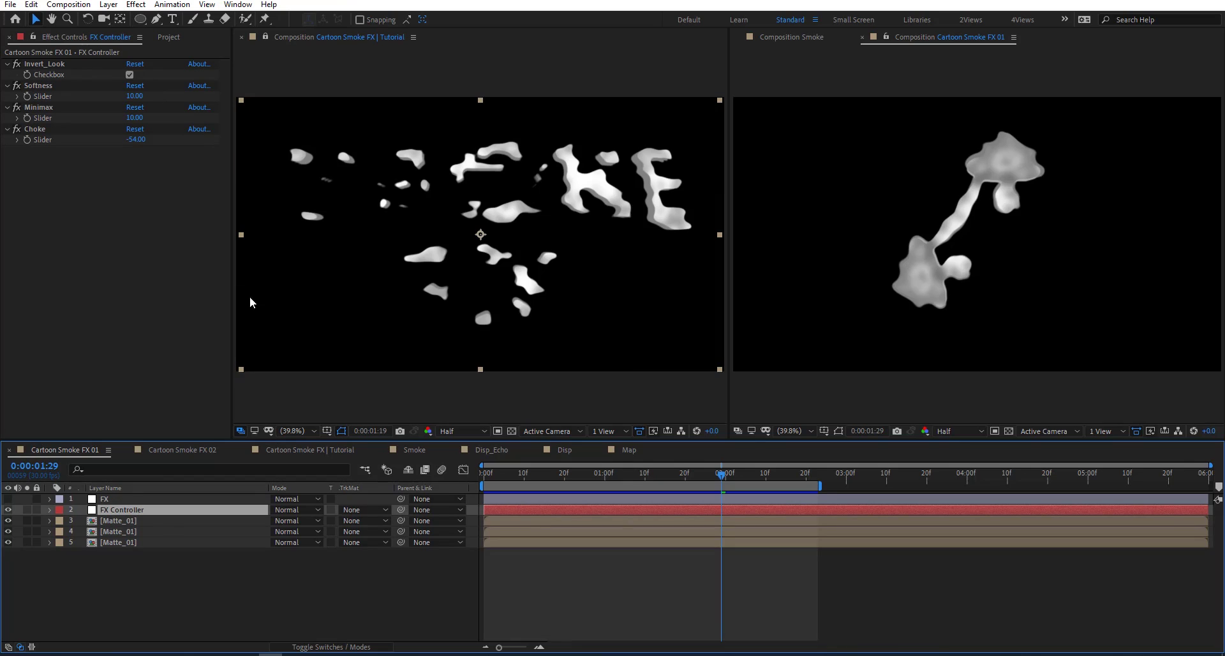
{"action": "left_click", "coordinate": [265, 37]}
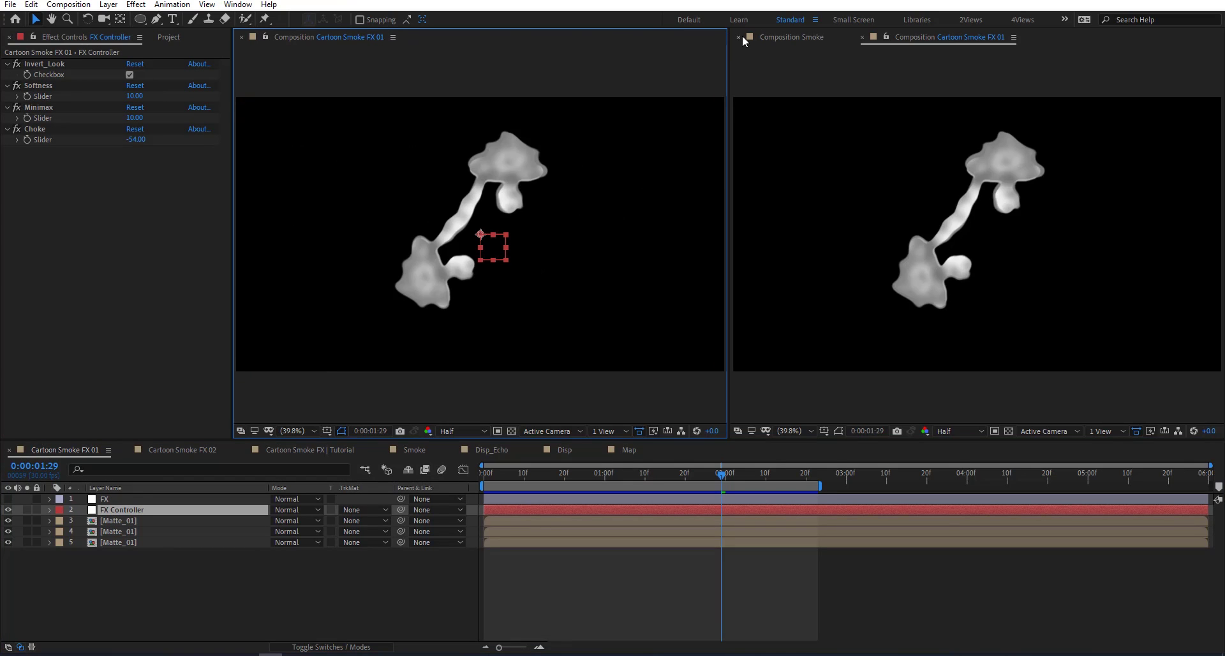
{"action": "left_click", "coordinate": [738, 37]}
{"action": "left_click", "coordinate": [738, 37]}
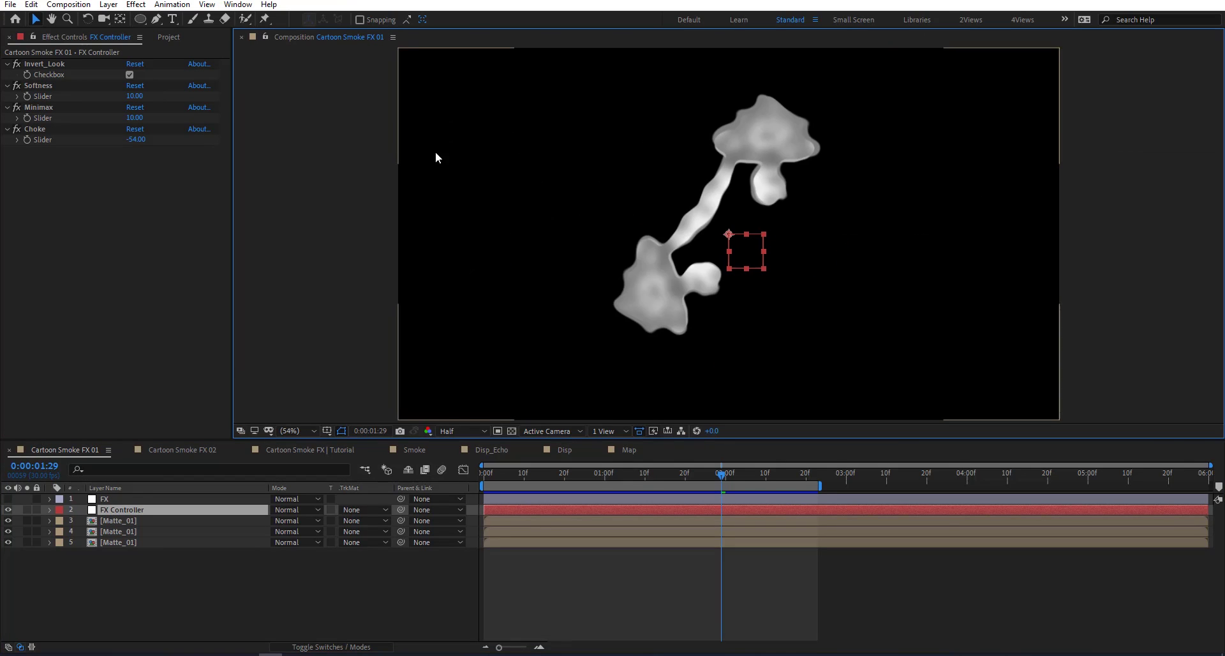
Set the FX Controller's Softness and Minimax sliders to 0 and its Choke slider to 27
{"action": "left_click", "coordinate": [137, 97]}
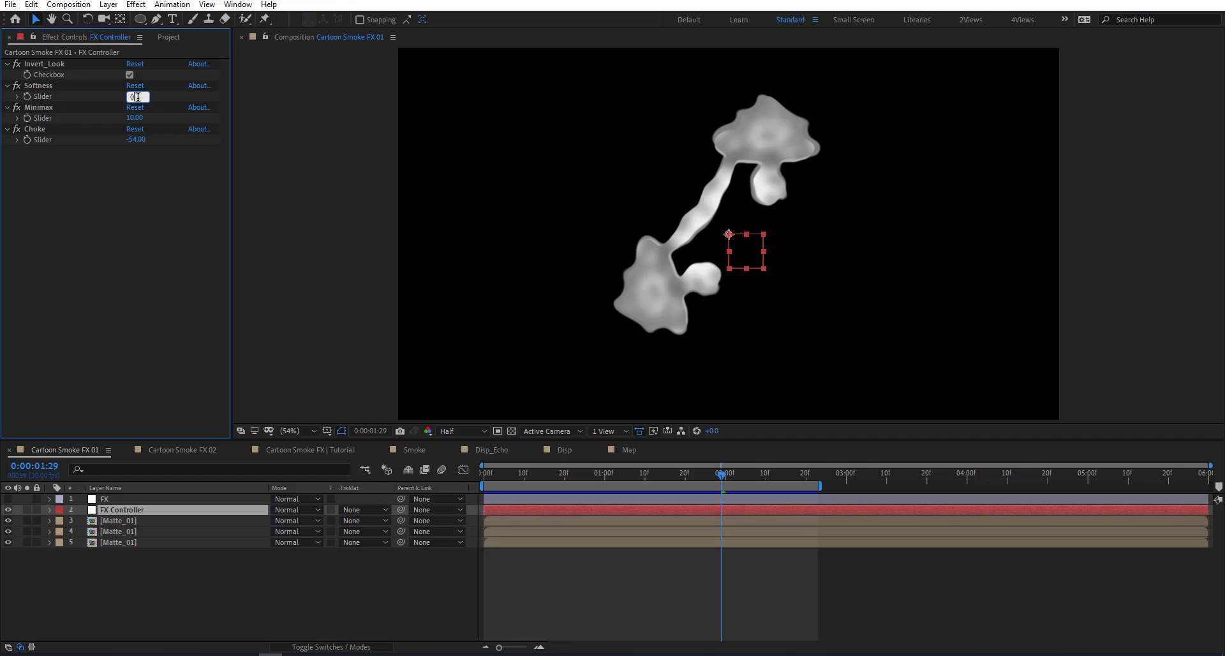
{"action": "type", "text": "0"}
{"action": "key", "text": "Return"}
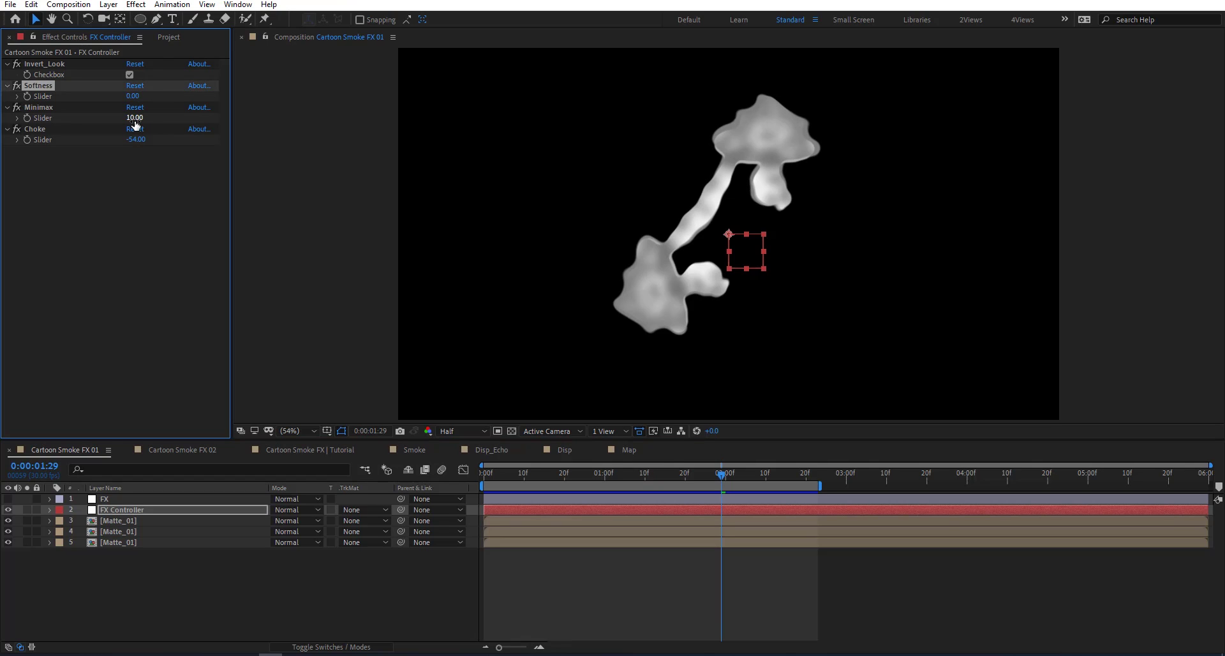
{"action": "left_click", "coordinate": [134, 118]}
{"action": "type", "text": "0"}
{"action": "key", "text": "Return"}
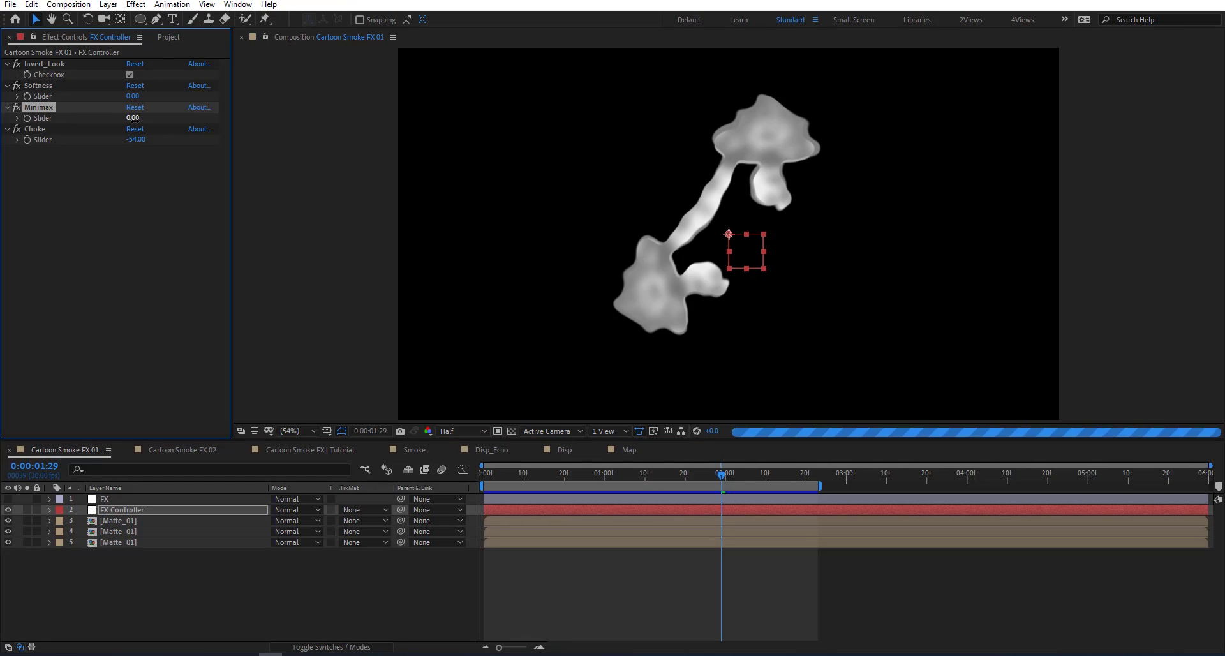
{"action": "left_click_drag", "start_coordinate": [134, 142], "coordinate": [207, 148]}
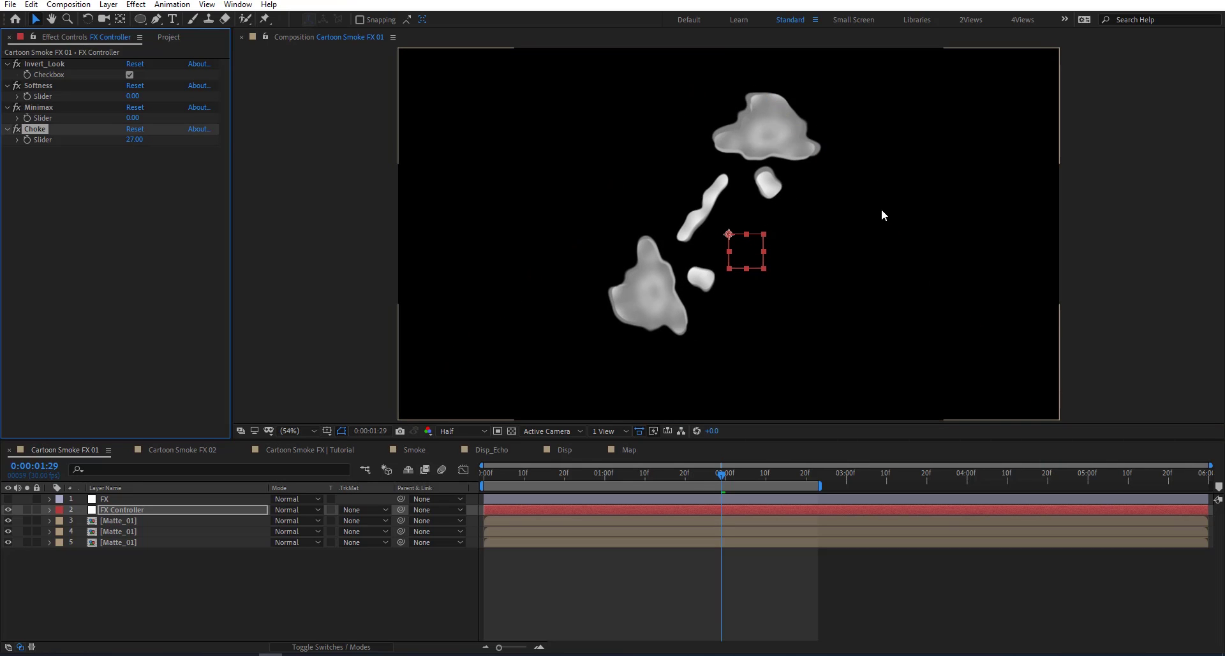
Preview Cartoon Smoke FX 01 from the first frame and scrub to 0:00:01:18
{"action": "left_click_drag", "start_coordinate": [601, 486], "coordinate": [476, 486]}
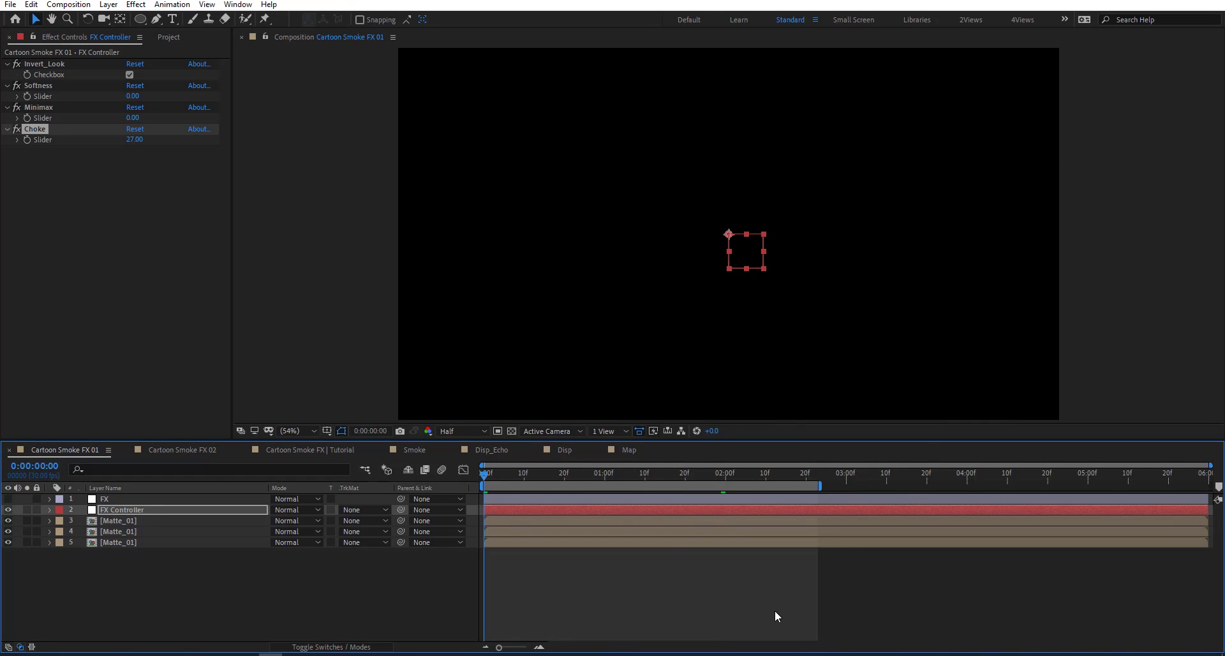
{"action": "key", "text": "space"}
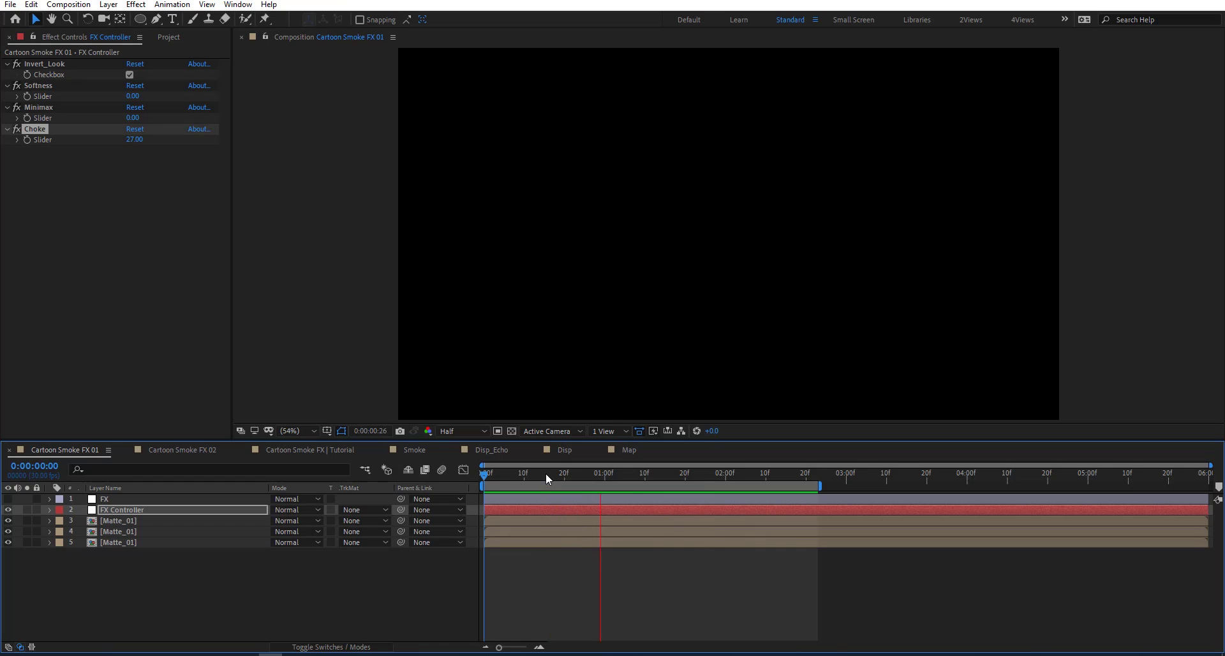
{"action": "left_click_drag", "start_coordinate": [545, 473], "coordinate": [677, 490]}
Open the nested compositions Matte_01, Animation_Disp, Displacemnt_ and LogoHolder one inside the other
{"action": "left_click", "coordinate": [108, 520]}
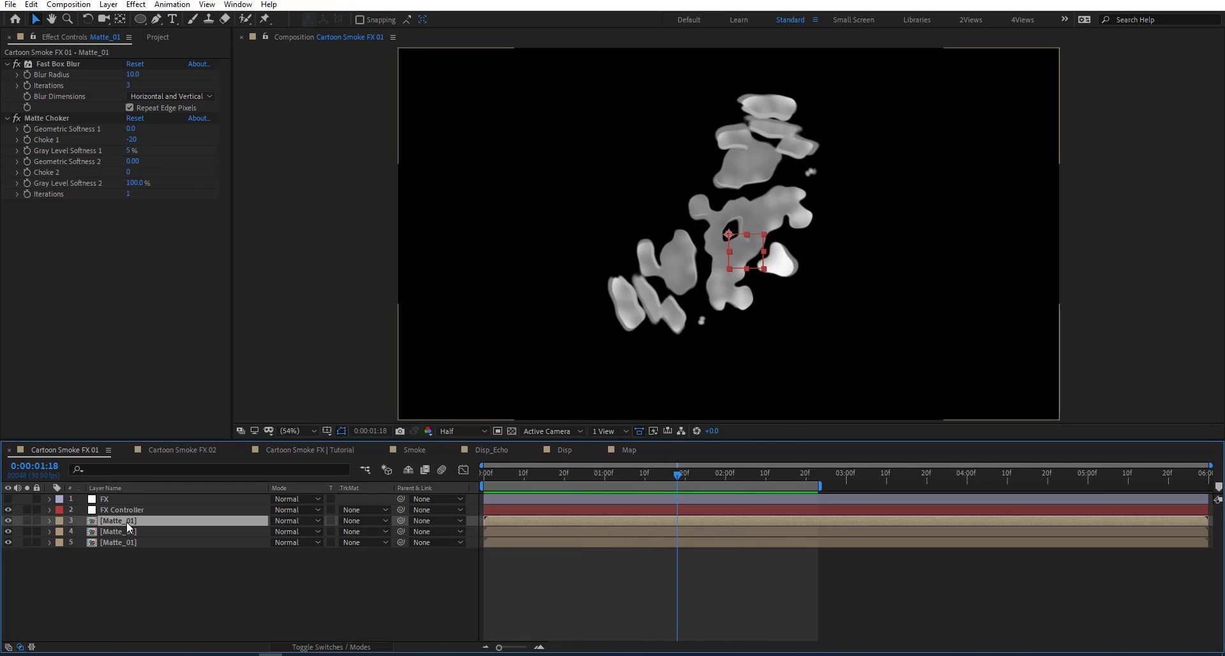
{"action": "double_click", "coordinate": [126, 522]}
{"action": "double_click", "coordinate": [117, 518]}
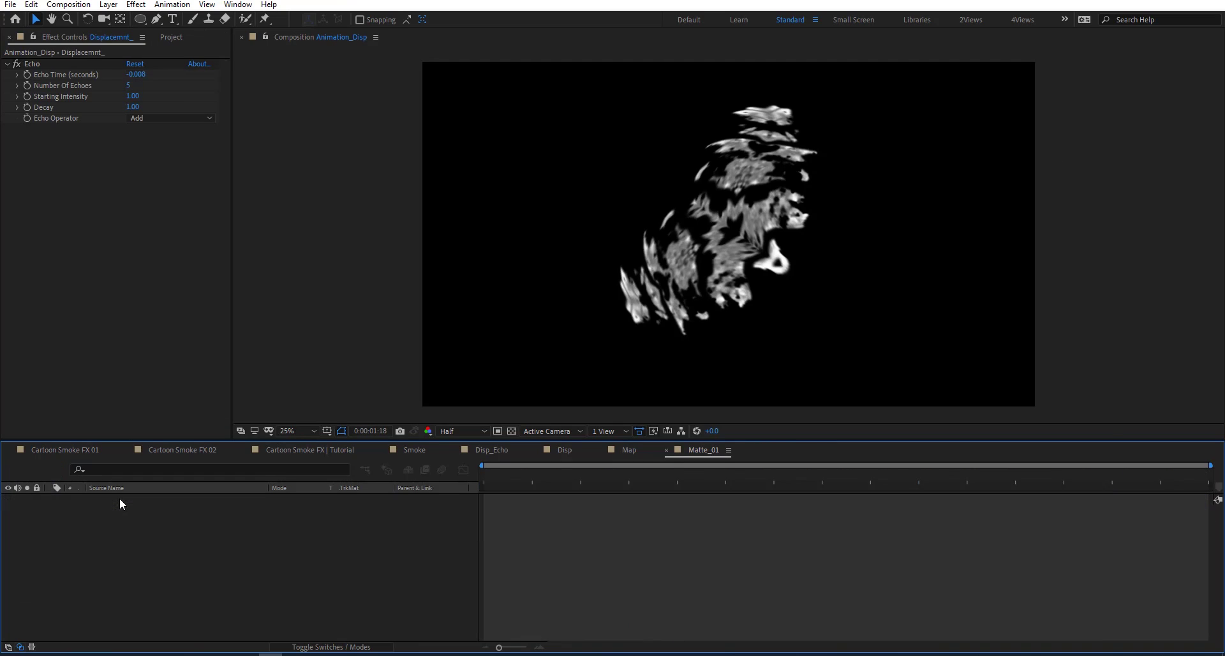
{"action": "double_click", "coordinate": [120, 497]}
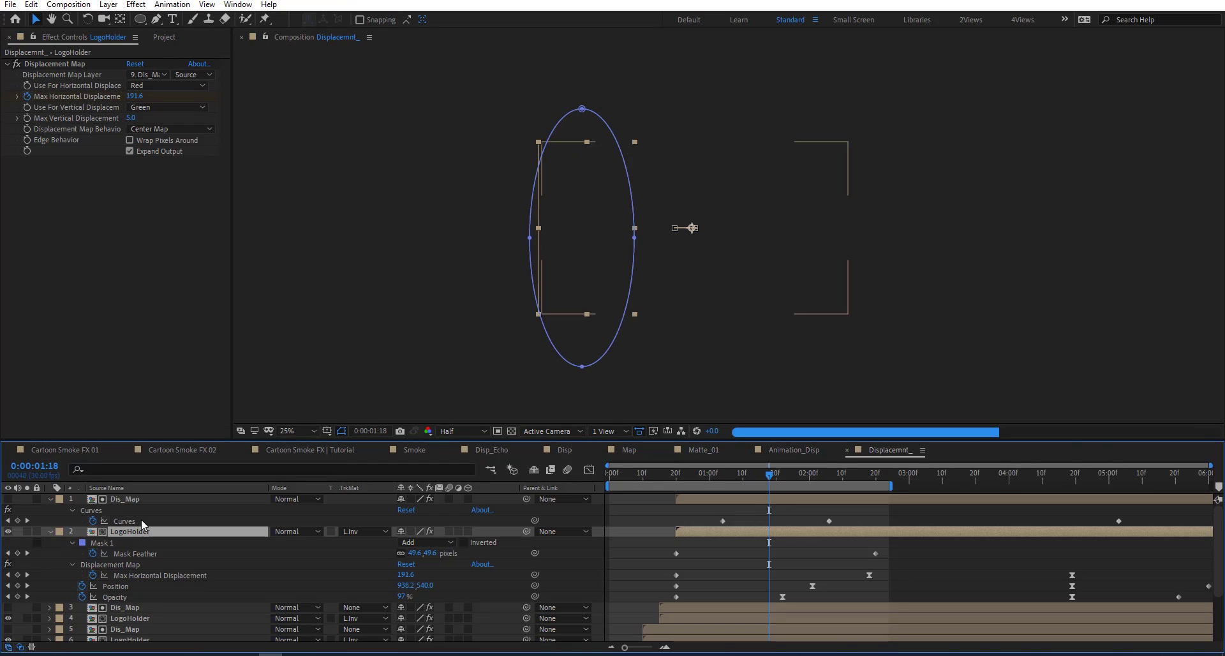
{"action": "double_click", "coordinate": [136, 531]}
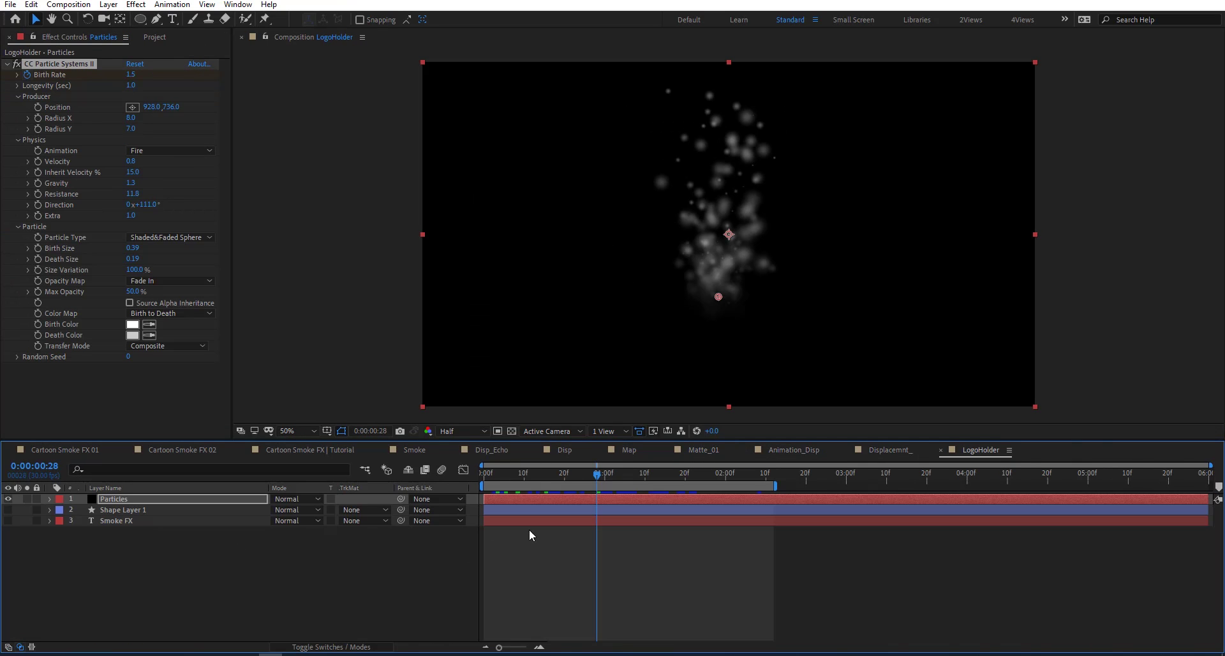
Play the Particles layer's animation in the LogoHolder composition from the first frame
{"action": "left_click_drag", "start_coordinate": [543, 473], "coordinate": [484, 479]}
{"action": "key", "text": "space"}
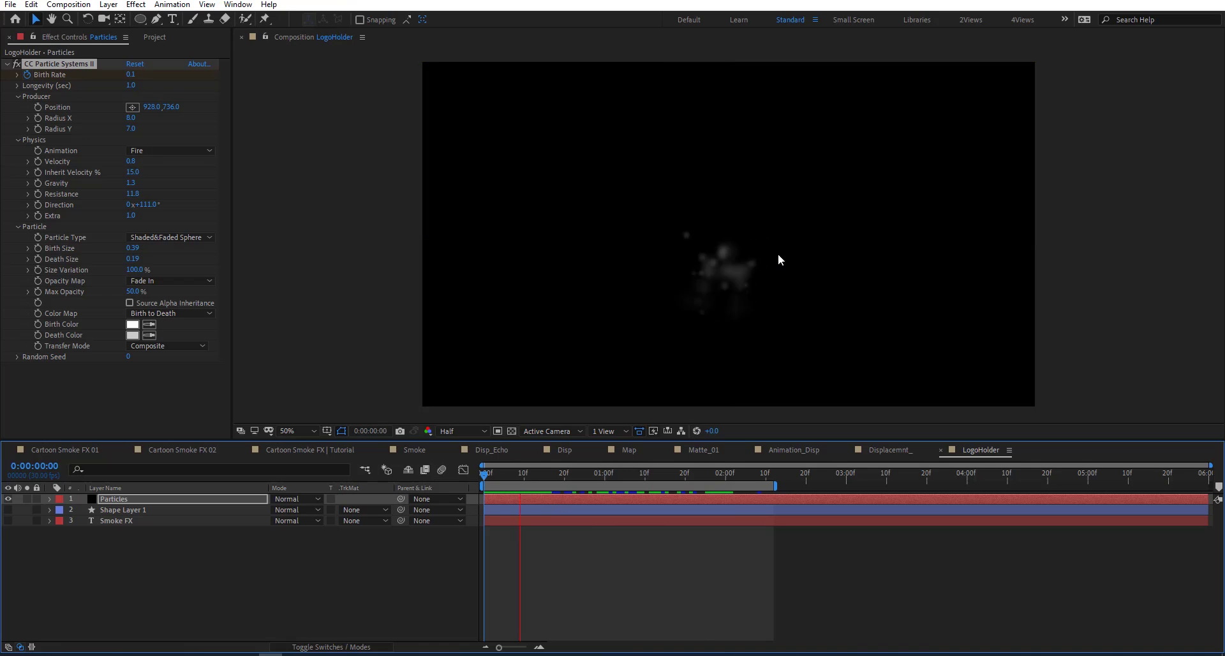
{"action": "key", "text": "space"}
{"action": "key", "text": "space"}
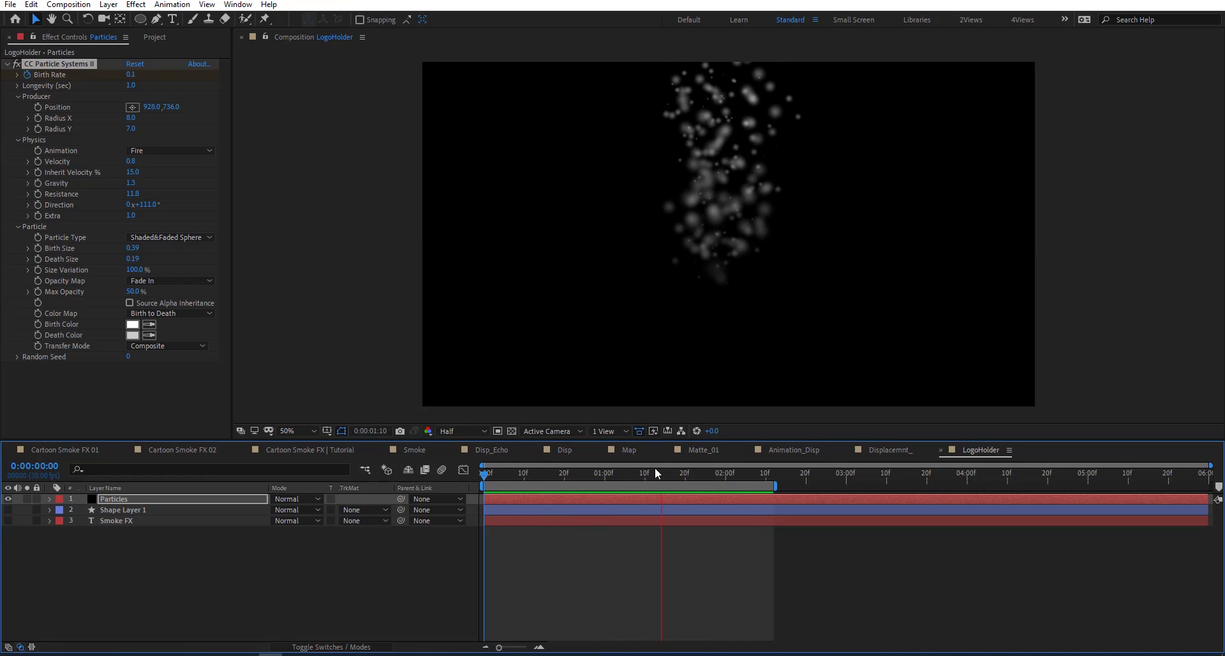
{"action": "key", "text": "space"}
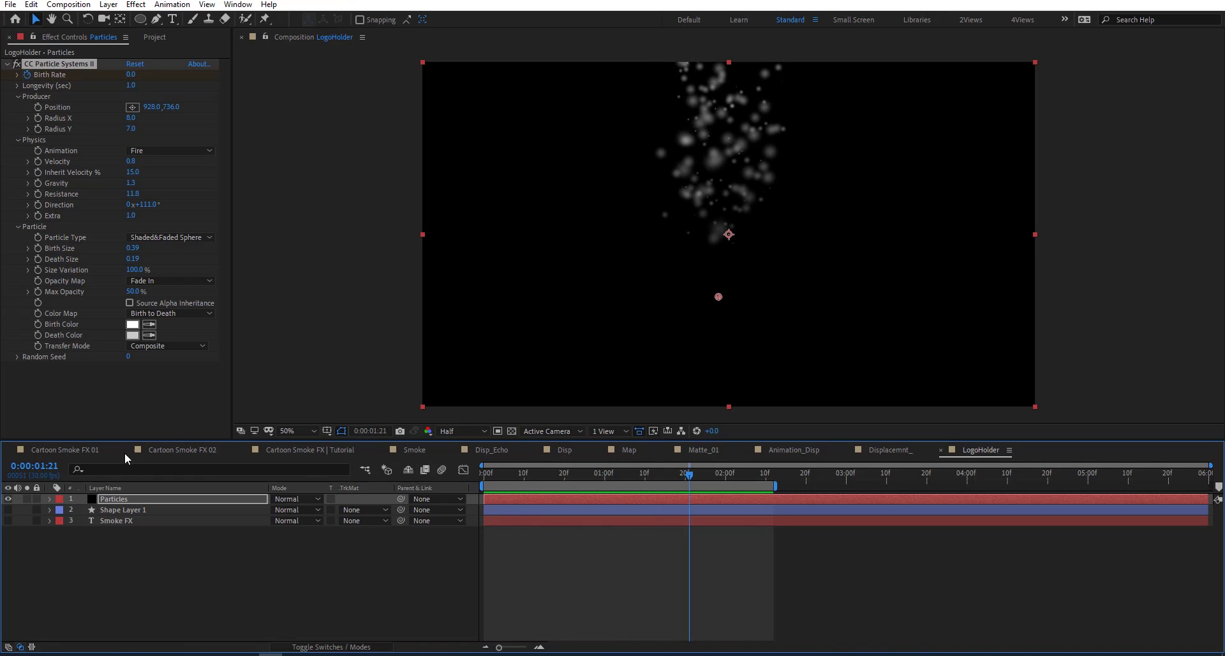
Open Matte_01 from Cartoon Smoke FX 01 and hide its Adjustment Layer 4
{"action": "left_click", "coordinate": [80, 448]}
{"action": "left_click", "coordinate": [121, 510]}
{"action": "double_click", "coordinate": [125, 532]}
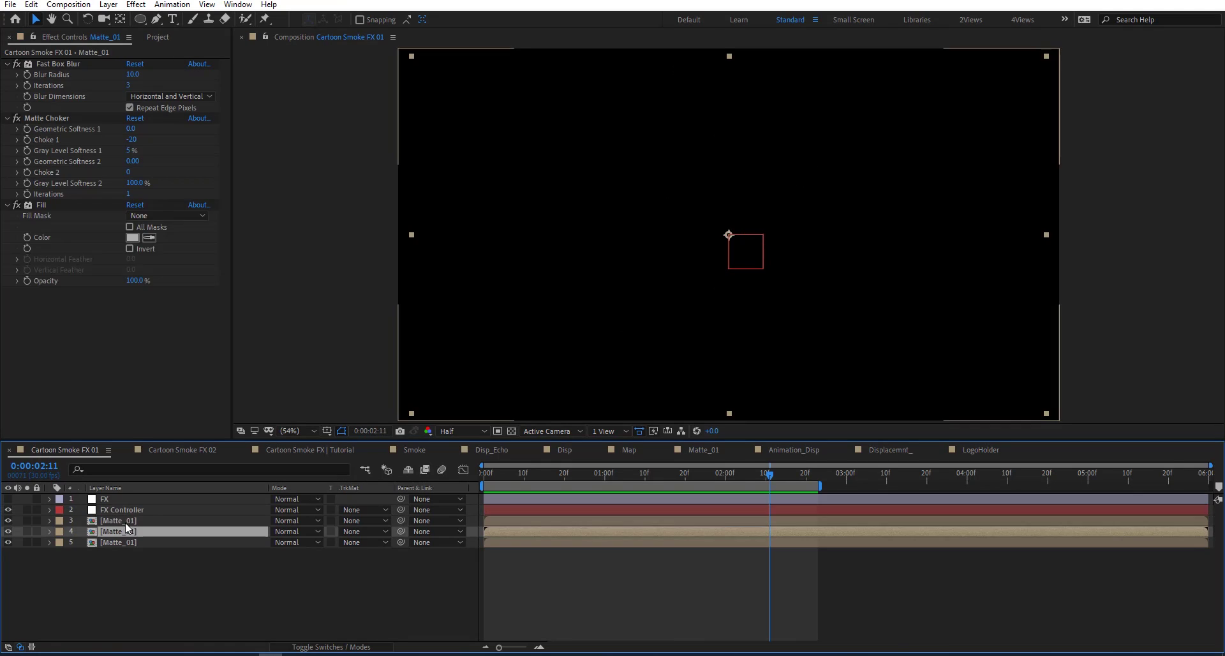
{"action": "left_click", "coordinate": [148, 498]}
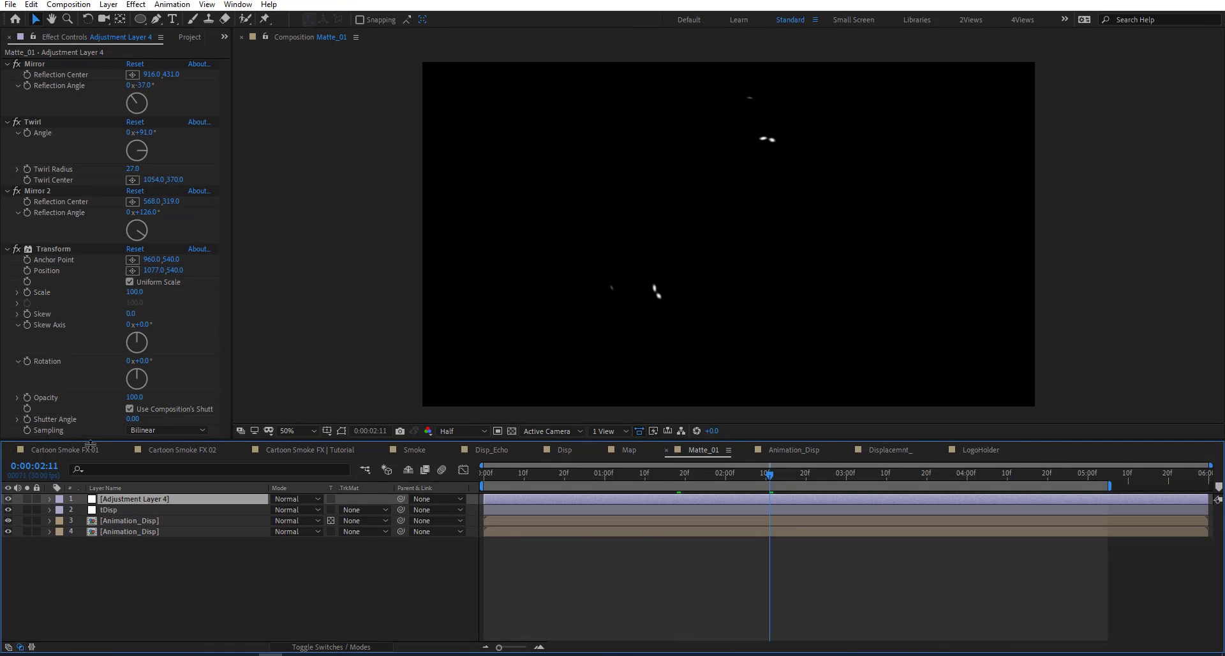
{"action": "left_click", "coordinate": [8, 499]}
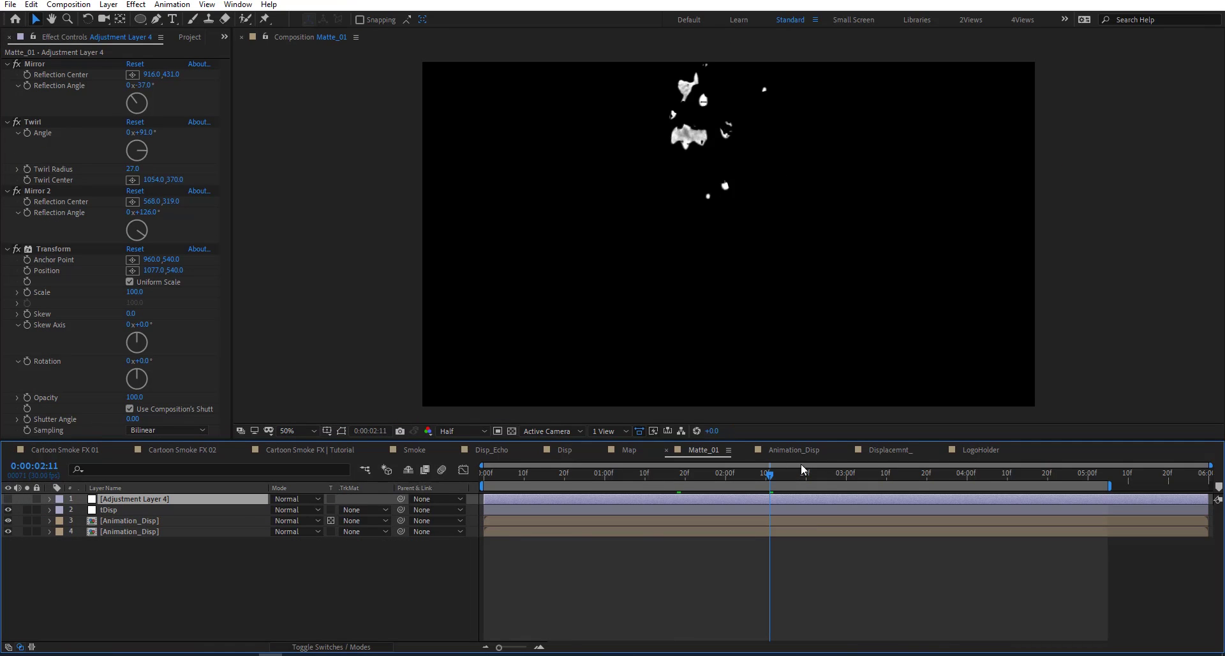
Preview the Cartoon Smoke FX 01 composition from near its start and scrub to 0:00:01:29
{"action": "left_click_drag", "start_coordinate": [768, 480], "coordinate": [495, 474]}
{"action": "left_click", "coordinate": [87, 448]}
{"action": "key", "text": "space"}
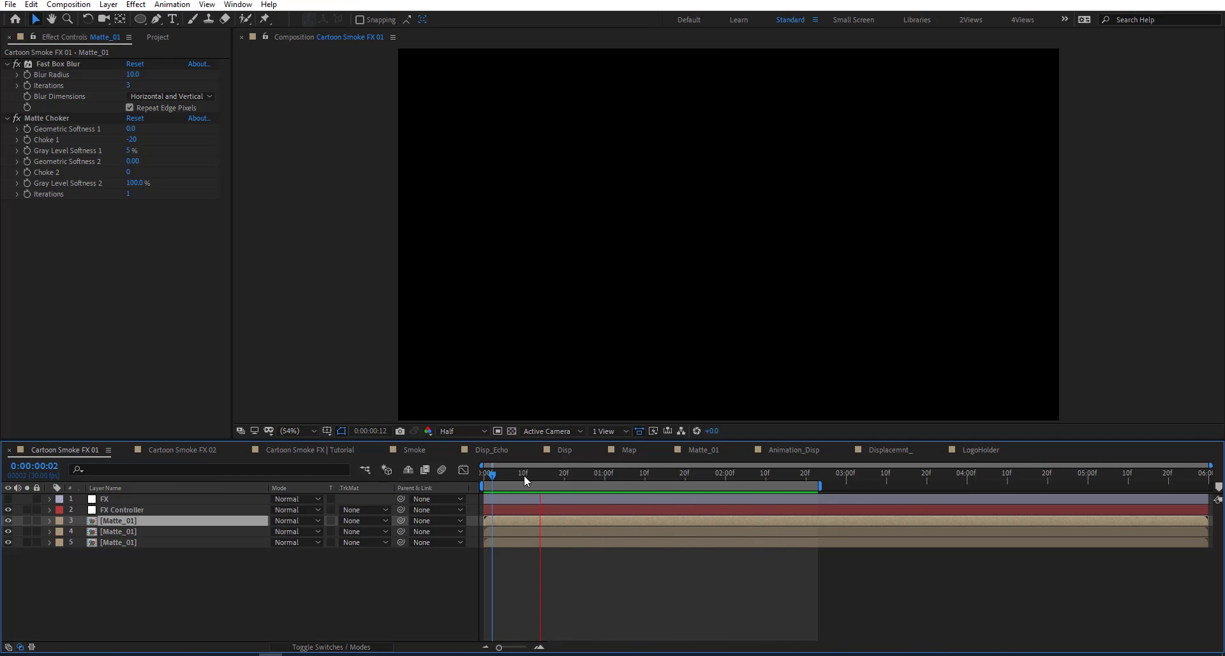
{"action": "left_click_drag", "start_coordinate": [523, 475], "coordinate": [721, 499]}
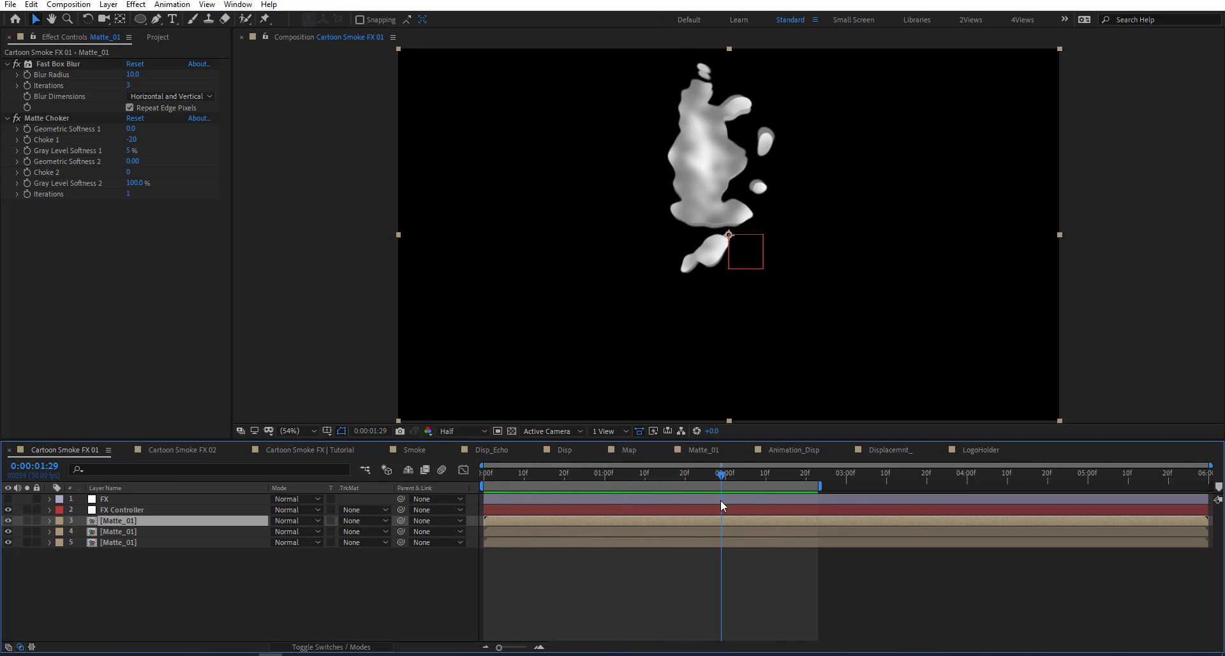
Look into Cartoon Smoke FX 02 and Animation_Disp, and make Adjustment Layer 4 visible again in Matte_01
{"action": "left_click", "coordinate": [195, 451]}
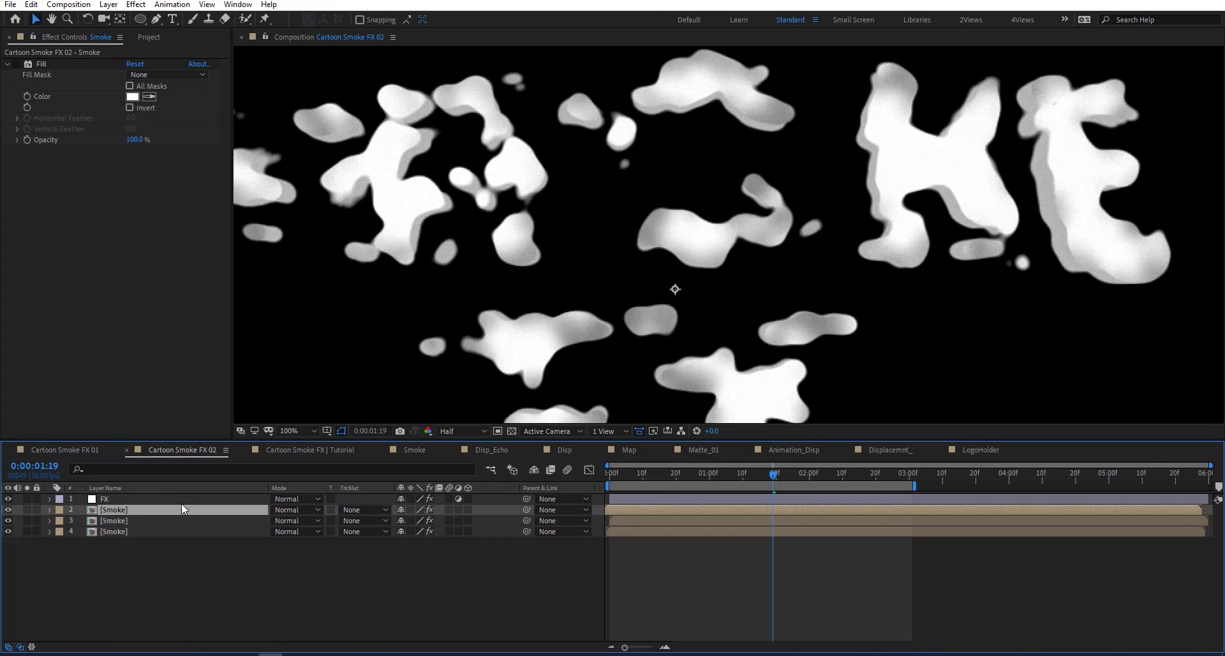
{"action": "left_click", "coordinate": [796, 450]}
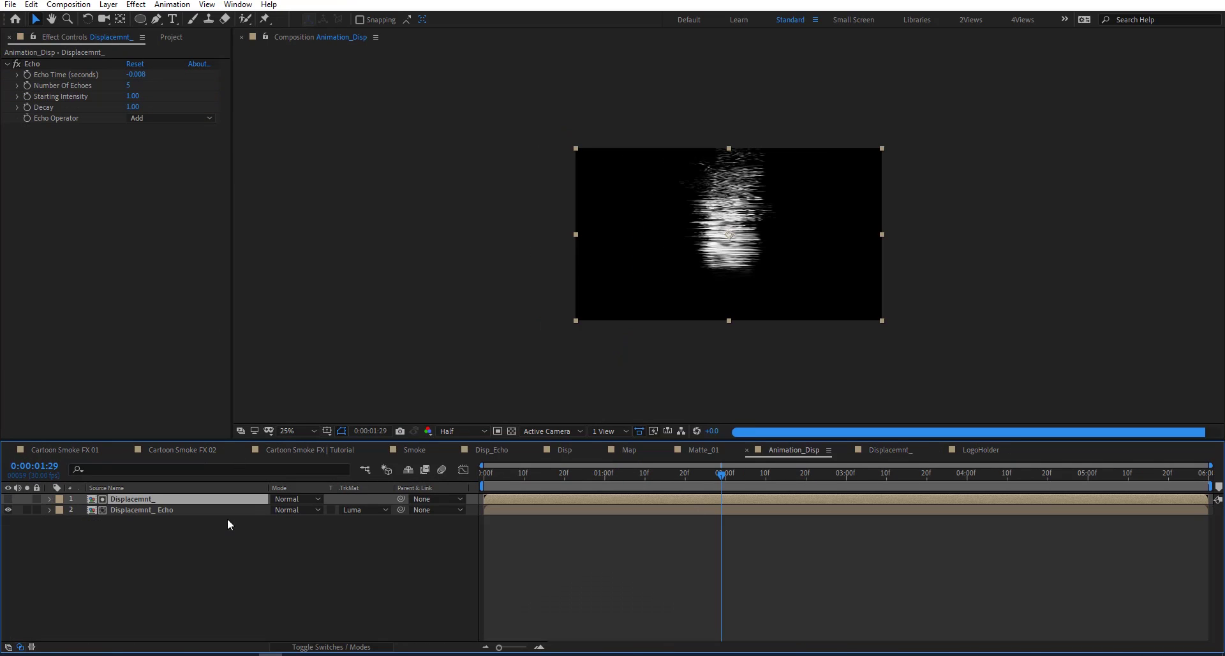
{"action": "left_click", "coordinate": [702, 454]}
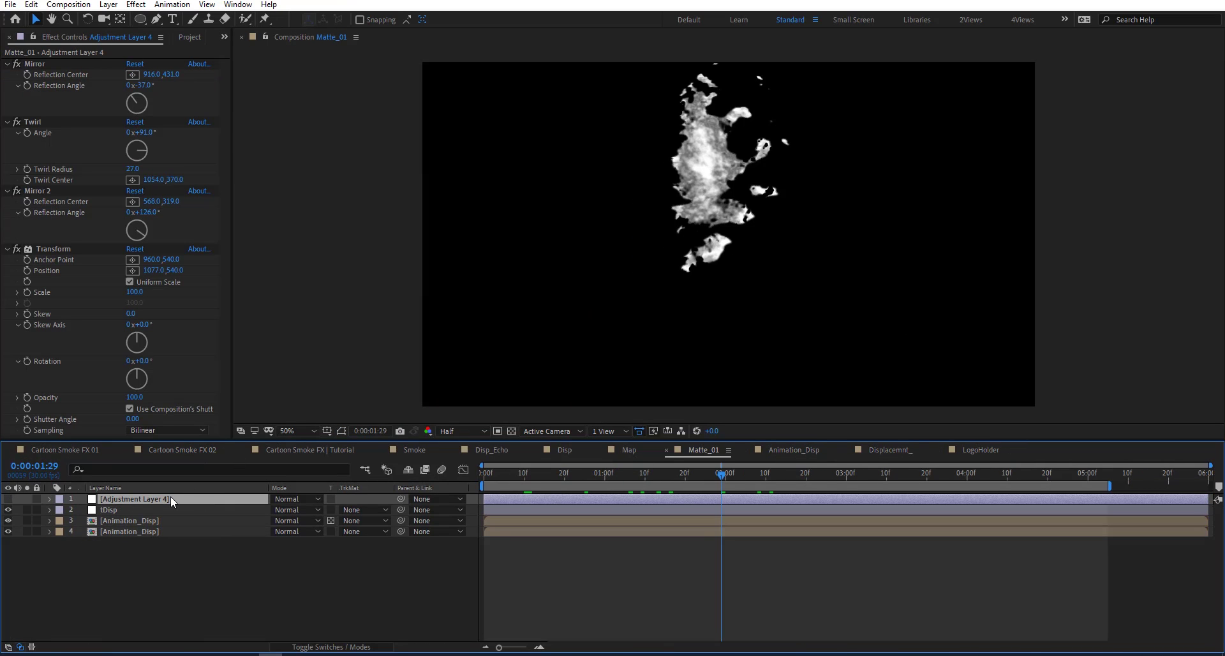
{"action": "left_click", "coordinate": [9, 498]}
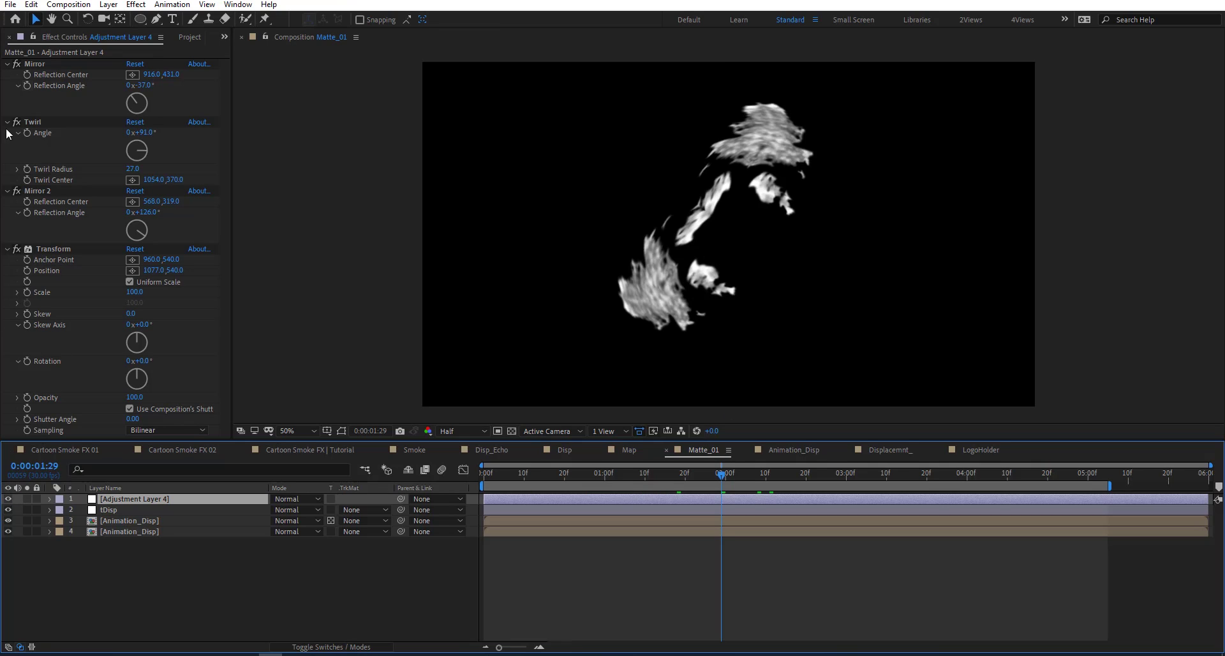
Compare Adjustment Layer 4 with its Mirror, Twirl, Mirror 2 and Transform effects off and on, and check frame 0:00:02:09
{"action": "left_click_drag", "start_coordinate": [21, 68], "coordinate": [23, 294]}
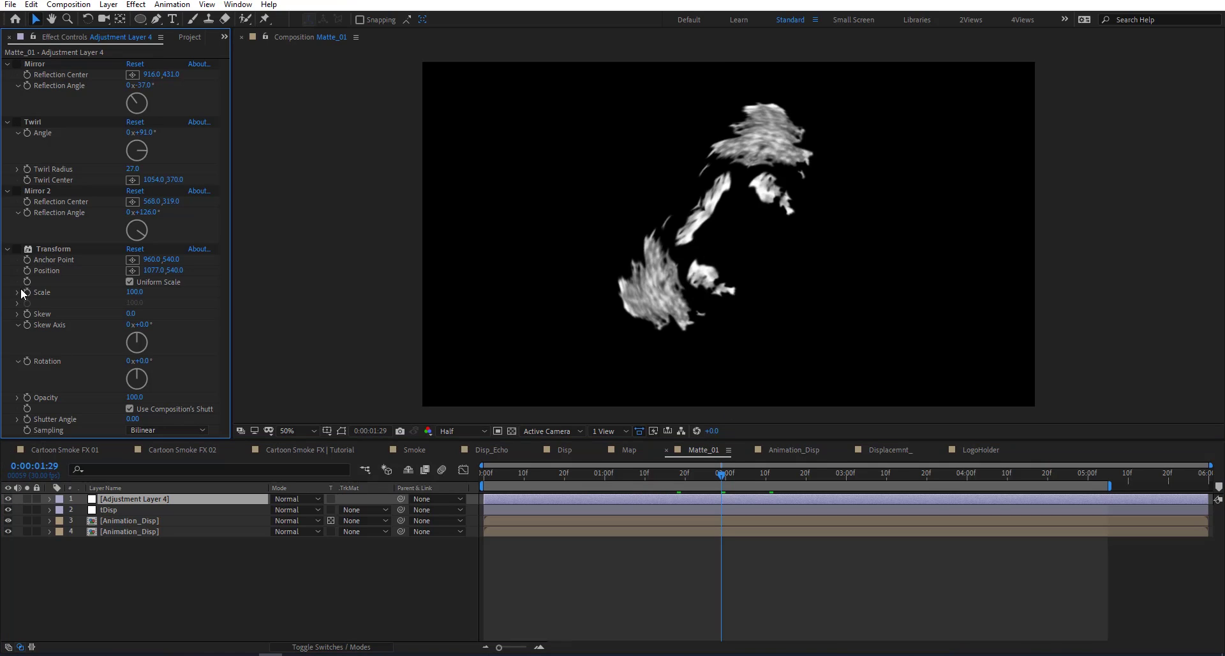
{"action": "left_click", "coordinate": [16, 64]}
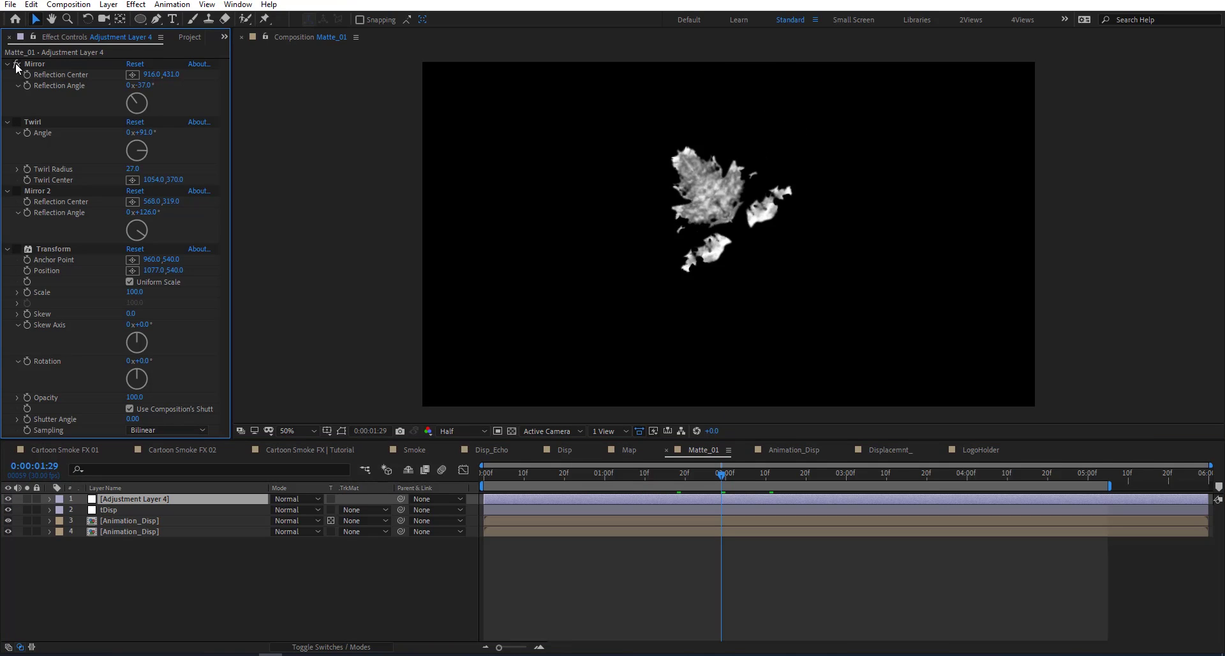
{"action": "left_click", "coordinate": [16, 122]}
{"action": "left_click", "coordinate": [16, 249]}
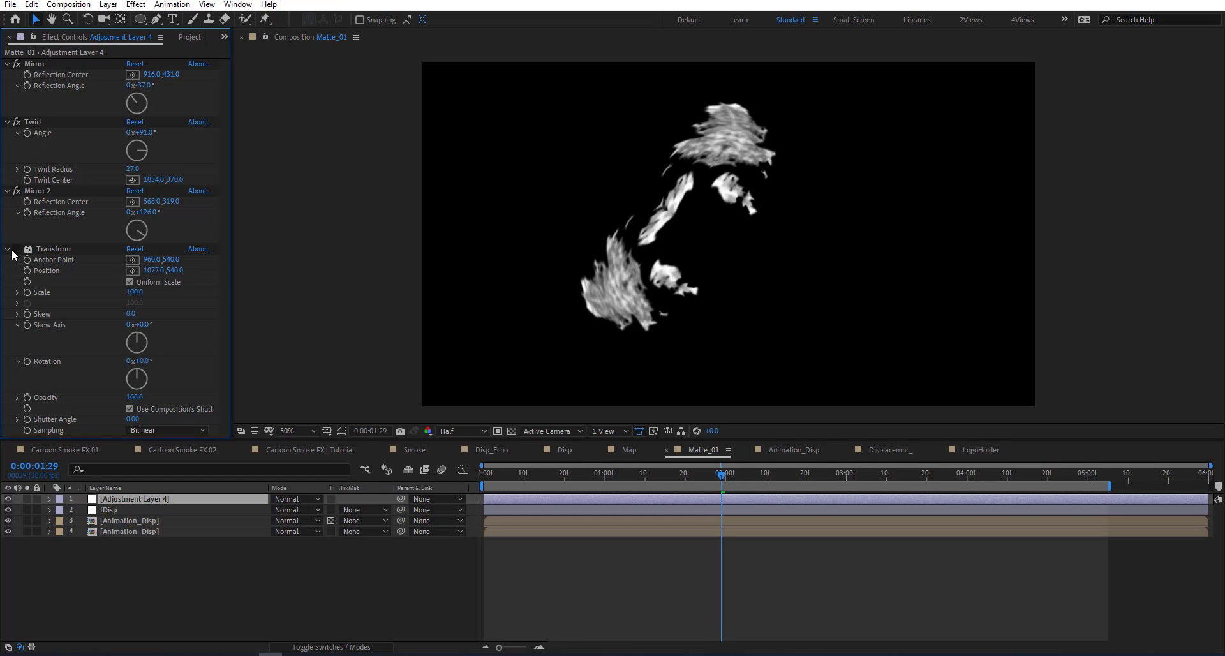
{"action": "left_click_drag", "start_coordinate": [719, 478], "coordinate": [763, 499]}
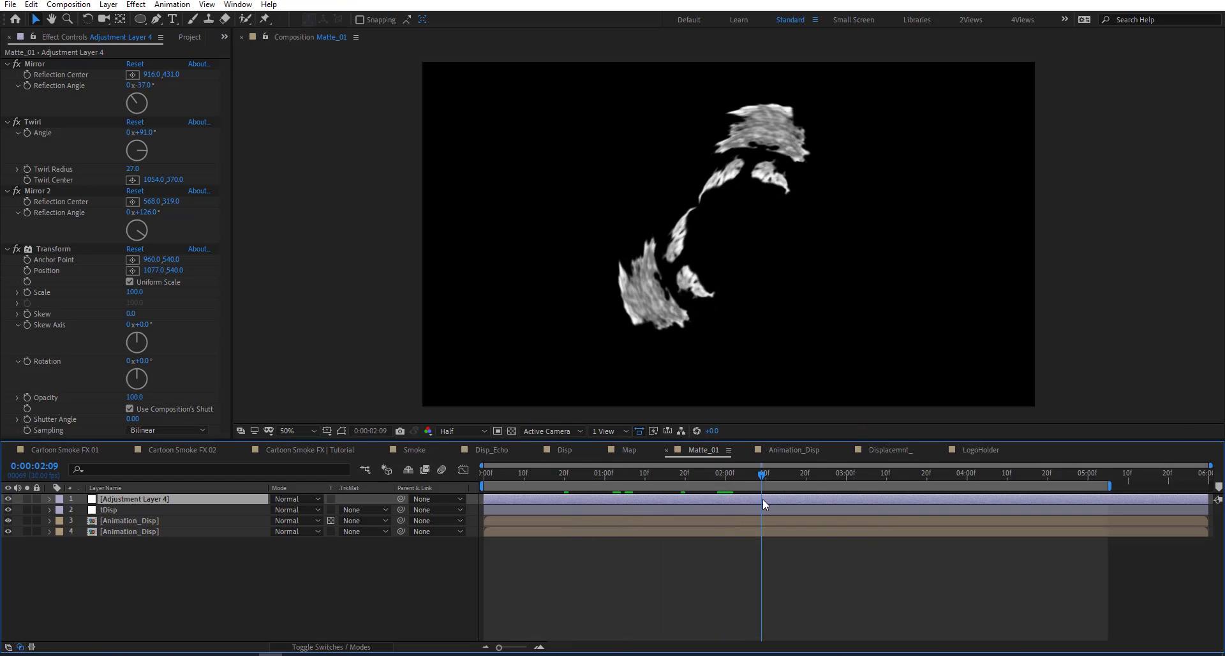
In LogoHolder, show Shape Layer 1 and hide Particles, and list the shape layer's contents at frame 0:00:01:23
{"action": "left_click", "coordinate": [986, 452]}
{"action": "left_click", "coordinate": [8, 510]}
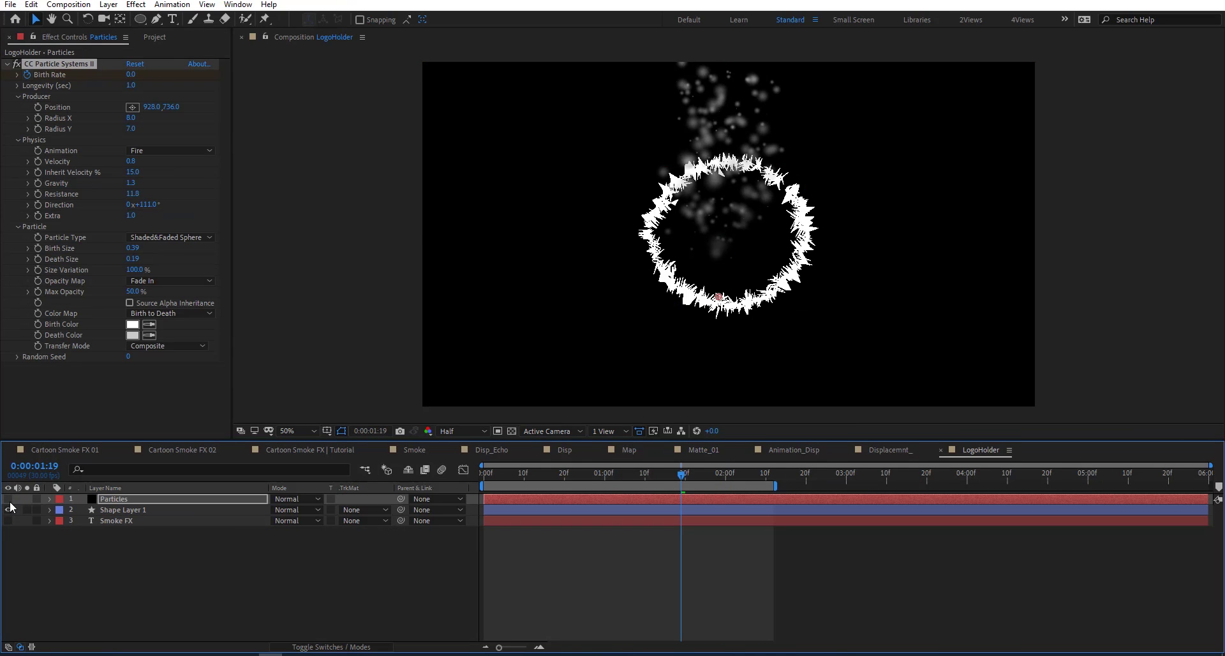
{"action": "left_click", "coordinate": [8, 499]}
{"action": "mouse_move", "coordinate": [700, 472]}
{"action": "left_mouse_down"}
{"action": "mouse_move", "coordinate": [580, 475]}
{"action": "mouse_move", "coordinate": [696, 476]}
{"action": "left_mouse_up"}
{"action": "left_click", "coordinate": [53, 511]}
{"action": "left_click", "coordinate": [51, 511]}
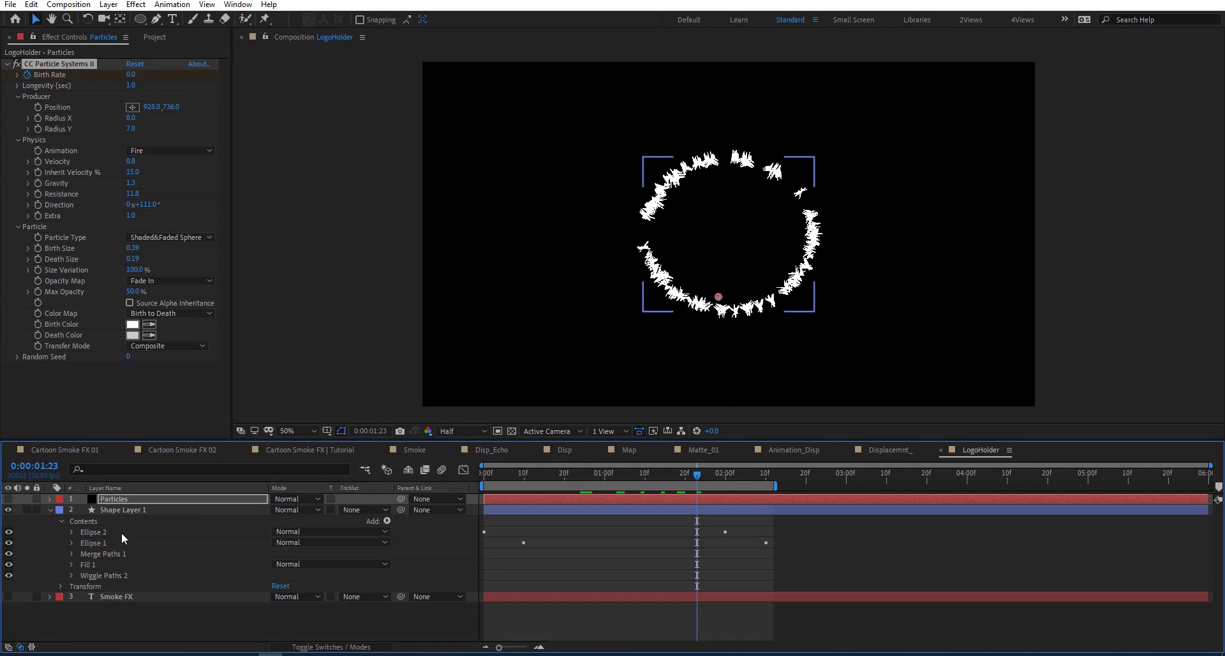
Inspect Shape Layer 1's Ellipse 1 and Merge Paths 1, and switch off its Wiggle Paths 2
{"action": "left_click", "coordinate": [102, 543]}
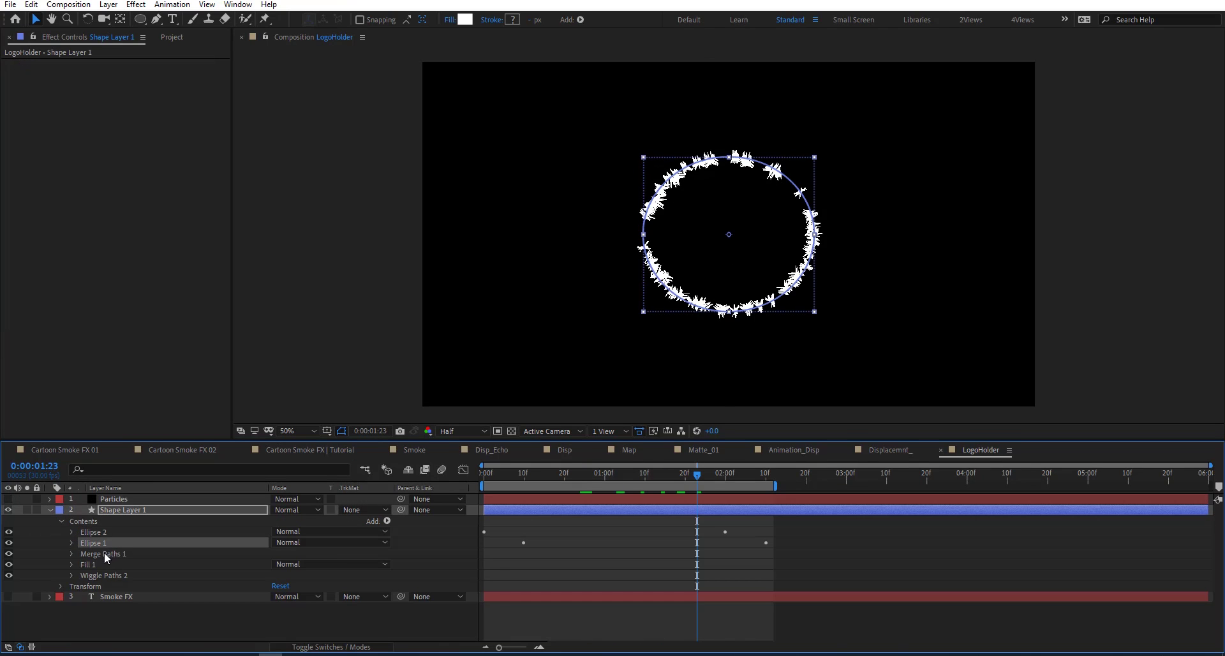
{"action": "left_click", "coordinate": [90, 550]}
{"action": "left_click", "coordinate": [114, 574]}
{"action": "left_click", "coordinate": [9, 574]}
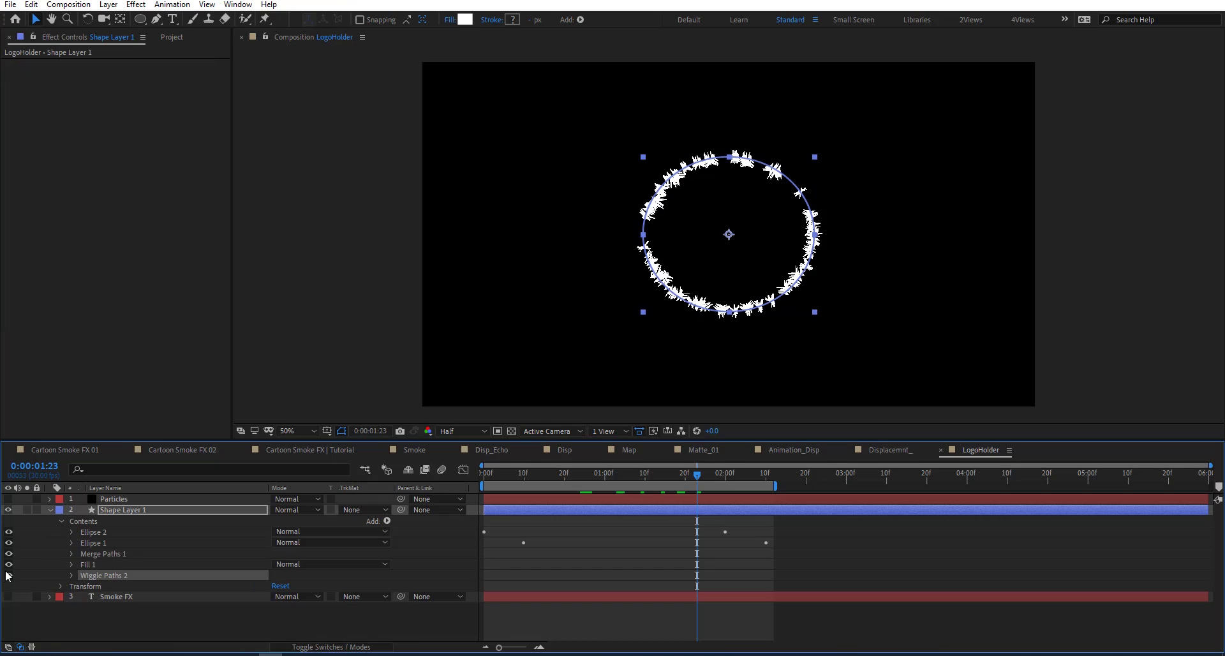
{"action": "left_click", "coordinate": [101, 557]}
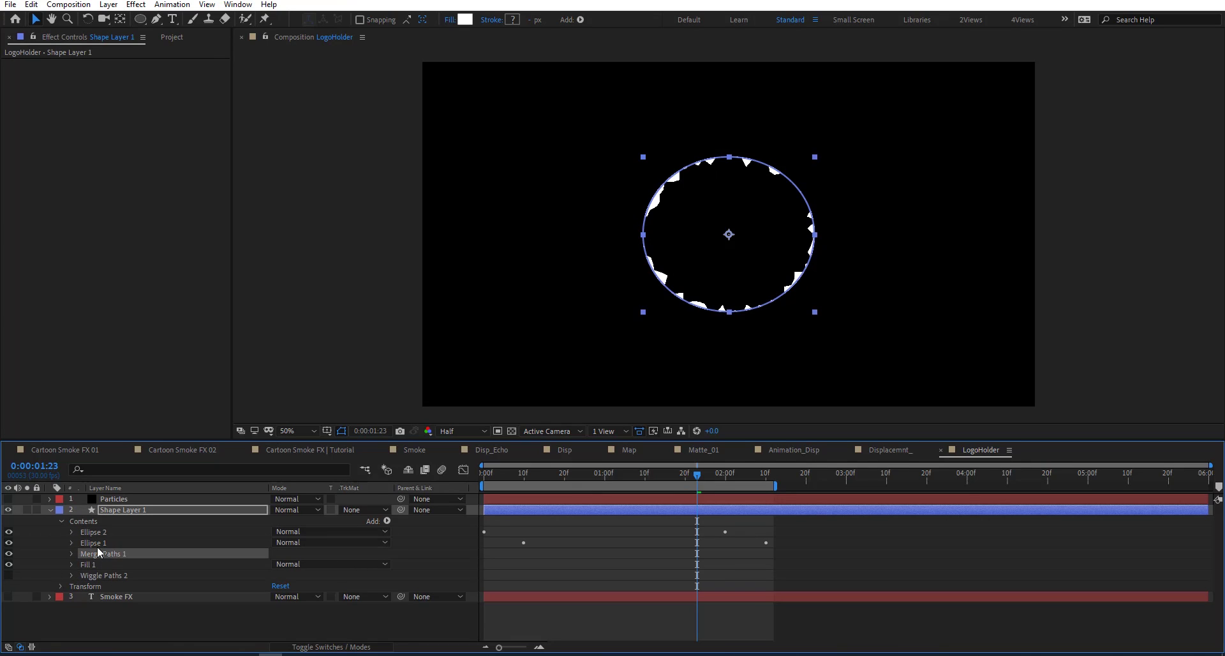
Compare Ellipse 1 with its Wiggle Paths 1 off and on around 0:00:01:26, and turn Wiggle Paths 2 back on
{"action": "left_click", "coordinate": [89, 543]}
{"action": "left_click", "coordinate": [72, 542]}
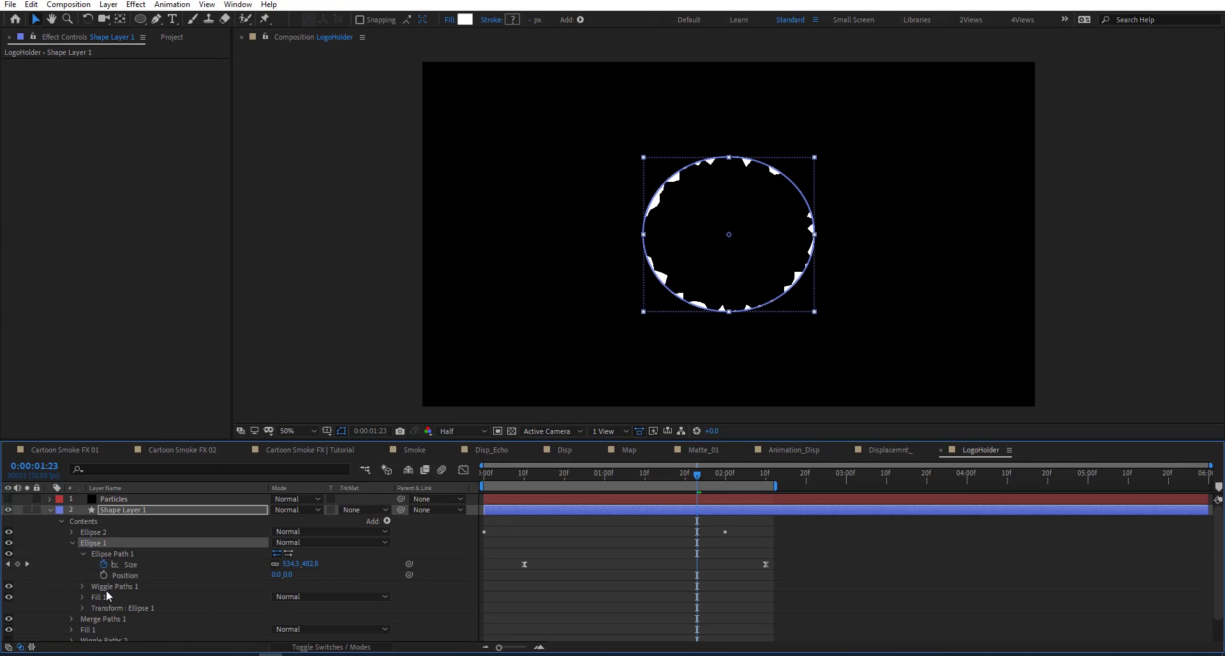
{"action": "left_click", "coordinate": [9, 587]}
{"action": "mouse_move", "coordinate": [692, 483]}
{"action": "left_mouse_down"}
{"action": "mouse_move", "coordinate": [497, 476]}
{"action": "mouse_move", "coordinate": [710, 485]}
{"action": "left_mouse_up"}
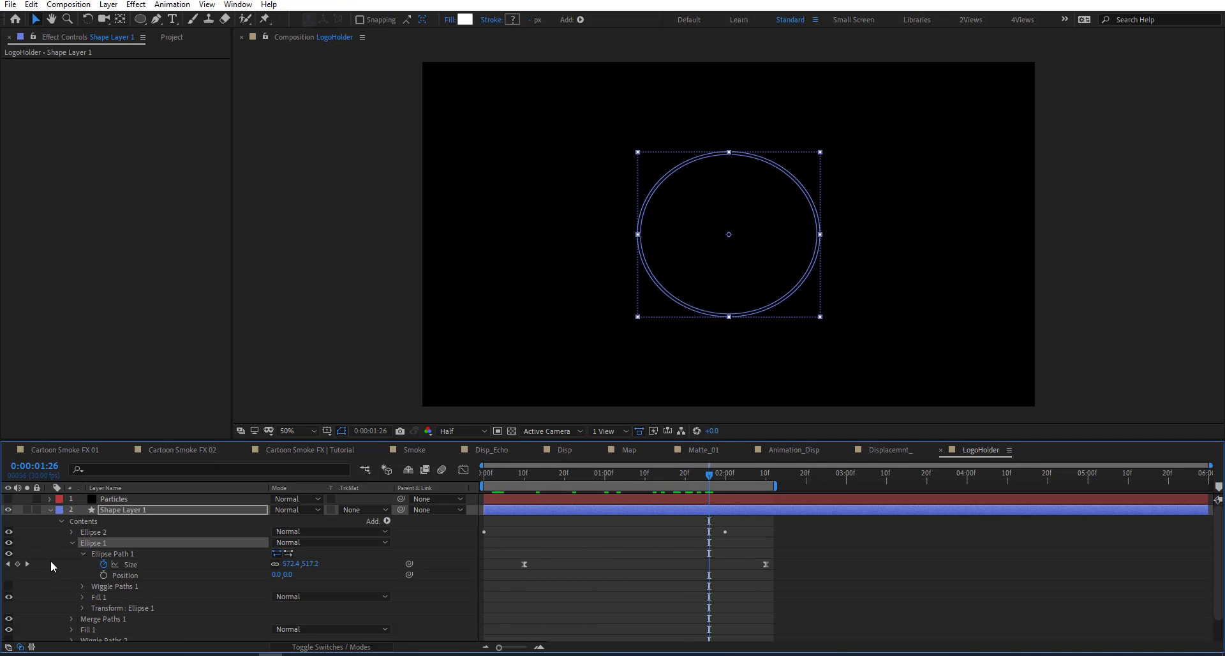
{"action": "left_click", "coordinate": [9, 587]}
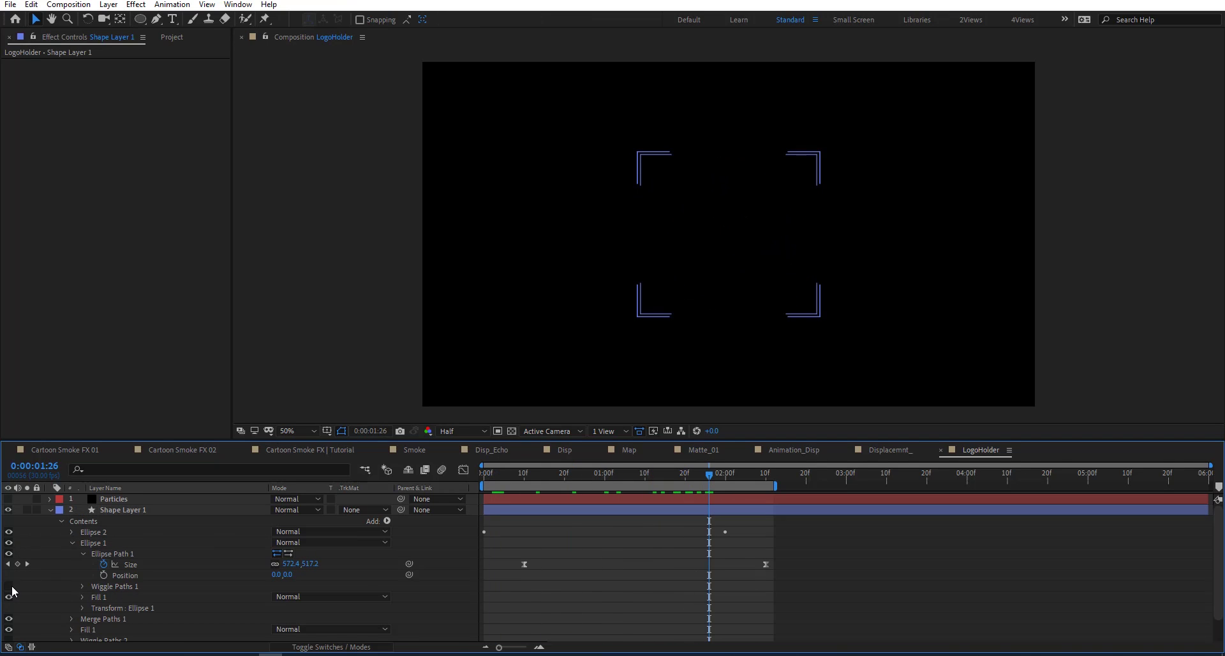
{"action": "scroll", "coordinate": [111, 569], "scroll_direction": "down", "scroll_amount": 1}
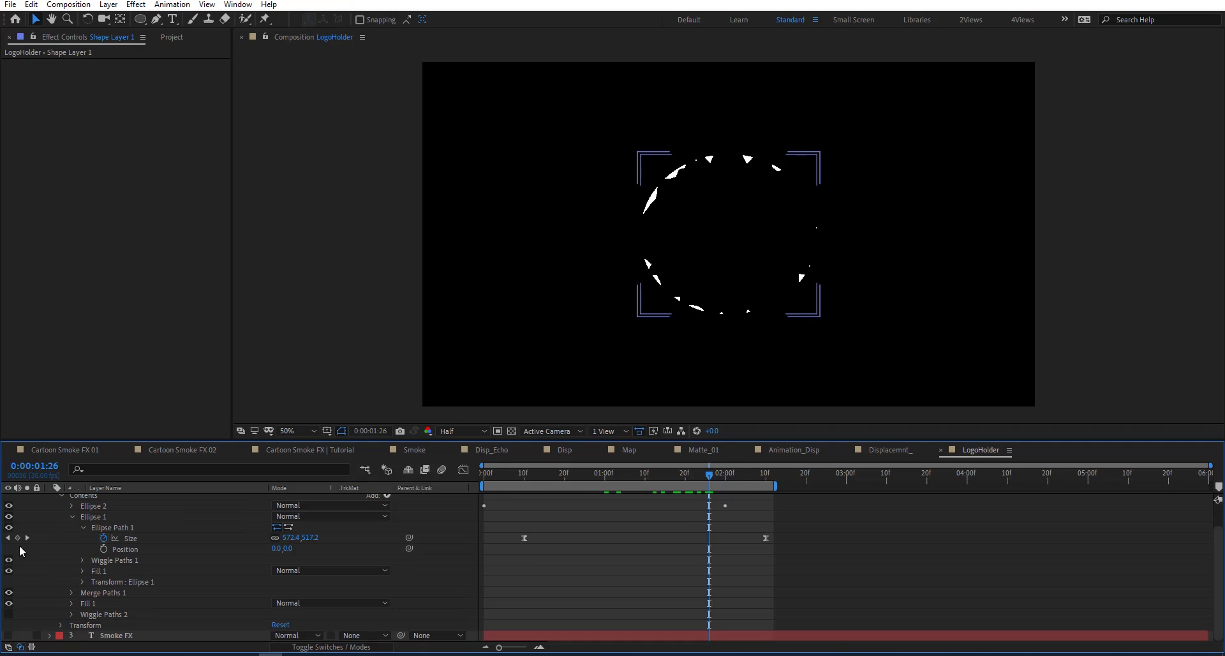
{"action": "left_click", "coordinate": [9, 614]}
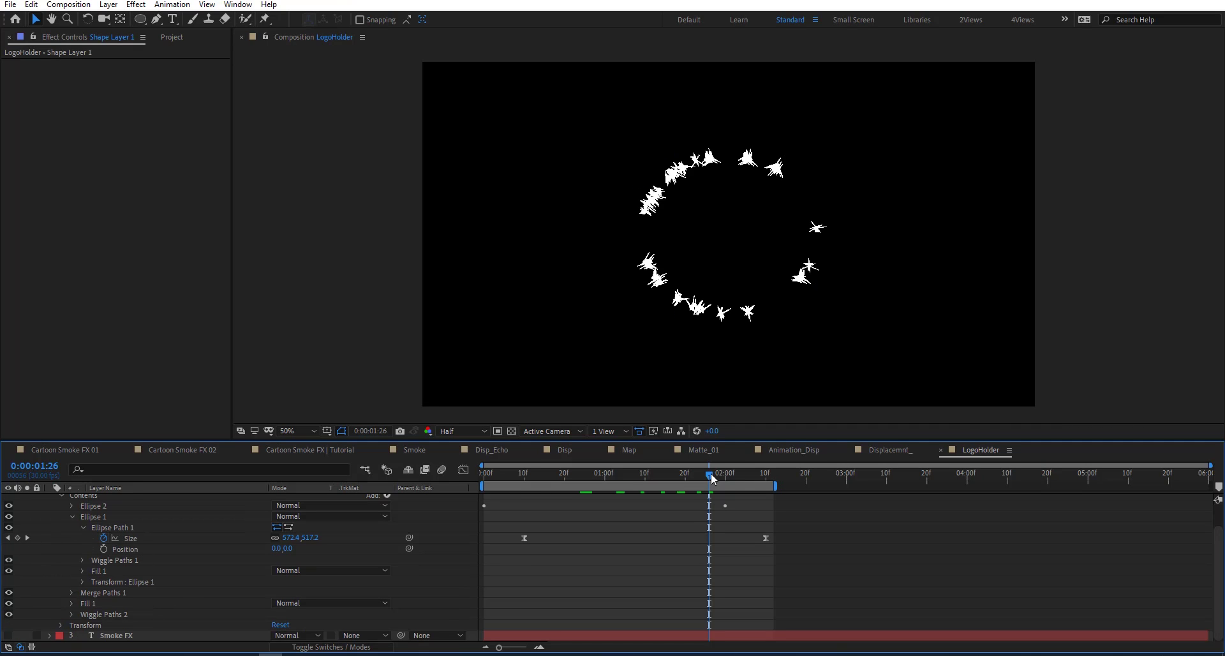
Preview Cartoon Smoke FX 01 from frame 0:00:00:00 and scrub to 0:00:01:20
{"action": "left_click_drag", "start_coordinate": [646, 483], "coordinate": [480, 476]}
{"action": "left_click", "coordinate": [80, 449]}
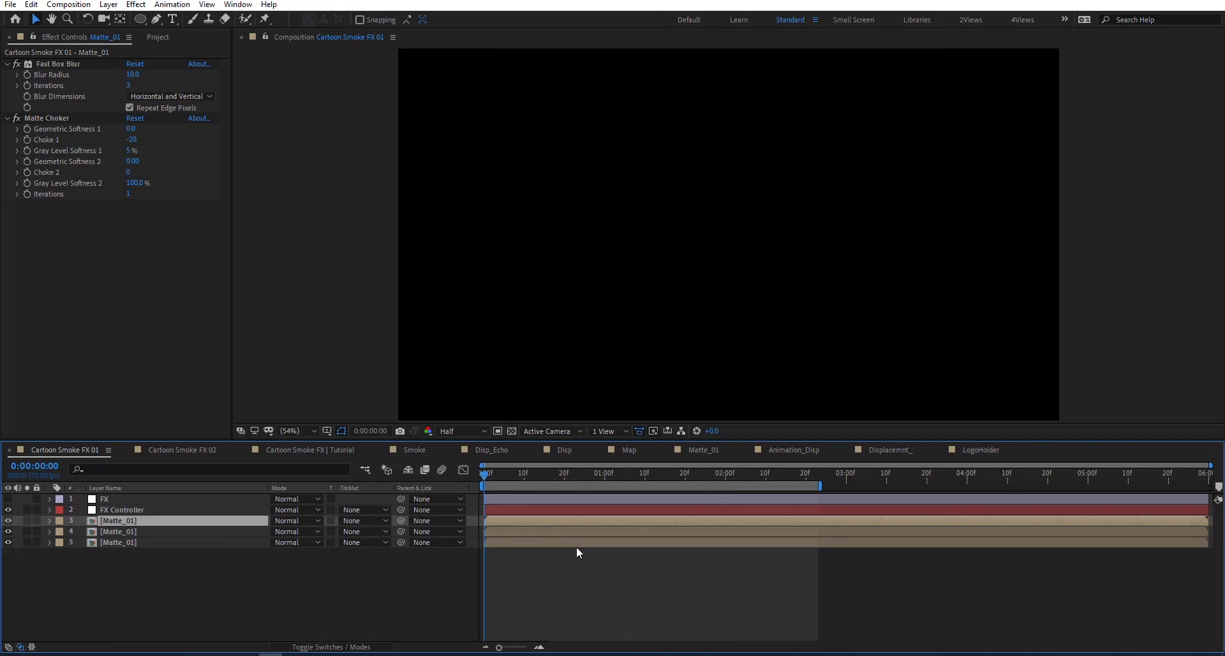
{"action": "key", "text": "space"}
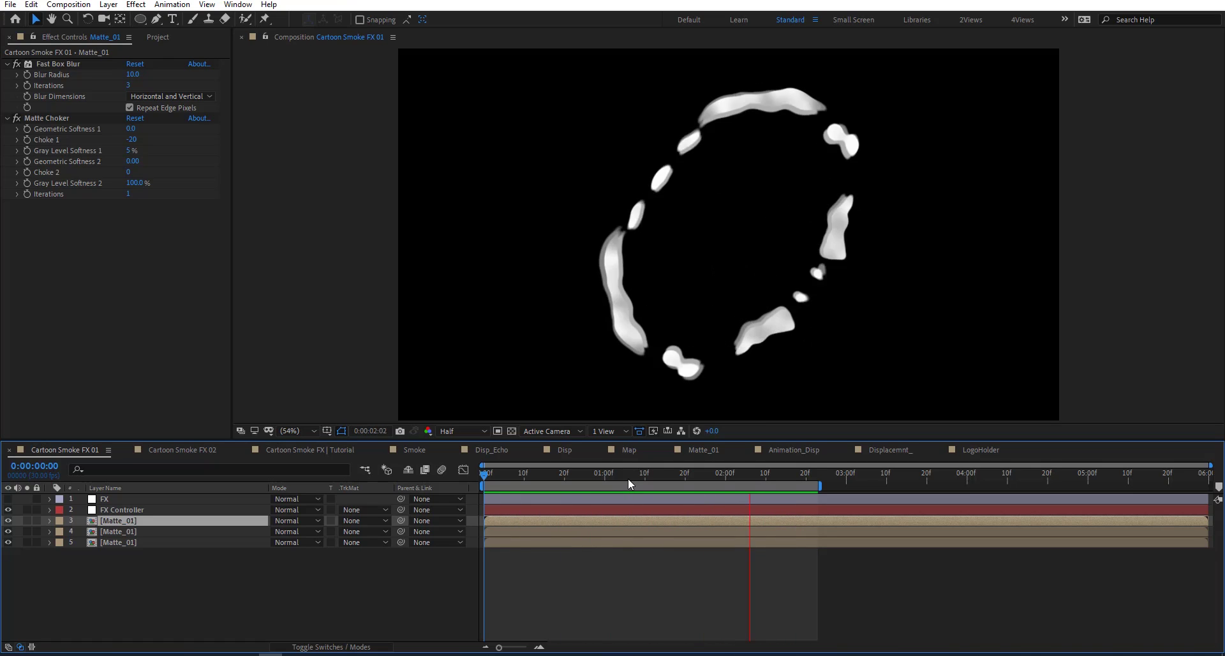
{"action": "key", "text": "space"}
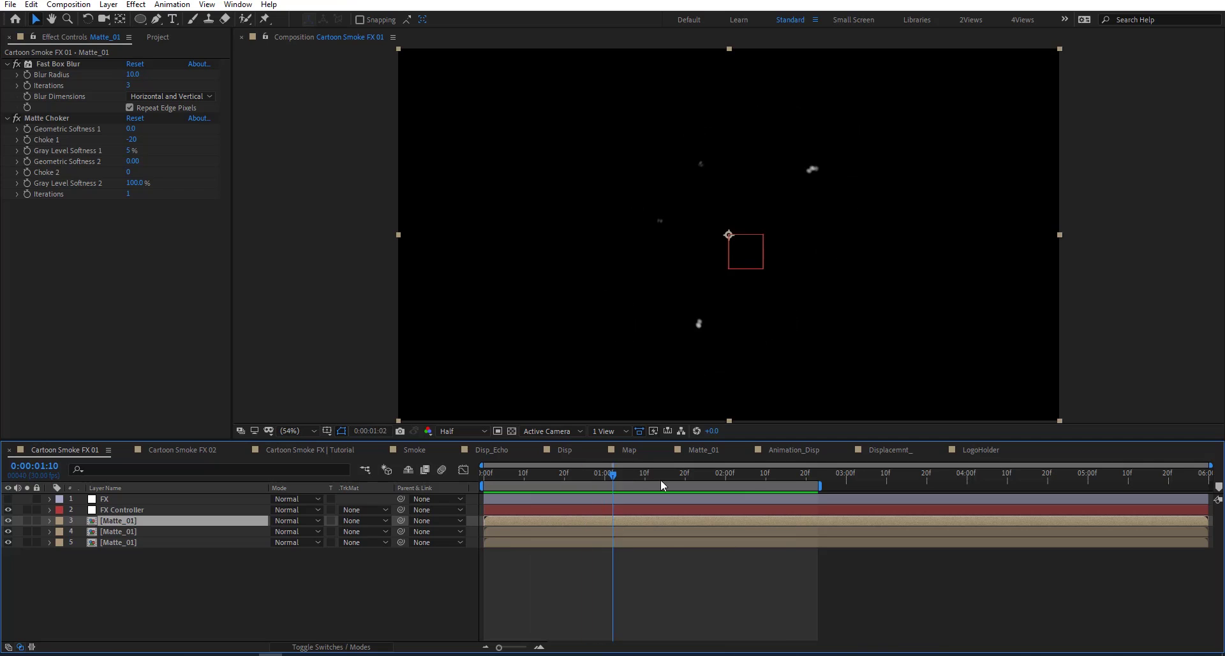
{"action": "mouse_move", "coordinate": [660, 479]}
{"action": "left_mouse_down"}
{"action": "mouse_move", "coordinate": [715, 482]}
{"action": "mouse_move", "coordinate": [684, 485]}
{"action": "left_mouse_up"}
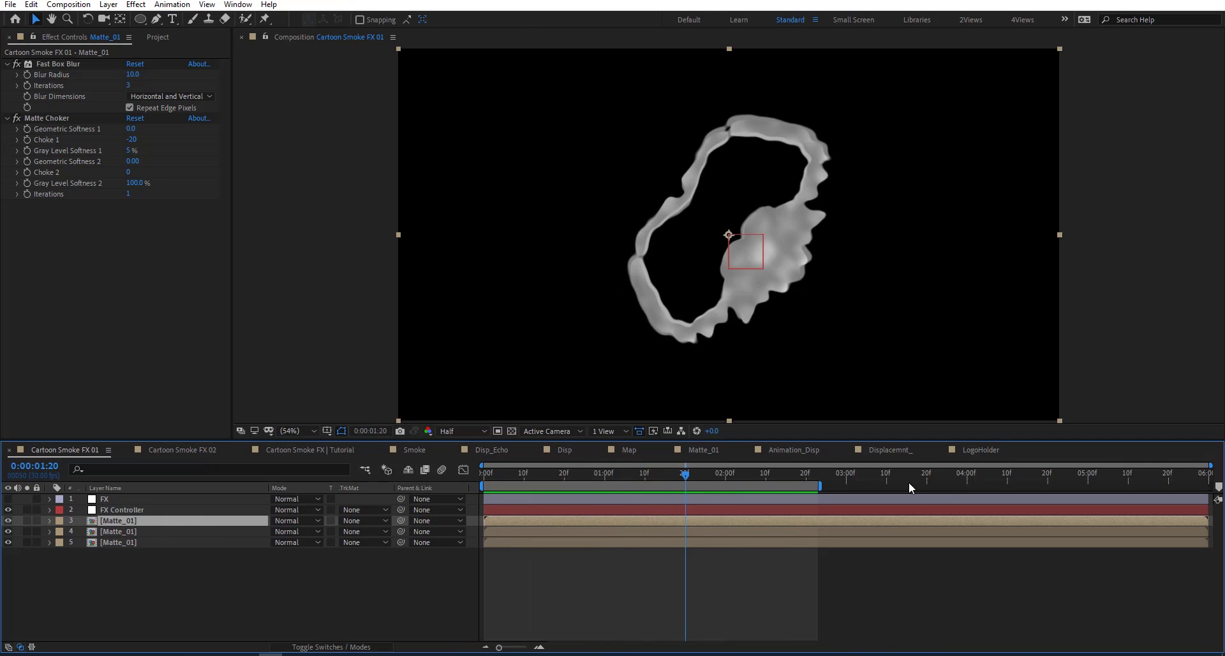
Look into Animation_Disp and hide Adjustment Layer 4 in Matte_01
{"action": "left_click", "coordinate": [805, 453]}
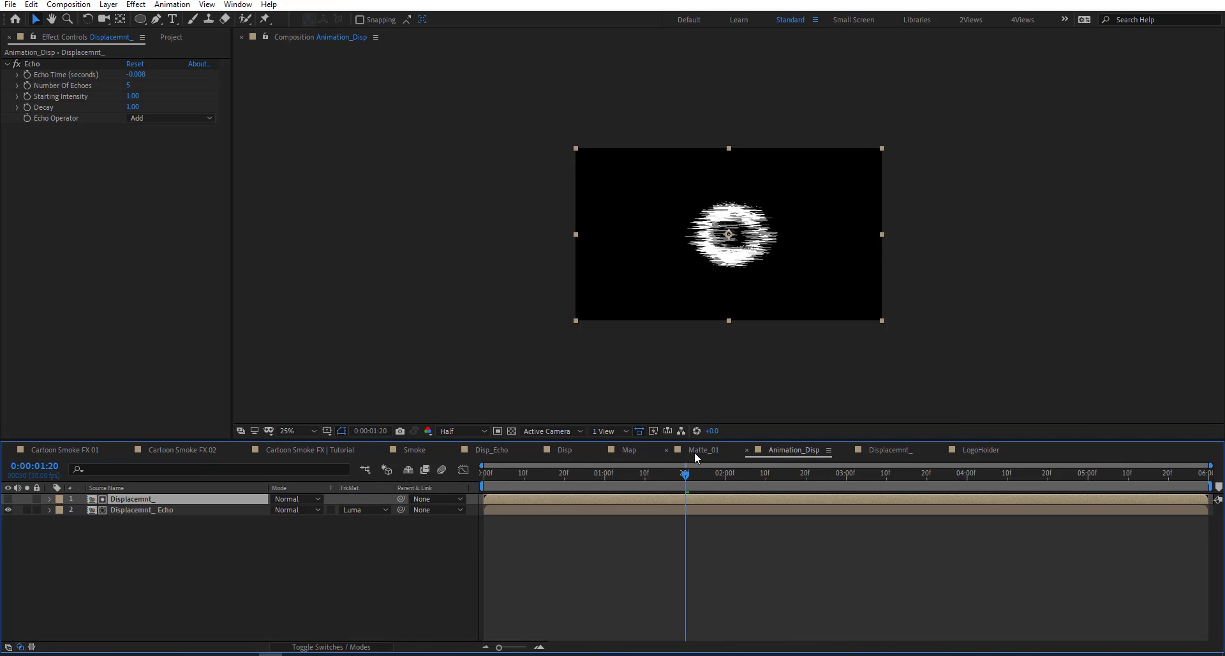
{"action": "left_click", "coordinate": [700, 451]}
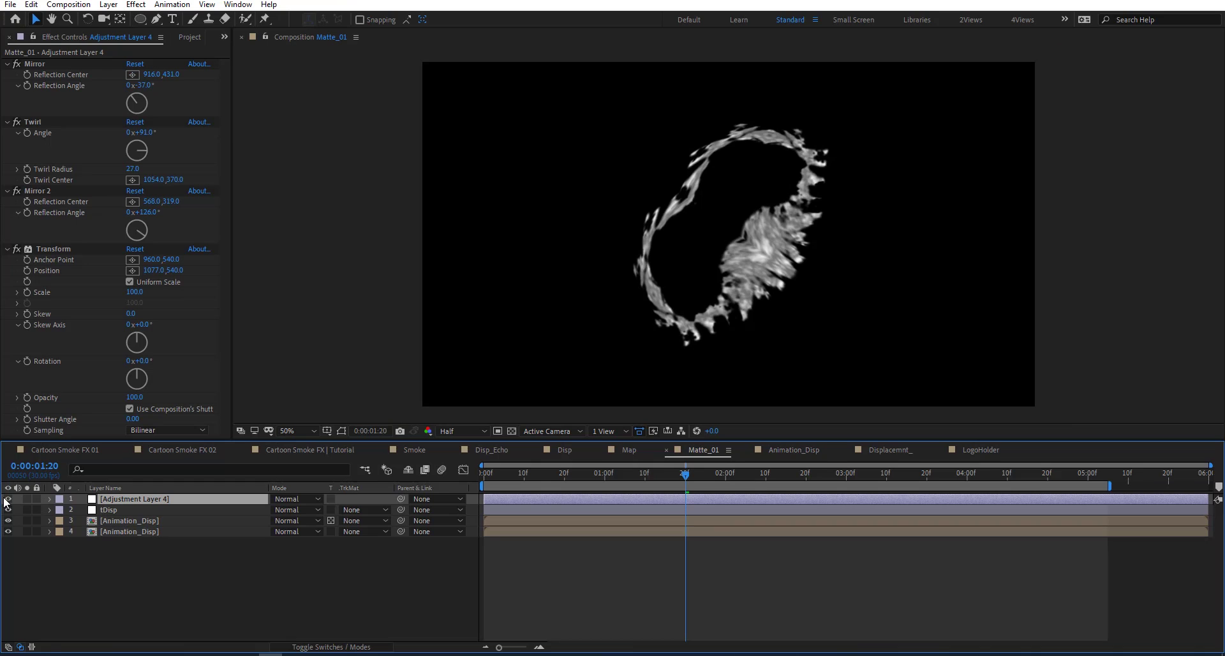
{"action": "left_click", "coordinate": [8, 500]}
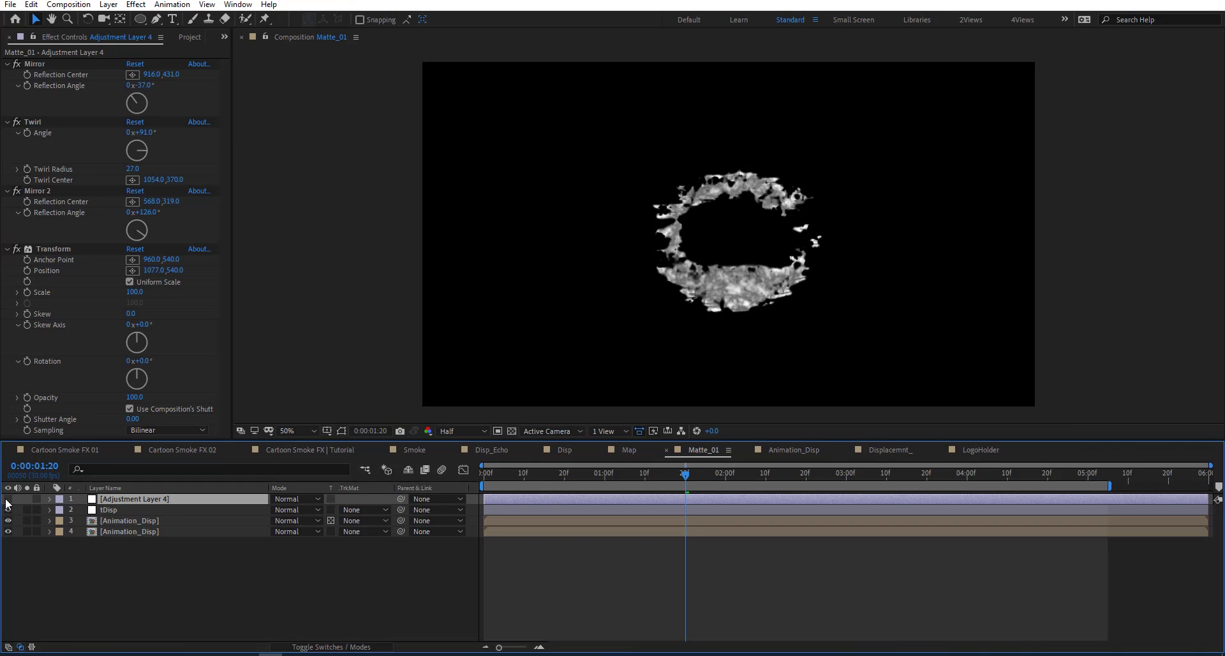
Scrub through Cartoon Smoke FX 01 to about 0:00:02:03 and preview it from near its start
{"action": "left_click", "coordinate": [83, 452]}
{"action": "left_click_drag", "start_coordinate": [603, 479], "coordinate": [733, 480]}
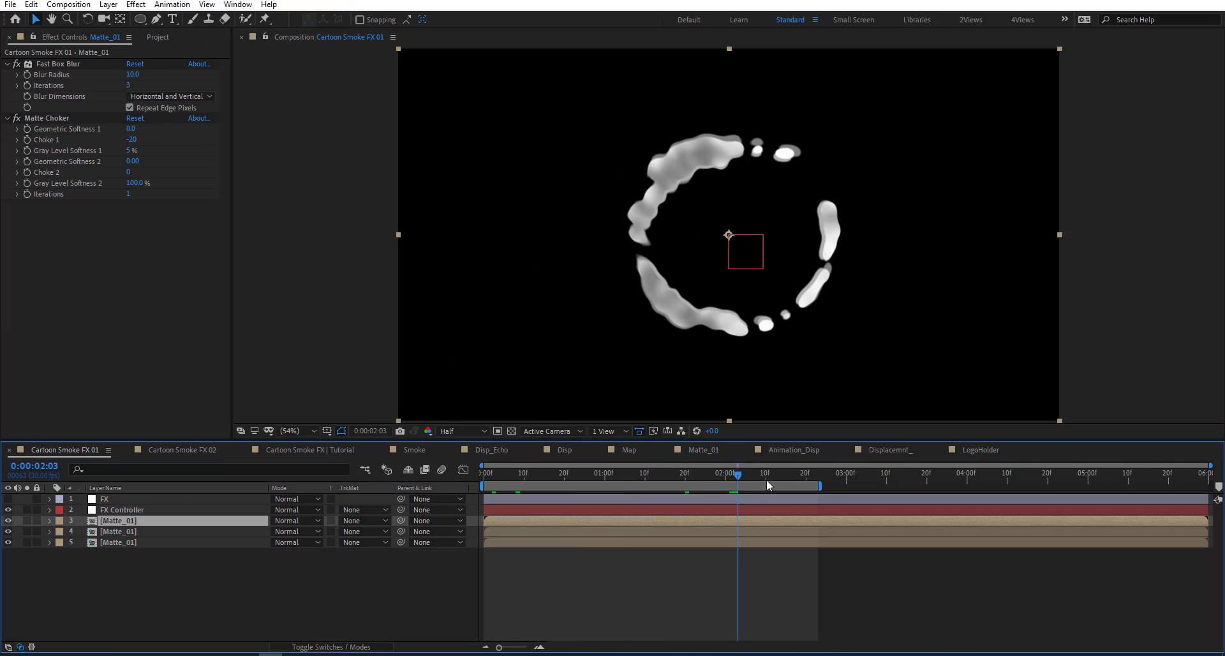
{"action": "key", "text": "space"}
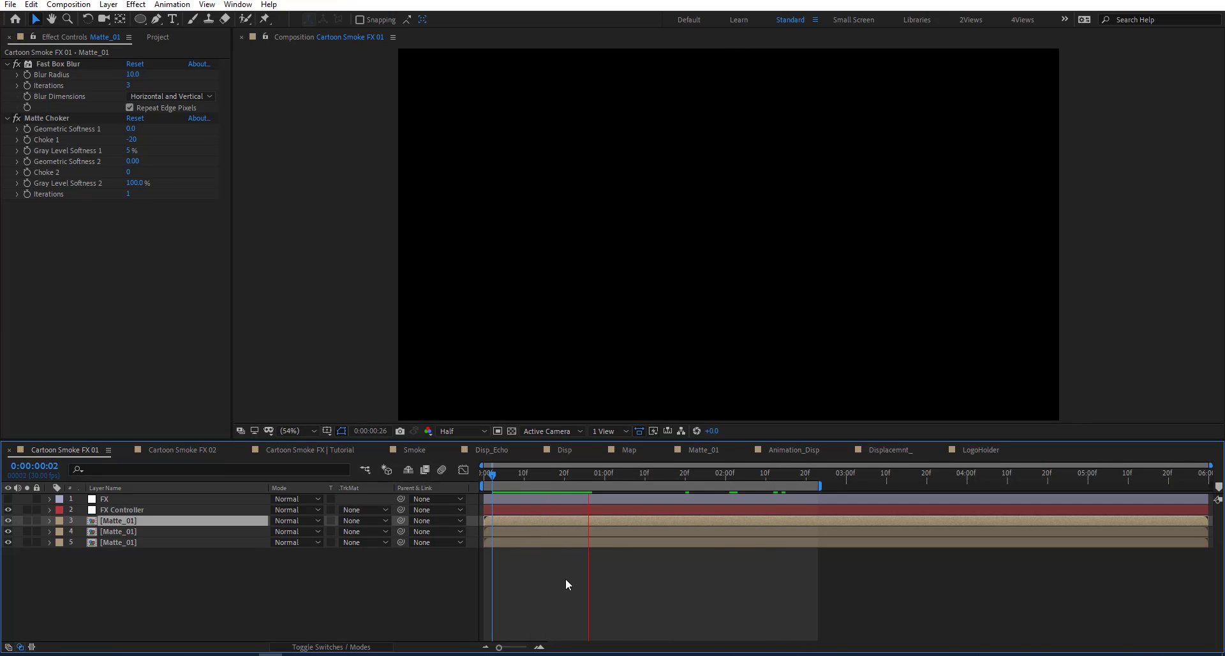